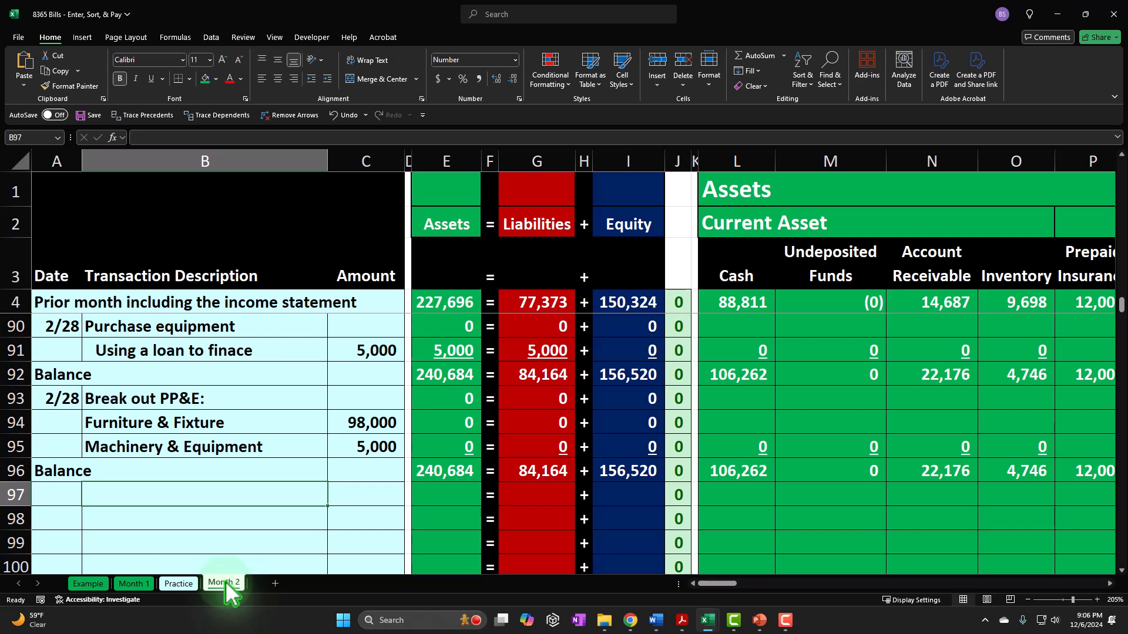
# - Examine the telephone, internet and electricity bill entries on the Example sheet and how they affect the Account Payable column
pyautogui.click(103, 581)
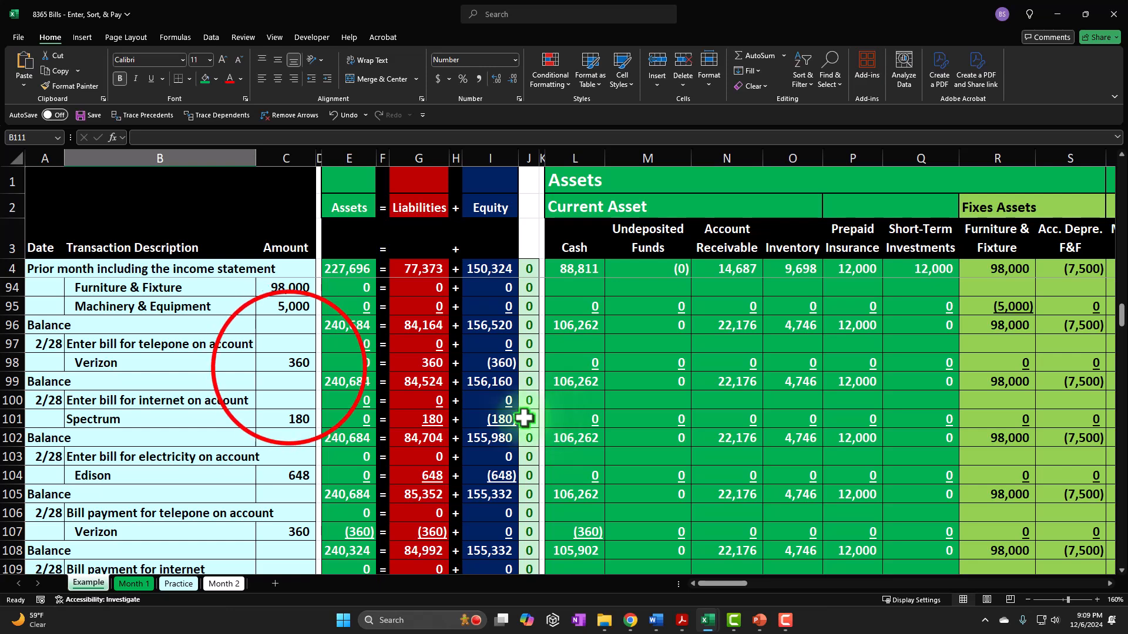
pyautogui.click(288, 366)
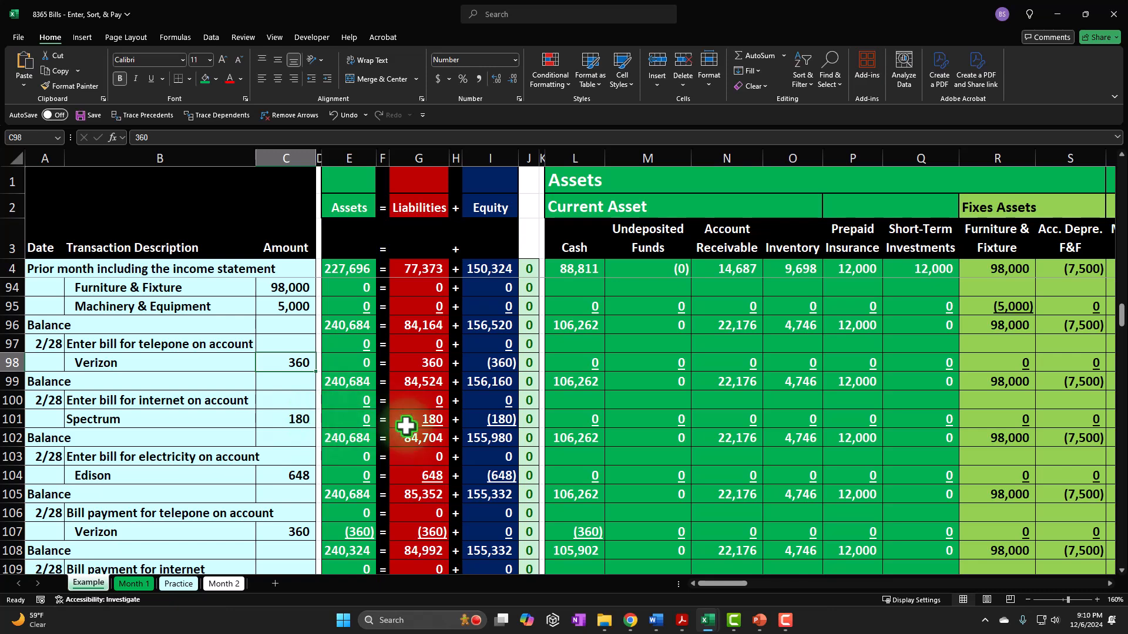
pyautogui.moveTo(729, 582)
pyautogui.mouseDown()
pyautogui.moveTo(753, 591)
pyautogui.moveTo(749, 580)
pyautogui.mouseUp()
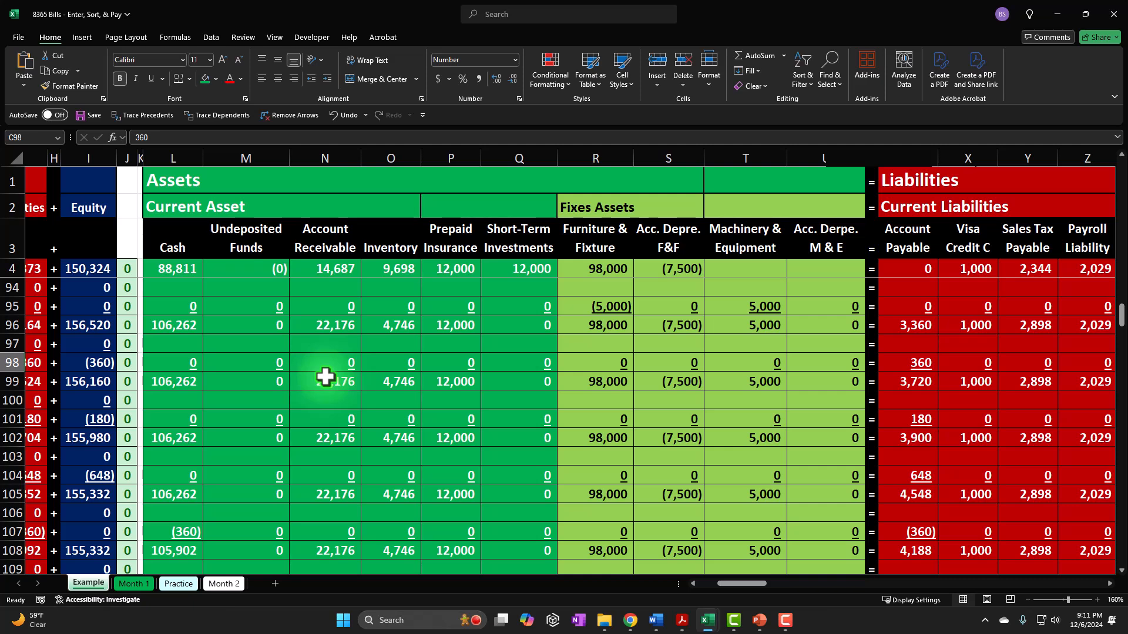
pyautogui.moveTo(754, 584); pyautogui.dragTo(779, 585)
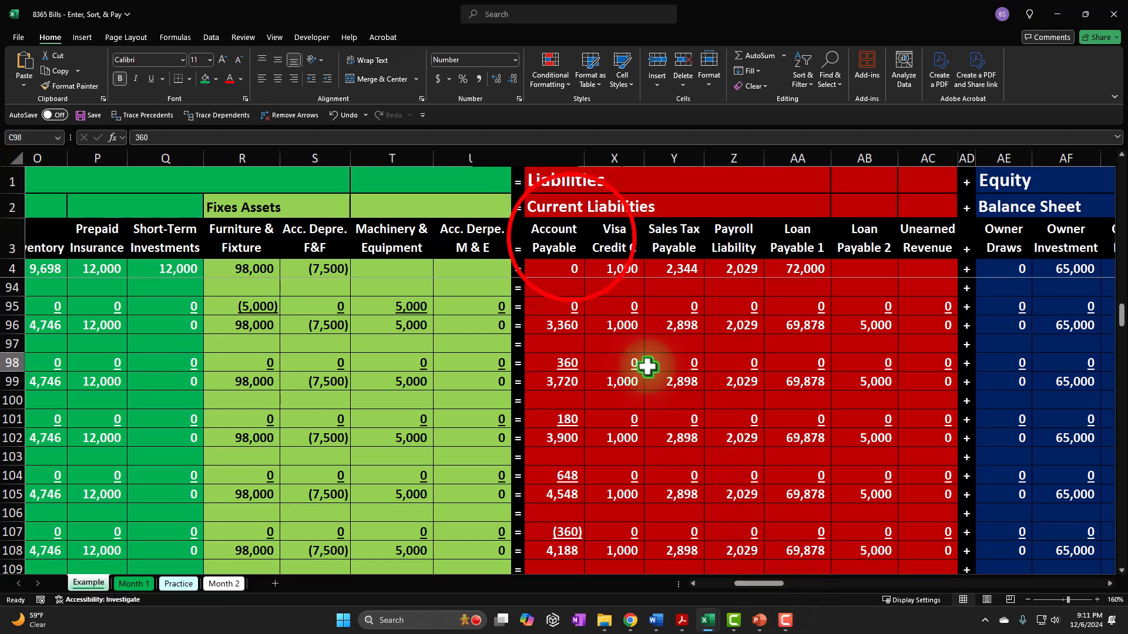
pyautogui.click(571, 238)
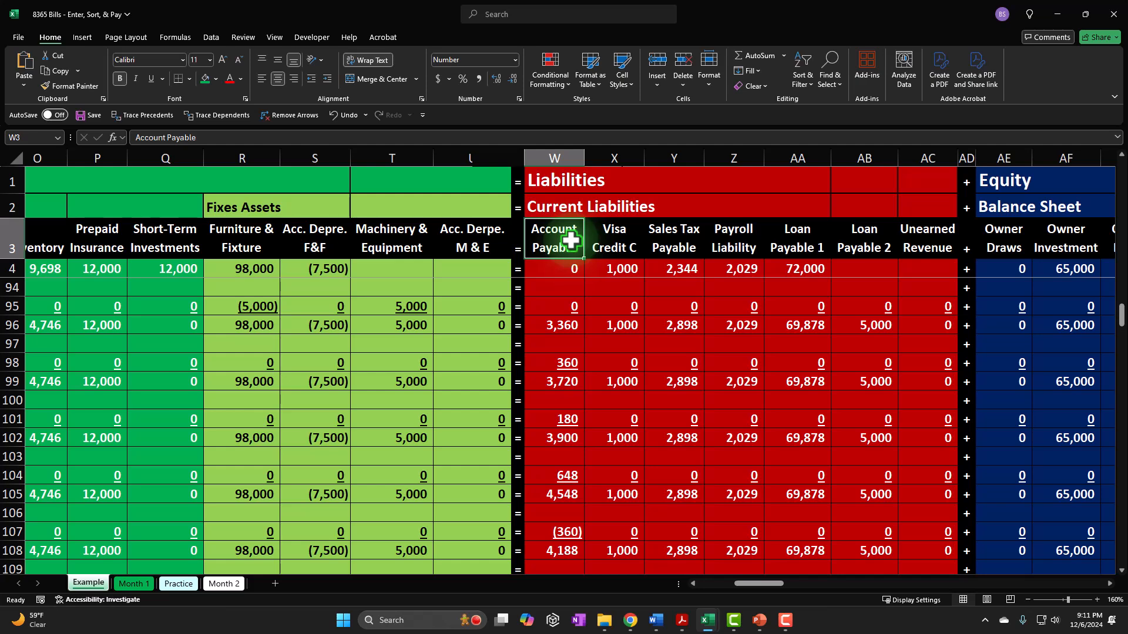
pyautogui.click(559, 555)
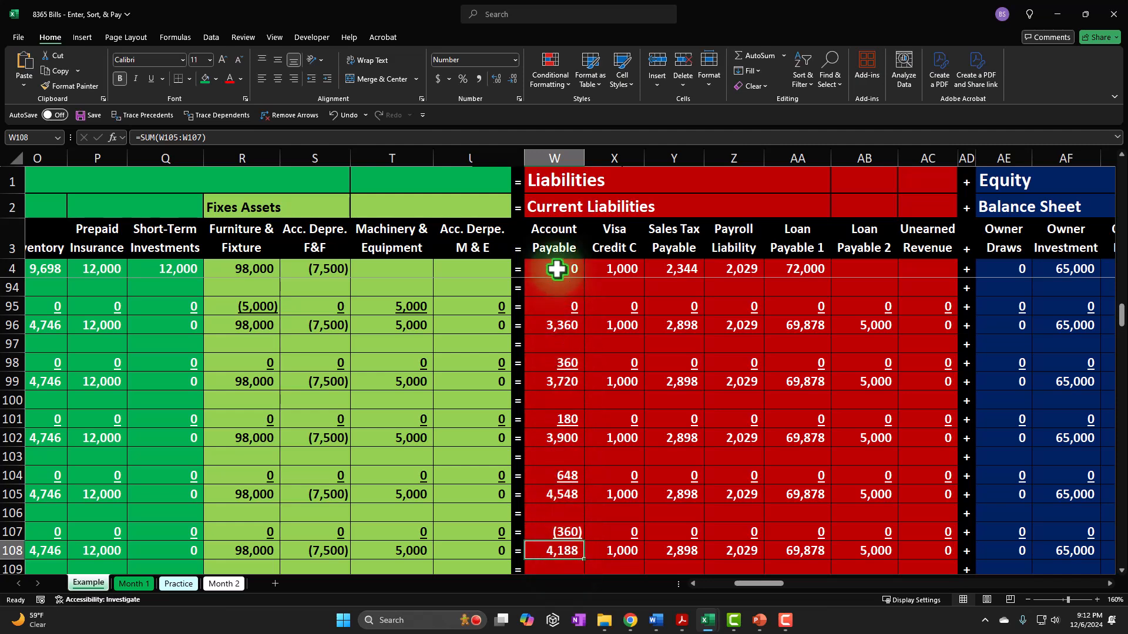
pyautogui.click(555, 249)
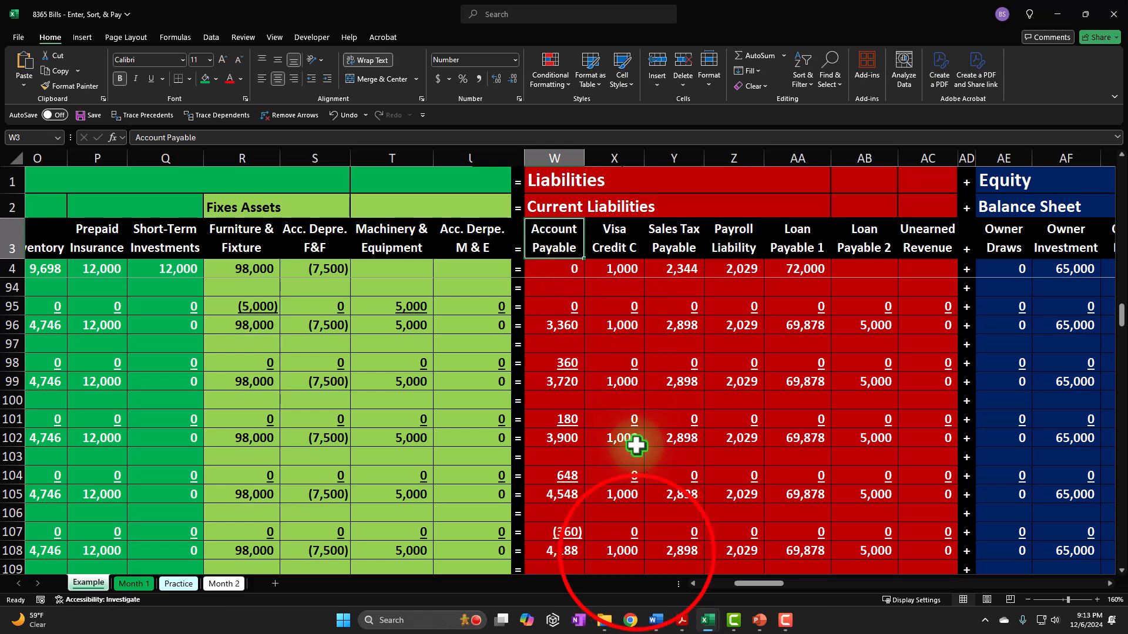
pyautogui.click(636, 552)
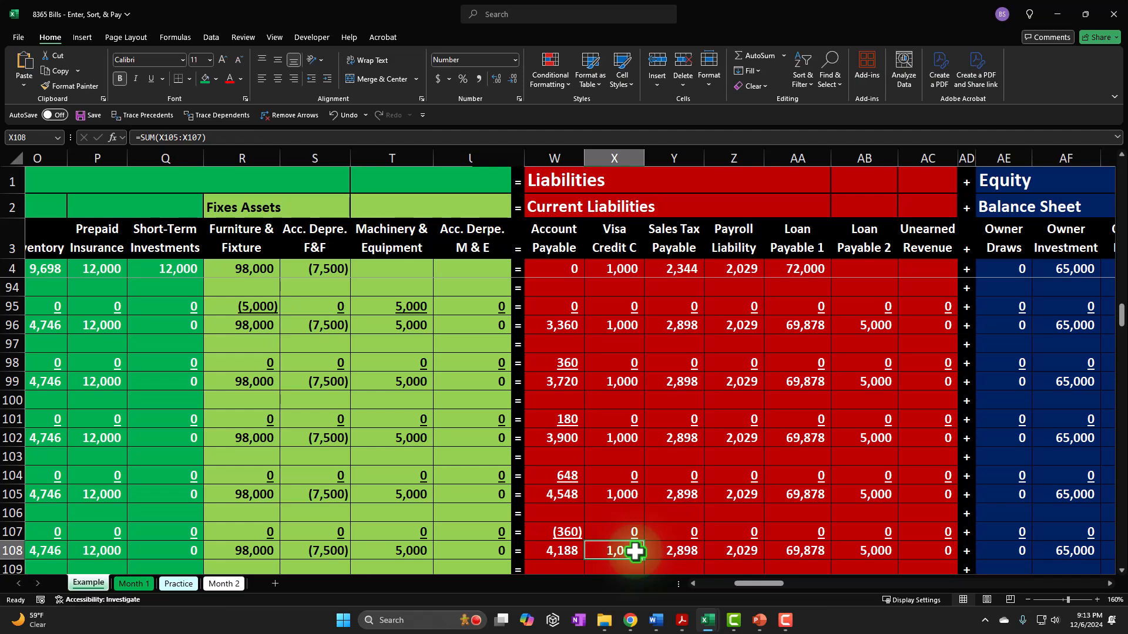
pyautogui.press('Home')
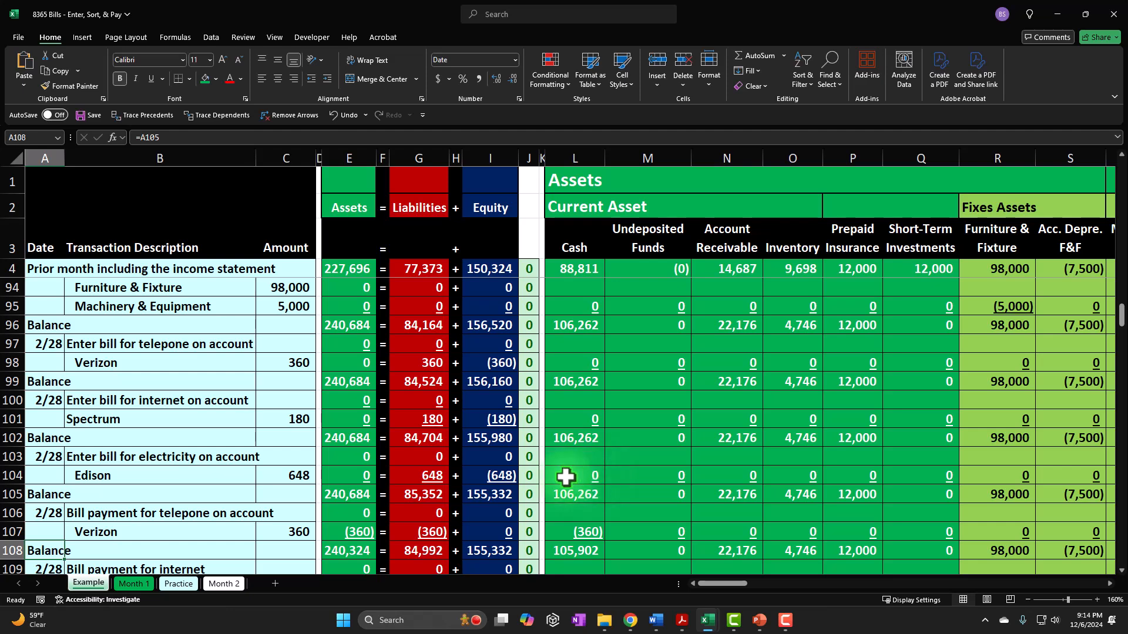
# - On the Month 2 sheet, fill in the 2/28 date in A97 by referencing the previous transaction's date
pyautogui.click(230, 583)
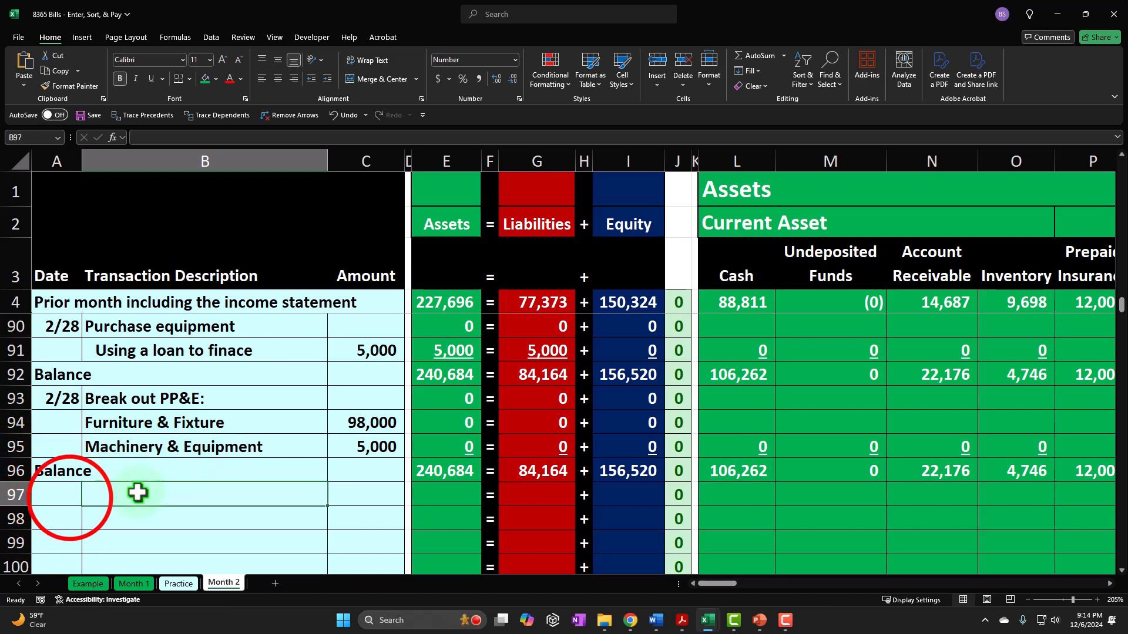
pyautogui.click(70, 495)
pyautogui.write('=')
pyautogui.press('Up')
pyautogui.press('Up')
pyautogui.press('Up')
pyautogui.press('Up')
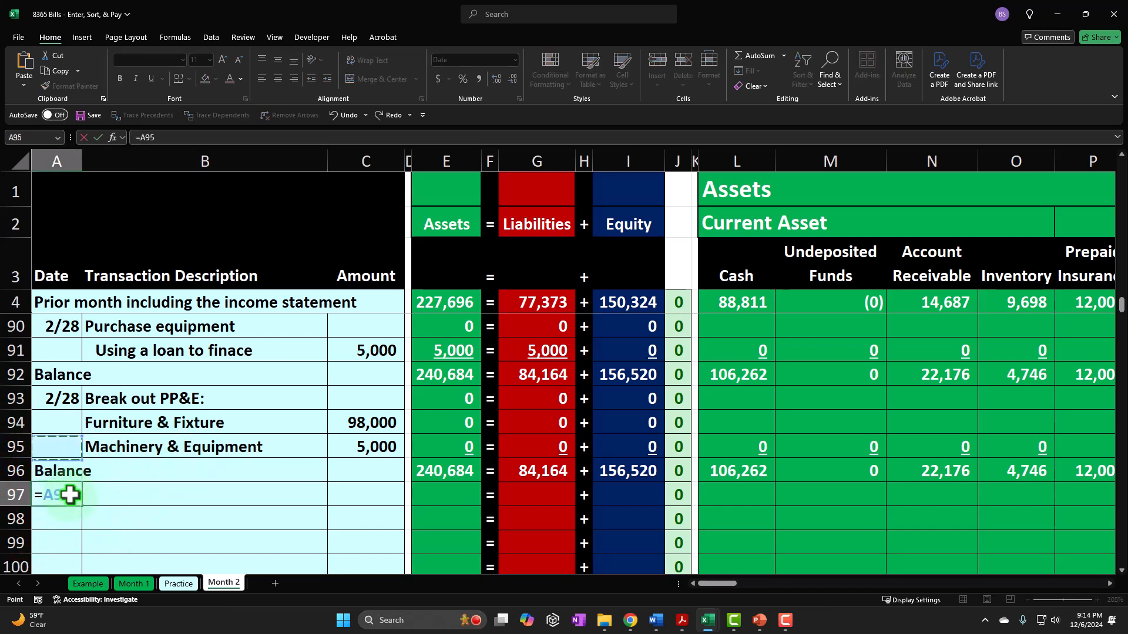
pyautogui.press('Tab')
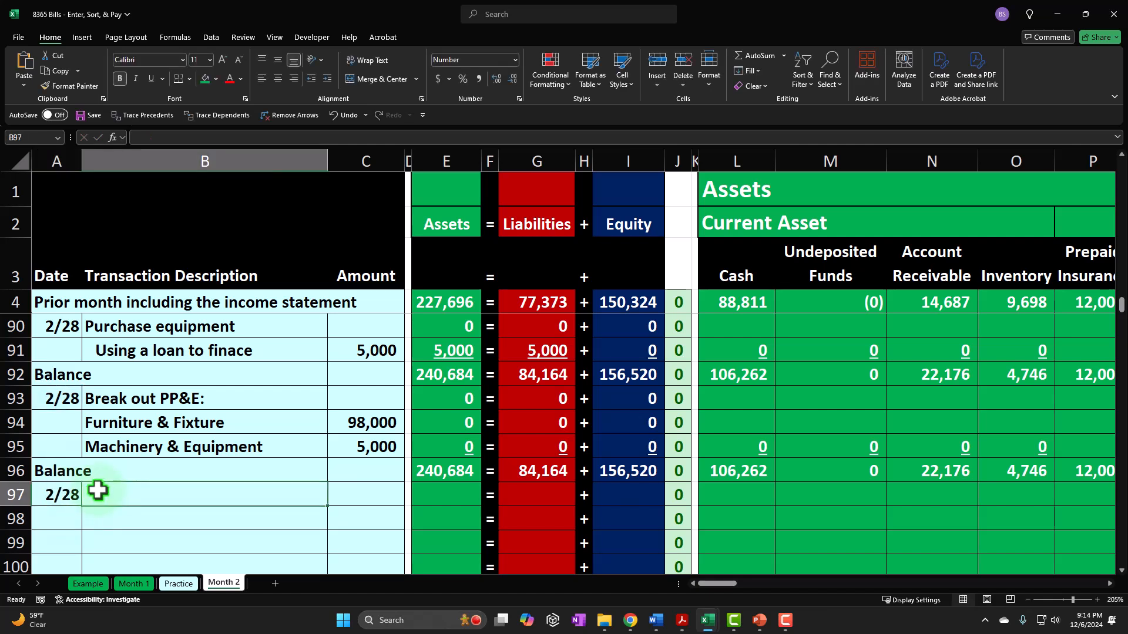
# - Enter the transaction description "Enter bill for telephone on account" in B97
pyautogui.write('Ent')
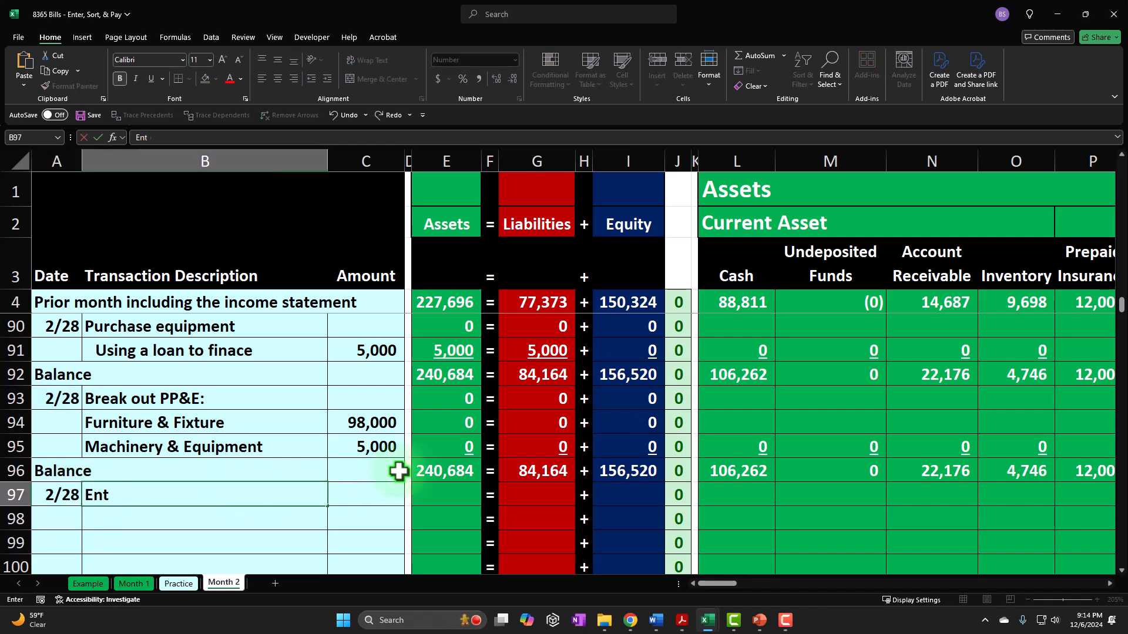
pyautogui.write('er bill for teleph')
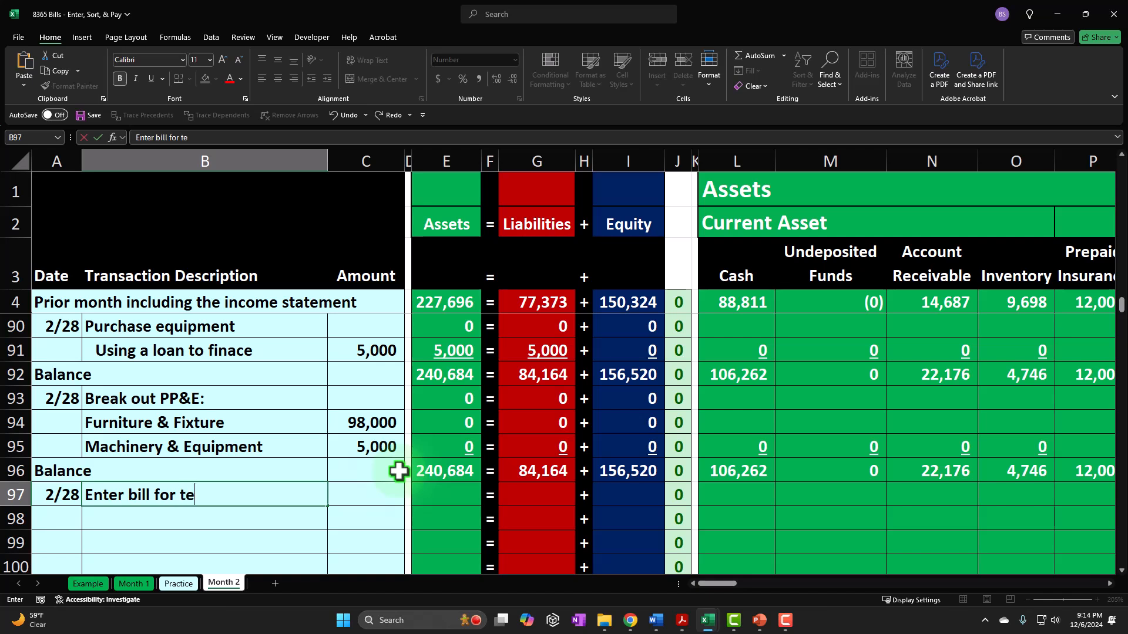
pyautogui.press('BackSpace')
pyautogui.press('BackSpace')
pyautogui.write('phone on account')
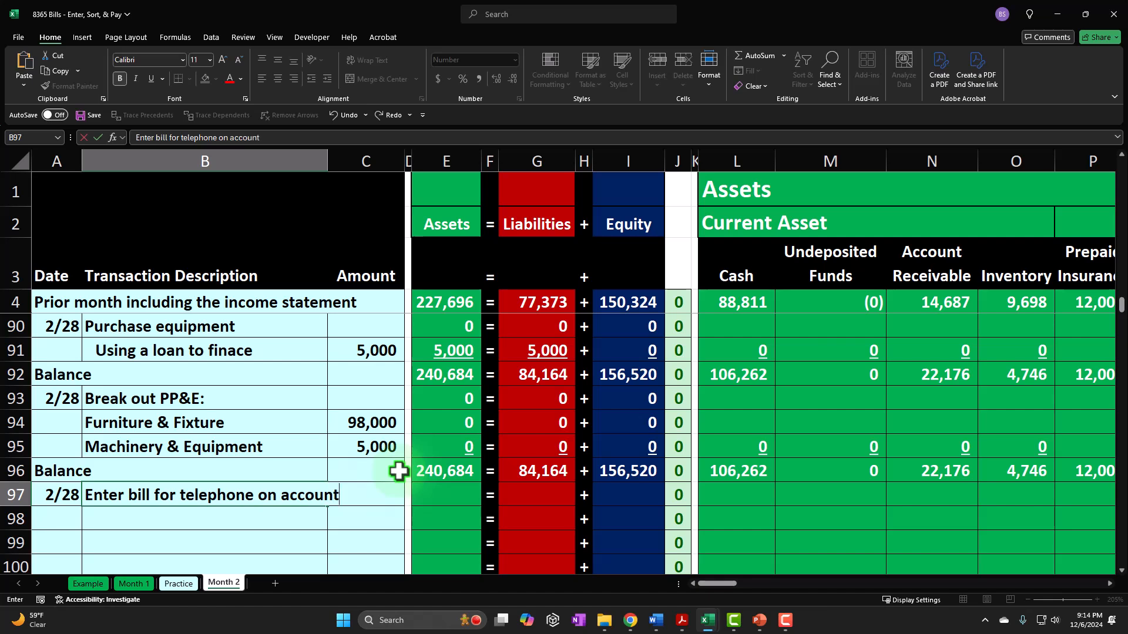
pyautogui.press('Return')
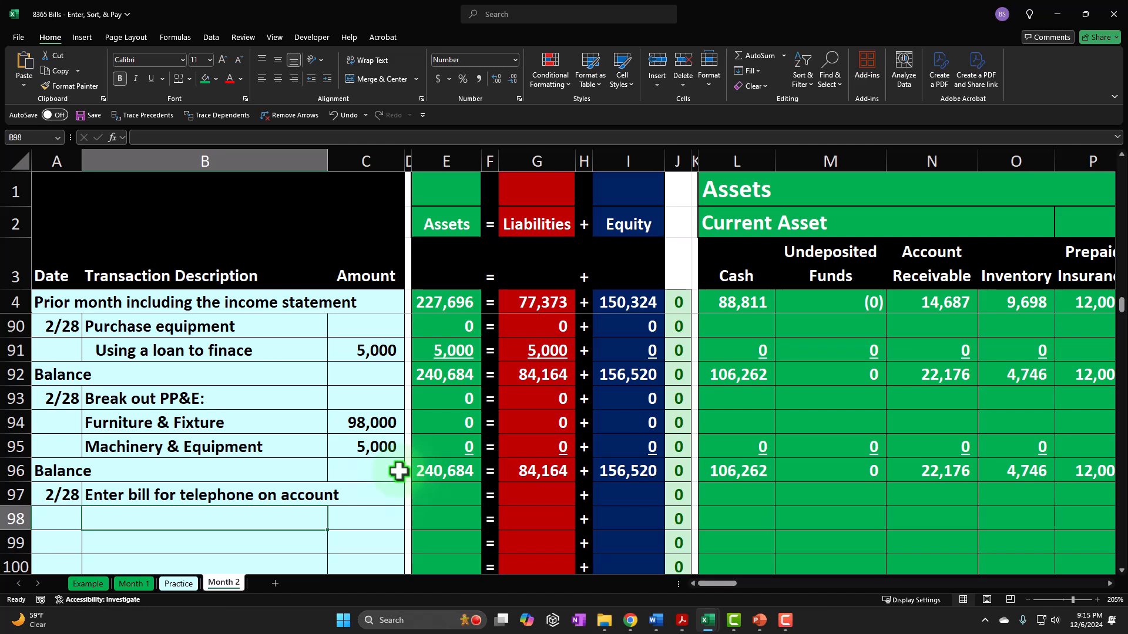
# - Add Verizon as an indented line in B98 with an amount of 360 in C98
pyautogui.write('Verizon')
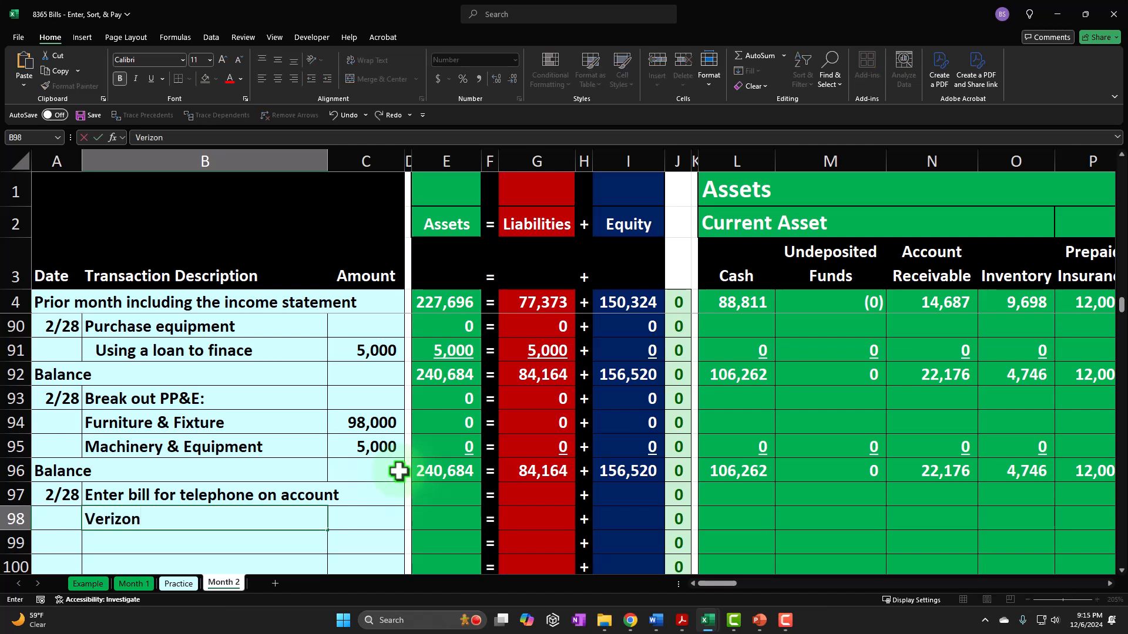
pyautogui.press('Return')
pyautogui.press('Up')
pyautogui.click(327, 78)
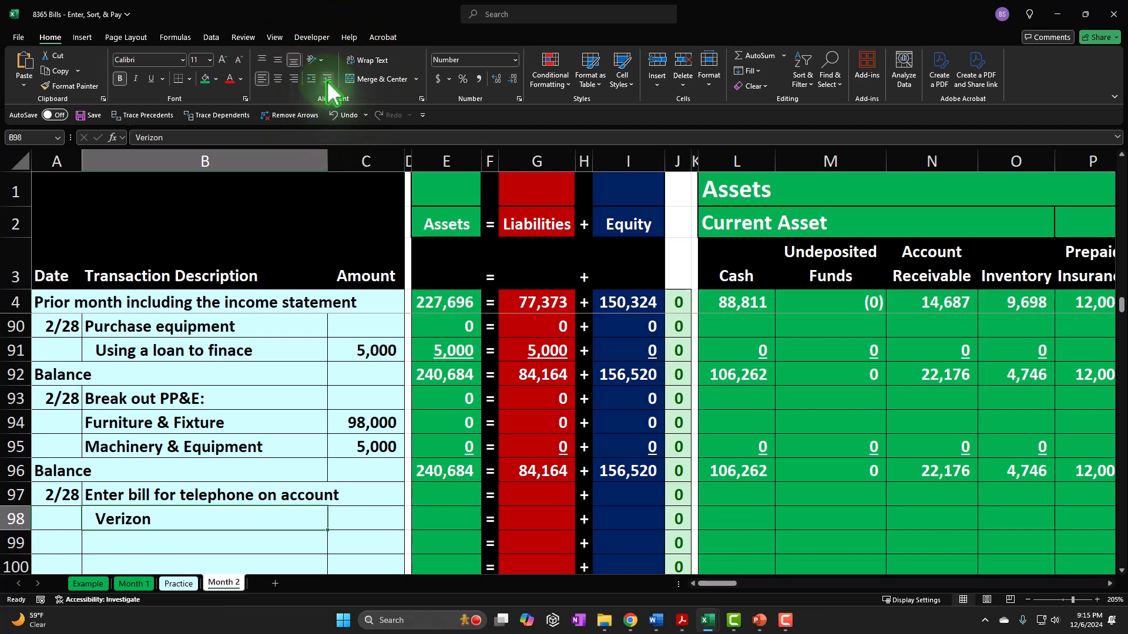
pyautogui.press('Right')
pyautogui.write('360')
pyautogui.press('Return')
pyautogui.press('Up')
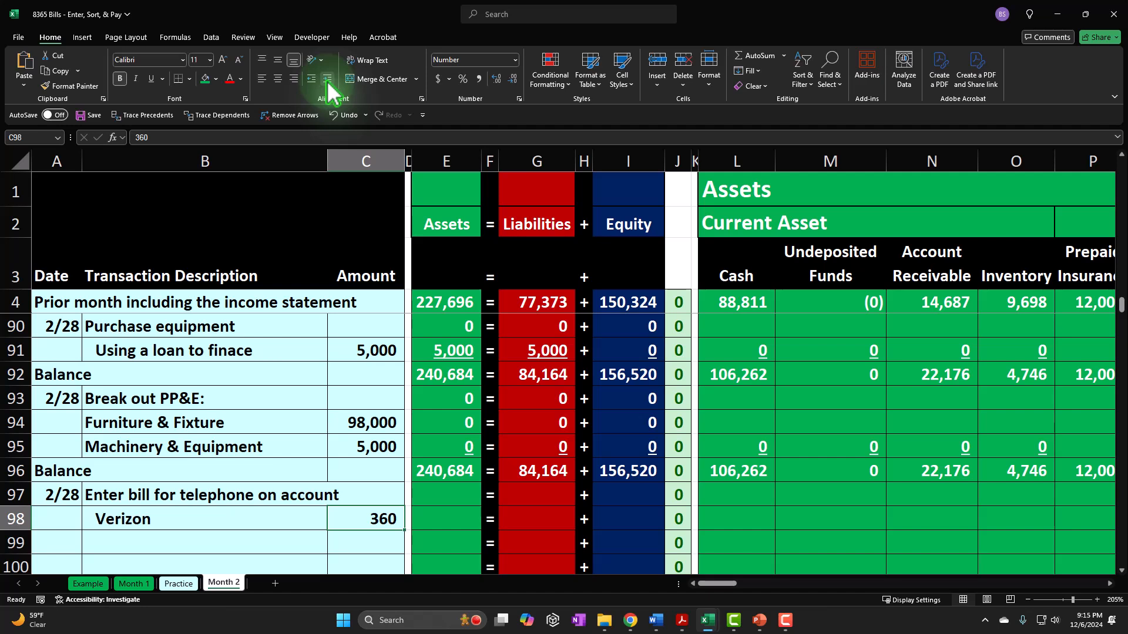
pyautogui.press('Right')
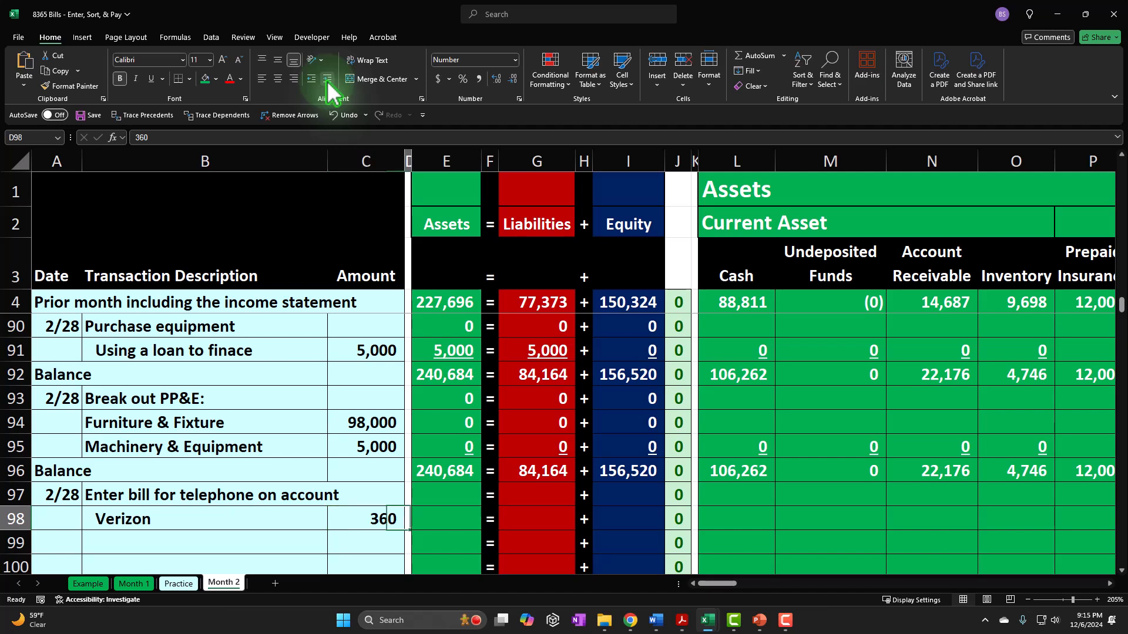
pyautogui.press('Right')
pyautogui.press('Right')
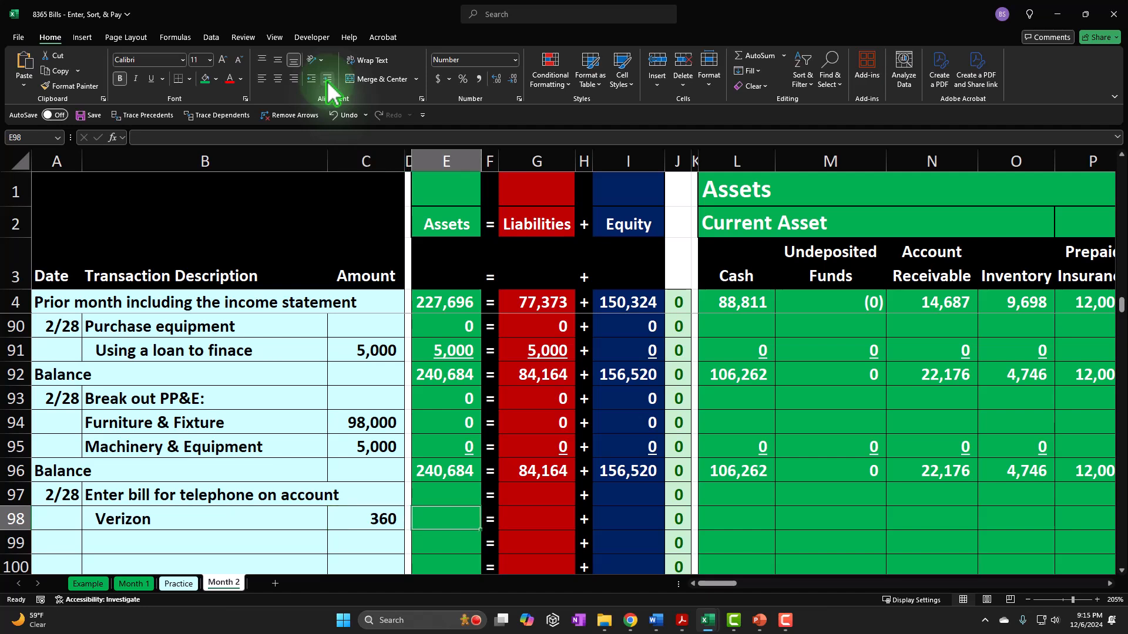
pyautogui.press('Right')
pyautogui.press('Right')
pyautogui.press('Right')
pyautogui.press('Right')
pyautogui.press('Right')
pyautogui.press('Right')
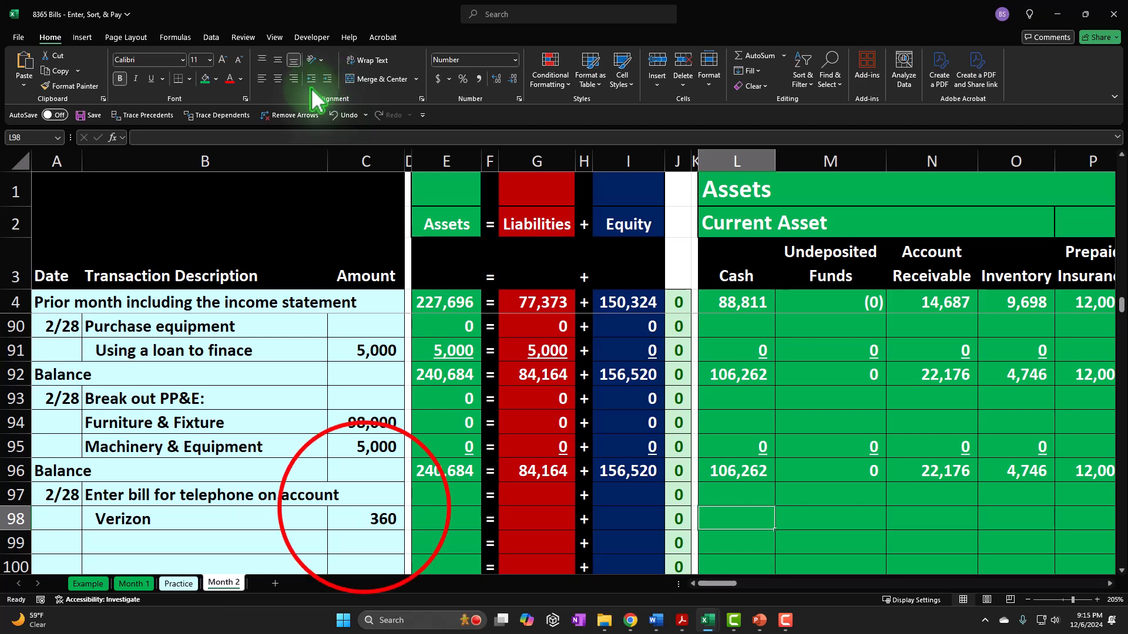
pyautogui.click(364, 509)
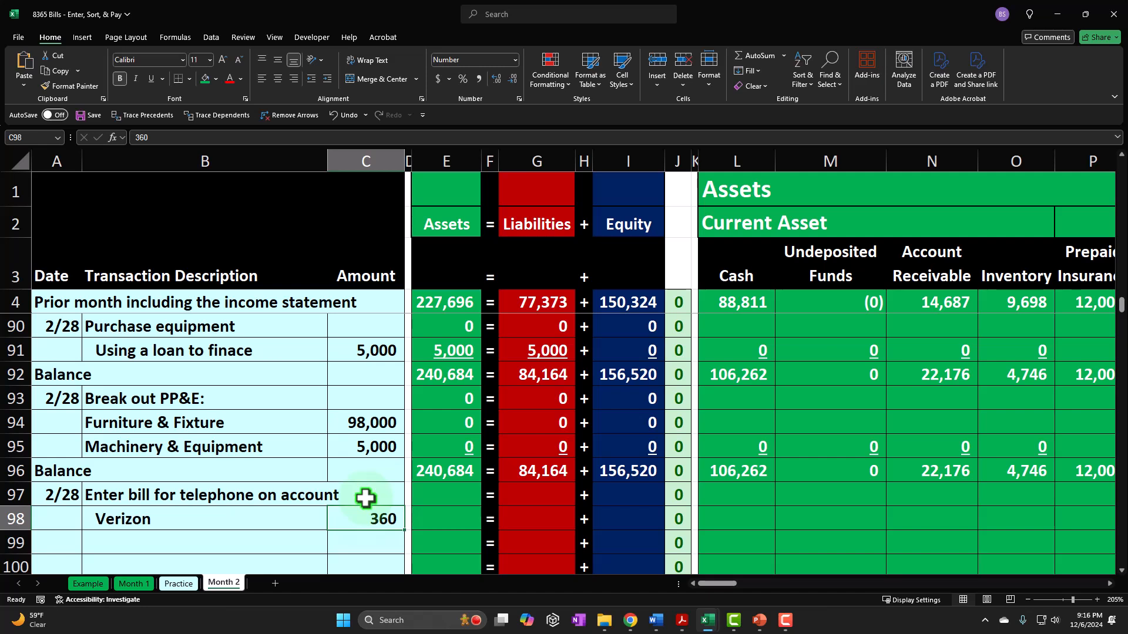
# - Link the Account Payable cell W98 to the Verizon bill amount in C98 with a formula
pyautogui.press('Right')
pyautogui.press('Right')
pyautogui.press('Right')
pyautogui.press('Right')
pyautogui.press('Right')
pyautogui.press('Right')
pyautogui.press('Right')
pyautogui.press('Right')
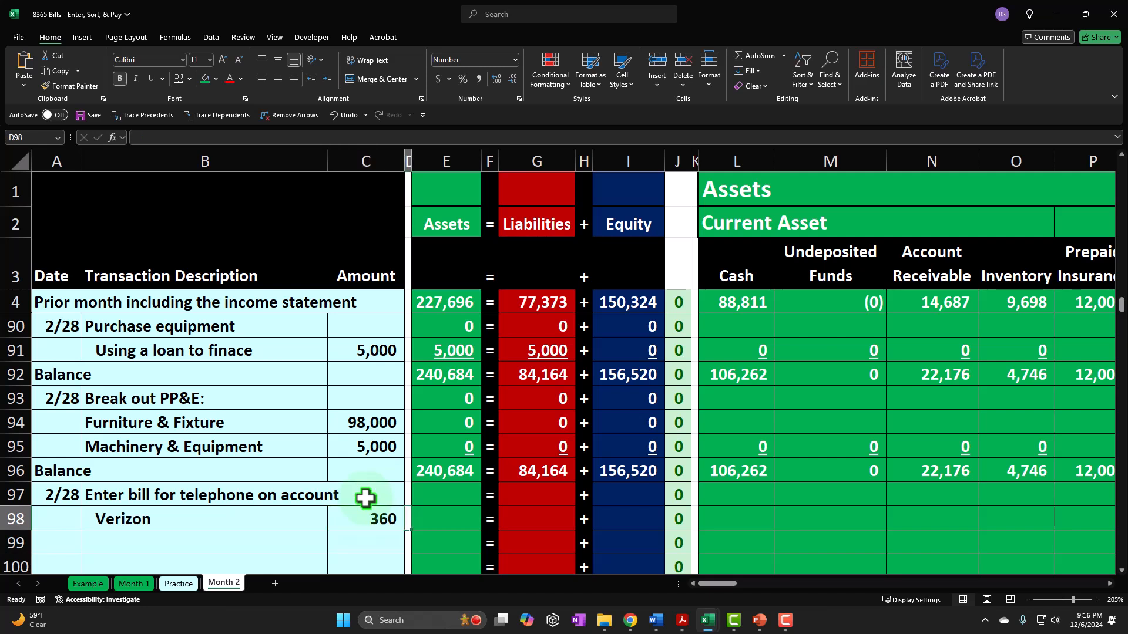
pyautogui.press('Right')
pyautogui.press('Right')
pyautogui.press('Right')
pyautogui.press('Right')
pyautogui.press('Right')
pyautogui.press('Right')
pyautogui.press('Right')
pyautogui.press('Right')
pyautogui.press('Right')
pyautogui.press('Right')
pyautogui.press('Right')
pyautogui.press('Right')
pyautogui.press('Right')
pyautogui.press('Right')
pyautogui.press('Right')
pyautogui.press('Right')
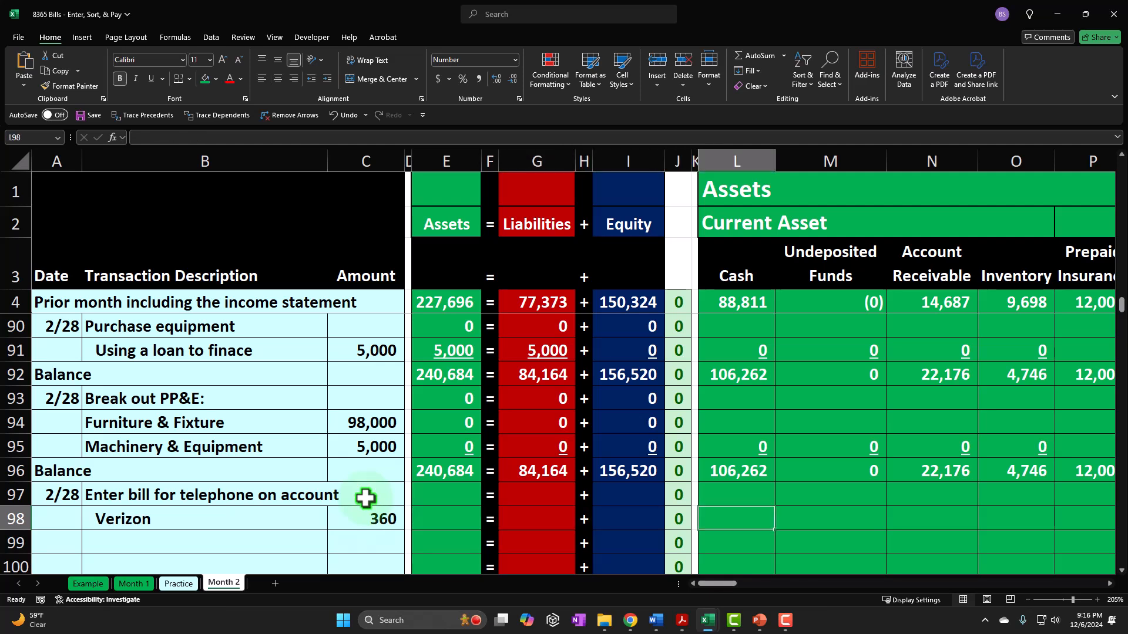
pyautogui.press('Left')
pyautogui.press('Left')
pyautogui.press('Left')
pyautogui.press('Left')
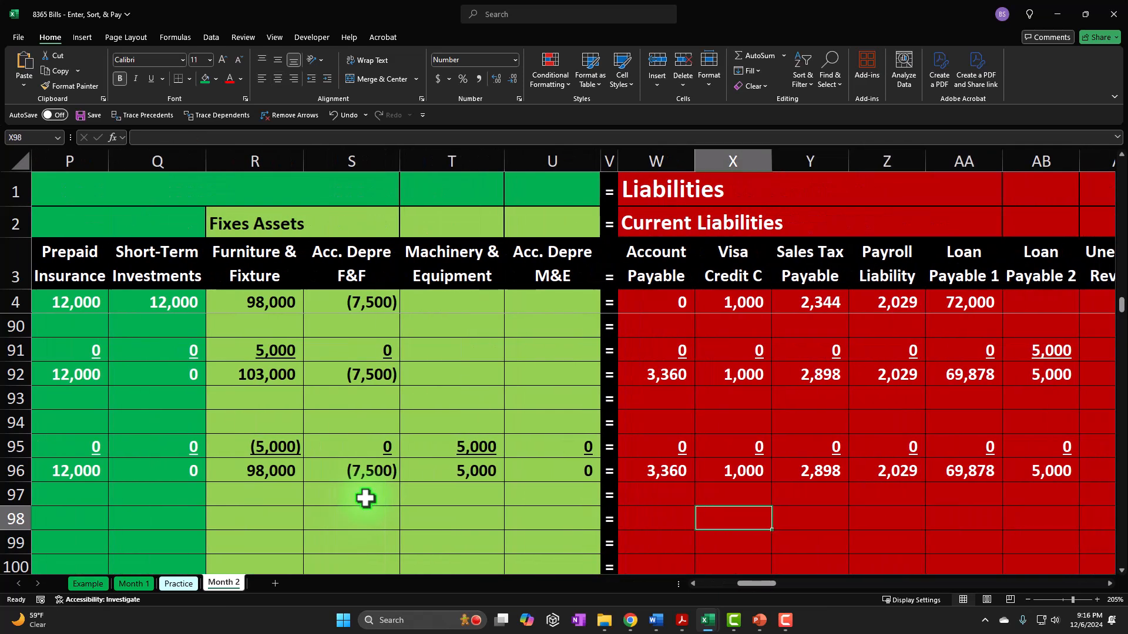
pyautogui.write('=')
pyautogui.press('Left')
pyautogui.press('Left')
pyautogui.press('Left')
pyautogui.press('Left')
pyautogui.press('Left')
pyautogui.press('Left')
pyautogui.press('Left')
pyautogui.press('Left')
pyautogui.press('Left')
pyautogui.press('Left')
pyautogui.press('Left')
pyautogui.press('Left')
pyautogui.press('Left')
pyautogui.press('Left')
pyautogui.press('Left')
pyautogui.press('Left')
pyautogui.press('Left')
pyautogui.press('Left')
pyautogui.press('Left')
pyautogui.press('Left')
pyautogui.press('Left')
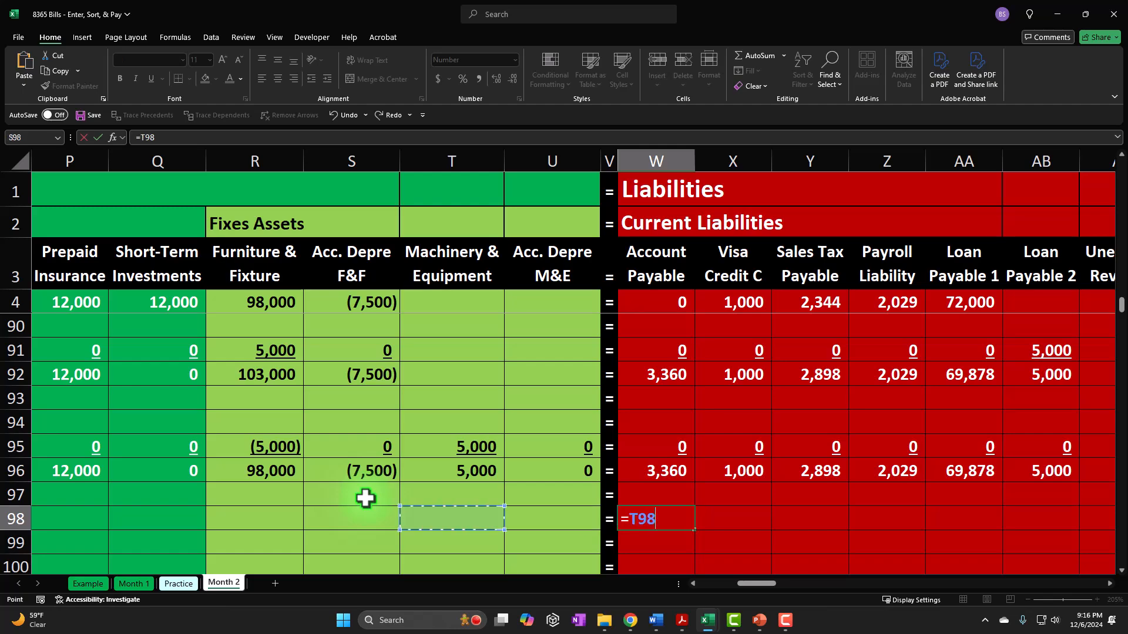
pyautogui.press('Left')
pyautogui.press('Right')
pyautogui.press('Right')
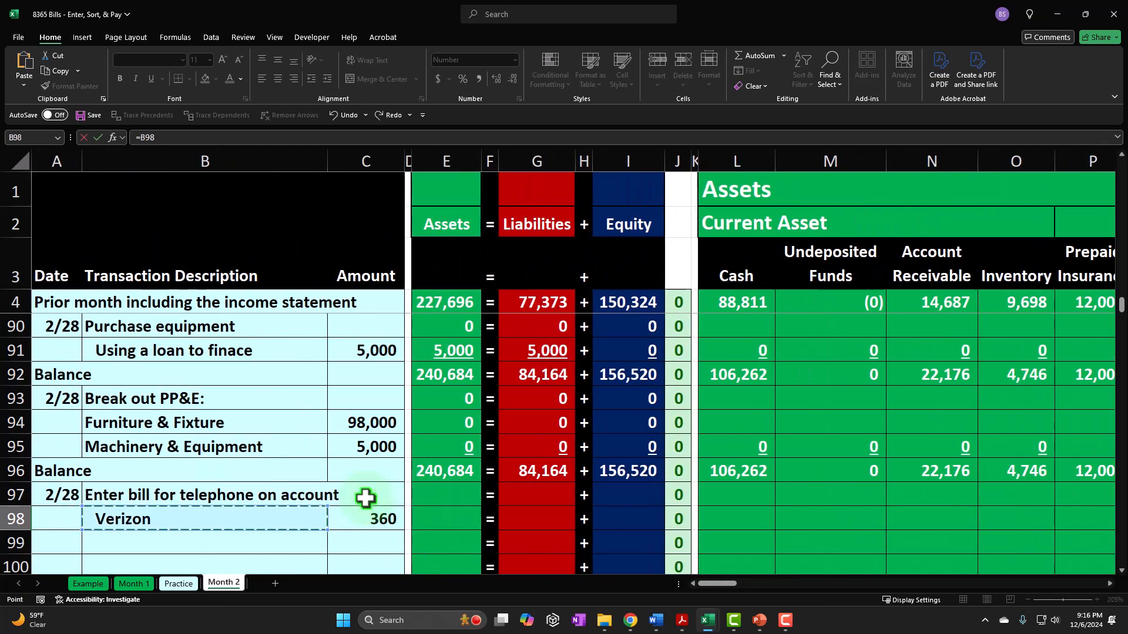
pyautogui.press('Return')
# - Link the Telephone Ex cell AQ98 to the Verizon bill amount in C98 with a formula
pyautogui.press('Up')
pyautogui.press('Right')
pyautogui.press('Right')
pyautogui.press('Right')
pyautogui.press('Right')
pyautogui.press('Right')
pyautogui.press('Right')
pyautogui.press('Right')
pyautogui.press('Right')
pyautogui.press('Right')
pyautogui.press('Right')
pyautogui.press('Right')
pyautogui.press('Right')
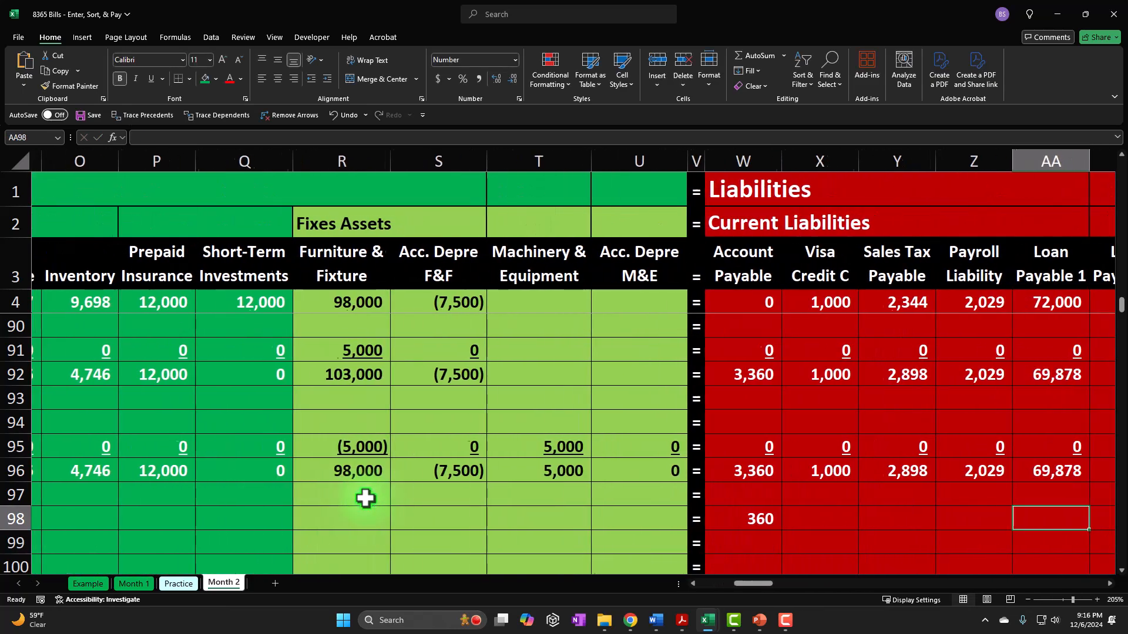
pyautogui.press('Right')
pyautogui.press('Right')
pyautogui.press('Right')
pyautogui.press('Right')
pyautogui.press('Right')
pyautogui.press('Right')
pyautogui.press('Right')
pyautogui.press('Right')
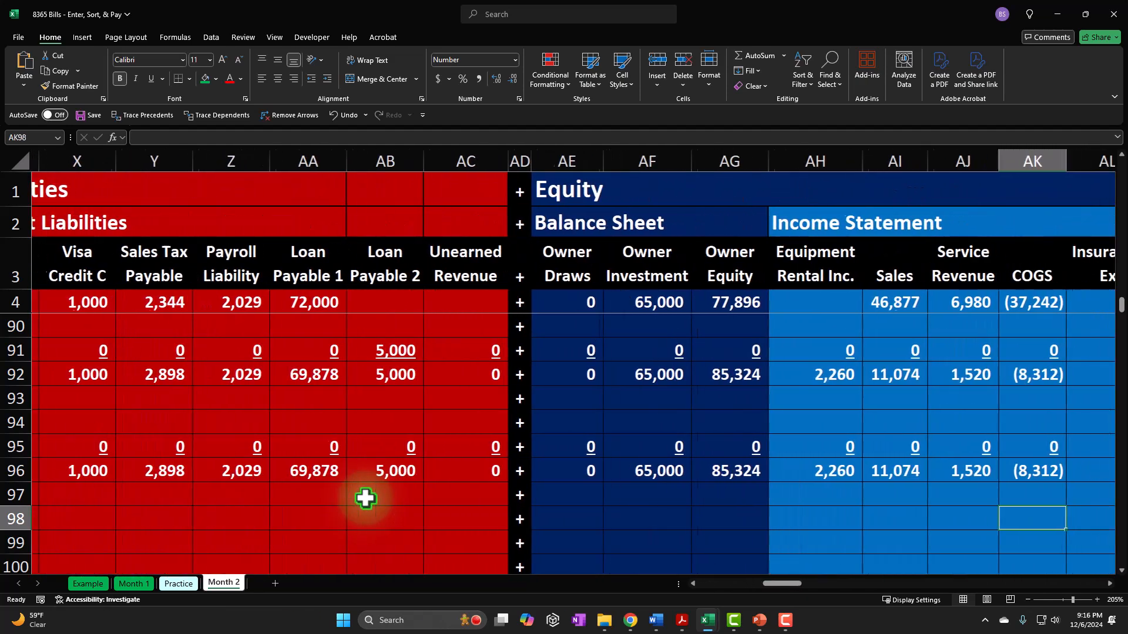
pyautogui.press('Right')
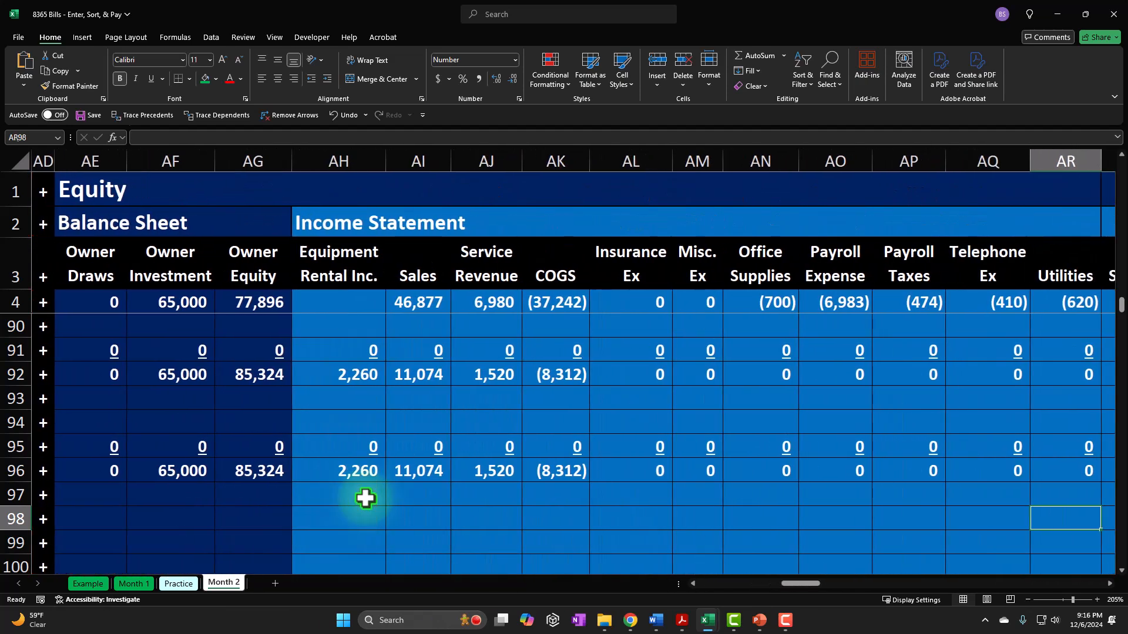
pyautogui.press('Left')
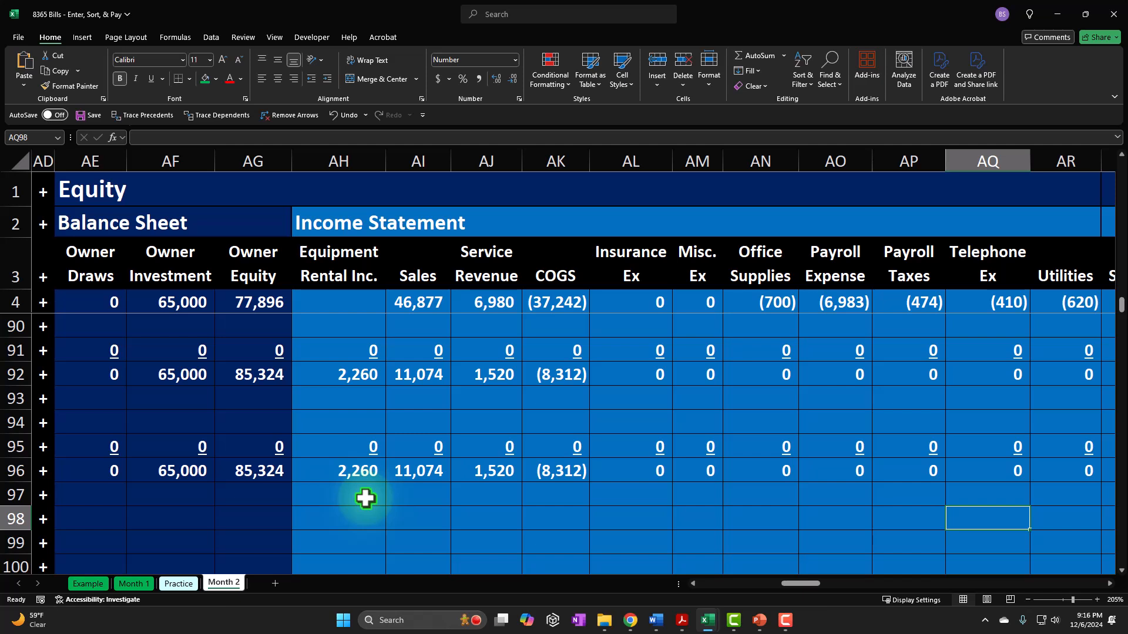
pyautogui.write('=')
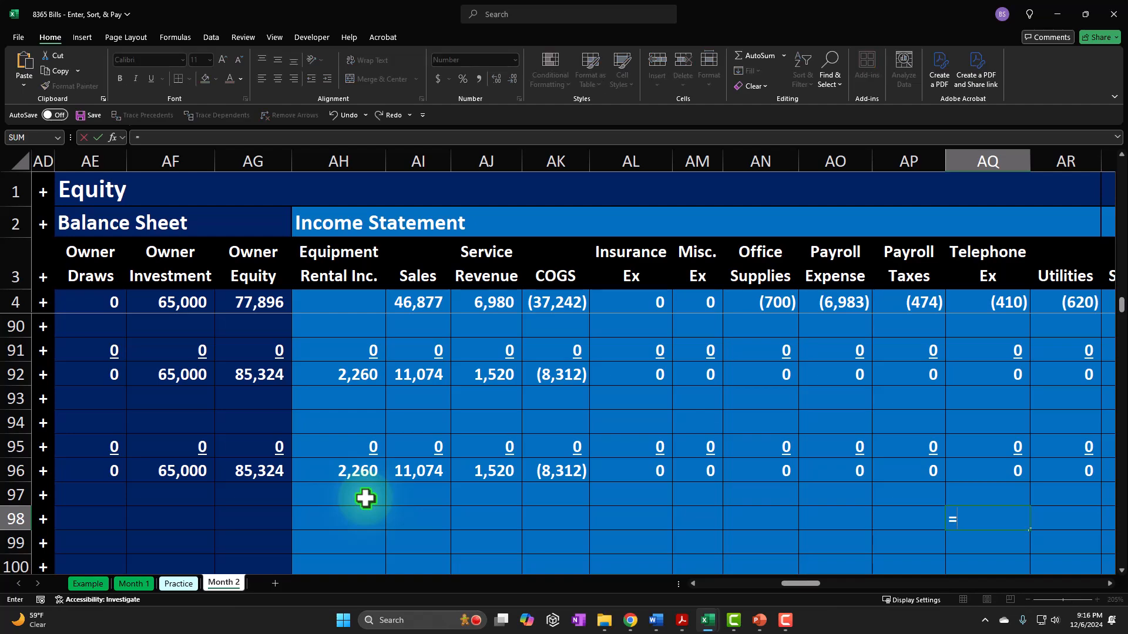
pyautogui.press('Left')
pyautogui.press('Left')
pyautogui.press('Left')
pyautogui.press('Left')
pyautogui.press('Left')
pyautogui.press('Left')
pyautogui.press('Left')
pyautogui.press('Left')
pyautogui.press('Left')
pyautogui.press('Left')
pyautogui.press('Left')
pyautogui.press('Left')
pyautogui.press('Left')
pyautogui.press('Left')
pyautogui.press('Left')
pyautogui.press('Left')
pyautogui.press('Left')
pyautogui.press('Left')
pyautogui.press('Left')
pyautogui.press('Left')
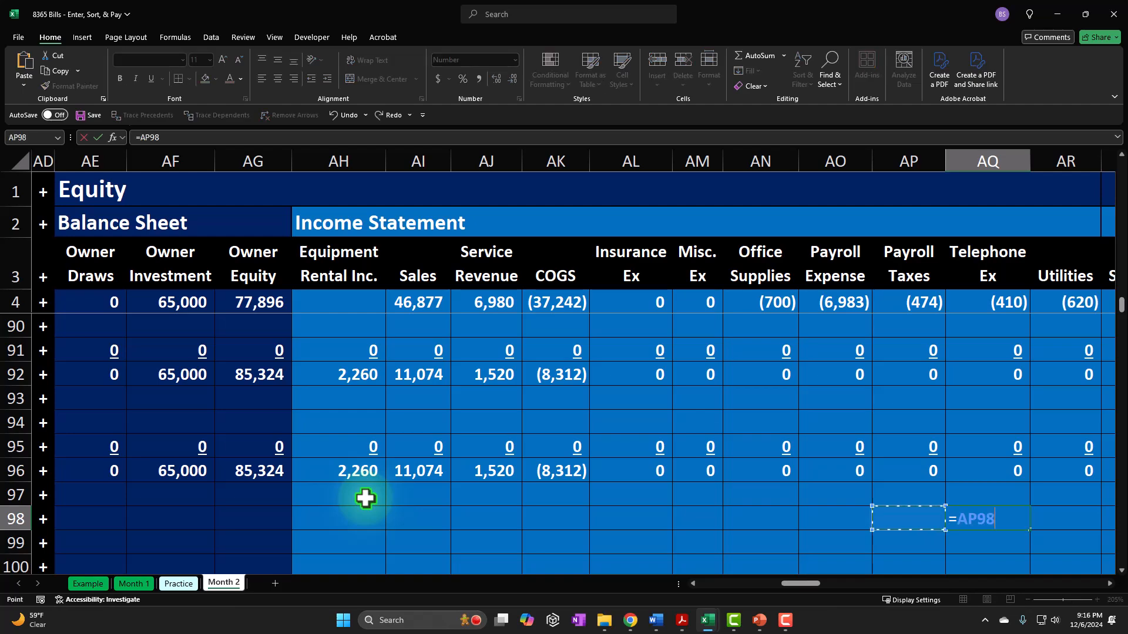
pyautogui.press('Left')
pyautogui.press('Left')
pyautogui.press('Left')
pyautogui.press('Left')
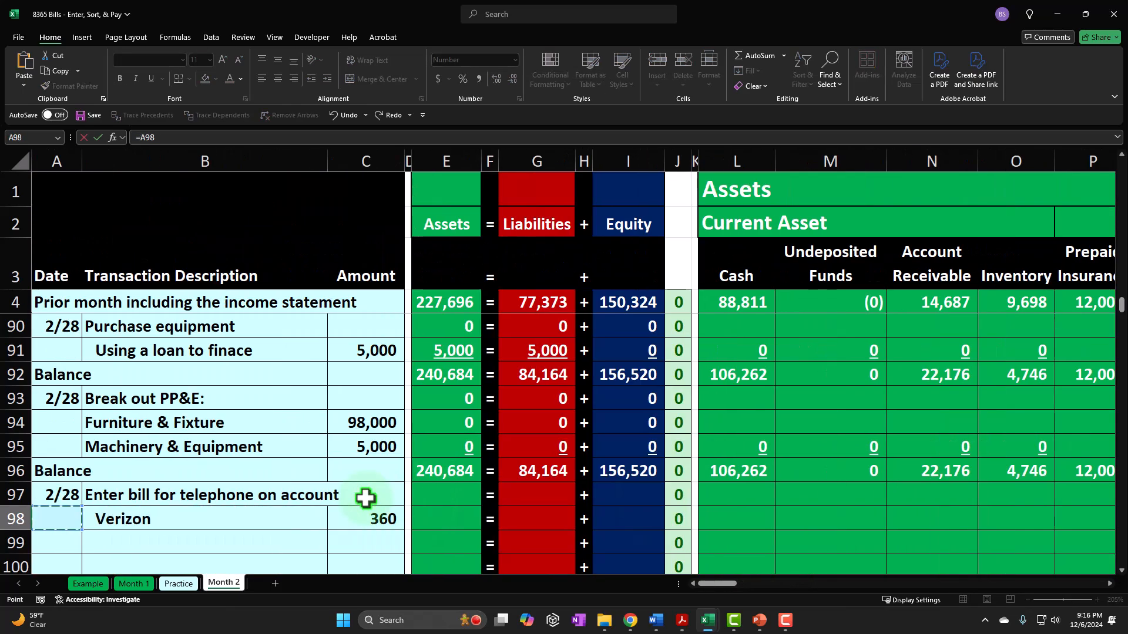
pyautogui.press('Return')
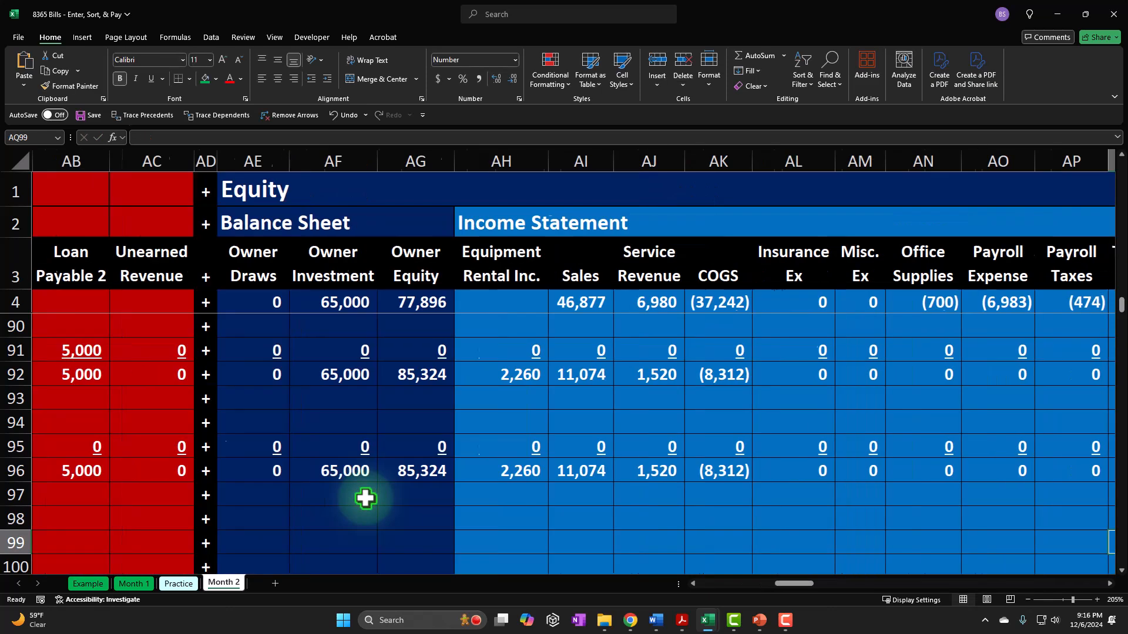
# - Enter 0 in each asset cell of the Verizon bill row, from Cash in L98 through Acc. Depre M&E in U98
pyautogui.press('Right')
pyautogui.press('Right')
pyautogui.press('Up')
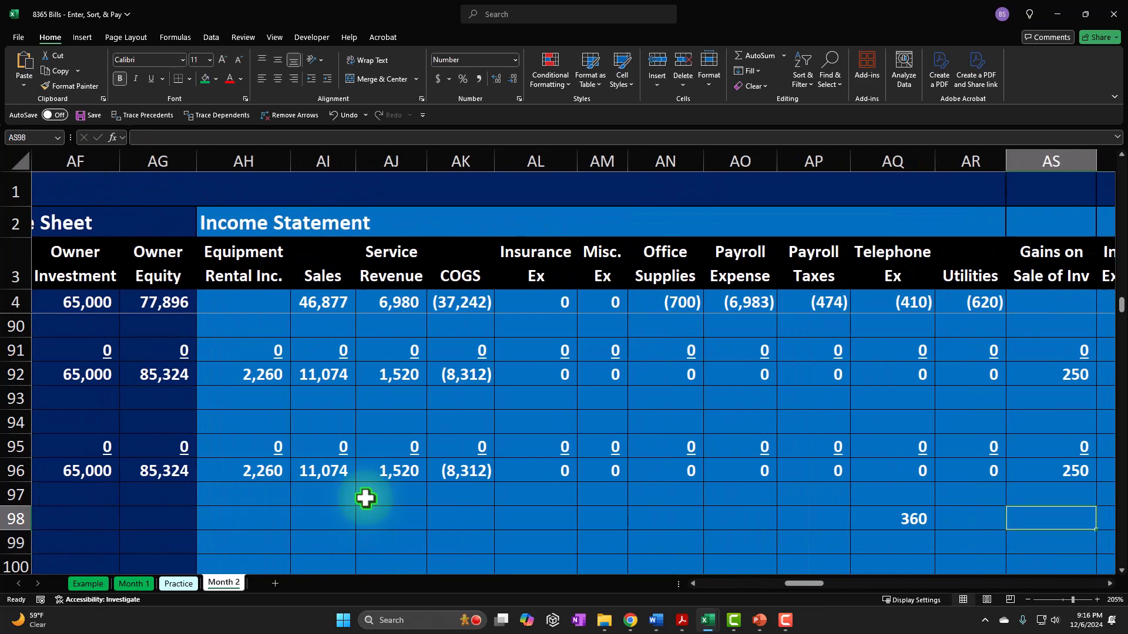
pyautogui.press('Right')
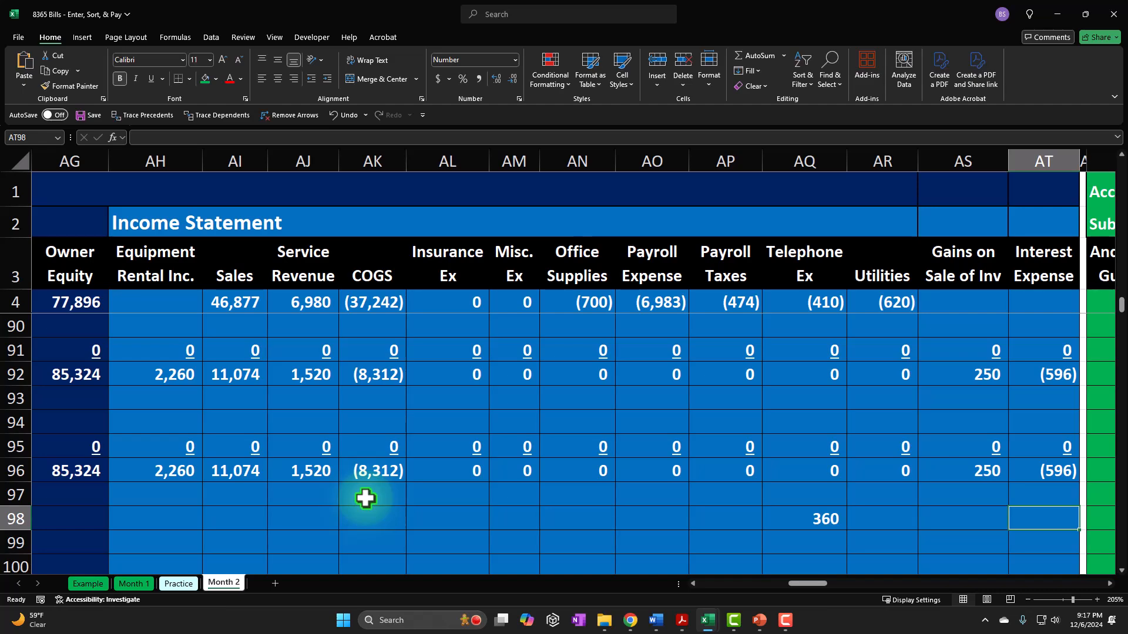
pyautogui.press('Left')
pyautogui.press('Left')
pyautogui.press('Left')
pyautogui.press('Left')
pyautogui.press('Left')
pyautogui.press('Left')
pyautogui.press('Left')
pyautogui.press('Left')
pyautogui.press('Left')
pyautogui.press('Left')
pyautogui.press('Left')
pyautogui.press('Left')
pyautogui.press('Left')
pyautogui.press('Left')
pyautogui.press('Left')
pyautogui.press('Left')
pyautogui.press('Left')
pyautogui.press('Left')
pyautogui.press('Left')
pyautogui.press('Left')
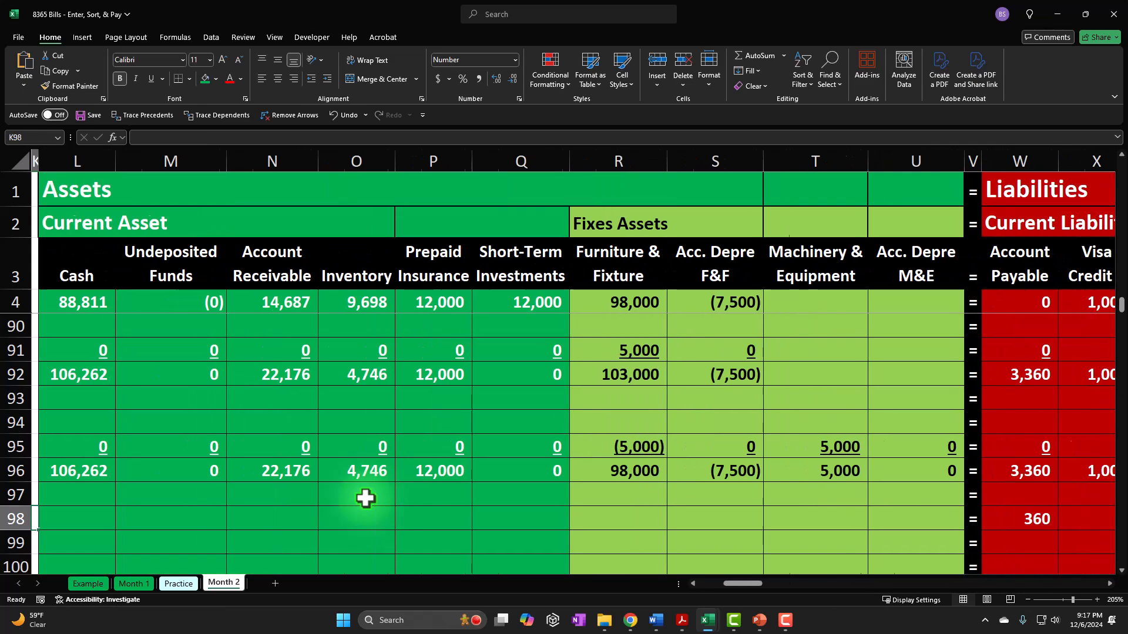
pyautogui.press('Left')
pyautogui.press('Left')
pyautogui.press('Left')
pyautogui.press('Left')
pyautogui.press('Left')
pyautogui.press('Right')
pyautogui.press('Right')
pyautogui.press('Right')
pyautogui.press('Right')
pyautogui.press('Right')
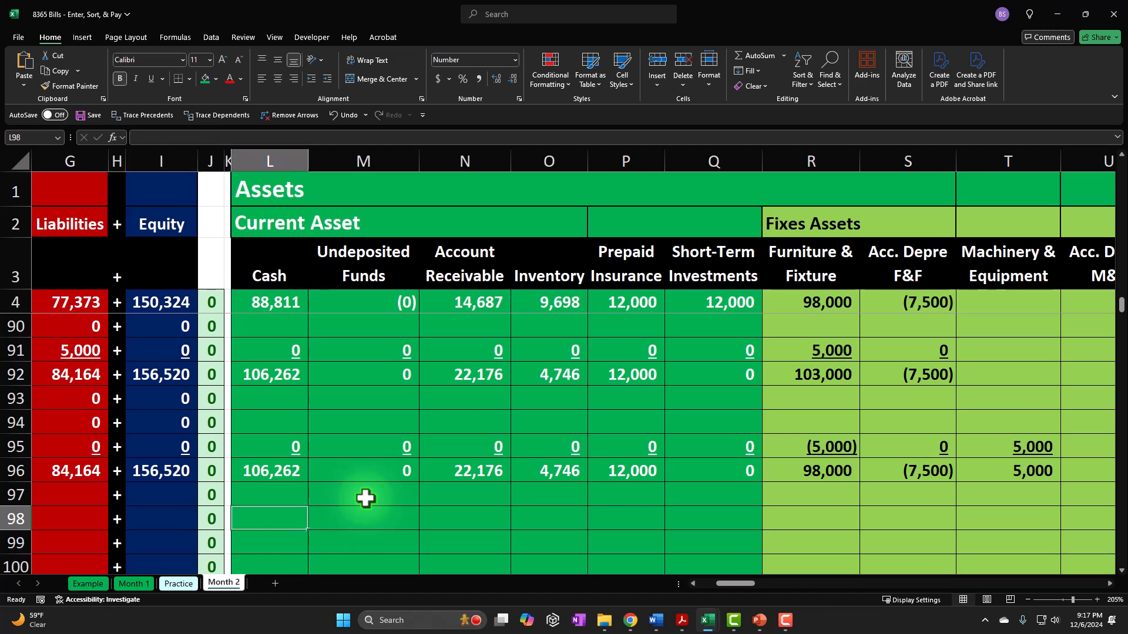
pyautogui.press('0')
pyautogui.press('Tab')
pyautogui.press('0')
pyautogui.press('Tab')
pyautogui.press('0')
pyautogui.press('Tab')
pyautogui.press('0')
pyautogui.press('Tab')
pyautogui.press('0')
pyautogui.press('Tab')
pyautogui.press('0')
pyautogui.press('Tab')
pyautogui.press('0')
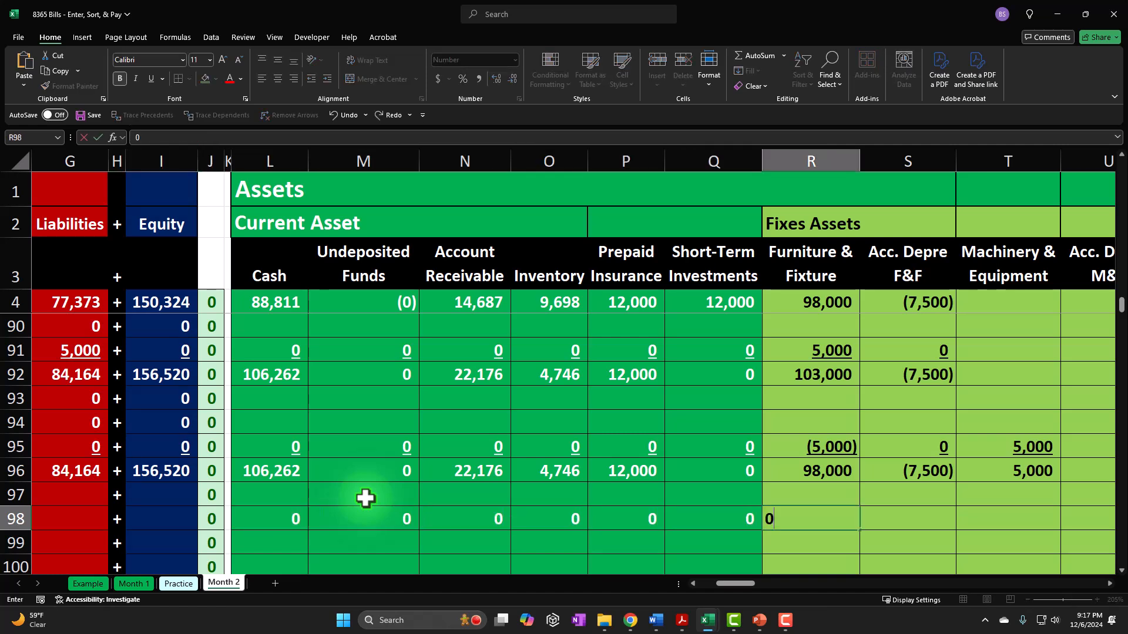
pyautogui.press('Tab')
pyautogui.press('0')
pyautogui.press('Tab')
pyautogui.write('0')
pyautogui.press('Tab')
pyautogui.write('0')
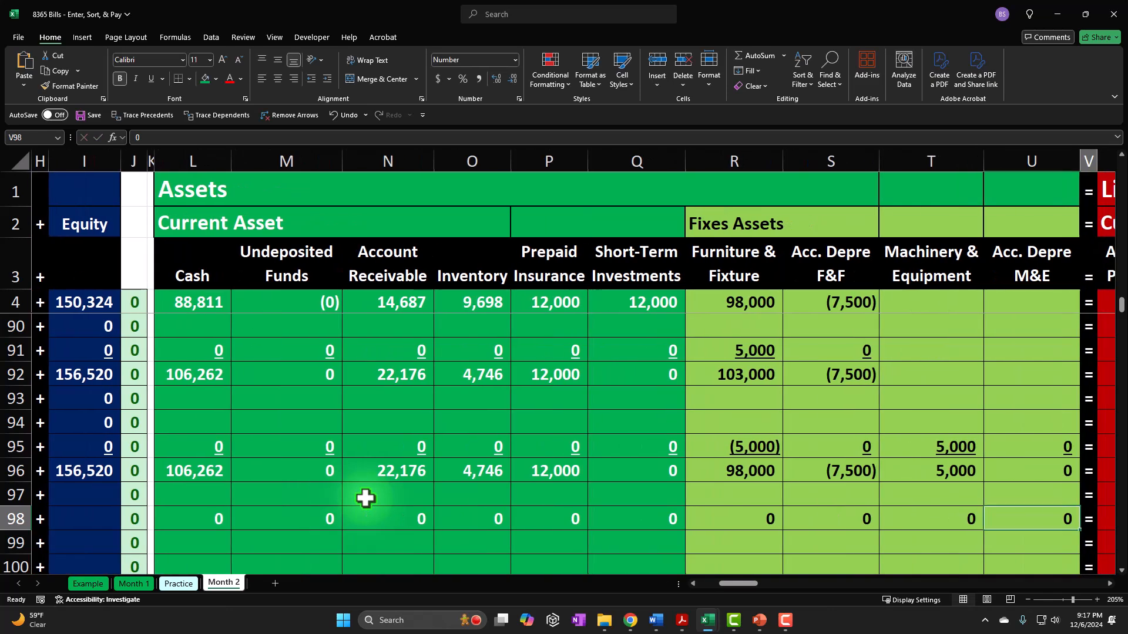
pyautogui.press('Tab')
pyautogui.press('Tab')
# - Enter 0 in the remaining liability cells of row 98, from Visa Credit C in X98 through Unearned Revenue in AC98
pyautogui.write('0')
pyautogui.press('Tab')
pyautogui.hotkey('ctrl', 'z')
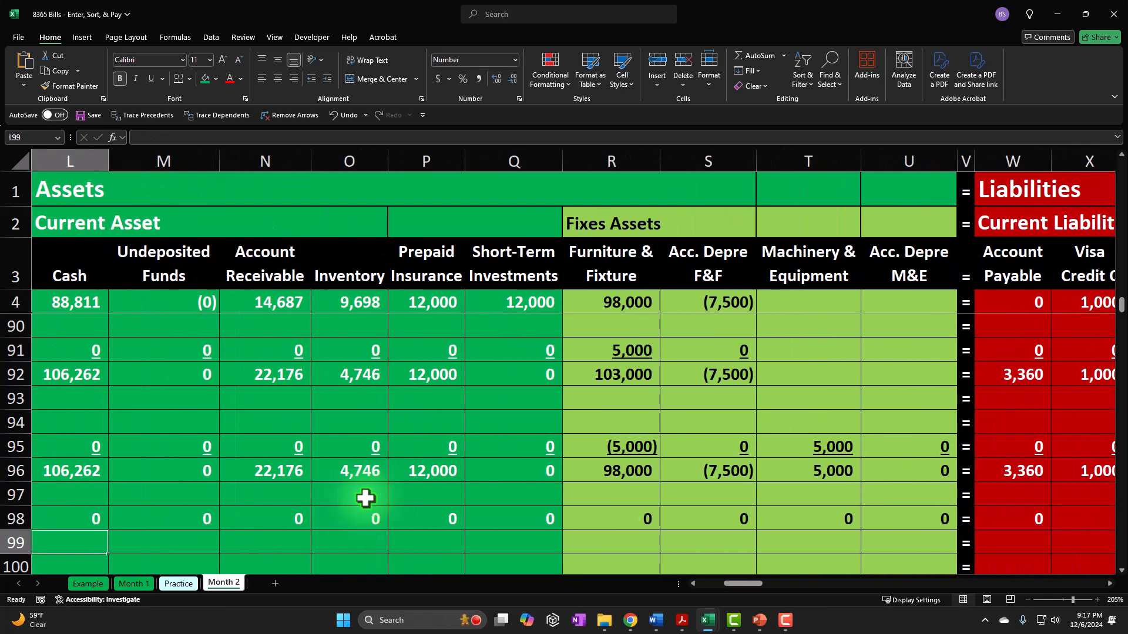
pyautogui.press('Tab')
pyautogui.press('0')
pyautogui.press('Tab')
pyautogui.press('0')
pyautogui.press('Tab')
pyautogui.press('0')
pyautogui.press('Tab')
pyautogui.press('0')
pyautogui.press('Tab')
# - Enter 0 in each equity and income statement cell from AE98 through AT98, skipping the Telephone Ex cell AQ98
pyautogui.press('0')
pyautogui.press('Tab')
pyautogui.write('0')
pyautogui.press('Tab')
pyautogui.press('Tab')
pyautogui.press('0')
pyautogui.press('Tab')
pyautogui.press('0')
pyautogui.press('Tab')
pyautogui.write('0')
pyautogui.press('Tab')
pyautogui.press('0')
pyautogui.press('Tab')
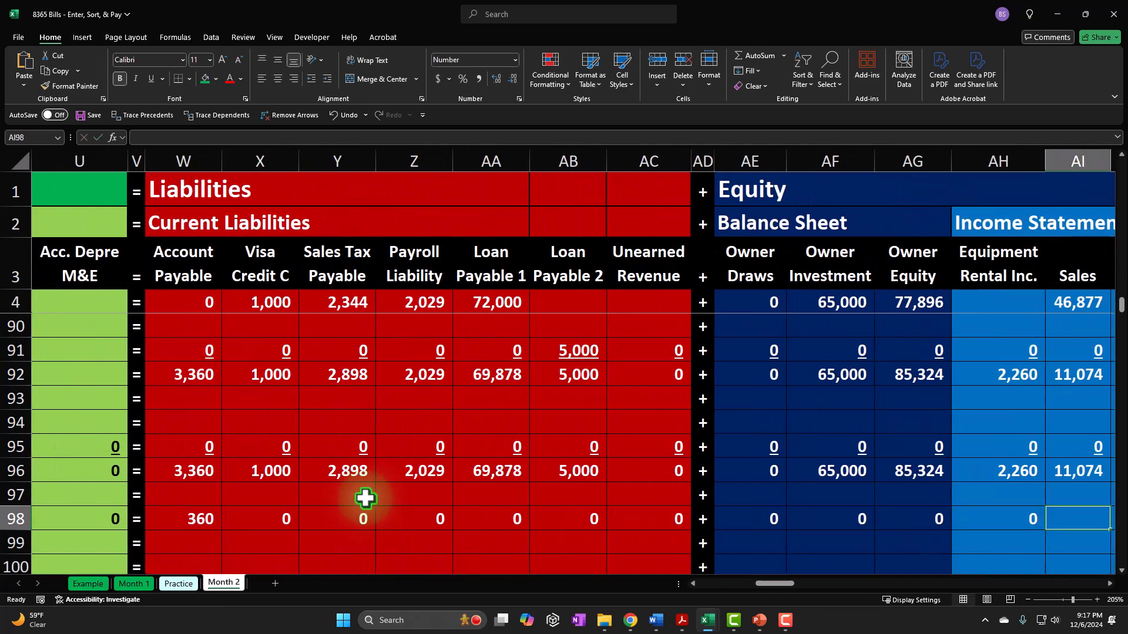
pyautogui.press('0')
pyautogui.press('Tab')
pyautogui.press('0')
pyautogui.press('Tab')
pyautogui.press('0')
pyautogui.press('Tab')
pyautogui.press('0')
pyautogui.press('Tab')
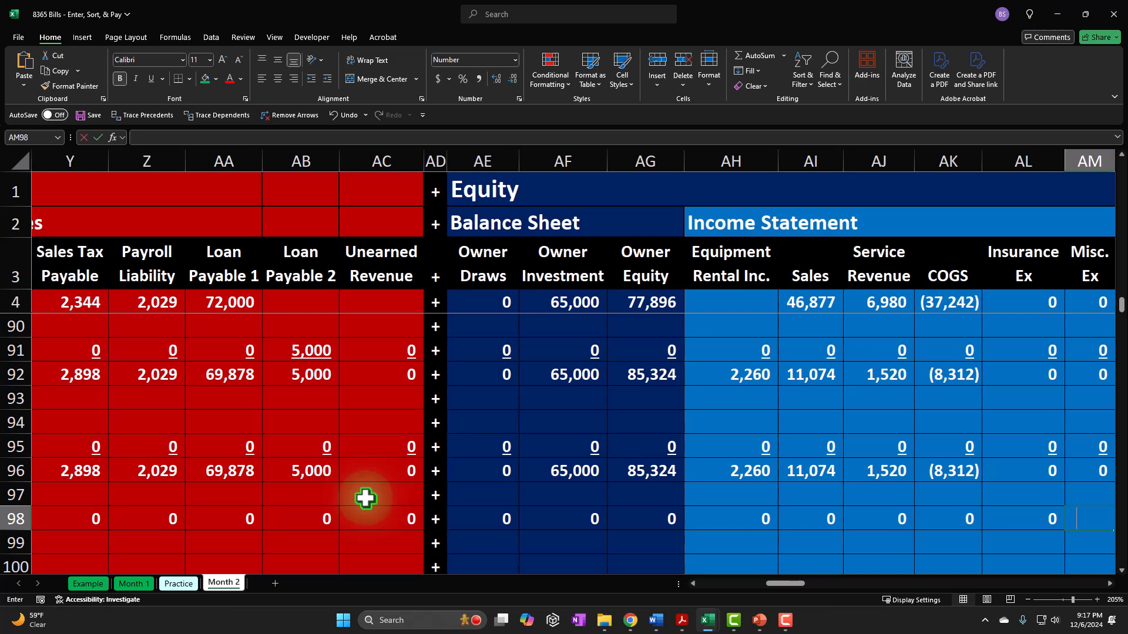
pyautogui.press('0')
pyautogui.press('Tab')
pyautogui.press('0')
pyautogui.press('Tab')
pyautogui.write('0')
pyautogui.press('Tab')
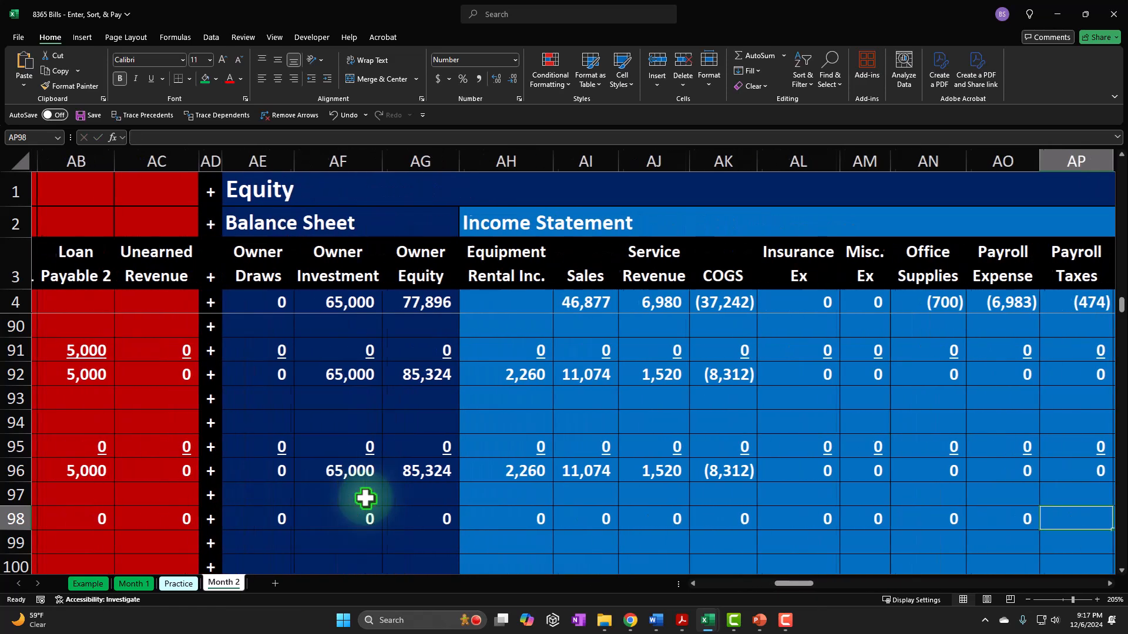
pyautogui.press('0')
pyautogui.press('Tab')
pyautogui.write('360')
pyautogui.press('Tab')
pyautogui.write('0')
pyautogui.press('Tab')
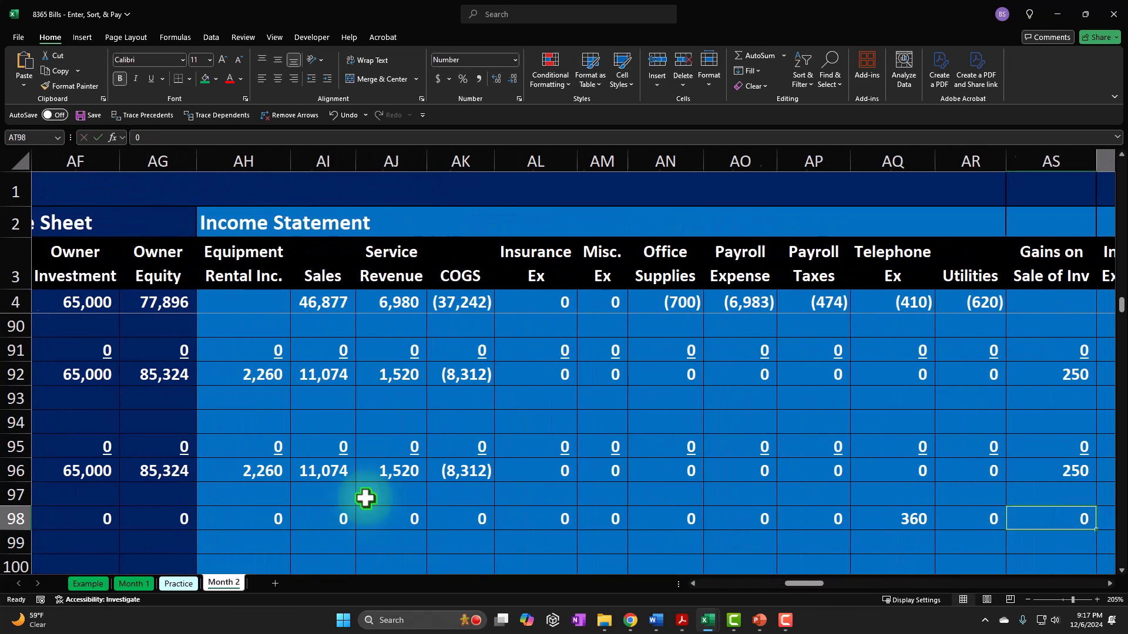
pyautogui.press('0')
pyautogui.press('Tab')
pyautogui.press('0')
pyautogui.press('Tab')
# - Insert a column before Total in the Accounts Payable subsidiary ledger and enter the heading "Verizon" in BK3
pyautogui.press('Tab')
pyautogui.press('Tab')
pyautogui.press('Tab')
pyautogui.press('Tab')
pyautogui.press('Tab')
pyautogui.press('Tab')
pyautogui.press('Tab')
pyautogui.press('Tab')
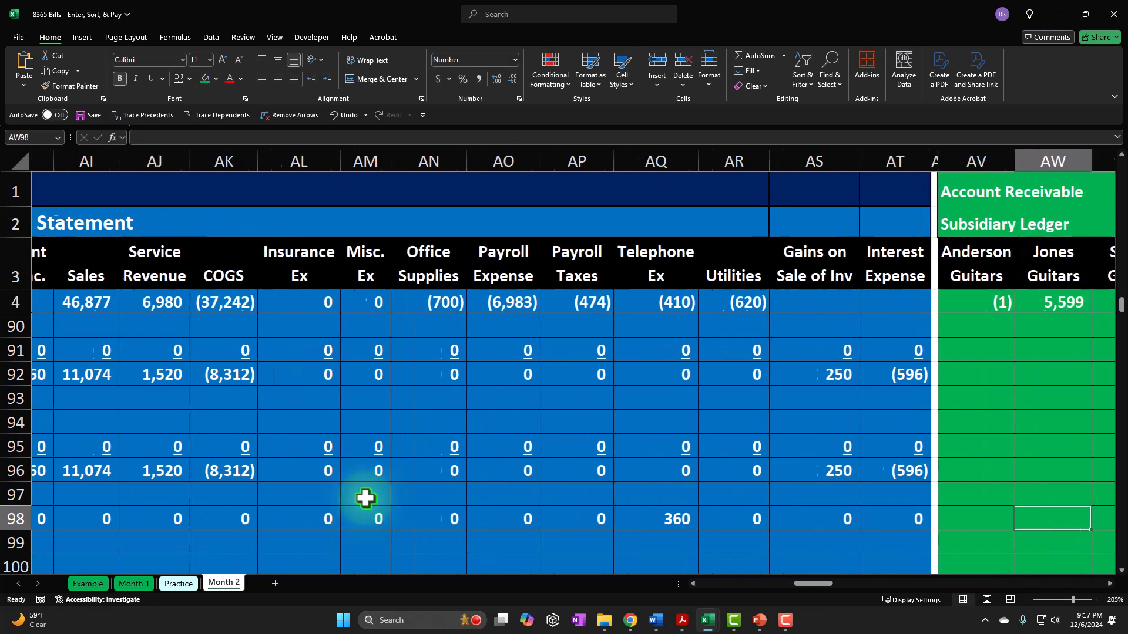
pyautogui.press('Tab')
pyautogui.press('Tab')
pyautogui.press('Tab')
pyautogui.press('Tab')
pyautogui.press('Tab')
pyautogui.press('Tab')
pyautogui.press('Tab')
pyautogui.press('Tab')
pyautogui.press('Tab')
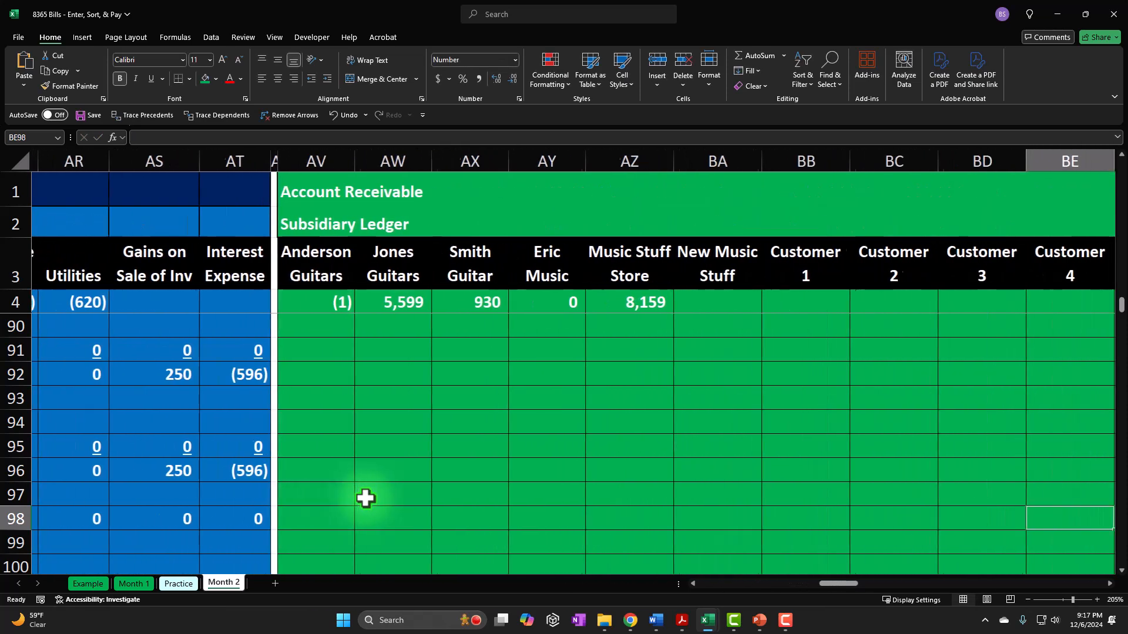
pyautogui.press('Tab')
pyautogui.press('Tab')
pyautogui.press('Tab')
pyautogui.press('Tab')
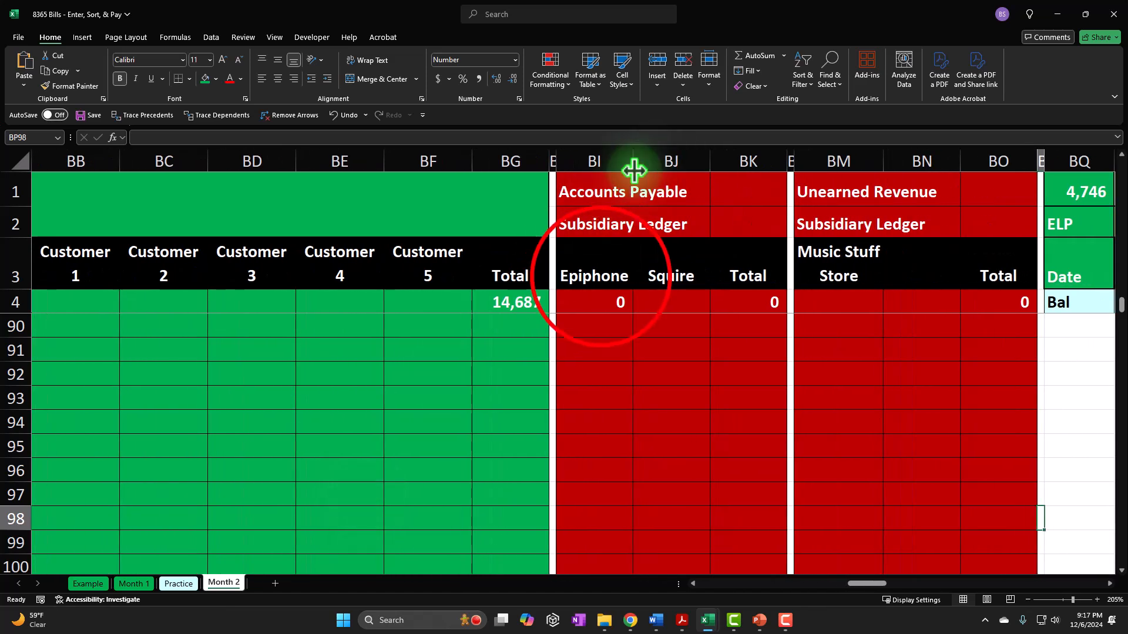
pyautogui.click(599, 277)
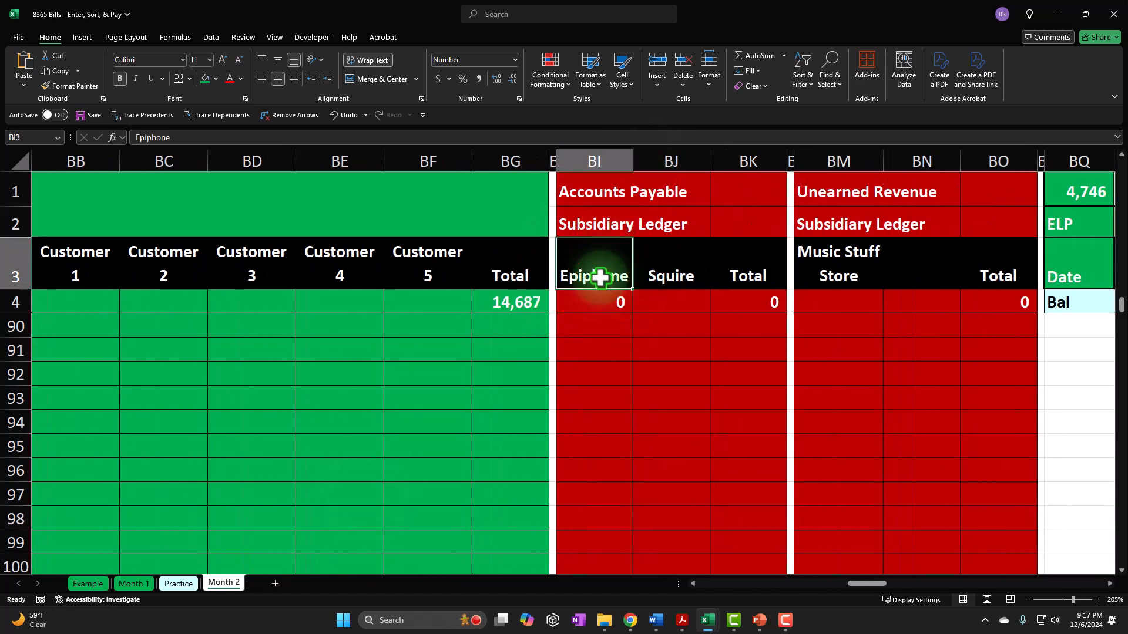
pyautogui.press('Tab')
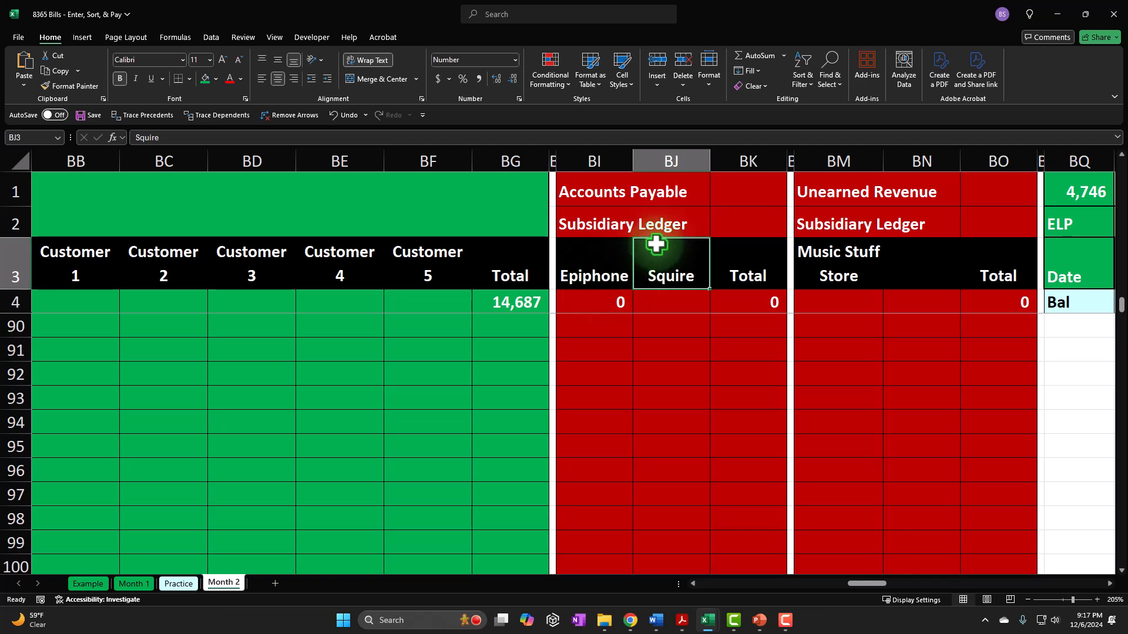
pyautogui.click(742, 156)
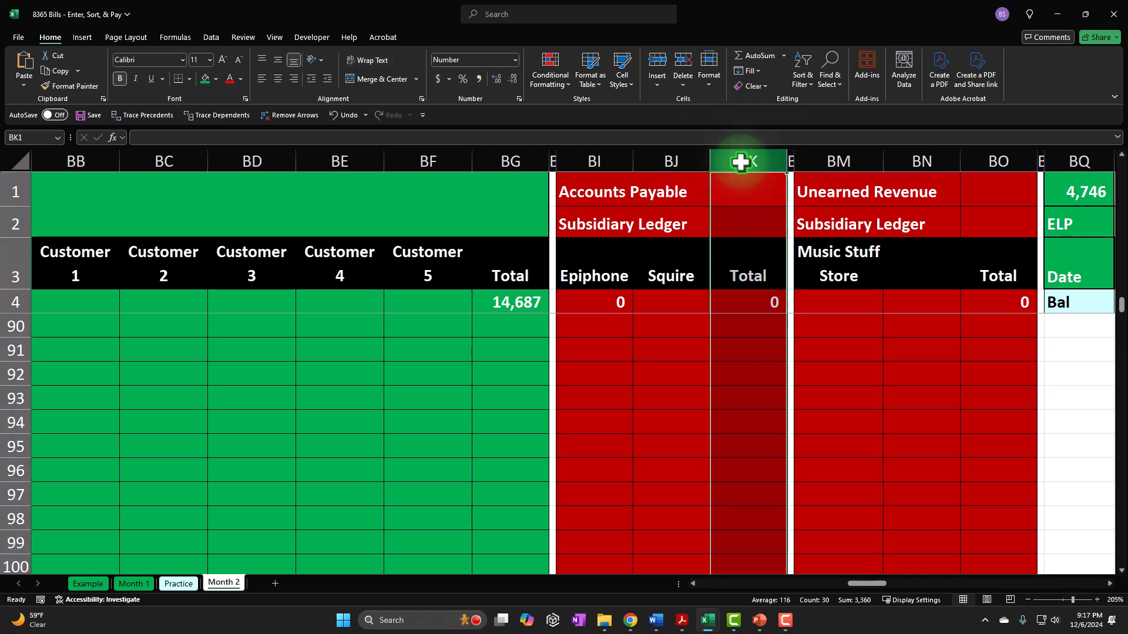
pyautogui.rightClick(740, 201)
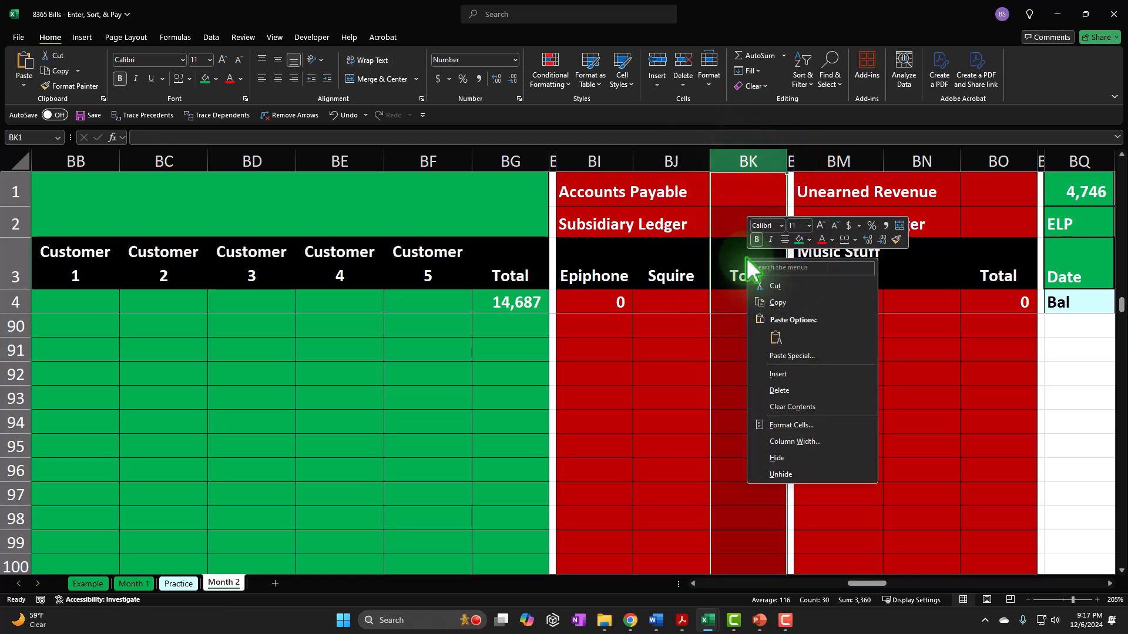
pyautogui.click(774, 340)
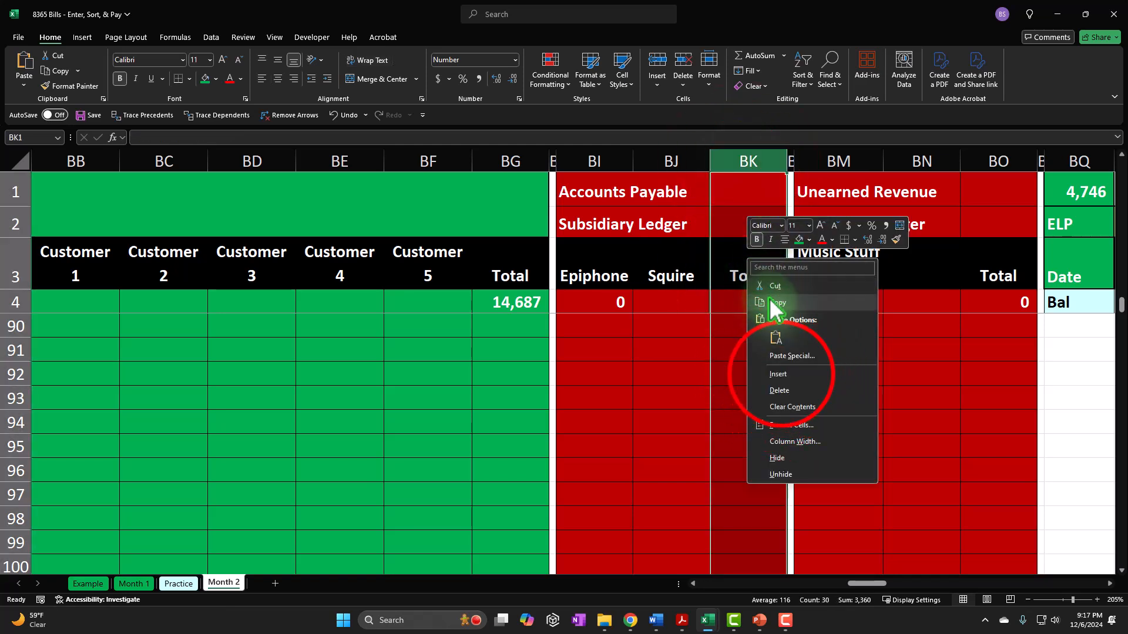
pyautogui.click(781, 376)
pyautogui.click(745, 270)
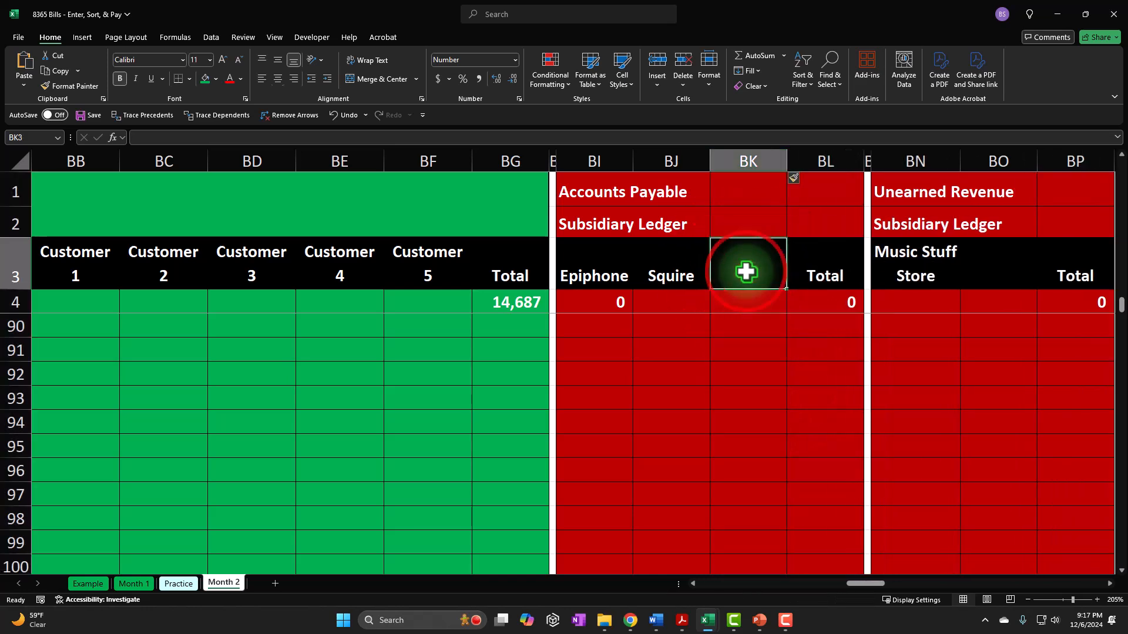
pyautogui.write('Verizon')
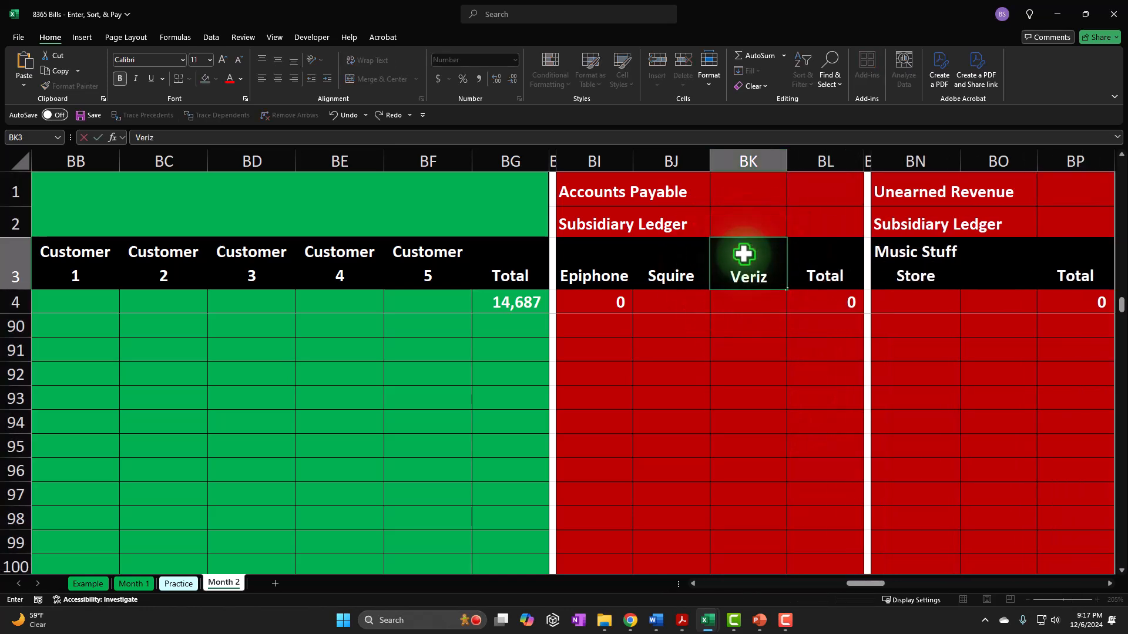
pyautogui.click(750, 500)
# - Look over the Account Receivable, Accounts Payable and Unearned Revenue subsidiary ledger columns along rows 97 and 98
pyautogui.press('Left')
pyautogui.press('Left')
pyautogui.press('Left')
pyautogui.press('Left')
pyautogui.press('Left')
pyautogui.press('Left')
pyautogui.press('Left')
pyautogui.press('Left')
pyautogui.press('Left')
pyautogui.press('Left')
pyautogui.press('Left')
pyautogui.press('Left')
pyautogui.press('Left')
pyautogui.press('Left')
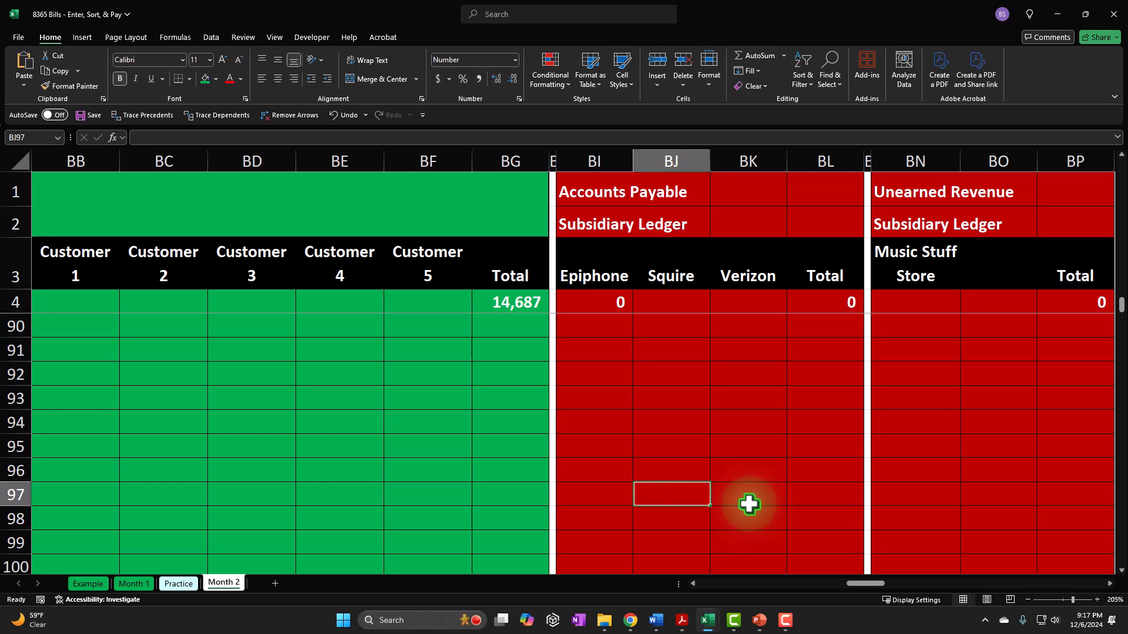
pyautogui.press('Left')
pyautogui.press('Left')
pyautogui.press('Left')
pyautogui.press('Left')
pyautogui.press('Left')
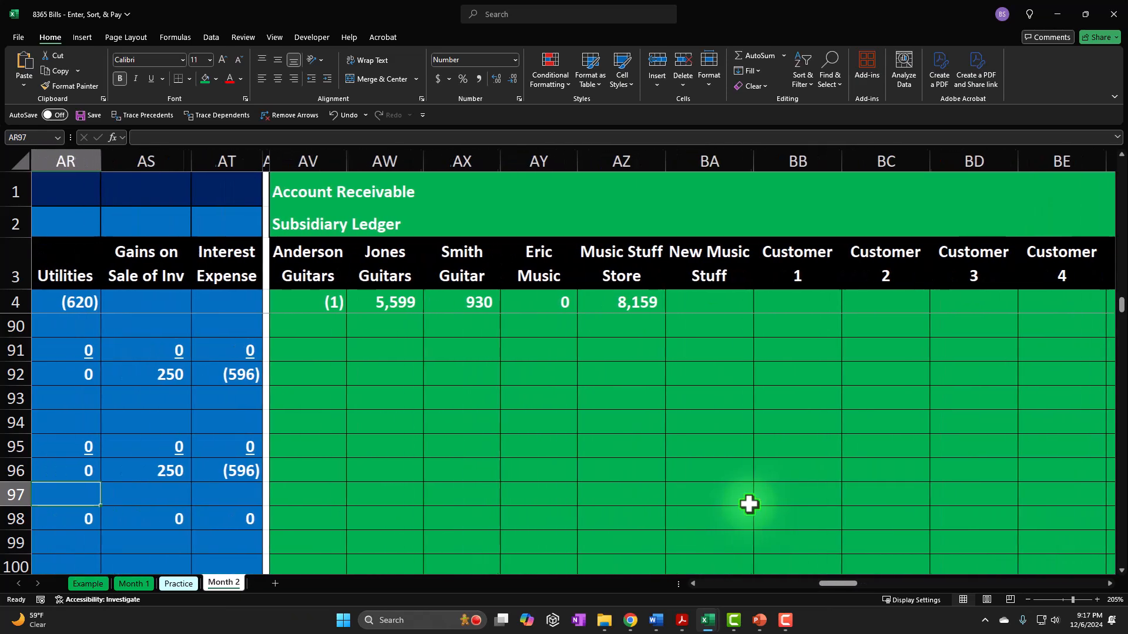
pyautogui.press('Down')
pyautogui.press('Right')
pyautogui.press('Right')
pyautogui.press('Right')
pyautogui.press('Right')
pyautogui.press('Right')
pyautogui.press('Right')
pyautogui.press('Right')
pyautogui.press('Right')
pyautogui.press('Right')
pyautogui.press('Right')
pyautogui.press('Right')
pyautogui.press('Right')
pyautogui.press('Right')
pyautogui.press('Right')
pyautogui.press('Right')
pyautogui.press('Right')
pyautogui.press('Right')
pyautogui.press('Right')
pyautogui.press('Right')
pyautogui.press('Right')
pyautogui.press('Right')
pyautogui.press('Right')
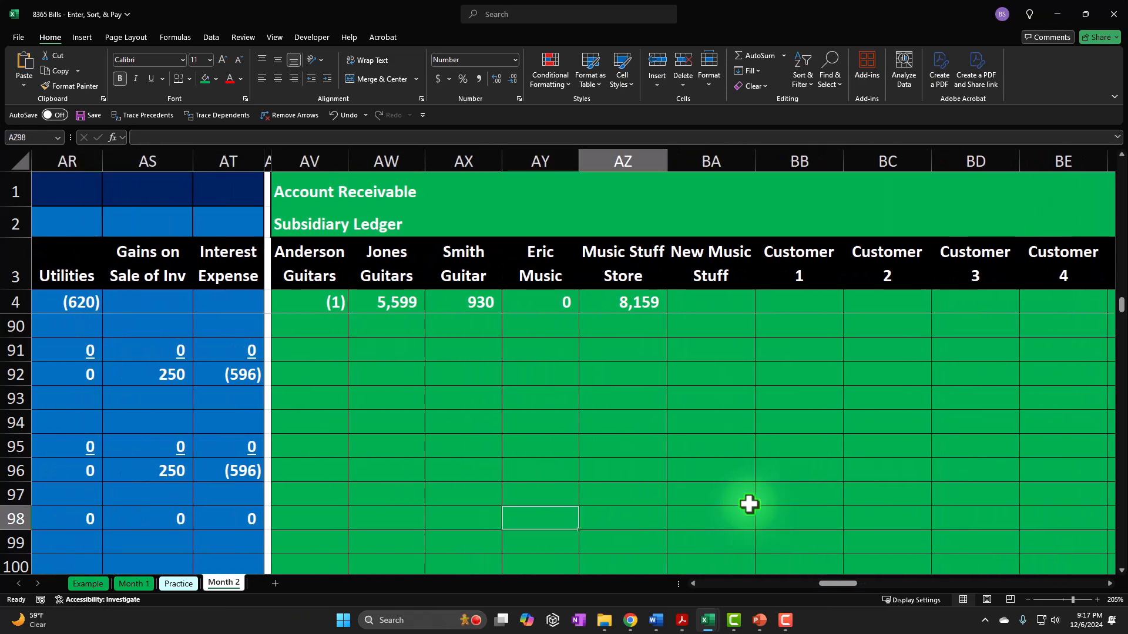
pyautogui.press('Right')
pyautogui.press('Right')
pyautogui.press('Right')
pyautogui.press('Left')
pyautogui.press('Left')
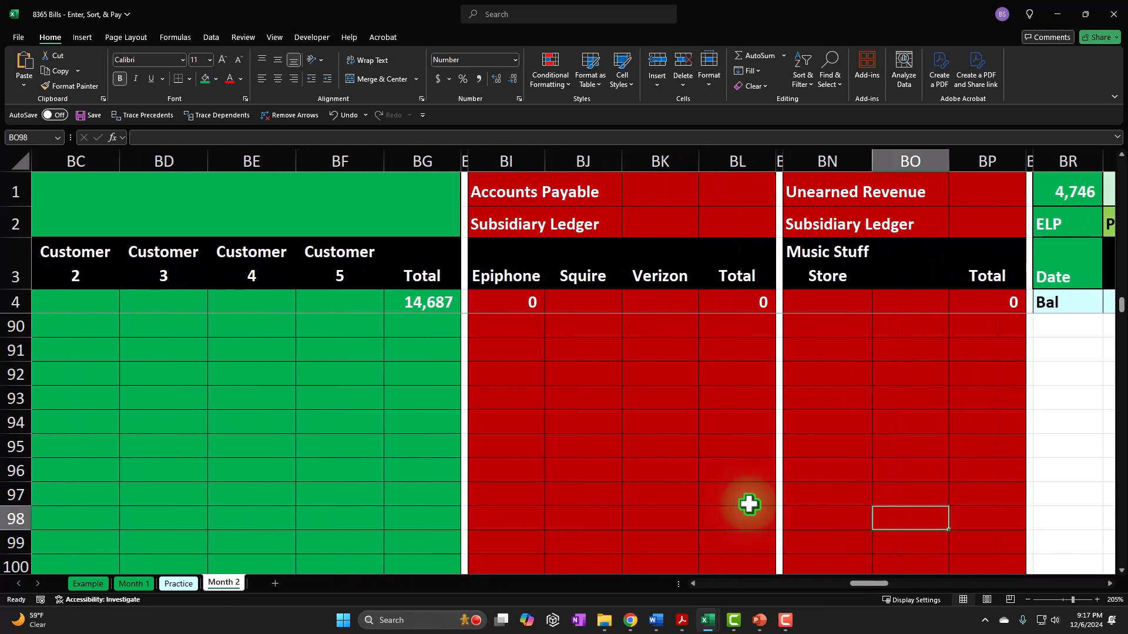
pyautogui.click(935, 264)
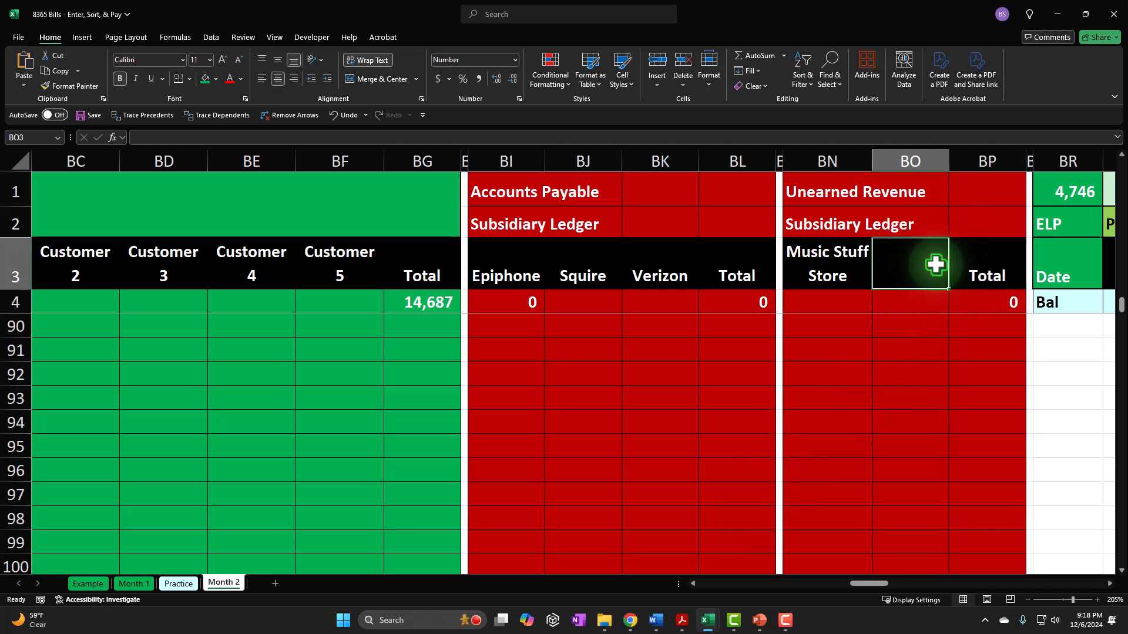
pyautogui.click(650, 517)
pyautogui.press('Left')
pyautogui.press('Left')
pyautogui.press('Left')
pyautogui.press('Left')
pyautogui.press('Left')
pyautogui.press('Left')
pyautogui.press('Left')
pyautogui.press('Left')
pyautogui.press('Left')
pyautogui.press('Left')
pyautogui.press('Left')
pyautogui.press('Left')
pyautogui.press('Left')
pyautogui.press('Left')
pyautogui.press('Left')
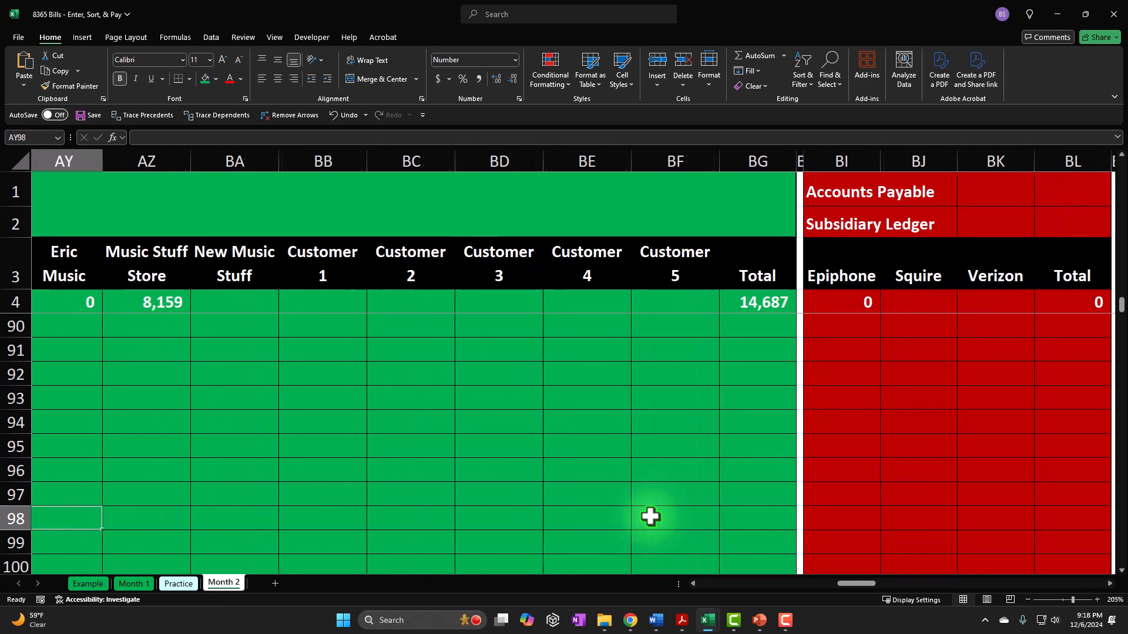
# - Link the Verizon cell BK98 in the Accounts Payable subsidiary ledger to the Account Payable amount in W98
pyautogui.press('Left')
pyautogui.press('Left')
pyautogui.press('Right')
pyautogui.press('Right')
pyautogui.press('Right')
pyautogui.press('Right')
pyautogui.press('Right')
pyautogui.press('Right')
pyautogui.press('Right')
pyautogui.press('Right')
pyautogui.press('Right')
pyautogui.press('Right')
pyautogui.press('Right')
pyautogui.press('Right')
pyautogui.press('Right')
pyautogui.press('Right')
pyautogui.press('Right')
pyautogui.press('Right')
pyautogui.press('Right')
pyautogui.press('Right')
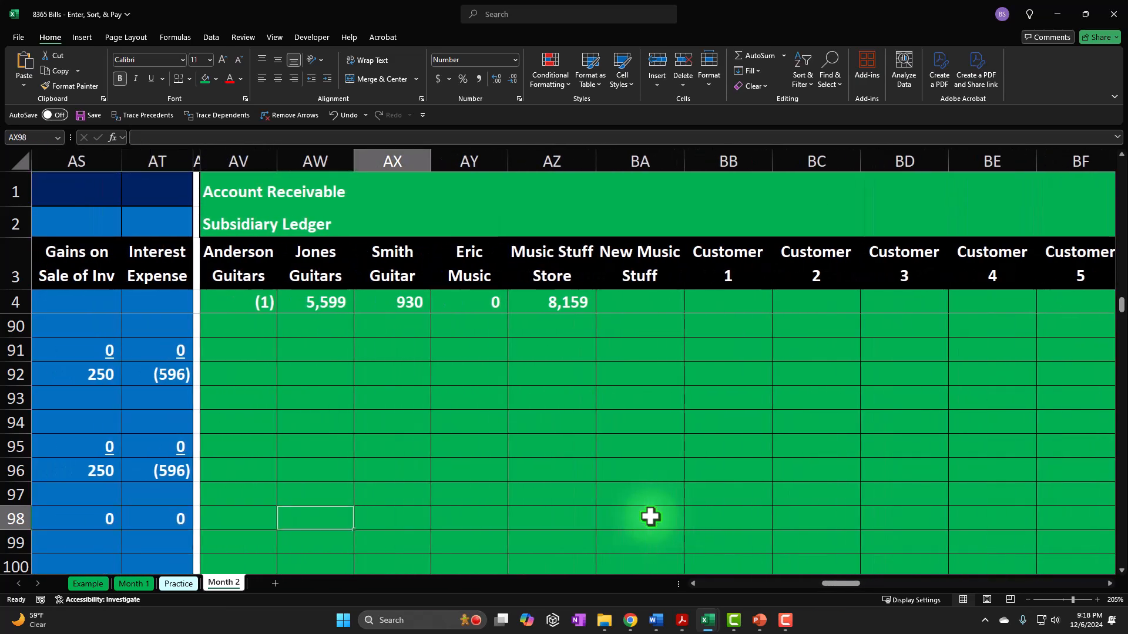
pyautogui.press('Right')
pyautogui.press('Right')
pyautogui.press('Right')
pyautogui.press('Right')
pyautogui.press('Left')
pyautogui.press('Left')
pyautogui.press('Left')
pyautogui.press('Left')
pyautogui.press('Left')
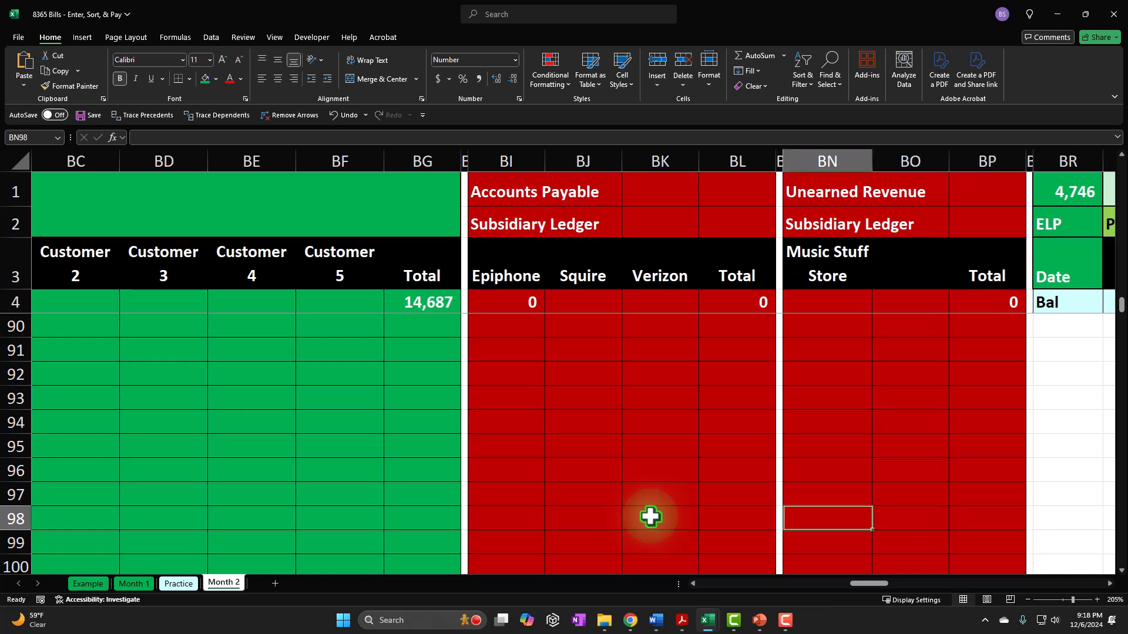
pyautogui.write('=')
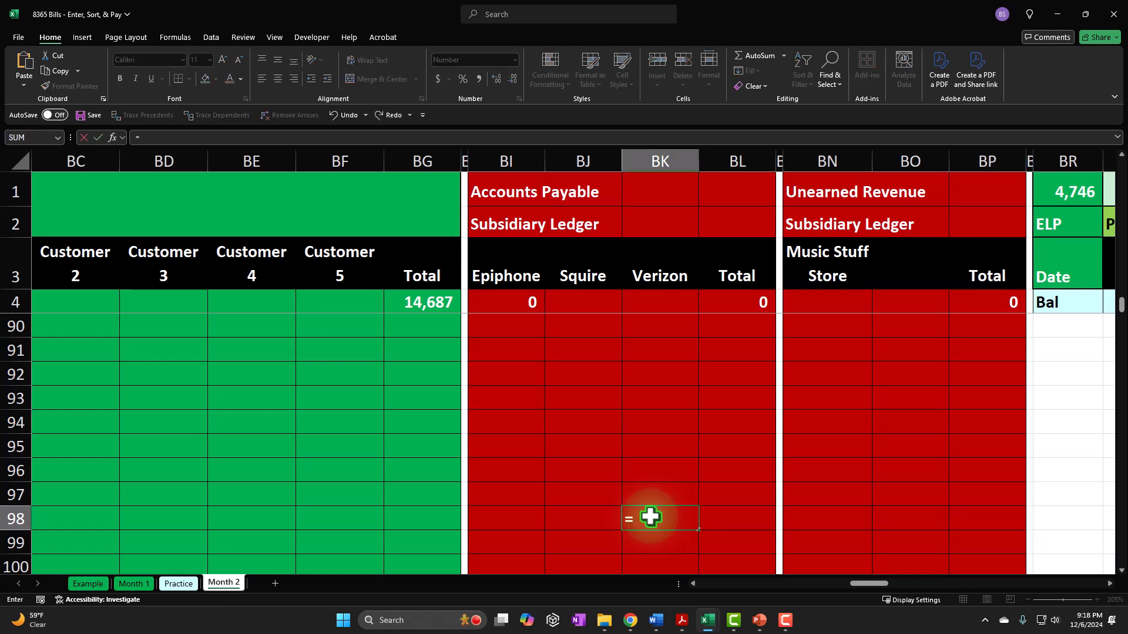
pyautogui.press('Left')
pyautogui.press('Left')
pyautogui.press('Left')
pyautogui.press('Left')
pyautogui.press('Left')
pyautogui.press('Left')
pyautogui.press('Left')
pyautogui.press('Left')
pyautogui.press('Left')
pyautogui.press('Left')
pyautogui.press('Left')
pyautogui.press('Left')
pyautogui.press('Left')
pyautogui.press('Left')
pyautogui.press('Left')
pyautogui.press('Left')
pyautogui.press('Left')
pyautogui.press('Left')
pyautogui.press('Left')
pyautogui.press('Left')
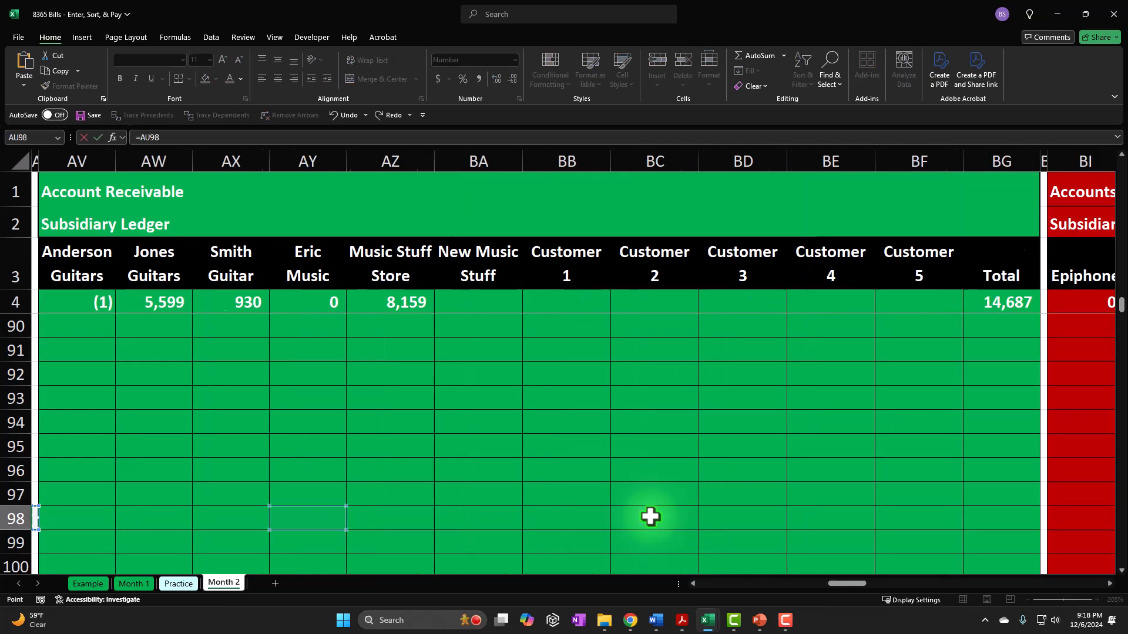
pyautogui.press('Left')
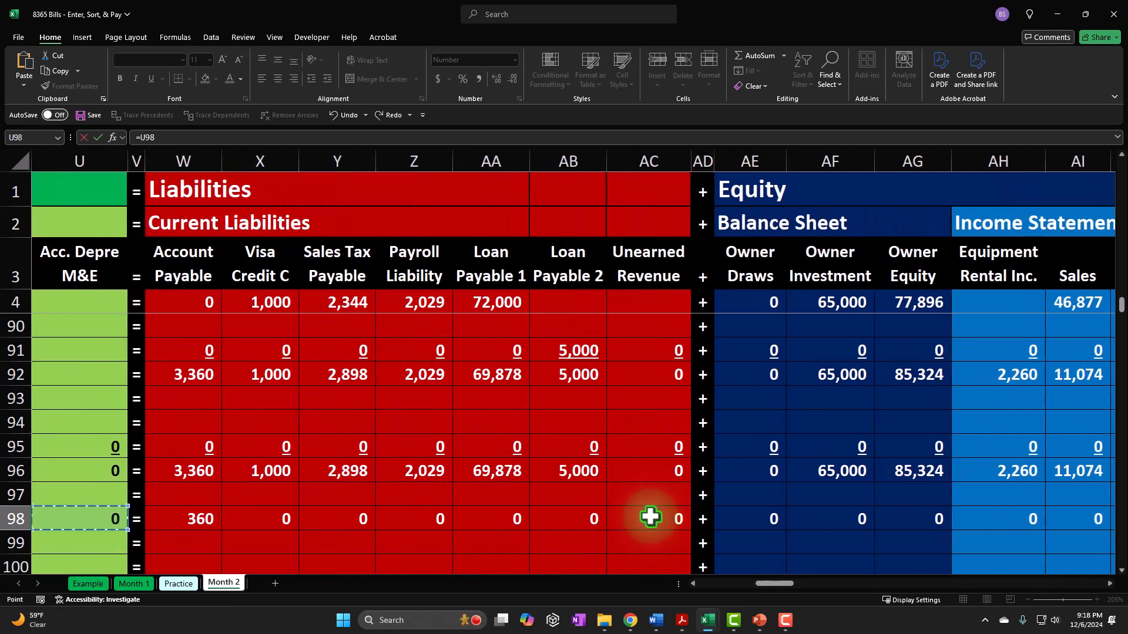
pyautogui.press('Return')
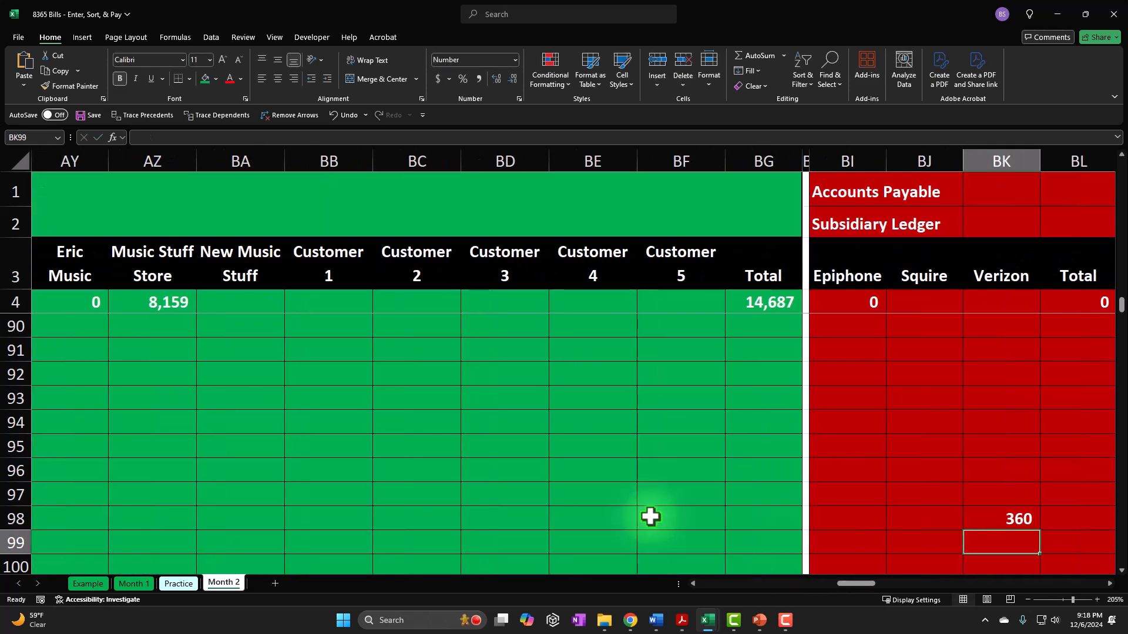
# - Extend the Accounts Payable subsidiary Total formula in BL32 to =BL31+SUM(BI32:BK32) and fill it down through BL98
pyautogui.press('Right')
pyautogui.press('Right')
pyautogui.press('Right')
pyautogui.scroll(12, 935, 425)
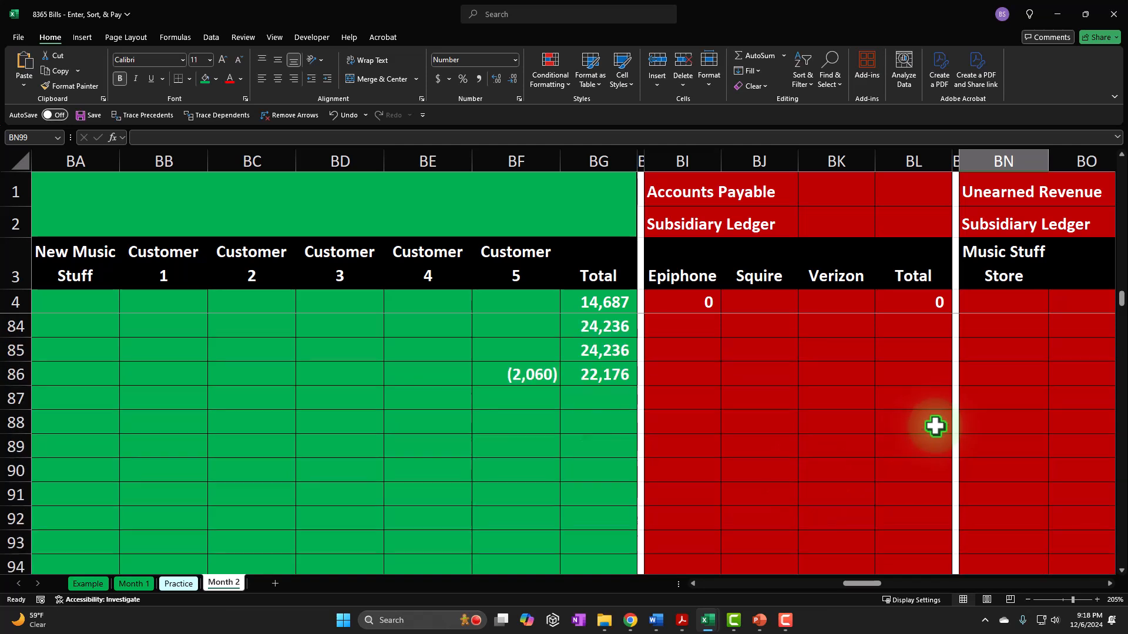
pyautogui.scroll(17, 935, 425)
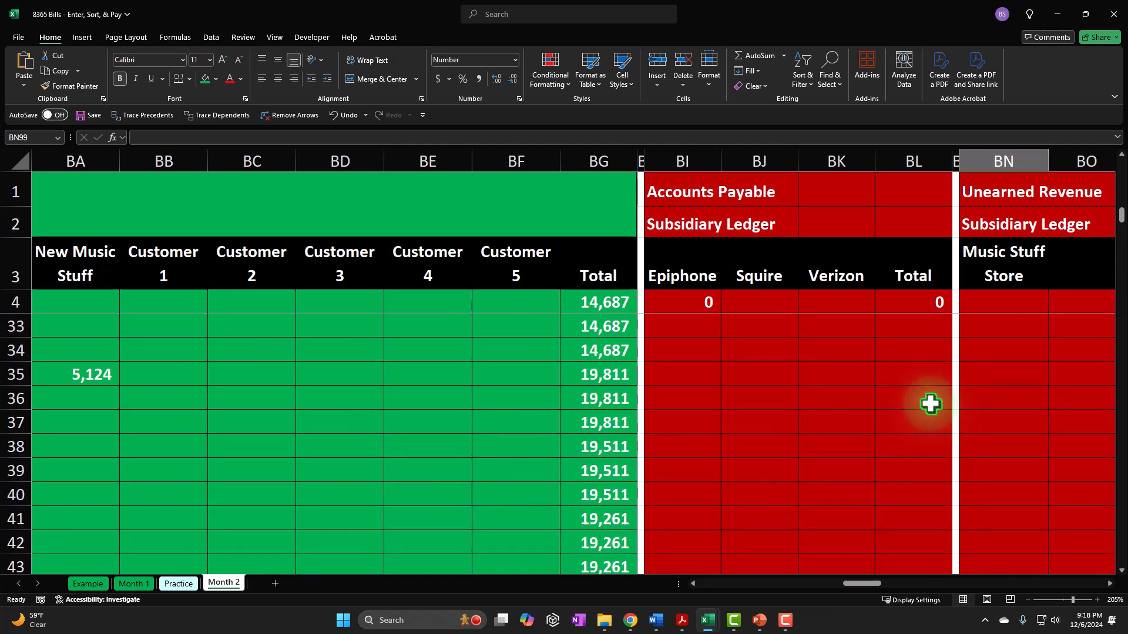
pyautogui.scroll(-6, 930, 403)
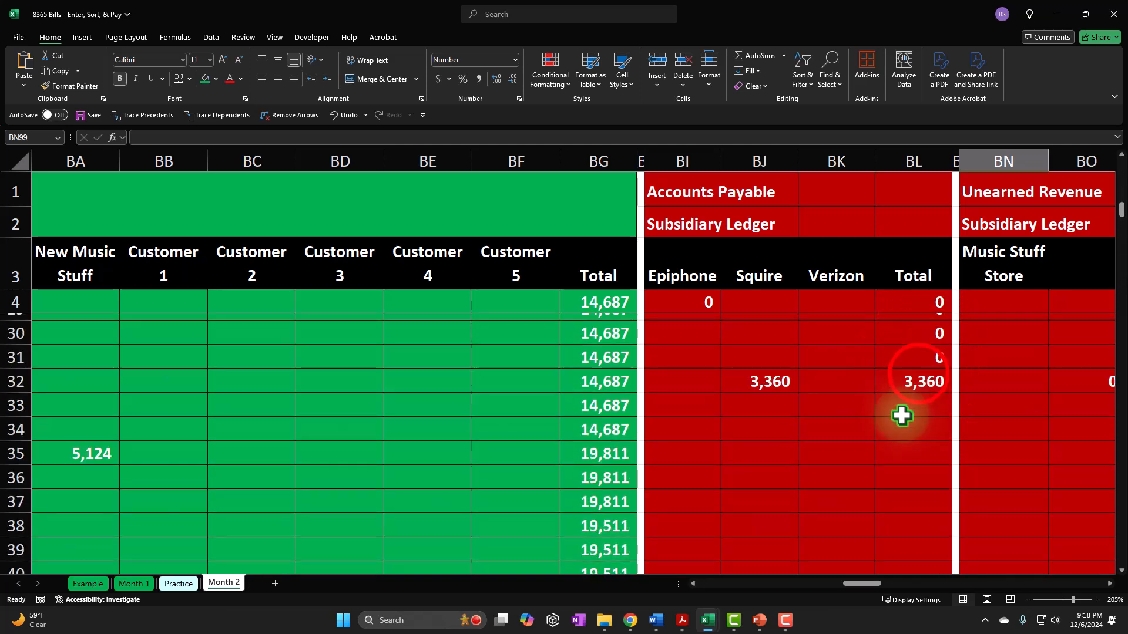
pyautogui.click(922, 379)
pyautogui.doubleClick(918, 380)
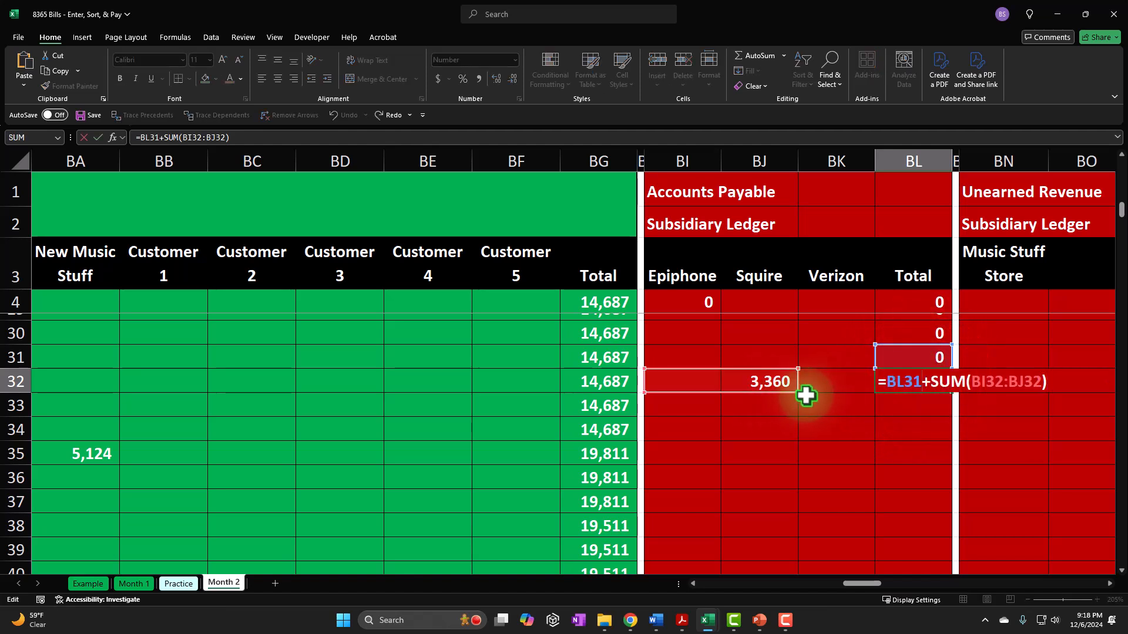
pyautogui.moveTo(798, 392); pyautogui.dragTo(852, 398)
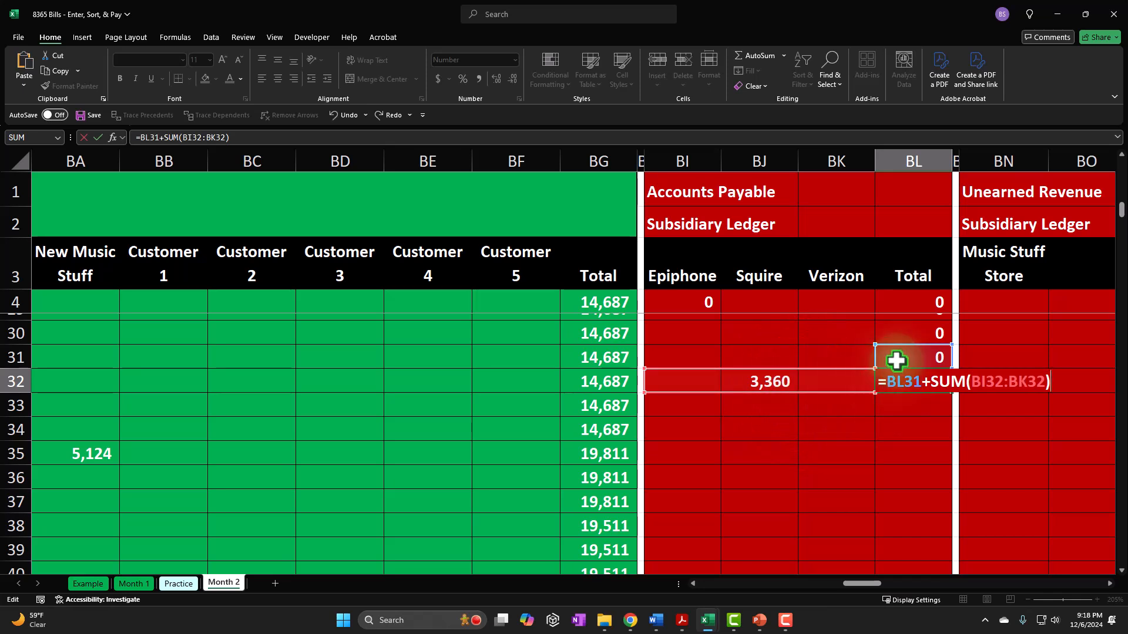
pyautogui.press('Return')
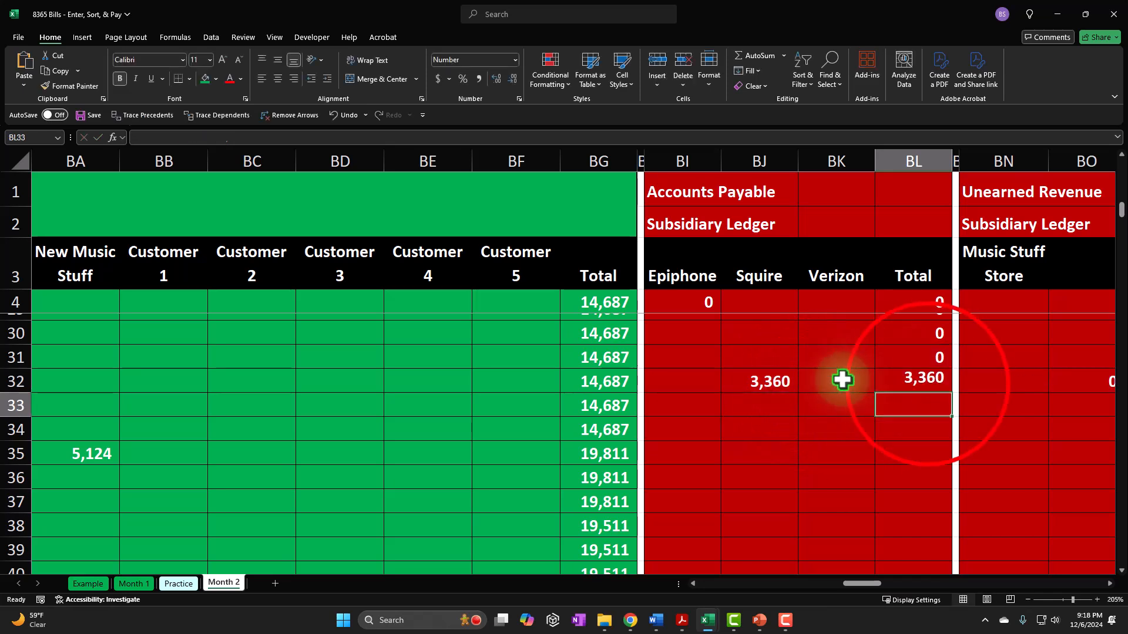
pyautogui.click(926, 382)
pyautogui.moveTo(951, 397); pyautogui.dragTo(929, 432)
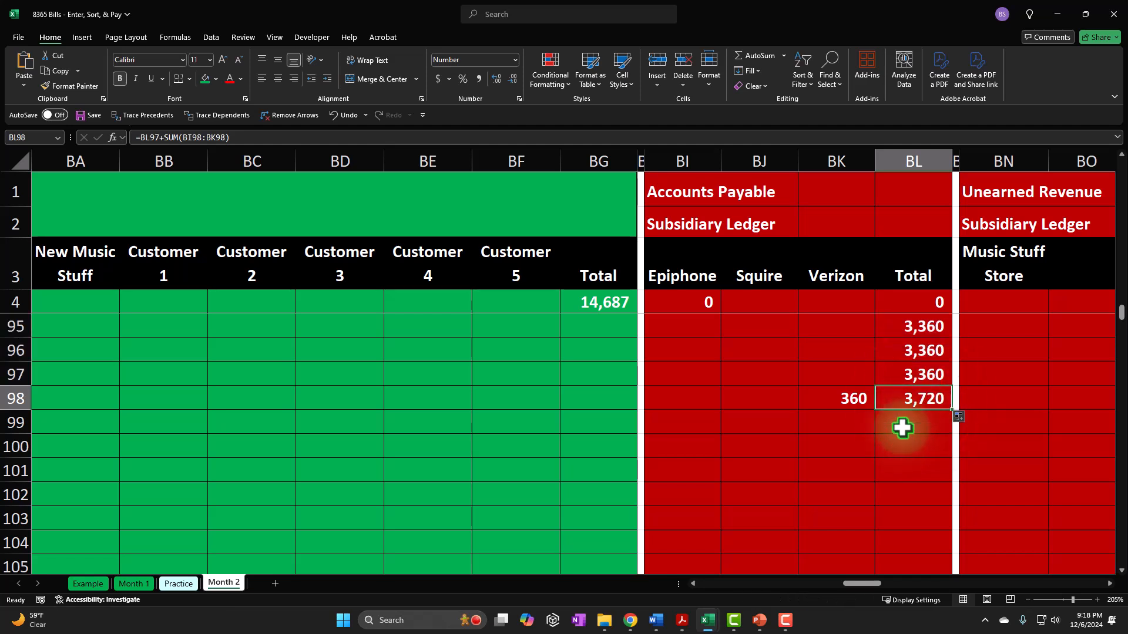
# - Underline the row 98 entries from Cash in L98 through Interest Expense in AT98
pyautogui.press('Left')
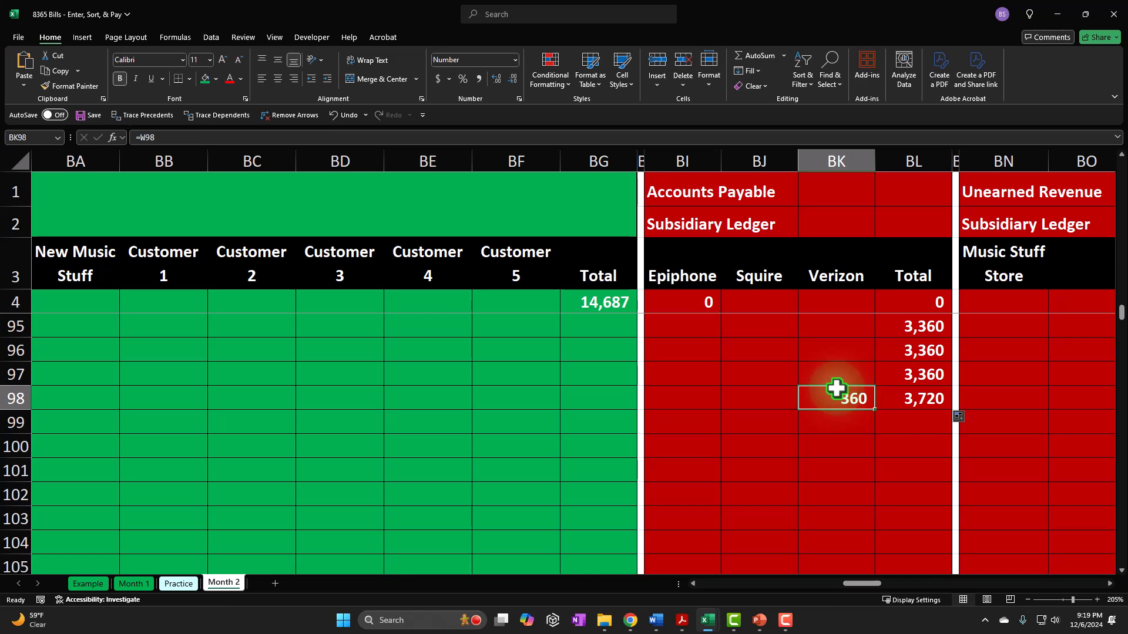
pyautogui.press('Left')
pyautogui.press('Left')
pyautogui.press('Left')
pyautogui.press('Left')
pyautogui.press('Left')
pyautogui.press('Left')
pyautogui.press('Left')
pyautogui.press('Left')
pyautogui.press('Left')
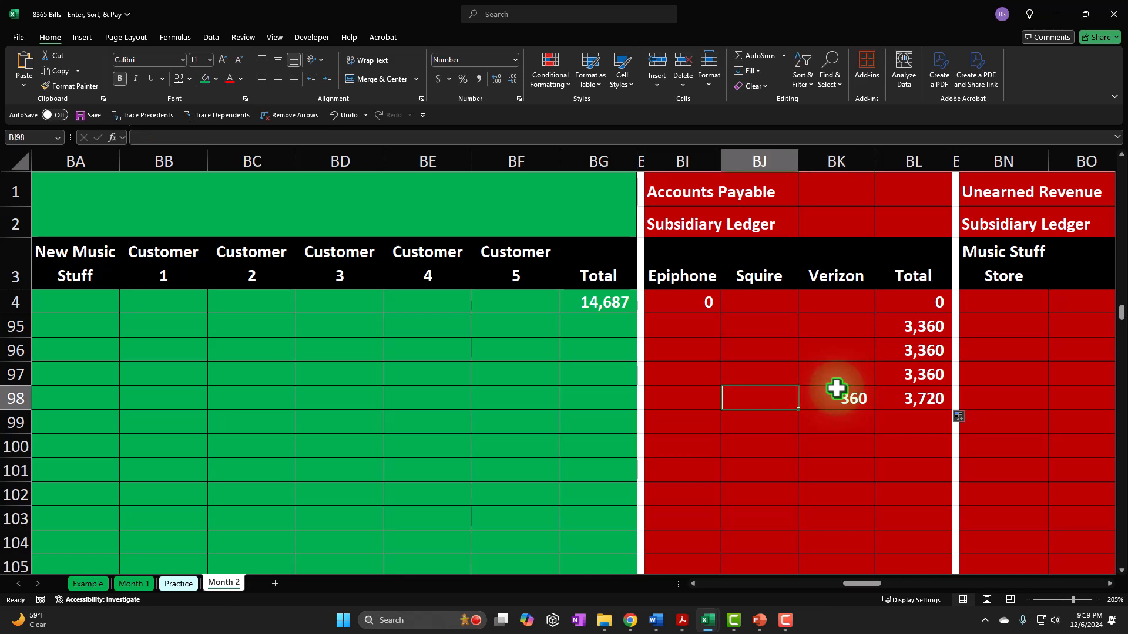
pyautogui.press('Left')
pyautogui.press('Left')
pyautogui.press('Left')
pyautogui.press('Left')
pyautogui.press('Left')
pyautogui.press('Left')
pyautogui.press('Left')
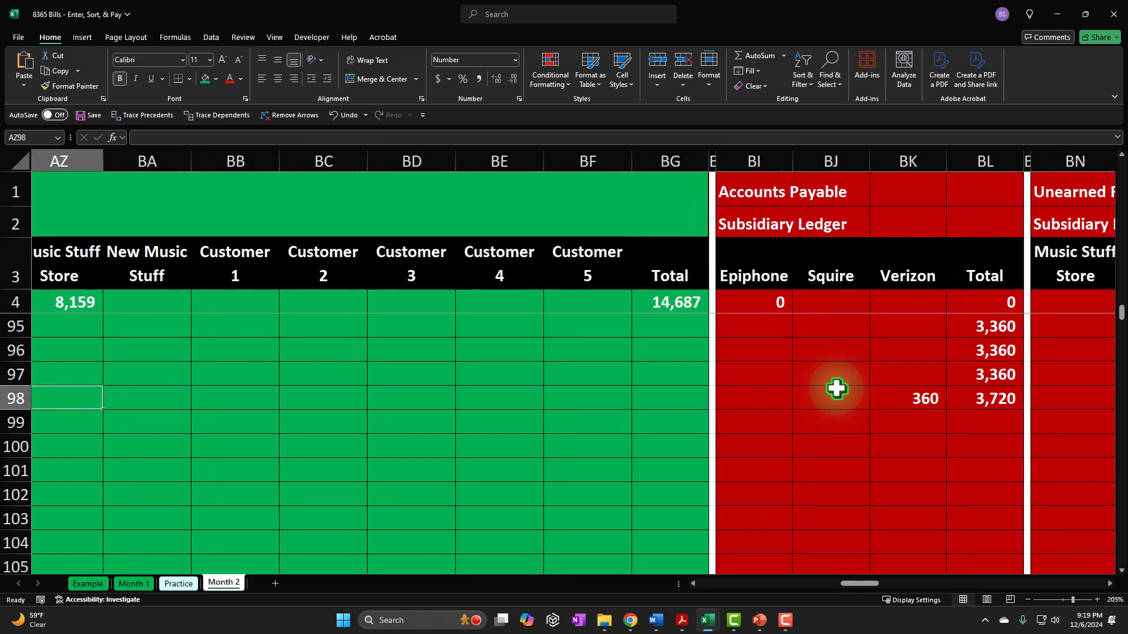
pyautogui.press('Left')
pyautogui.press('Left')
pyautogui.press('Left')
pyautogui.press('Left')
pyautogui.press('Left')
pyautogui.press('Left')
pyautogui.press('Left')
pyautogui.press('Left')
pyautogui.press('Left')
pyautogui.press('Left')
pyautogui.press('Left')
pyautogui.press('Left')
pyautogui.press('Left')
pyautogui.press('Left')
pyautogui.press('Left')
pyautogui.press('Left')
pyautogui.press('Left')
pyautogui.press('Left')
pyautogui.press('Left')
pyautogui.press('Left')
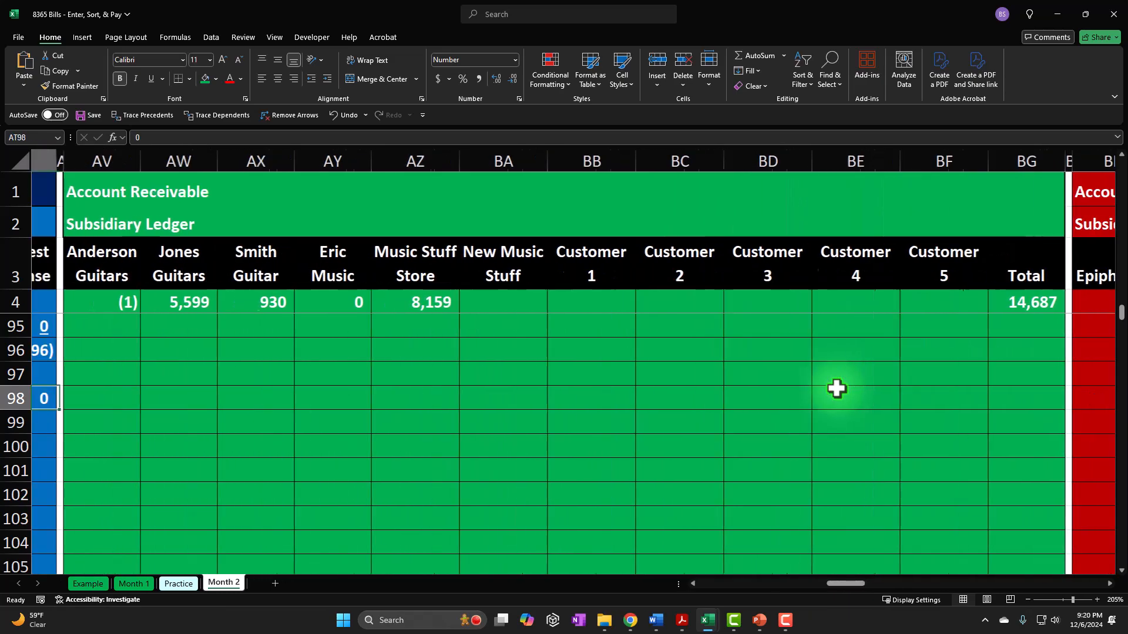
pyautogui.press('Left')
pyautogui.press('Left')
pyautogui.press('Left')
pyautogui.press('Left')
pyautogui.press('Left')
pyautogui.press('Left')
pyautogui.press('Left')
pyautogui.press('Left')
pyautogui.press('Left')
pyautogui.press('Left')
pyautogui.press('Left')
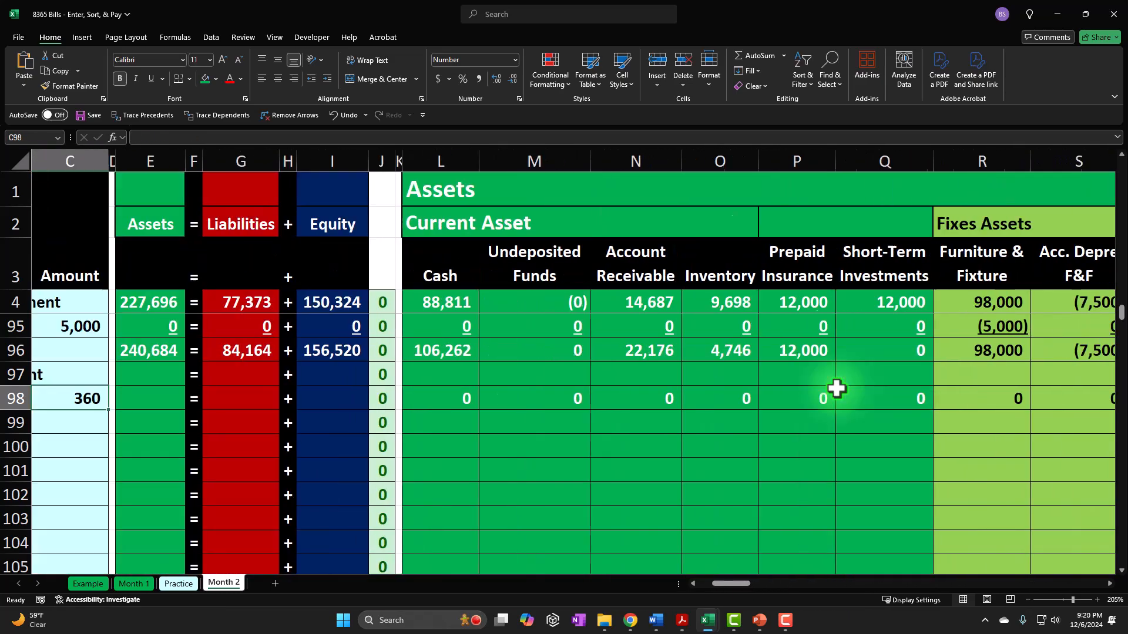
pyautogui.press('Right')
pyautogui.press('Right')
pyautogui.press('Right')
pyautogui.press('Right')
pyautogui.press('Right')
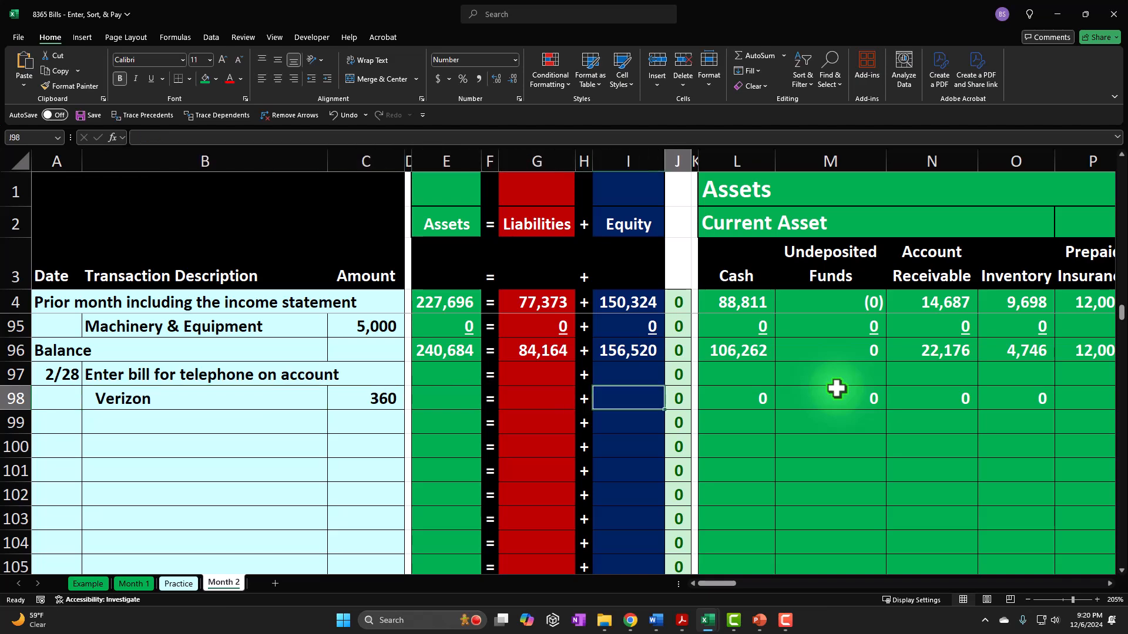
pyautogui.hotkey('shift', 'Right')
pyautogui.hotkey('shift', 'Right')
pyautogui.hotkey('shift', 'Right')
pyautogui.hotkey('shift', 'Right')
pyautogui.hotkey('shift', 'Right')
pyautogui.hotkey('shift', 'Right')
pyautogui.hotkey('shift', 'Right')
pyautogui.hotkey('shift', 'Right')
pyautogui.hotkey('shift', 'Right')
pyautogui.hotkey('shift', 'Right')
pyautogui.hotkey('shift', 'Right')
pyautogui.hotkey('shift', 'Right')
pyautogui.hotkey('shift', 'Right')
pyautogui.hotkey('shift', 'Right')
pyautogui.hotkey('shift', 'Right')
pyautogui.hotkey('shift', 'Right')
pyautogui.hotkey('shift', 'Right')
pyautogui.hotkey('shift', 'Right')
pyautogui.hotkey('shift', 'Right')
pyautogui.hotkey('shift', 'Right')
pyautogui.hotkey('shift', 'Right')
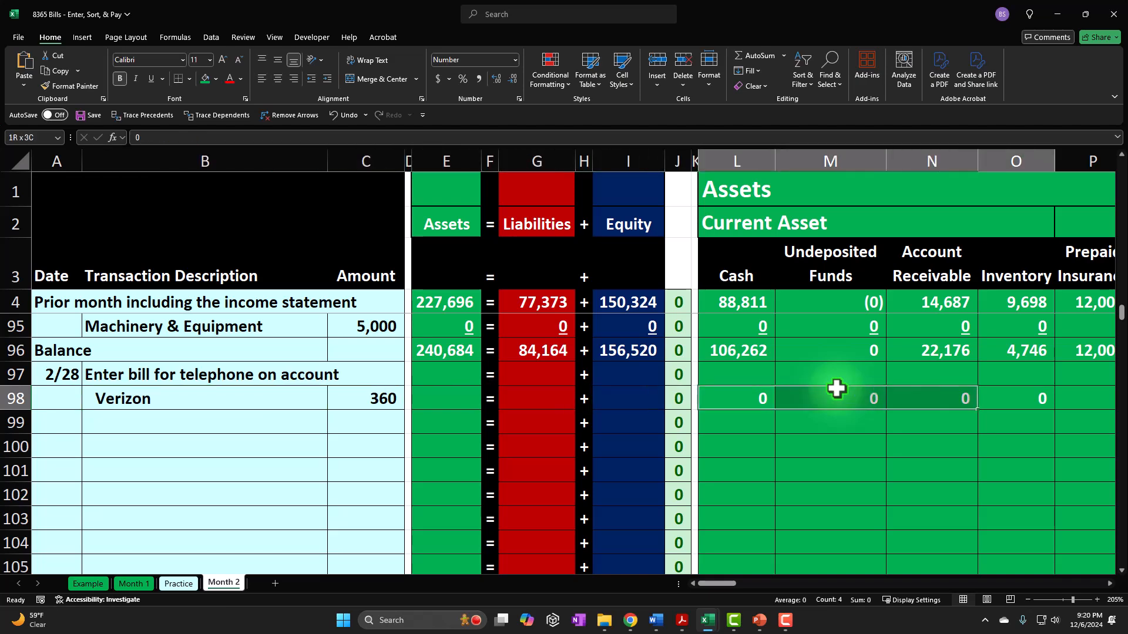
pyautogui.hotkey('shift', 'Right')
pyautogui.hotkey('shift', 'Right')
pyautogui.hotkey('shift', 'Right')
pyautogui.hotkey('shift', 'Right')
pyautogui.hotkey('shift', 'Right')
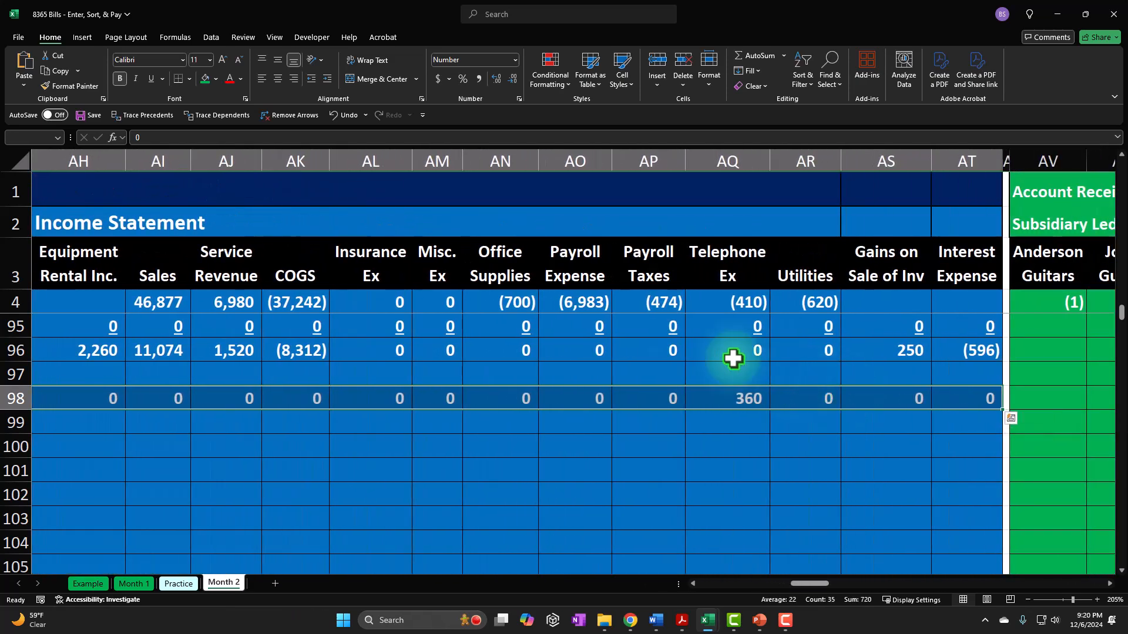
pyautogui.click(151, 78)
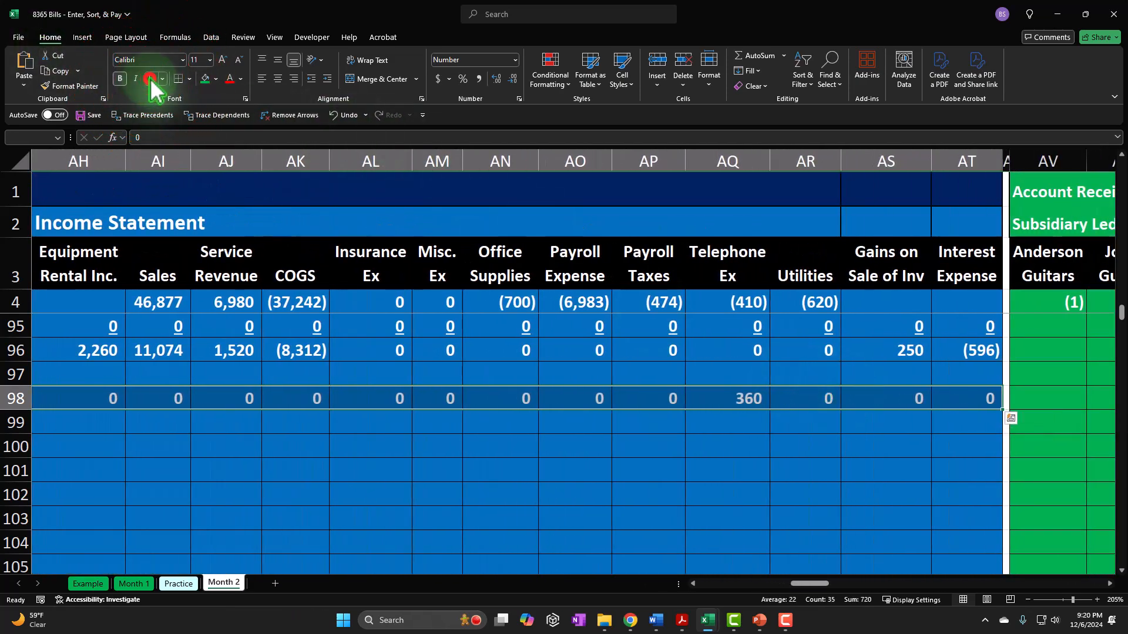
# - Remove the underline from the equals and plus separator cells V98 and AD98
pyautogui.moveTo(801, 584); pyautogui.dragTo(772, 584)
pyautogui.click(744, 401)
pyautogui.keyDown('ctrl'); pyautogui.click(177, 399); pyautogui.keyUp('ctrl')
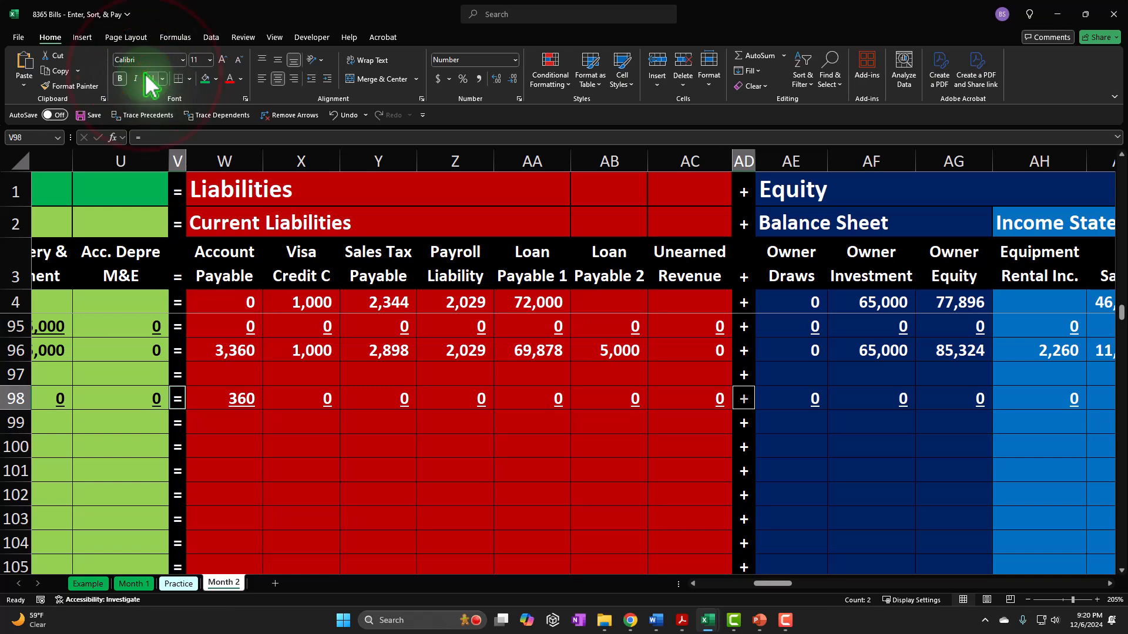
# - Label row 99 as Balance by linking A99 to the Balance label in A96
pyautogui.press('Left')
pyautogui.press('Left')
pyautogui.press('Left')
pyautogui.press('Left')
pyautogui.press('Left')
pyautogui.press('Left')
pyautogui.press('Left')
pyautogui.press('Left')
pyautogui.press('Left')
pyautogui.press('Left')
pyautogui.press('Left')
pyautogui.press('Left')
pyautogui.press('Left')
pyautogui.press('Left')
pyautogui.press('Left')
pyautogui.press('Left')
pyautogui.press('Left')
pyautogui.press('Left')
pyautogui.press('Left')
pyautogui.press('Left')
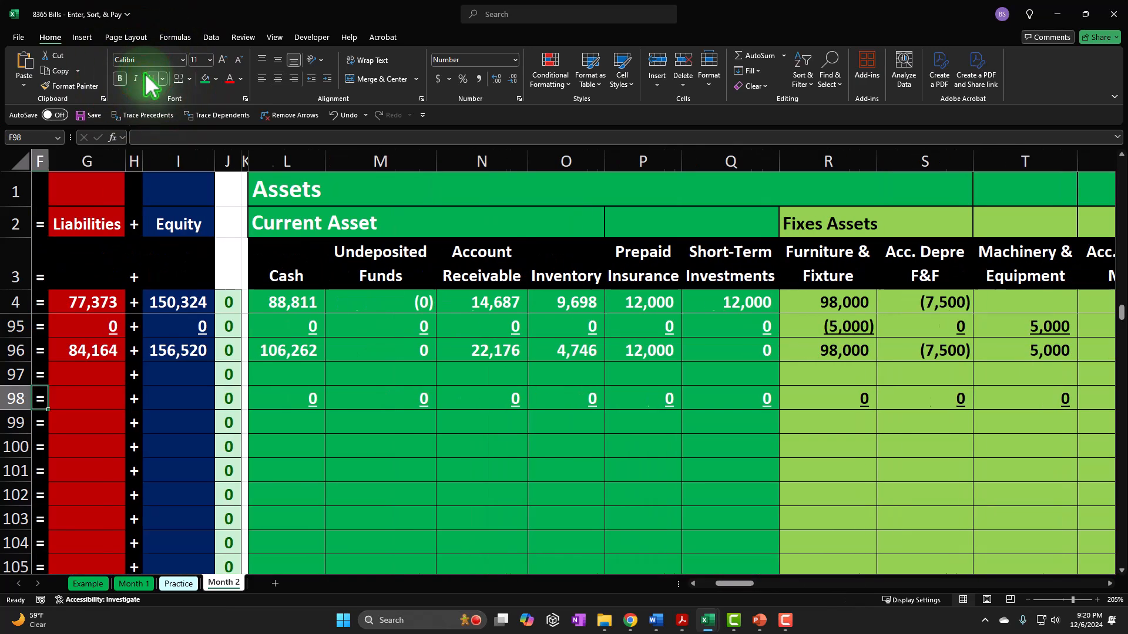
pyautogui.press('Down')
pyautogui.write('=')
pyautogui.press('Up')
pyautogui.press('Up')
pyautogui.press('Up')
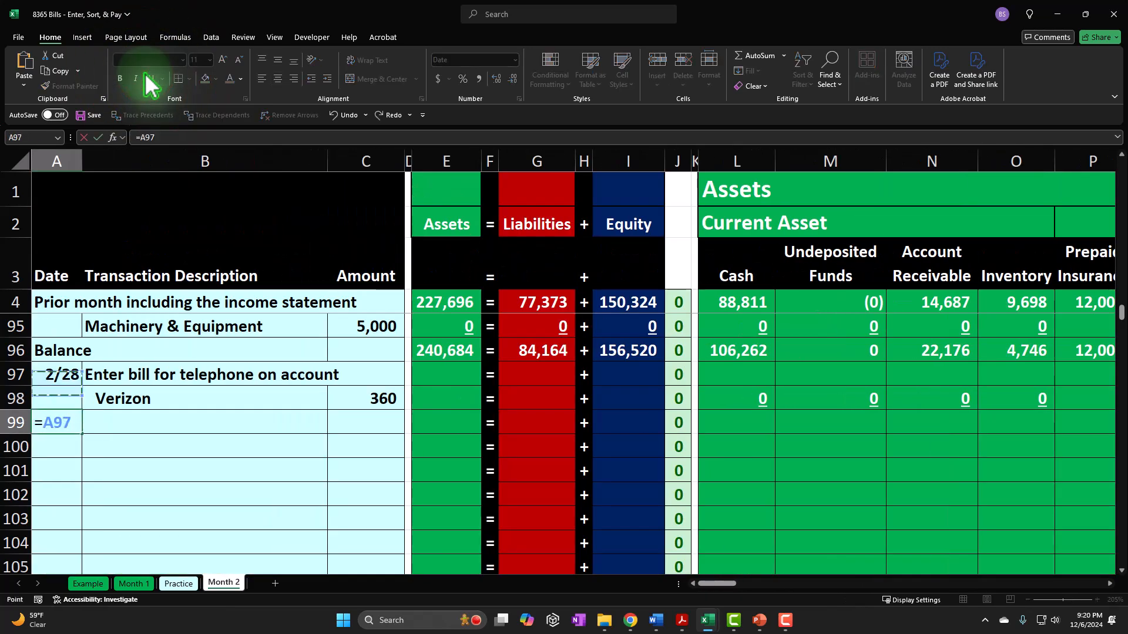
pyautogui.press('Tab')
# - Calculate the Cash balance in L99 with the formula =SUM(L96:L98)
pyautogui.press('Right')
pyautogui.press('Right')
pyautogui.press('Right')
pyautogui.press('Right')
pyautogui.press('Right')
pyautogui.press('Right')
pyautogui.press('Right')
pyautogui.press('Right')
pyautogui.press('Right')
pyautogui.press('Right')
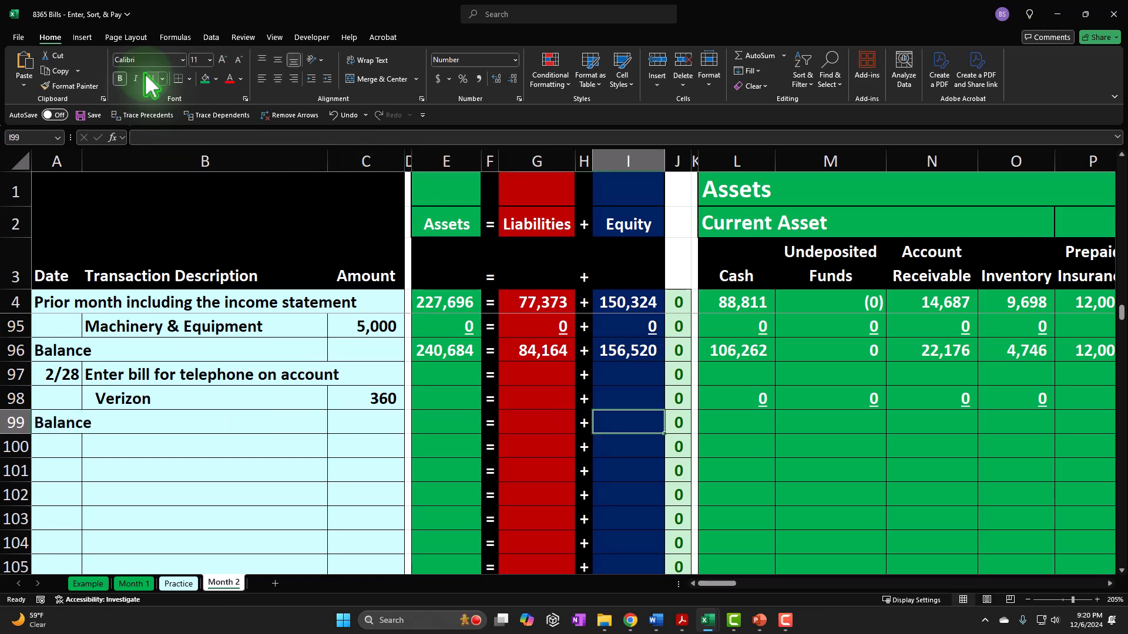
pyautogui.write('=sum(')
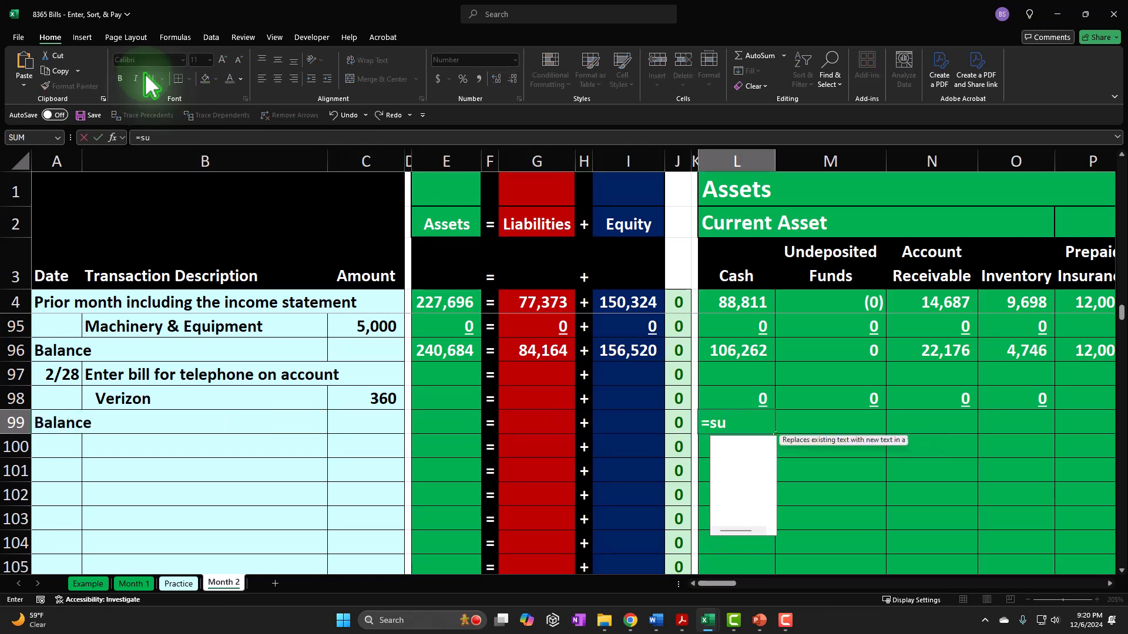
pyautogui.press('Up')
pyautogui.press('Up')
pyautogui.press('Up')
pyautogui.hotkey('shift', 'Down')
pyautogui.hotkey('shift', 'Down')
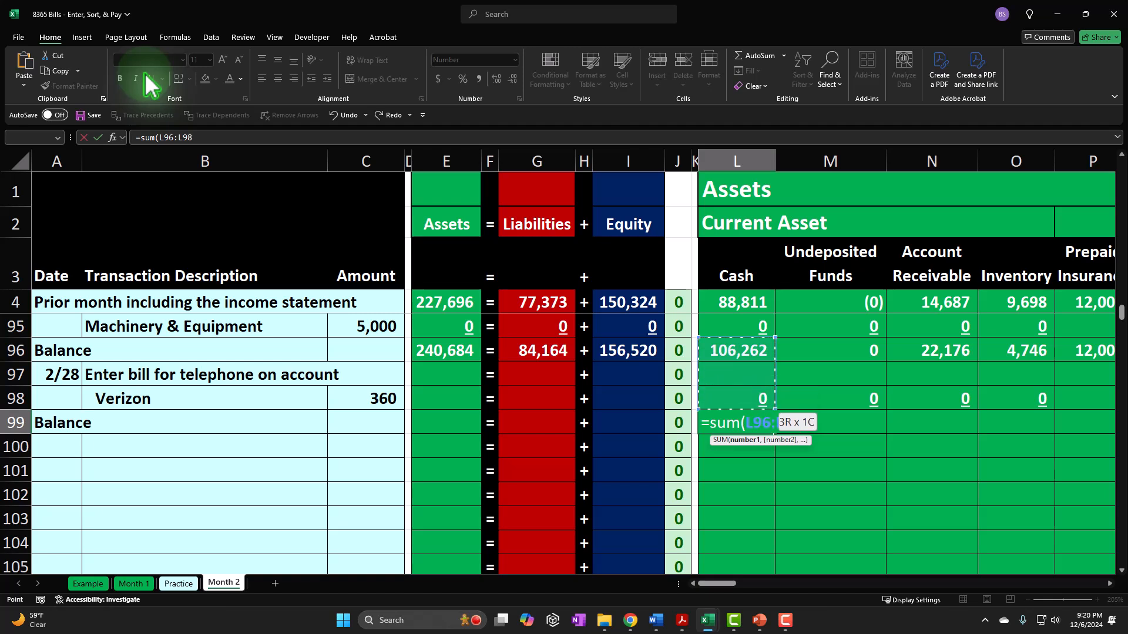
pyautogui.press('Return')
# - Copy the Cash balance formula from L99 across row 99 from M99 through AT99
pyautogui.press('Right')
pyautogui.press('Right')
pyautogui.press('Right')
pyautogui.press('Right')
pyautogui.press('Right')
pyautogui.press('Right')
pyautogui.press('Right')
pyautogui.press('Right')
pyautogui.press('Right')
pyautogui.press('Right')
pyautogui.press('Right')
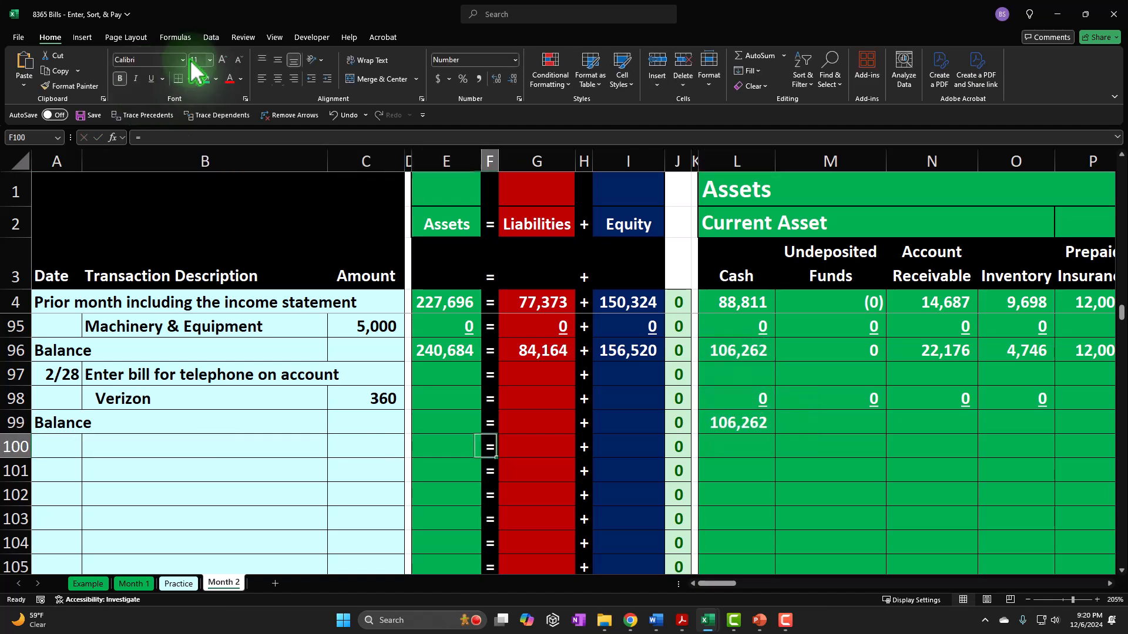
pyautogui.press('Up')
pyautogui.hotkey('ctrl', 'c')
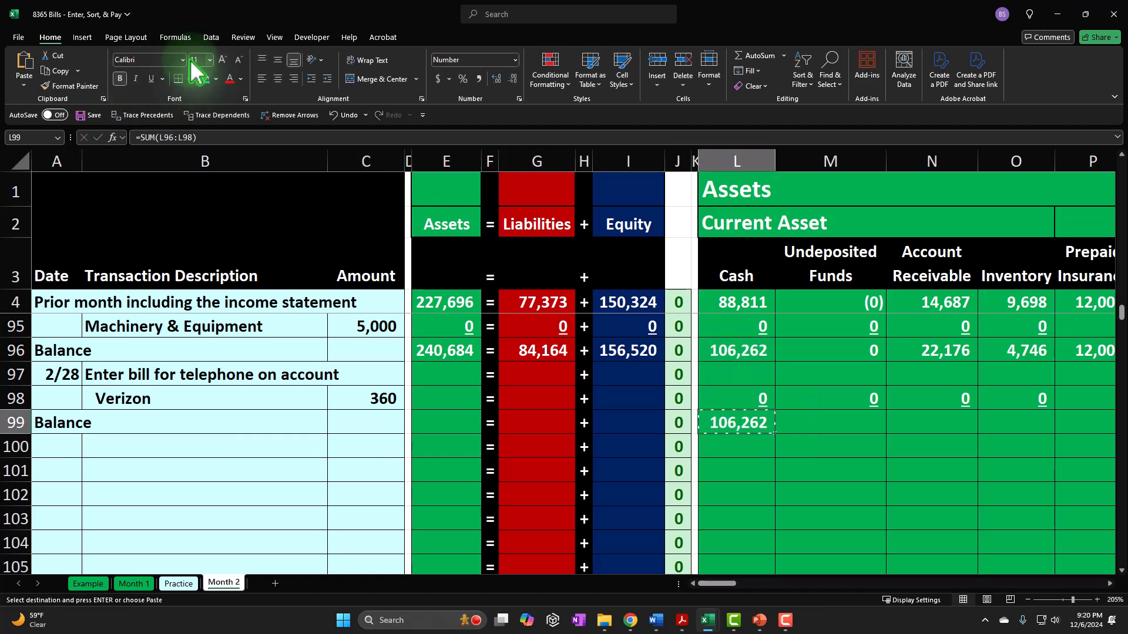
pyautogui.press('Right')
pyautogui.hotkey('shift', 'Right')
pyautogui.hotkey('shift', 'Right')
pyautogui.hotkey('shift', 'Right')
pyautogui.hotkey('shift', 'Right')
pyautogui.hotkey('shift', 'Right')
pyautogui.hotkey('shift', 'Right')
pyautogui.hotkey('shift', 'Right')
pyautogui.hotkey('shift', 'Right')
pyautogui.hotkey('shift', 'Right')
pyautogui.hotkey('shift', 'Right')
pyautogui.hotkey('shift', 'Right')
pyautogui.hotkey('shift', 'Right')
pyautogui.hotkey('shift', 'Right')
pyautogui.hotkey('shift', 'Right')
pyautogui.hotkey('shift', 'Right')
pyautogui.hotkey('shift', 'Right')
pyautogui.hotkey('shift', 'Right')
pyautogui.hotkey('shift', 'Right')
pyautogui.hotkey('shift', 'Right')
pyautogui.hotkey('shift', 'Right')
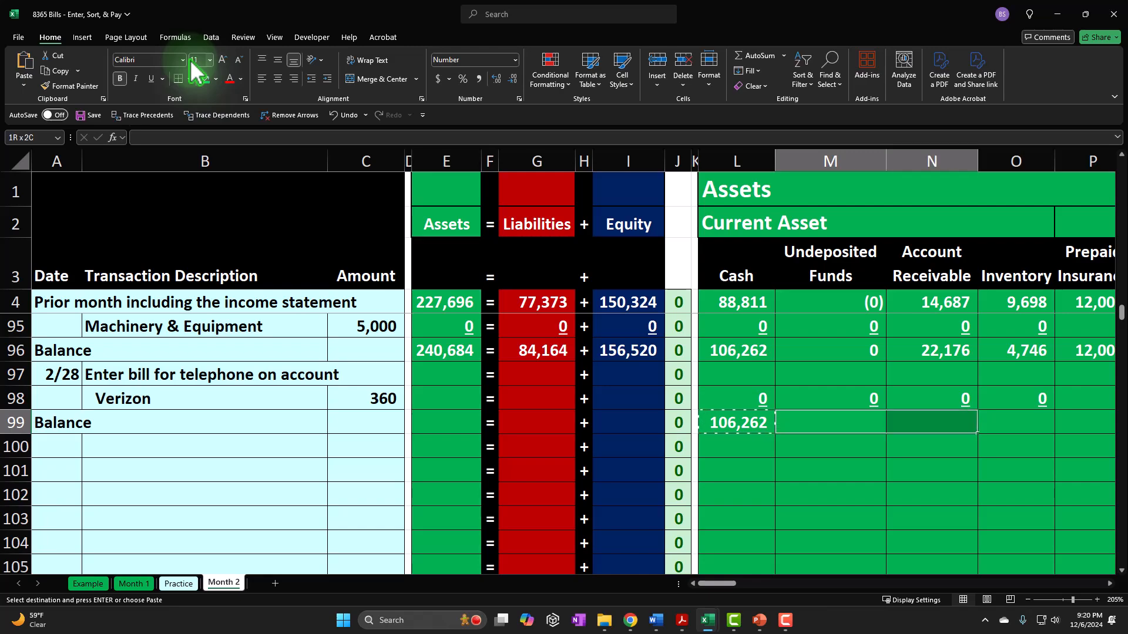
pyautogui.hotkey('shift', 'Left')
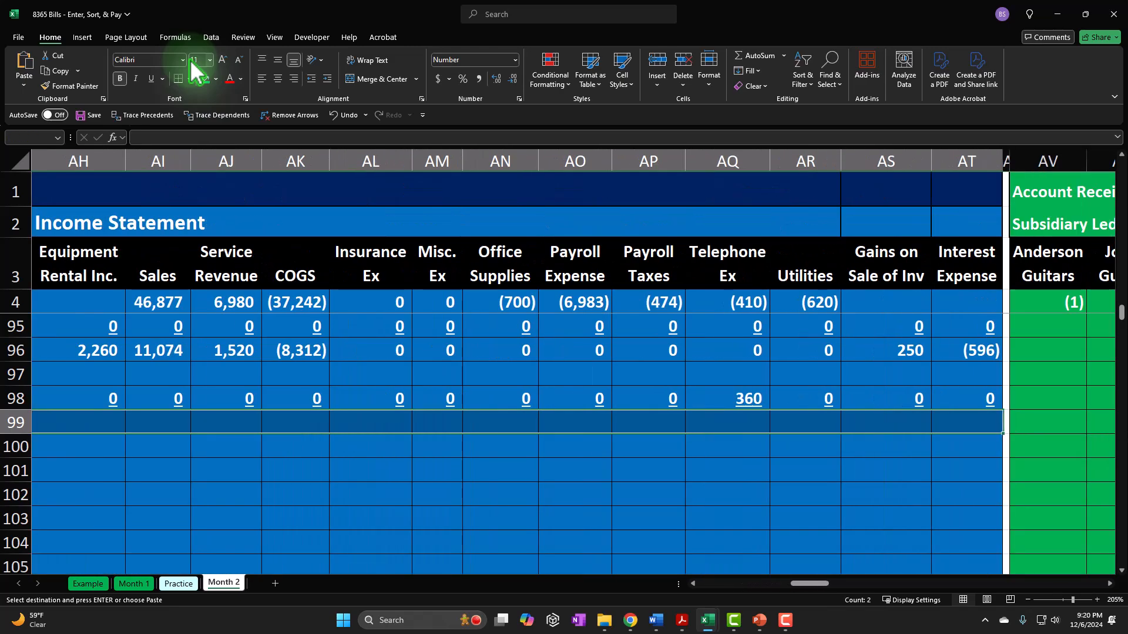
pyautogui.rightClick(644, 423)
pyautogui.click(710, 102)
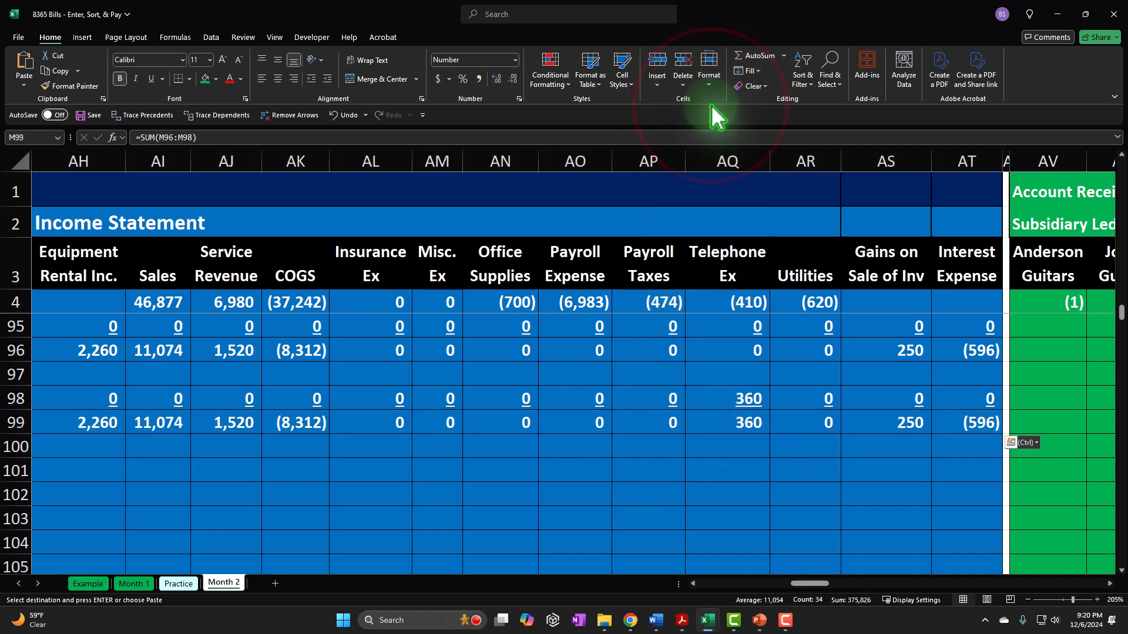
# - Restore the plus and equals separators in AD99 and V99 by filling them down from row 98
pyautogui.press('Left')
pyautogui.press('Right')
pyautogui.press('Right')
pyautogui.press('Right')
pyautogui.press('Right')
pyautogui.press('Right')
pyautogui.press('Right')
pyautogui.press('Right')
pyautogui.press('Right')
pyautogui.press('Right')
pyautogui.press('Right')
pyautogui.press('Right')
pyautogui.press('Right')
pyautogui.press('Right')
pyautogui.press('Right')
pyautogui.press('Right')
pyautogui.press('Right')
pyautogui.press('Right')
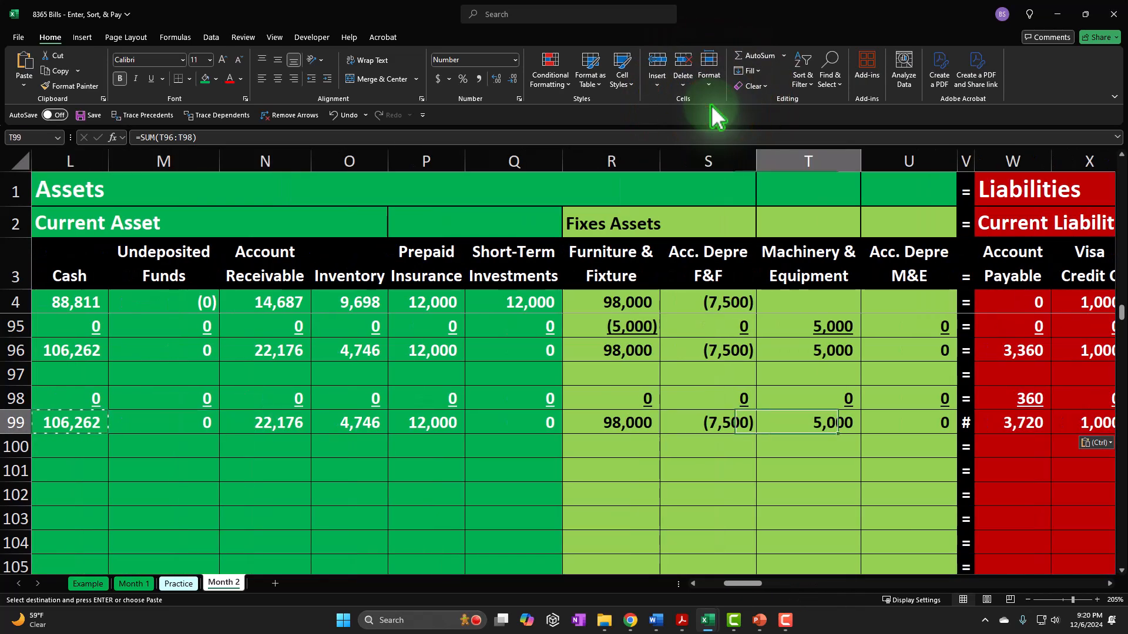
pyautogui.press('Right')
pyautogui.press('Right')
pyautogui.hotkey('ctrl', 'v')
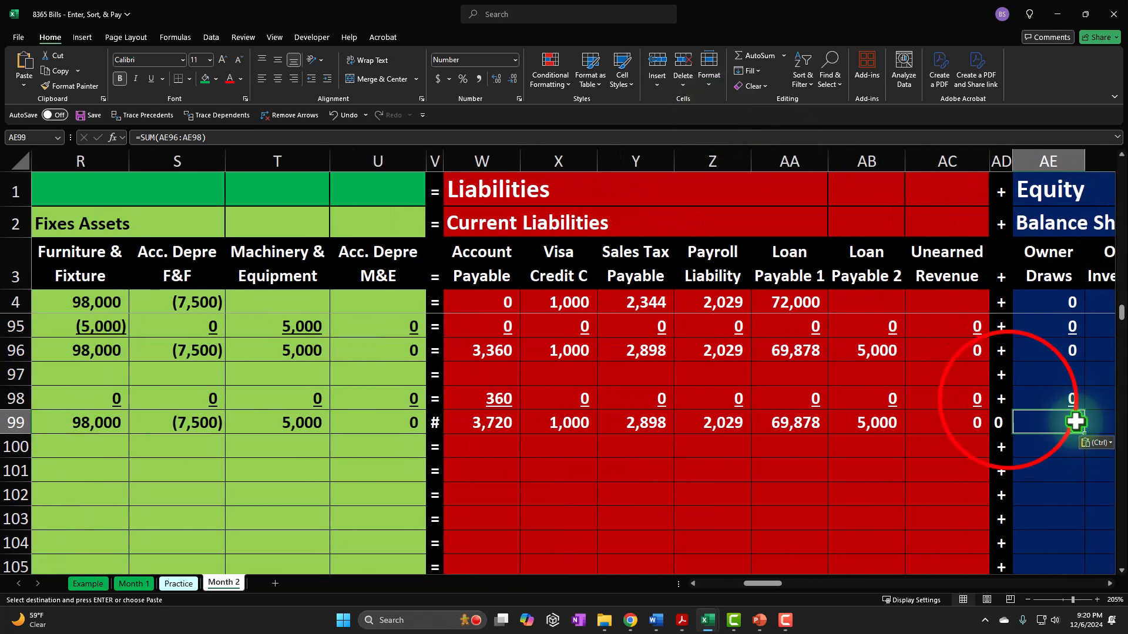
pyautogui.click(1008, 401)
pyautogui.moveTo(1013, 410); pyautogui.dragTo(1014, 425)
pyautogui.click(438, 405)
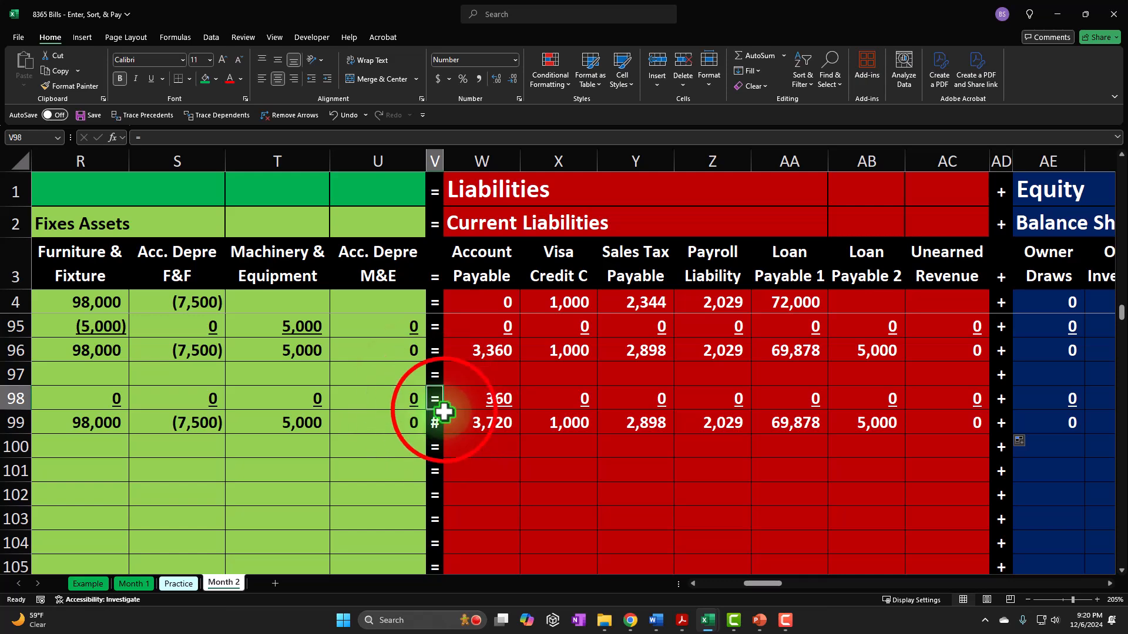
# - Fill the assets, liabilities and equity summary formulas from E96:I96 down through row 99
pyautogui.moveTo(774, 584); pyautogui.dragTo(698, 584)
pyautogui.click(448, 354)
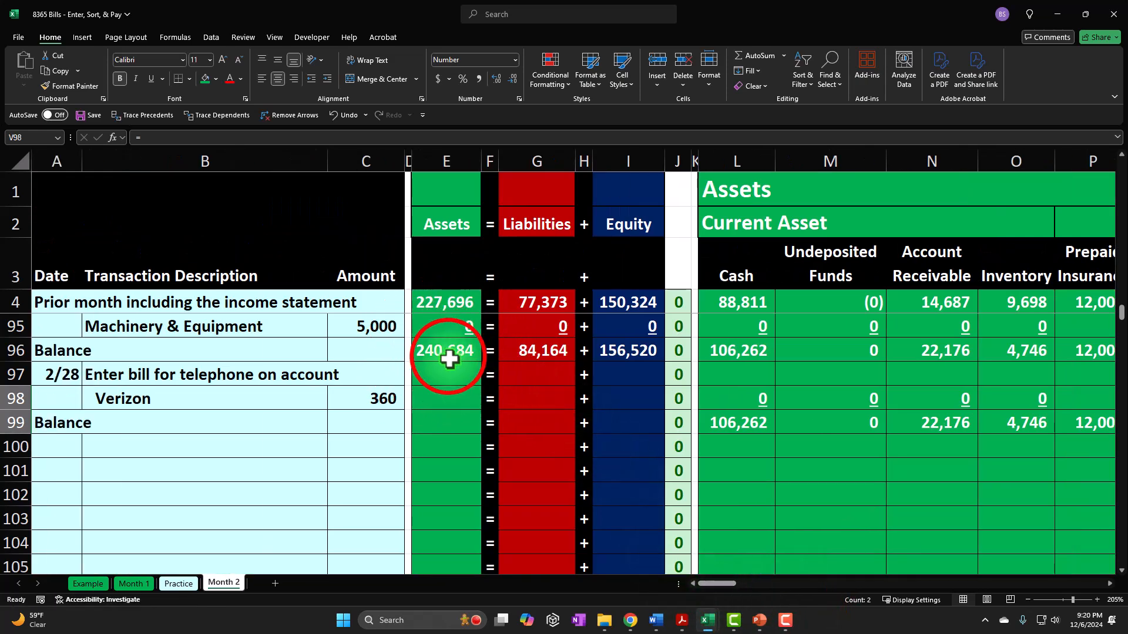
pyautogui.moveTo(448, 354); pyautogui.dragTo(662, 427)
# - Make the telephone expense in AQ98 negative by changing its formula to =-C98
pyautogui.click(550, 404)
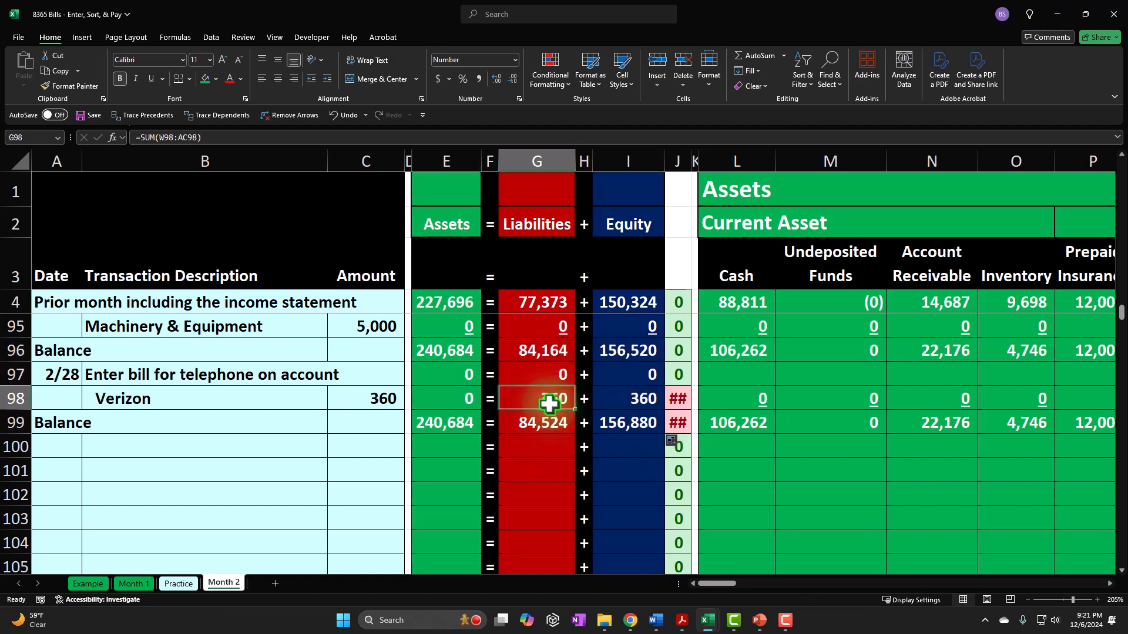
pyautogui.click(621, 393)
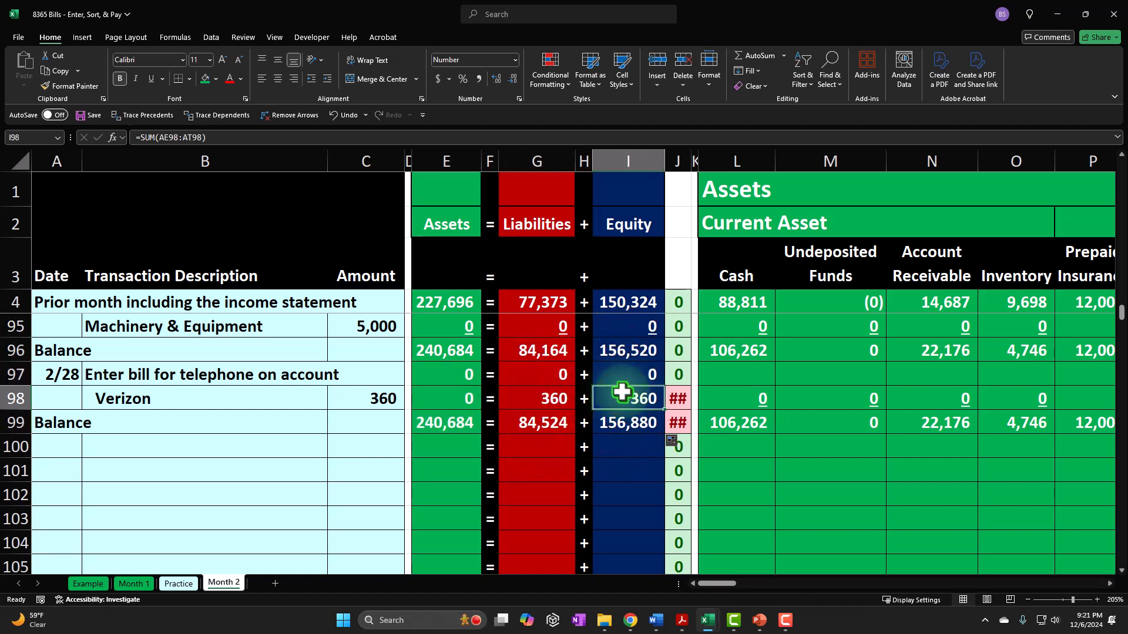
pyautogui.press('Right')
pyautogui.press('Right')
pyautogui.press('Right')
pyautogui.press('Right')
pyautogui.press('Right')
pyautogui.press('Right')
pyautogui.press('Right')
pyautogui.press('Right')
pyautogui.press('Right')
pyautogui.press('Right')
pyautogui.press('Right')
pyautogui.press('Right')
pyautogui.press('Right')
pyautogui.press('Right')
pyautogui.press('Right')
pyautogui.press('Right')
pyautogui.press('Right')
pyautogui.press('Right')
pyautogui.press('Right')
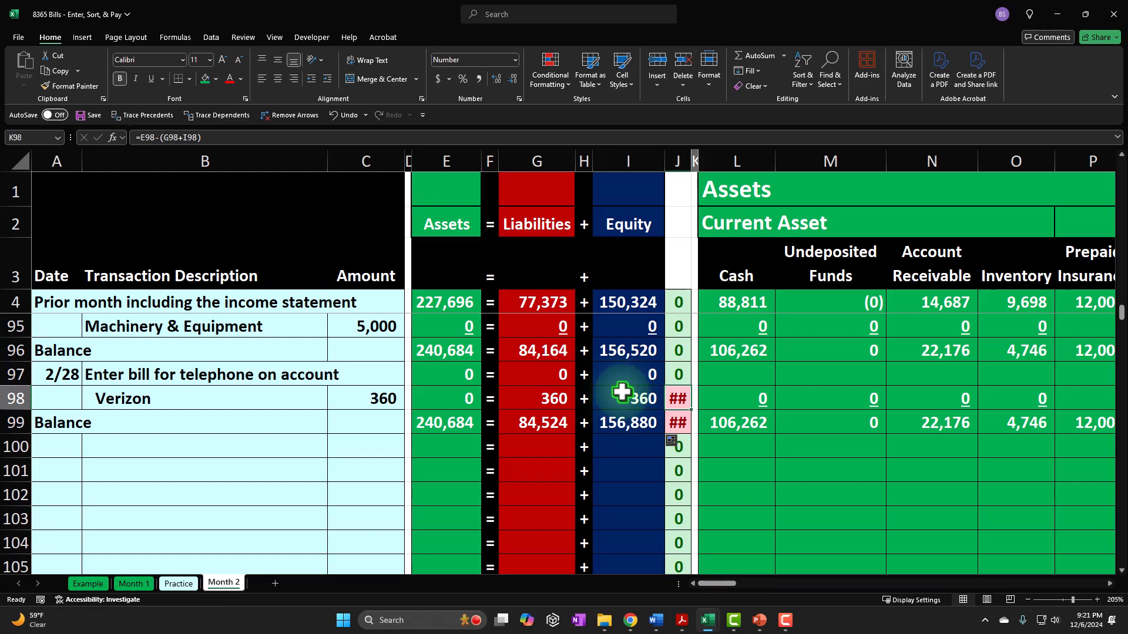
pyautogui.press('Right')
pyautogui.press('Right')
pyautogui.press('Right')
pyautogui.press('Right')
pyautogui.press('Right')
pyautogui.press('Right')
pyautogui.press('Right')
pyautogui.press('Right')
pyautogui.press('Right')
pyautogui.press('Right')
pyautogui.press('Right')
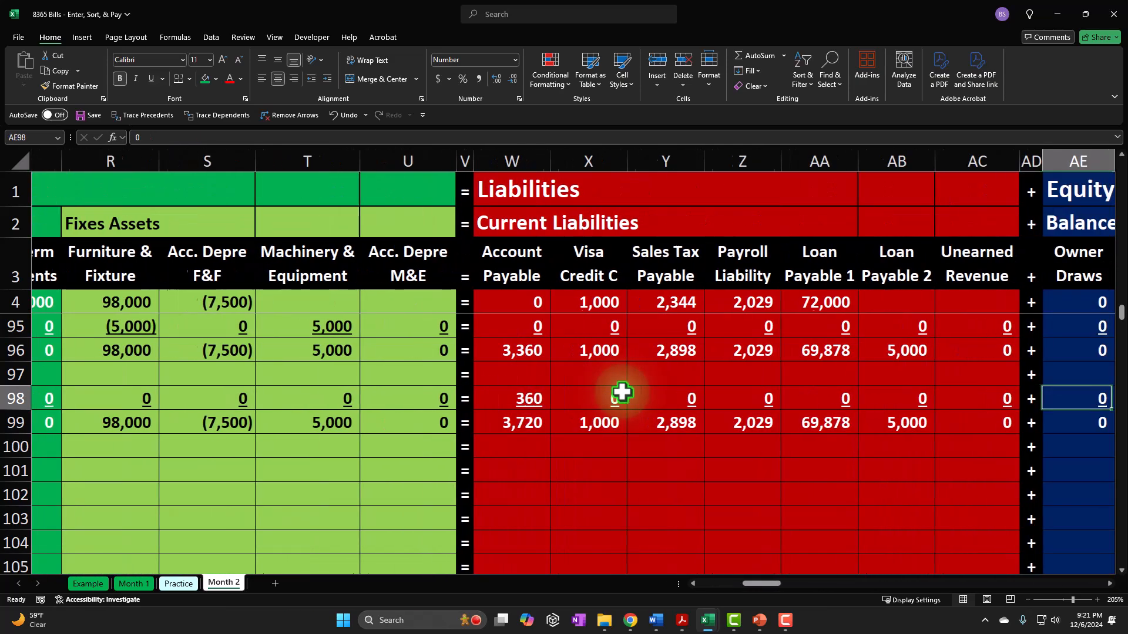
pyautogui.press('Right')
pyautogui.press('Right')
pyautogui.press('Right')
pyautogui.press('Right')
pyautogui.press('Right')
pyautogui.press('Right')
pyautogui.press('Right')
pyautogui.press('Right')
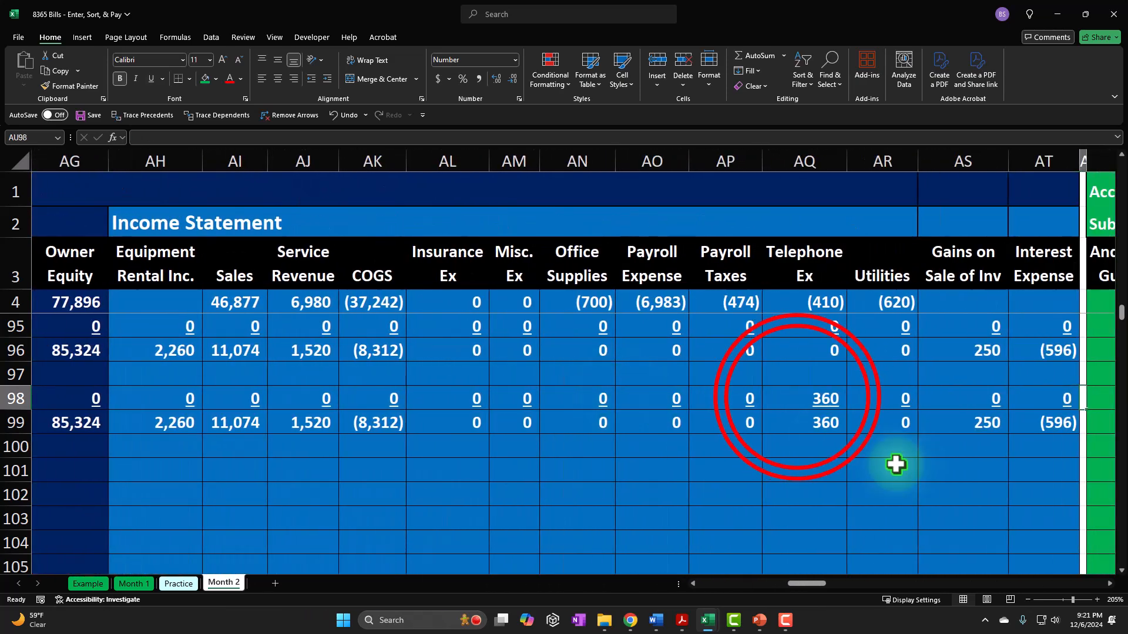
pyautogui.doubleClick(790, 400)
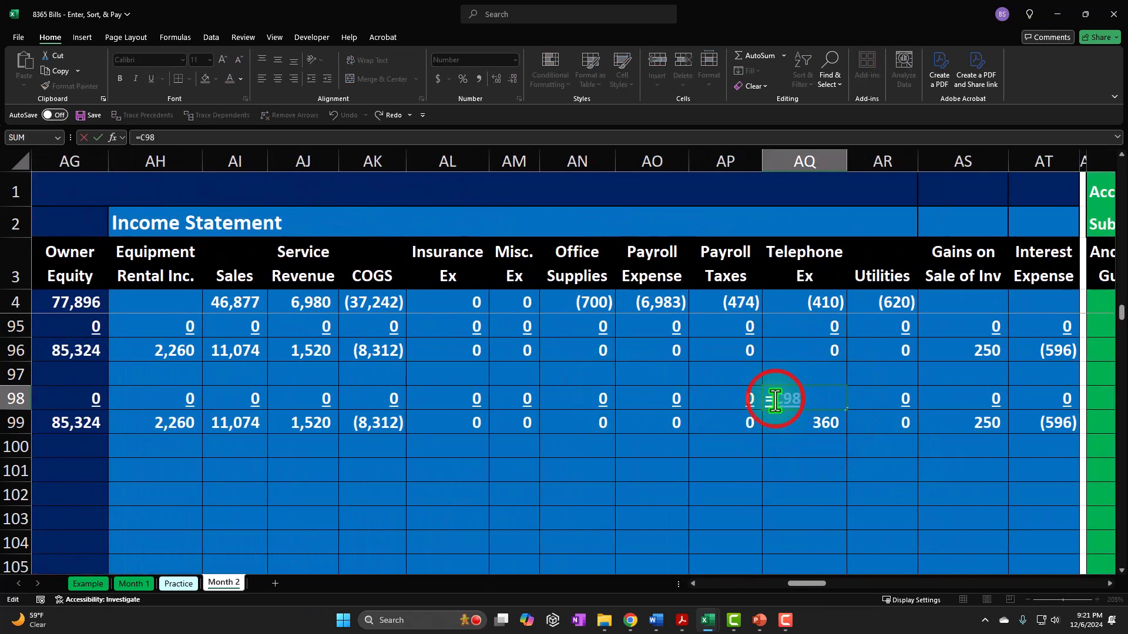
pyautogui.write('-')
pyautogui.hotkey('ctrl', 'Return')
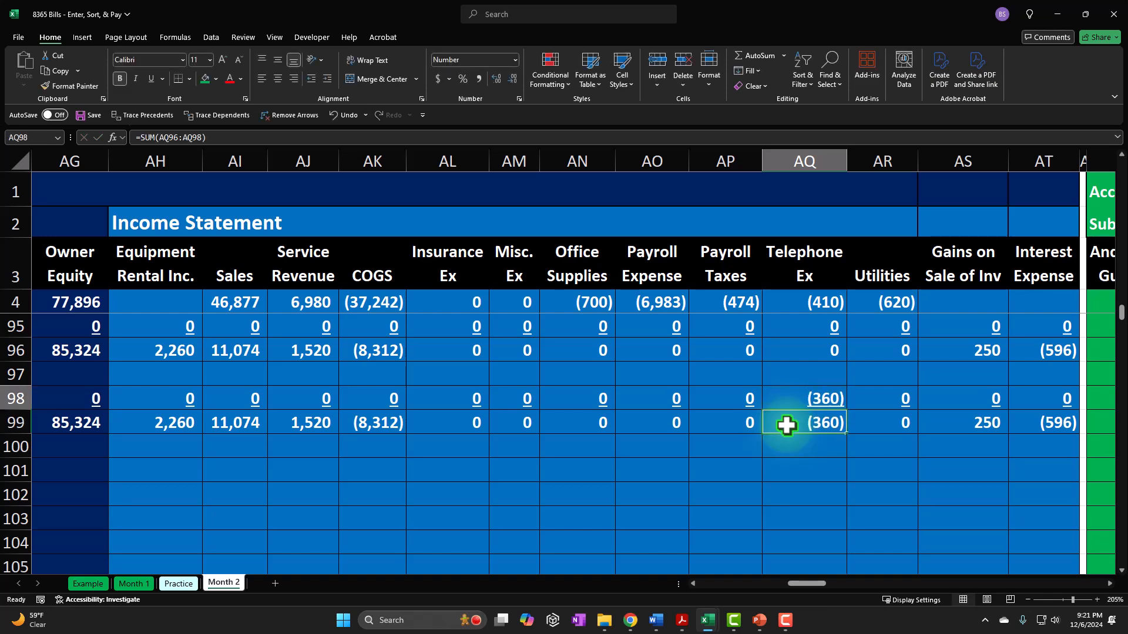
# - Check the liabilities and equity effects of the Verizon bill in the row 98 summary
pyautogui.press('Left')
pyautogui.press('Left')
pyautogui.press('Left')
pyautogui.press('Left')
pyautogui.press('Left')
pyautogui.press('Left')
pyautogui.press('Left')
pyautogui.press('Left')
pyautogui.press('Left')
pyautogui.press('Left')
pyautogui.press('Left')
pyautogui.press('Left')
pyautogui.press('Left')
pyautogui.press('Left')
pyautogui.press('Left')
pyautogui.press('Left')
pyautogui.press('Left')
pyautogui.press('Left')
pyautogui.press('Left')
pyautogui.press('Left')
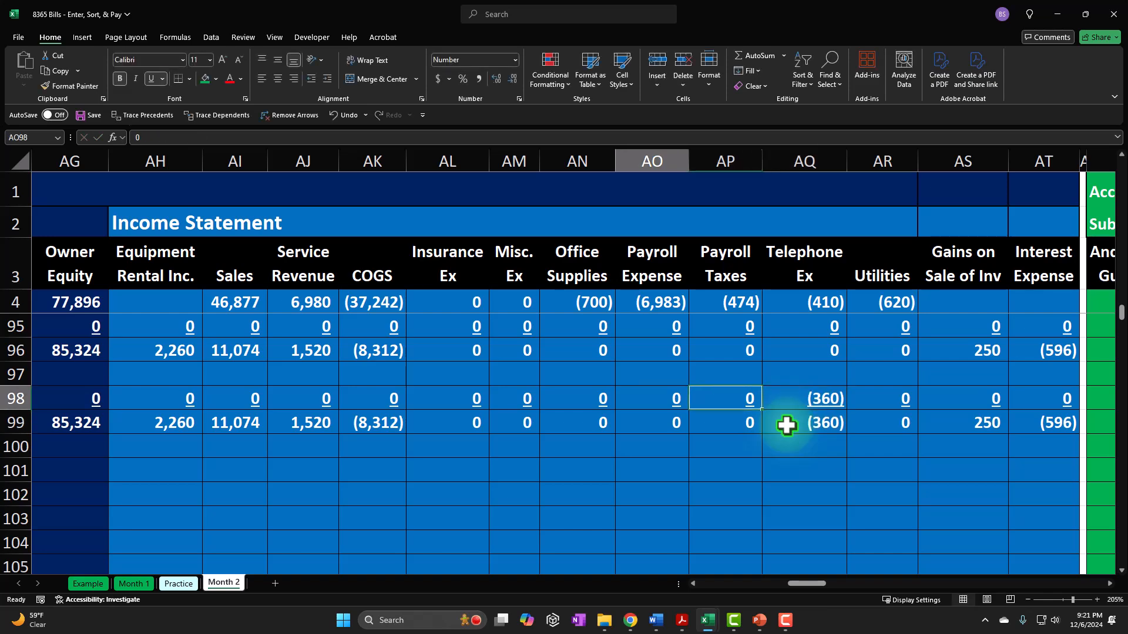
pyautogui.press('Left')
pyautogui.press('Left')
pyautogui.press('Left')
pyautogui.press('Left')
pyautogui.press('Left')
pyautogui.press('Left')
pyautogui.press('Left')
pyautogui.press('Left')
pyautogui.press('Left')
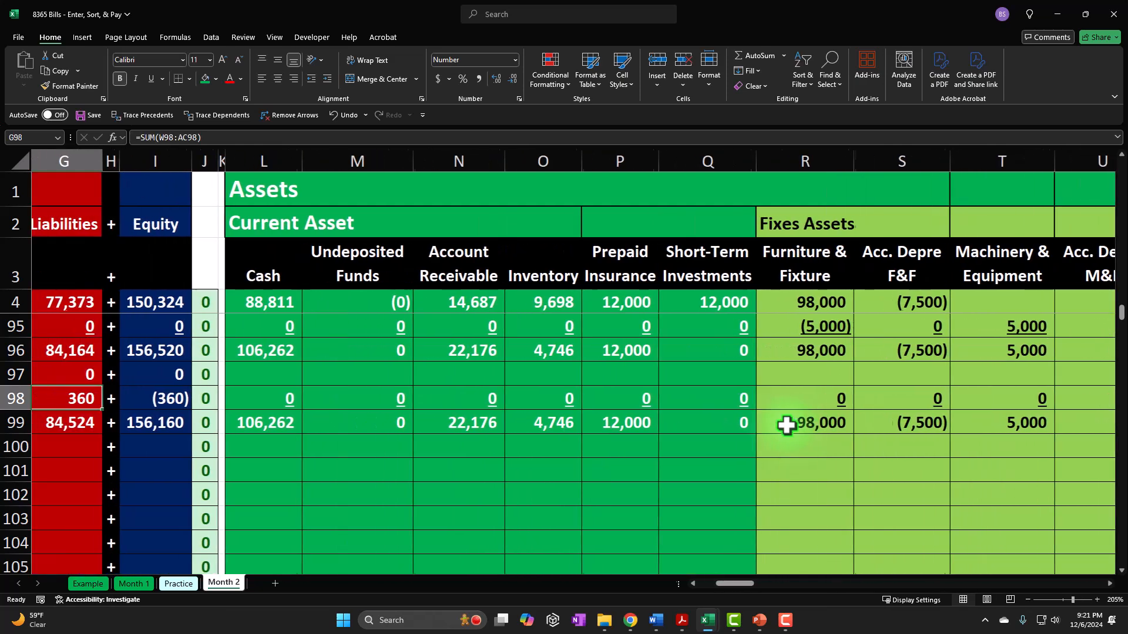
pyautogui.press('Right')
pyautogui.press('Right')
pyautogui.press('Right')
pyautogui.press('Right')
pyautogui.press('Right')
pyautogui.press('Right')
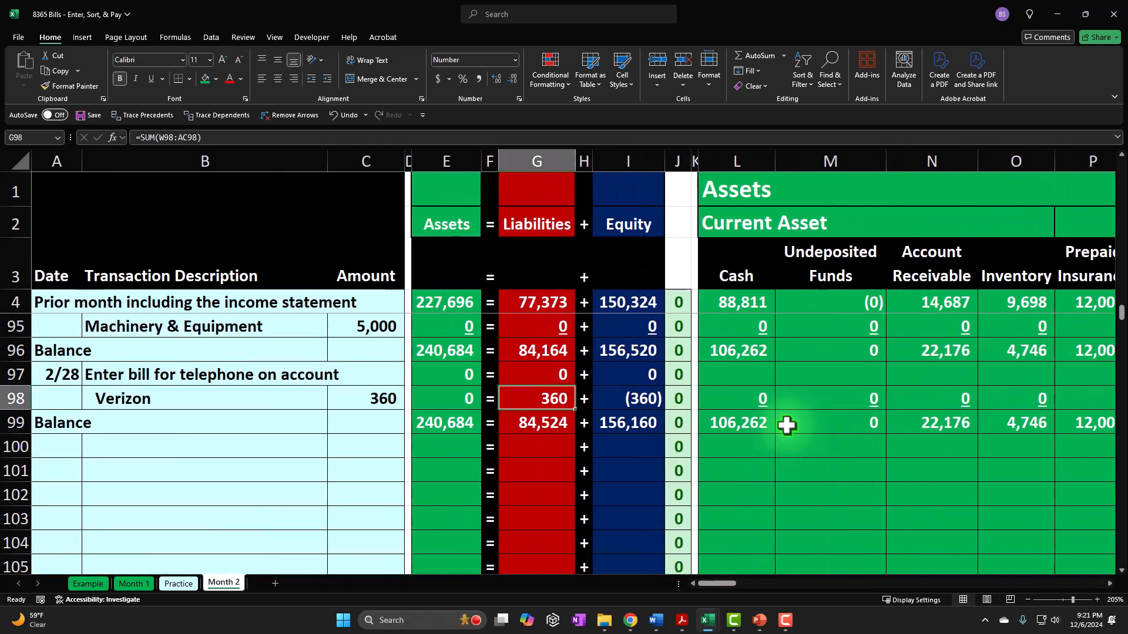
pyautogui.press('Right')
pyautogui.press('Right')
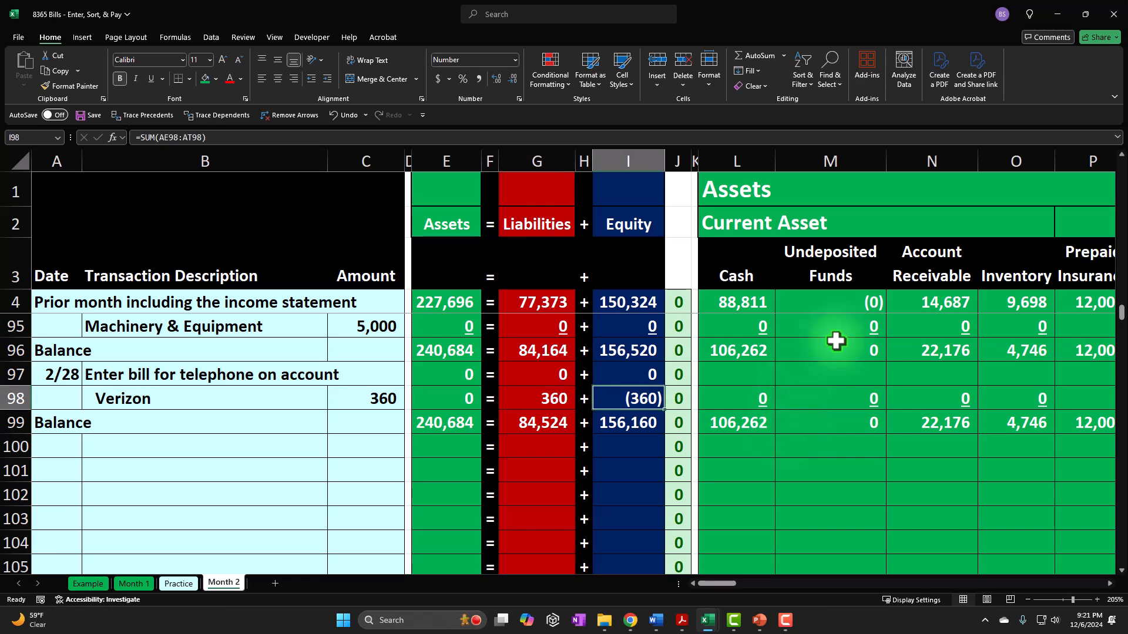
# - Underline the assets, liabilities and equity totals in E98, G98 and I98
pyautogui.keyDown('ctrl'); pyautogui.click(461, 398); pyautogui.keyUp('ctrl')
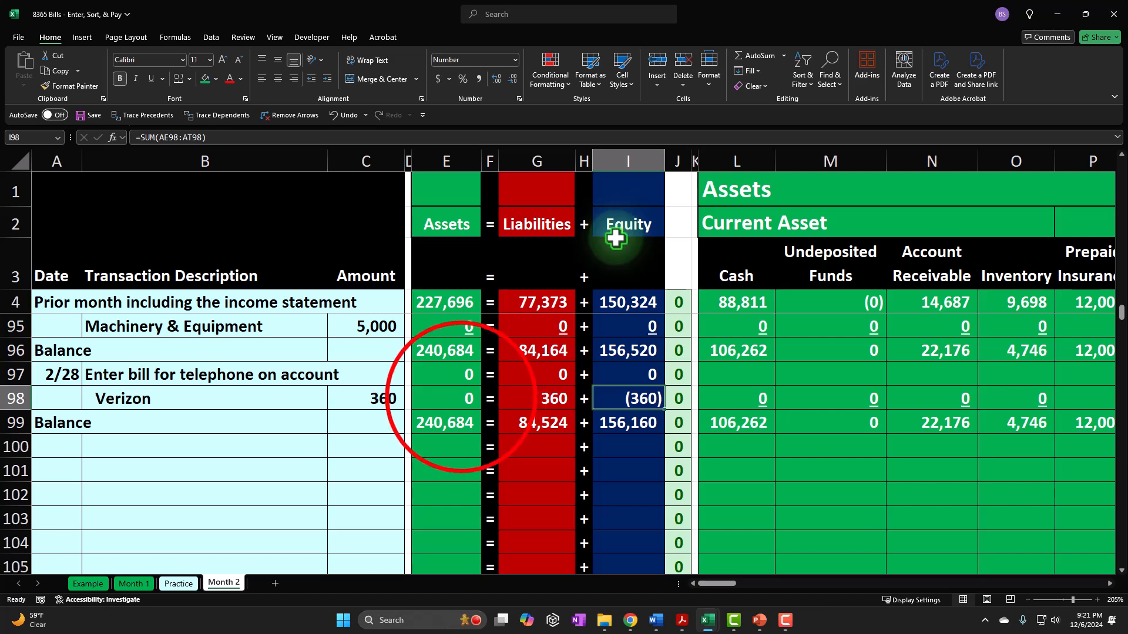
pyautogui.keyDown('ctrl'); pyautogui.click(524, 396); pyautogui.keyUp('ctrl')
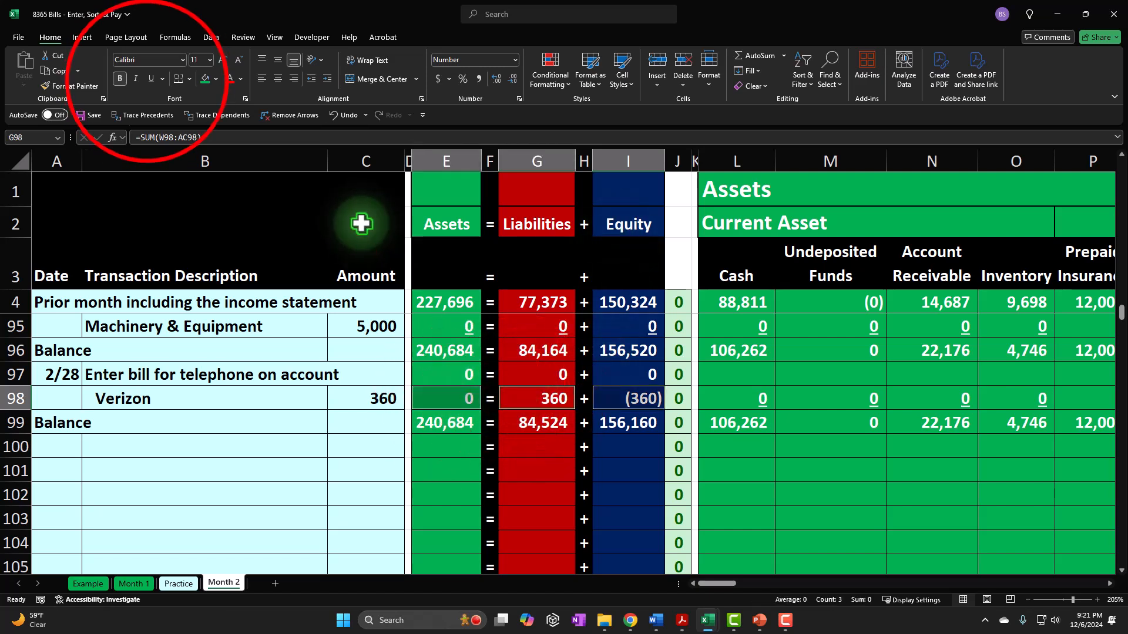
pyautogui.click(151, 78)
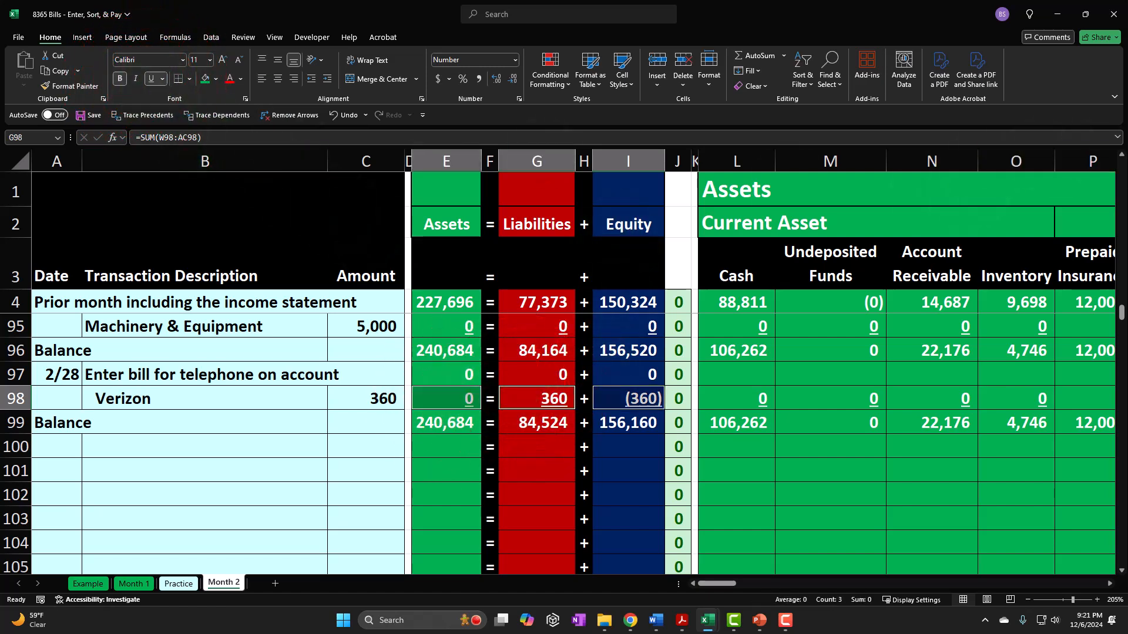
pyautogui.click(1127, 292)
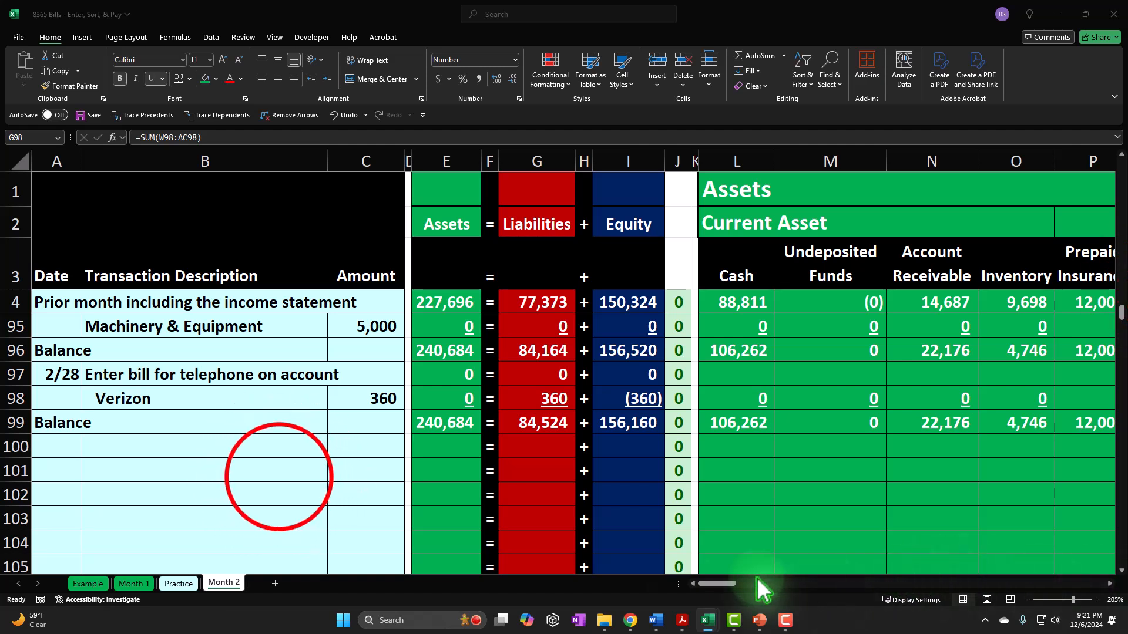
pyautogui.click(279, 477)
# - Link the date in A100 to the 2/28 date in A97 and describe the transaction in B100 as Enter bill for internet on account
pyautogui.click(74, 449)
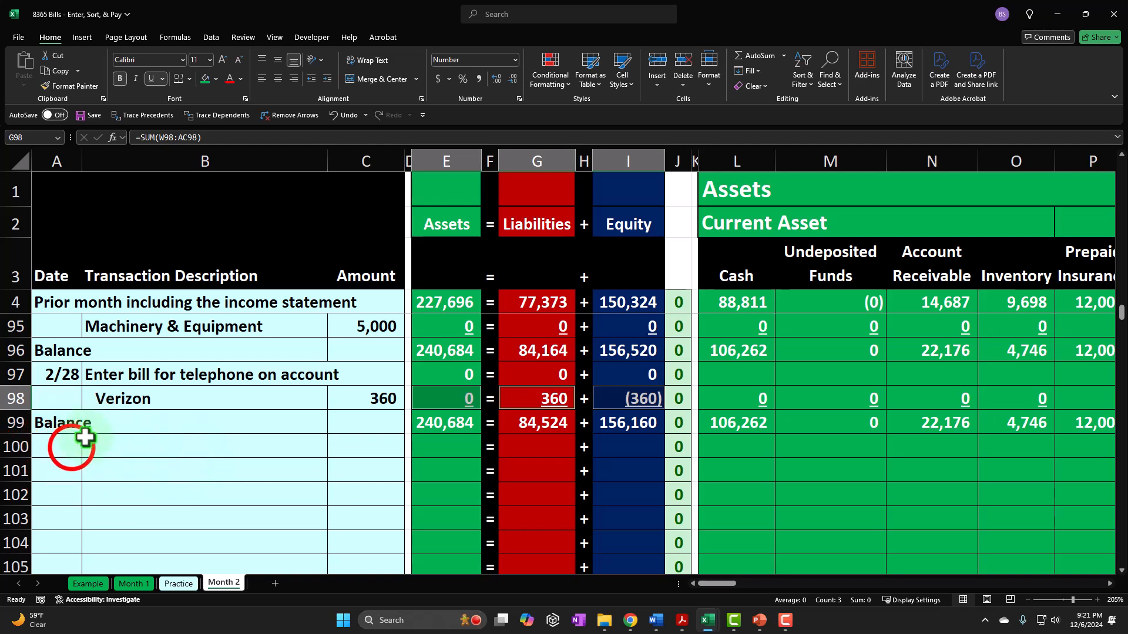
pyautogui.write('=')
pyautogui.press('Up')
pyautogui.press('Up')
pyautogui.press('Tab')
pyautogui.write('Enter bill for ')
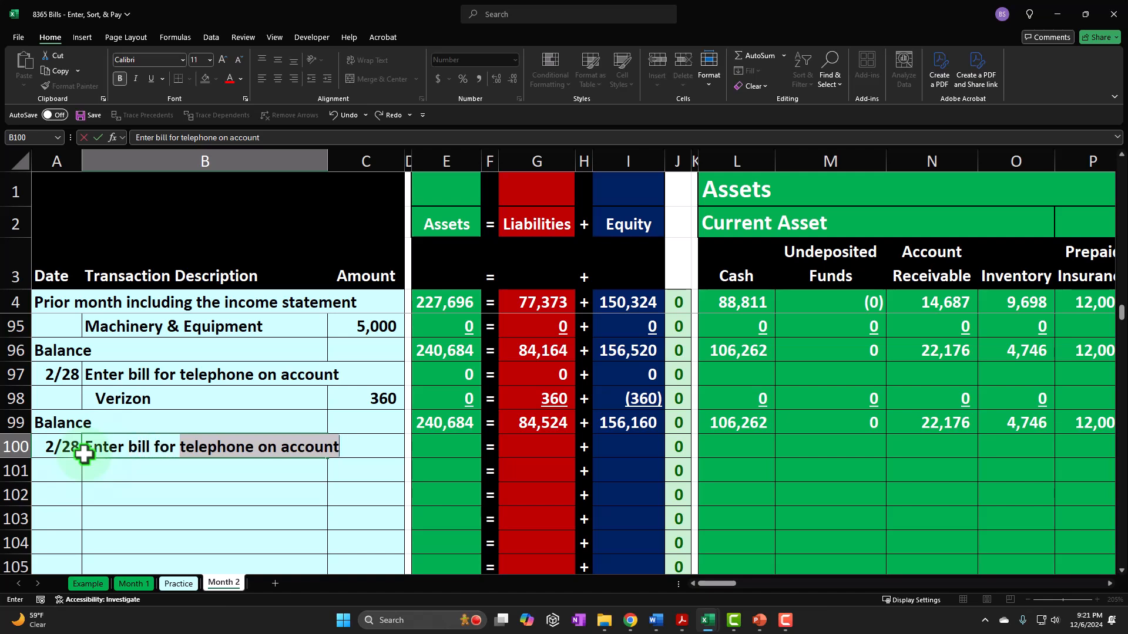
pyautogui.write('internet on account')
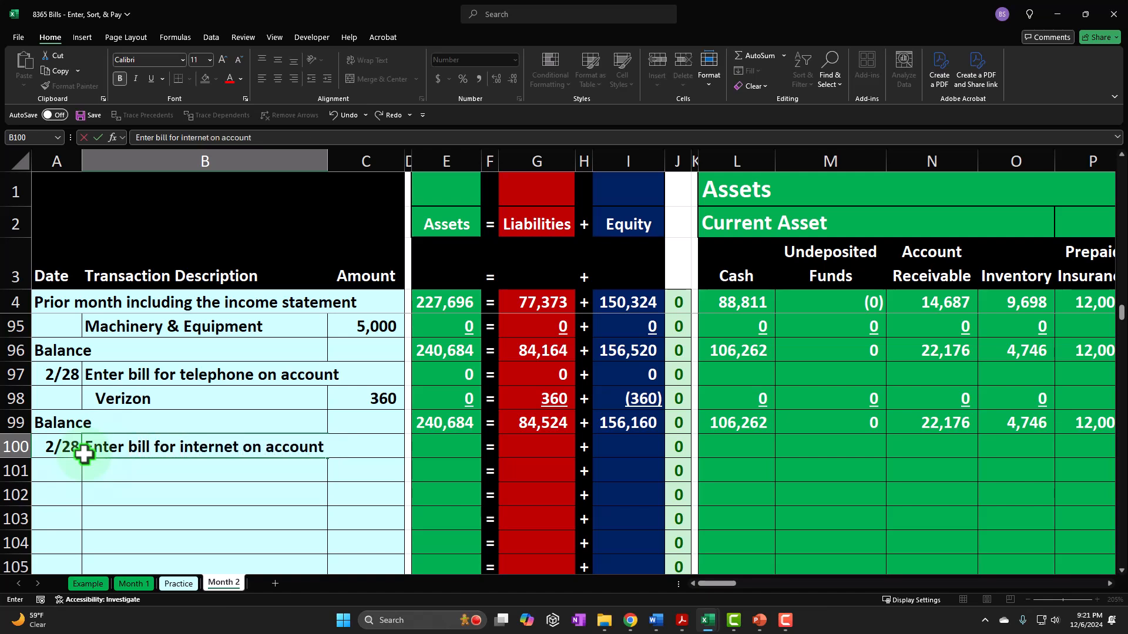
pyautogui.press('Return')
# - Enter Spectrum as an indented vendor line in B101 with an amount of 180 in C101
pyautogui.write('S')
pyautogui.press('Tab')
pyautogui.write('S')
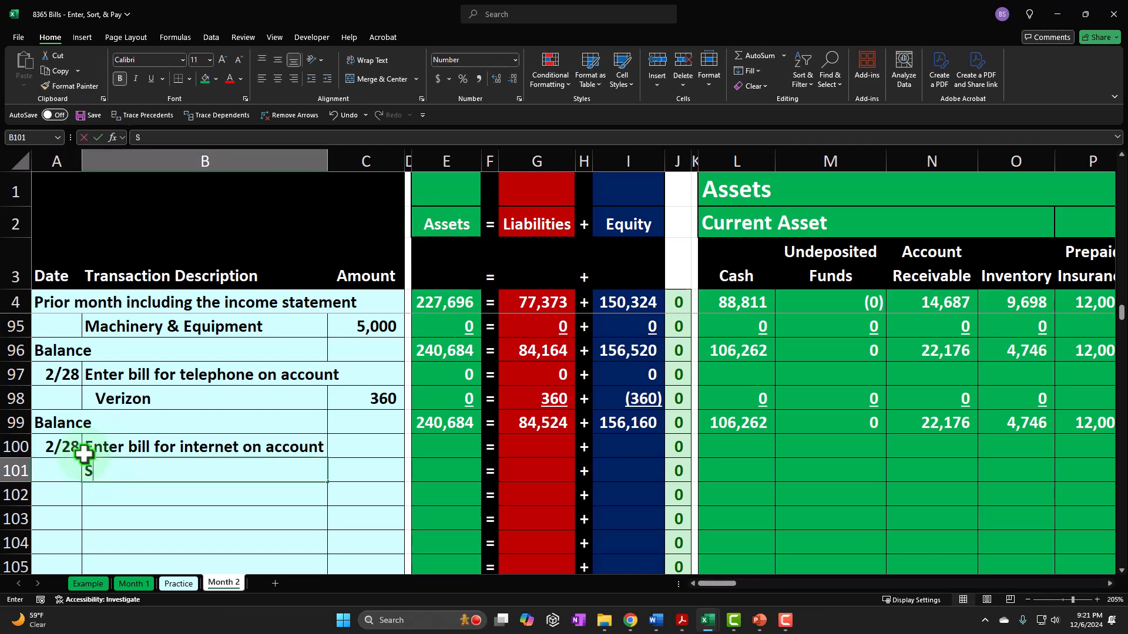
pyautogui.write('pectrum')
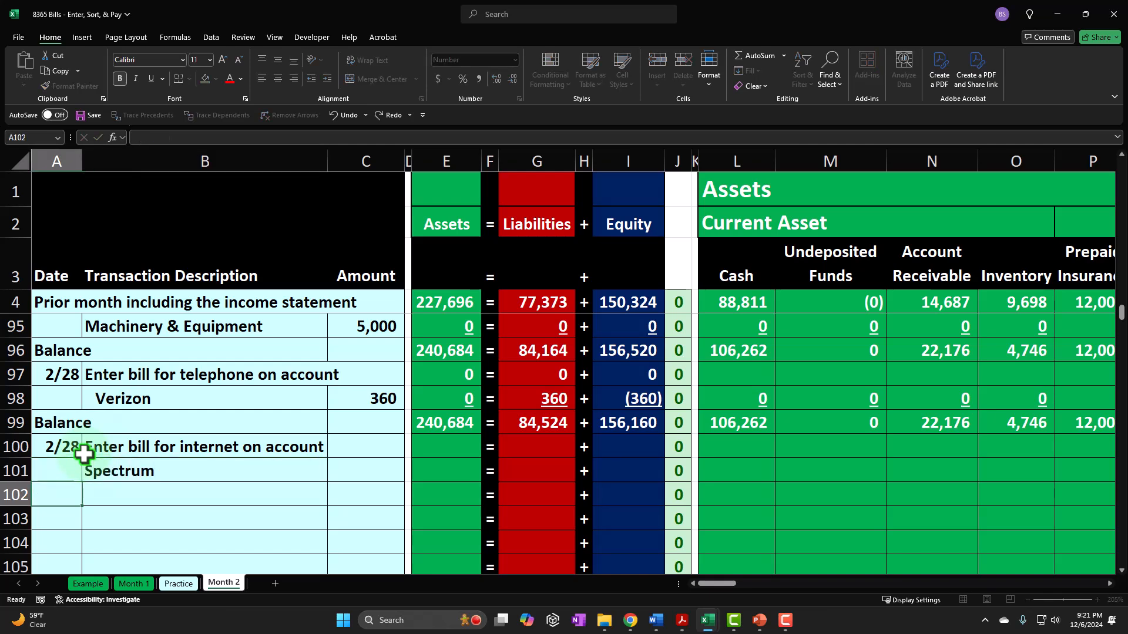
pyautogui.hotkey('ctrl', 'Return')
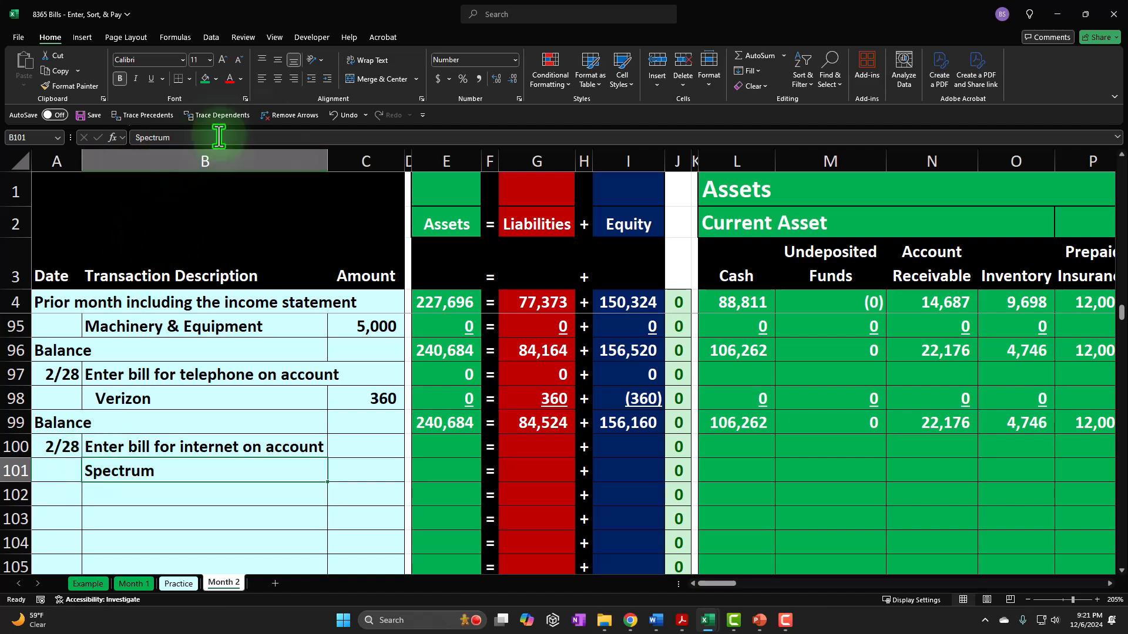
pyautogui.click(327, 79)
pyautogui.press('Right')
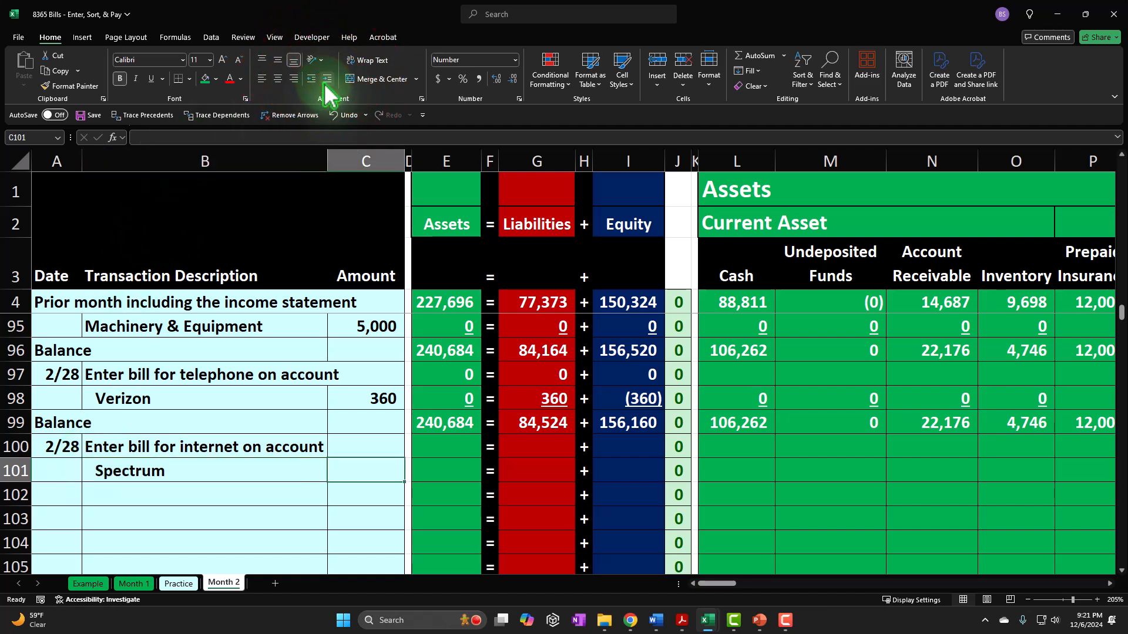
pyautogui.write('180')
pyautogui.press('Return')
# - Record the Spectrum bill in Account Payable by linking W101 to the amount with =C101
pyautogui.press('Up')
pyautogui.press('Right')
pyautogui.press('Right')
pyautogui.press('Right')
pyautogui.press('Right')
pyautogui.press('Right')
pyautogui.press('Right')
pyautogui.press('Right')
pyautogui.press('Right')
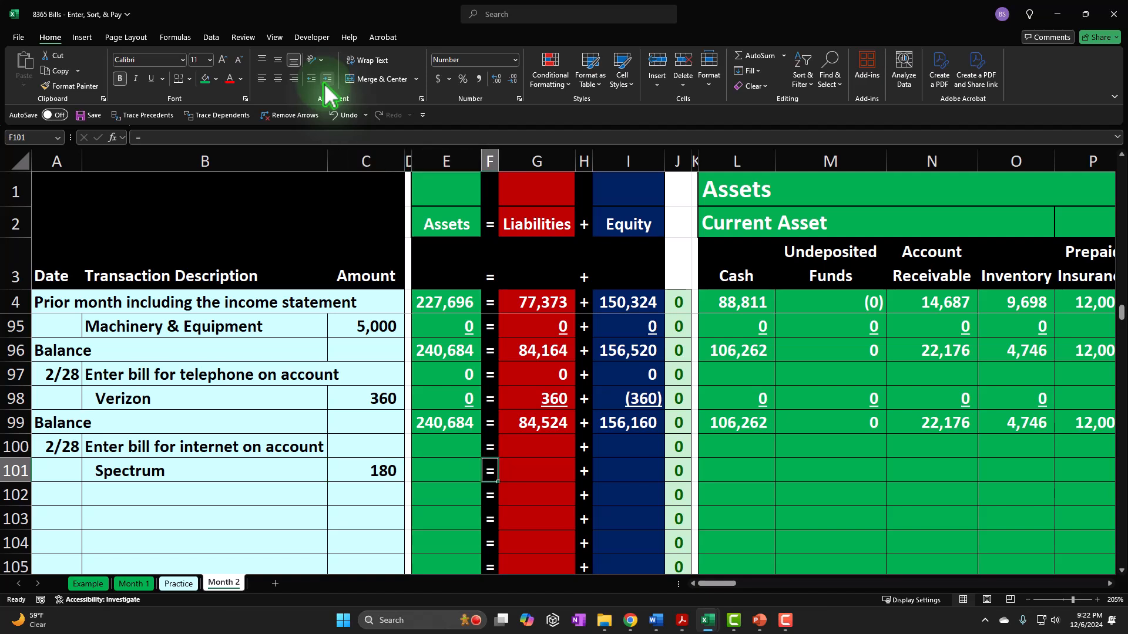
pyautogui.press('Right')
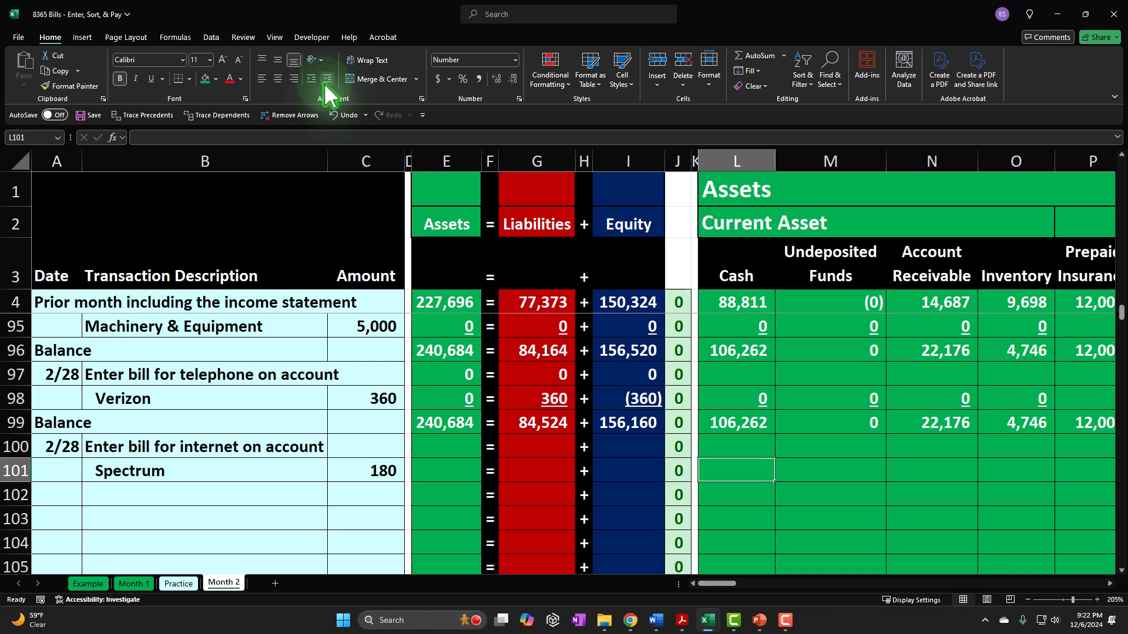
pyautogui.press('Right')
pyautogui.press('Right')
pyautogui.press('Right')
pyautogui.press('Right')
pyautogui.press('Right')
pyautogui.press('Right')
pyautogui.press('Right')
pyautogui.press('Right')
pyautogui.press('Right')
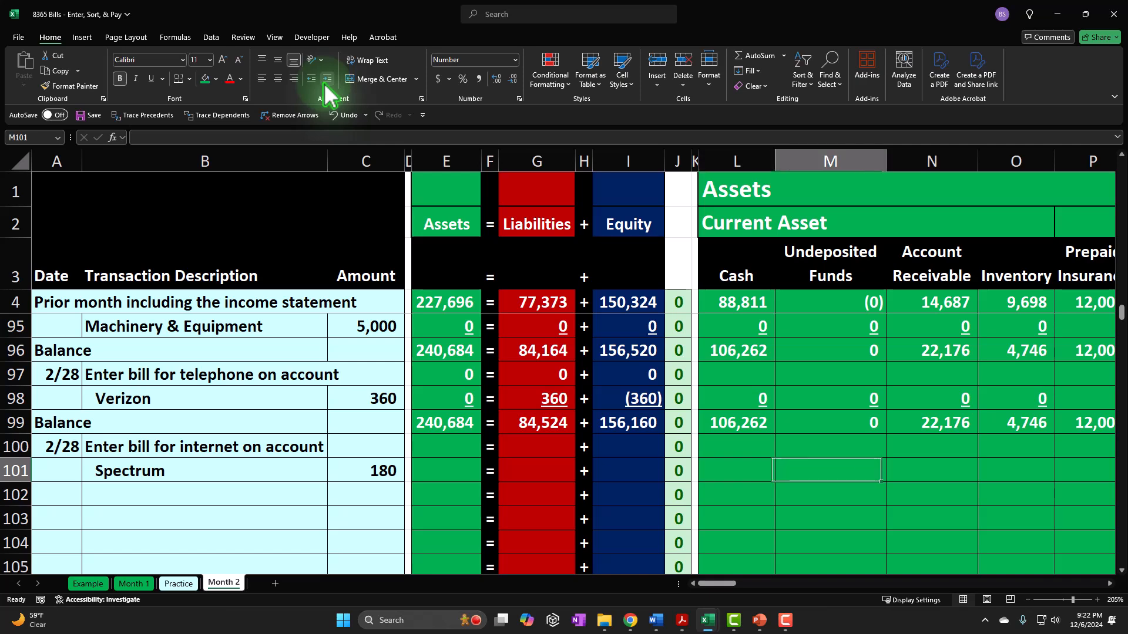
pyautogui.press('Right')
pyautogui.press('Right')
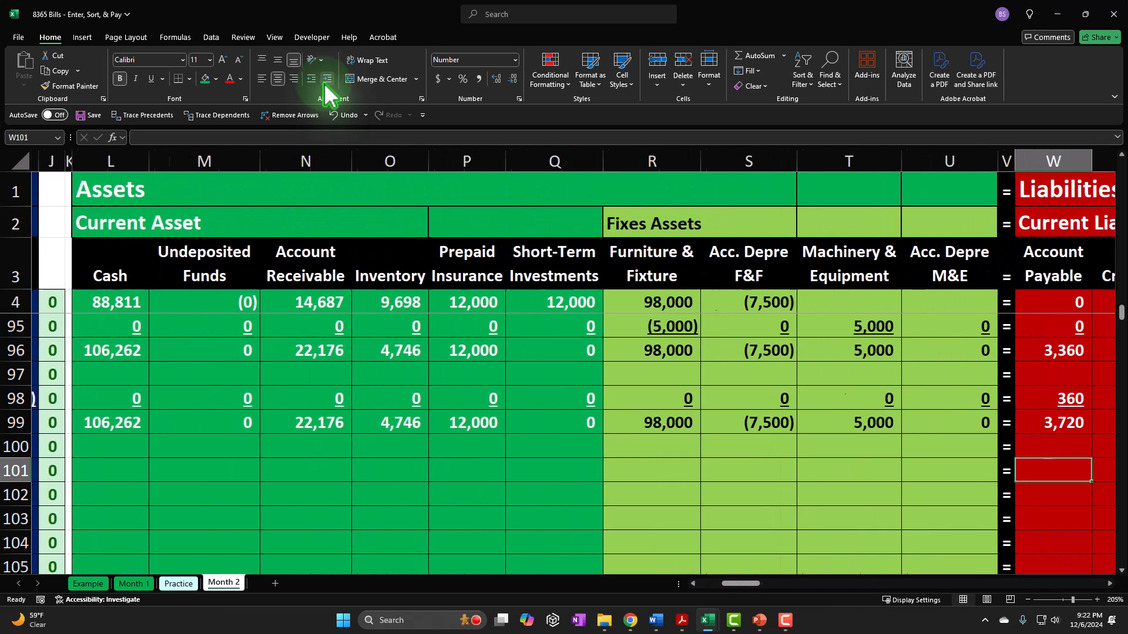
pyautogui.write('=')
pyautogui.press('Left')
pyautogui.press('Left')
pyautogui.press('Left')
pyautogui.press('Left')
pyautogui.press('Left')
pyautogui.press('Left')
pyautogui.press('Left')
pyautogui.press('Left')
pyautogui.press('Left')
pyautogui.press('Left')
pyautogui.press('Left')
pyautogui.press('Left')
pyautogui.press('Left')
pyautogui.press('Left')
pyautogui.press('Left')
pyautogui.press('Left')
pyautogui.press('Left')
pyautogui.press('Left')
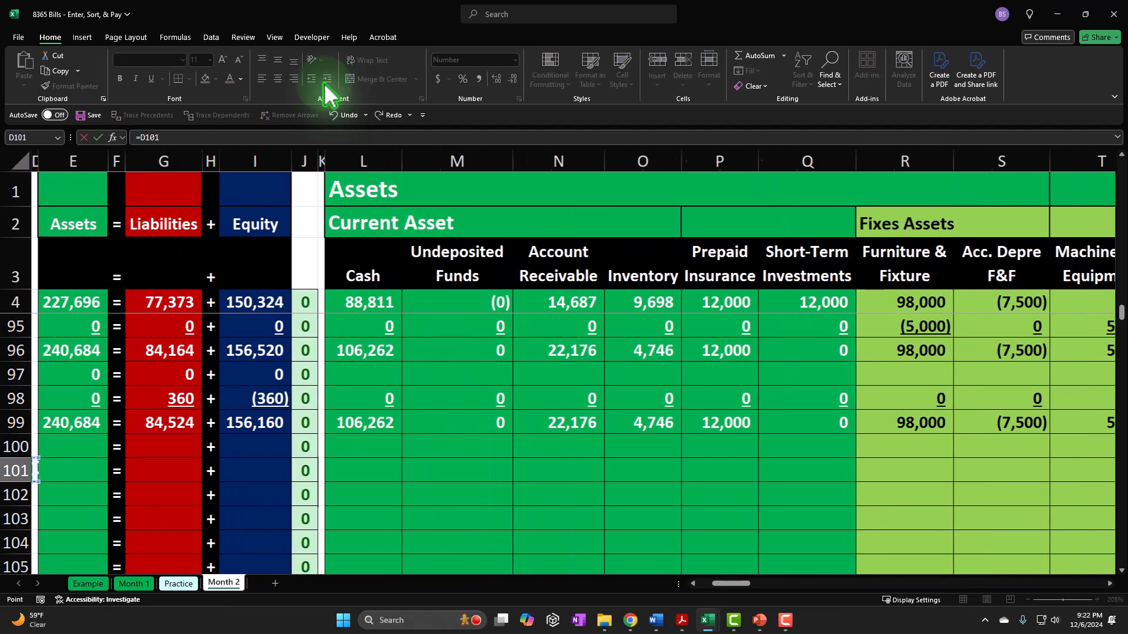
pyautogui.press('Left')
pyautogui.press('Left')
pyautogui.press('Return')
pyautogui.press('Up')
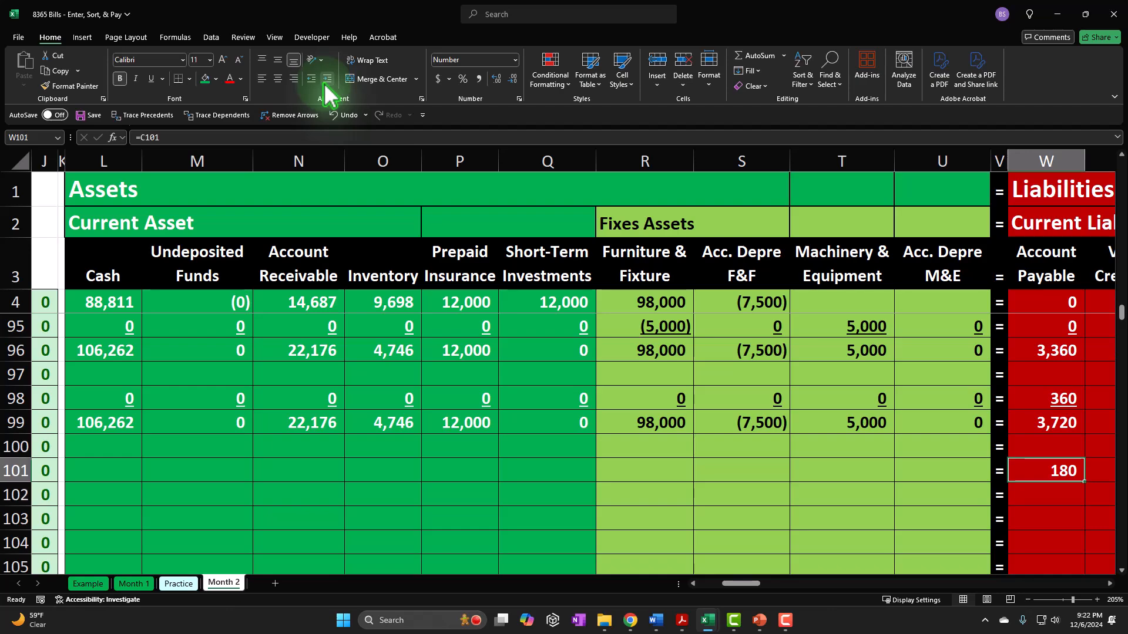
# - Insert a new column before Insurance Ex in the Income Statement section
pyautogui.press('Right')
pyautogui.press('Right')
pyautogui.press('Right')
pyautogui.press('Right')
pyautogui.press('Right')
pyautogui.press('Right')
pyautogui.press('Right')
pyautogui.press('Right')
pyautogui.press('Right')
pyautogui.press('Right')
pyautogui.press('Right')
pyautogui.press('Right')
pyautogui.press('Right')
pyautogui.press('Right')
pyautogui.press('Right')
pyautogui.press('Right')
pyautogui.press('Right')
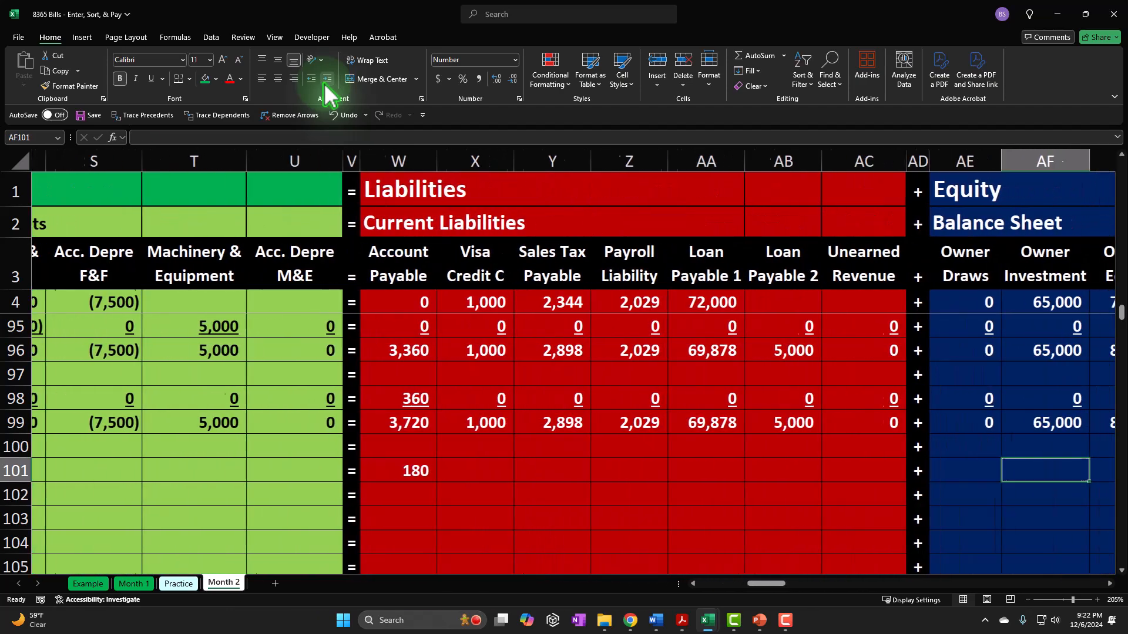
pyautogui.press('Right')
pyautogui.press('Right')
pyautogui.press('Right')
pyautogui.press('Right')
pyautogui.press('Right')
pyautogui.press('Right')
pyautogui.press('Right')
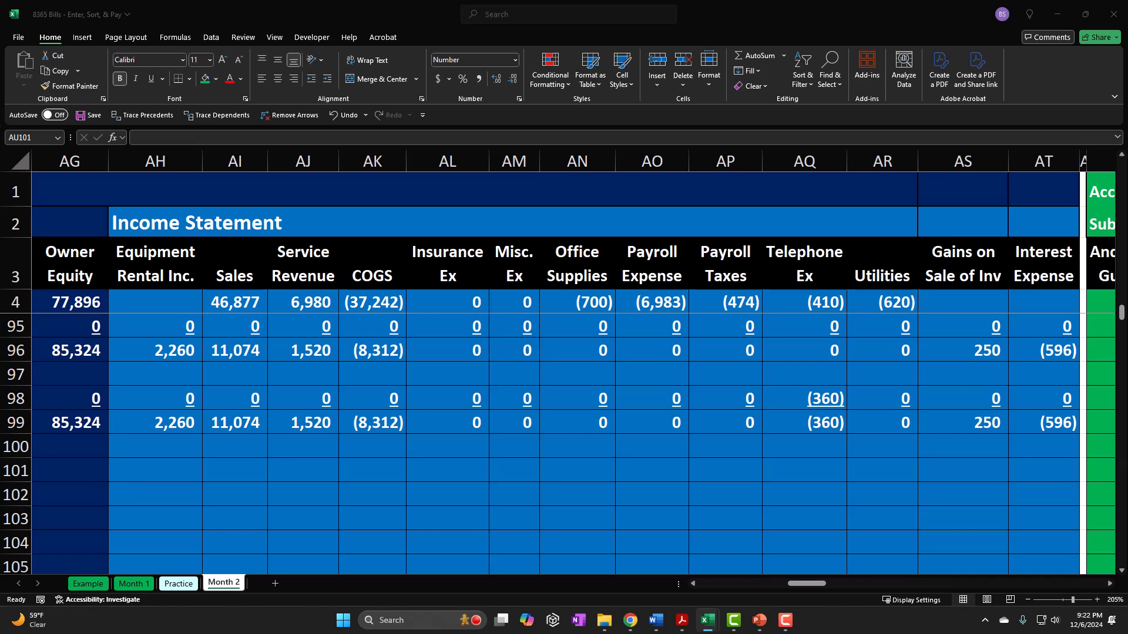
pyautogui.click(437, 270)
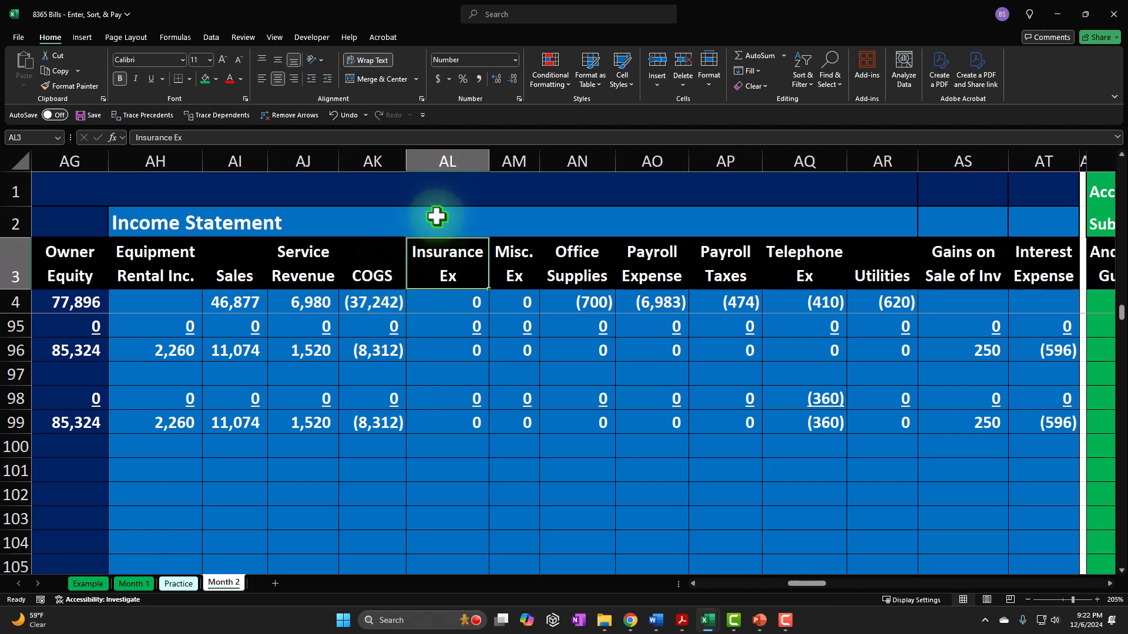
pyautogui.click(451, 155)
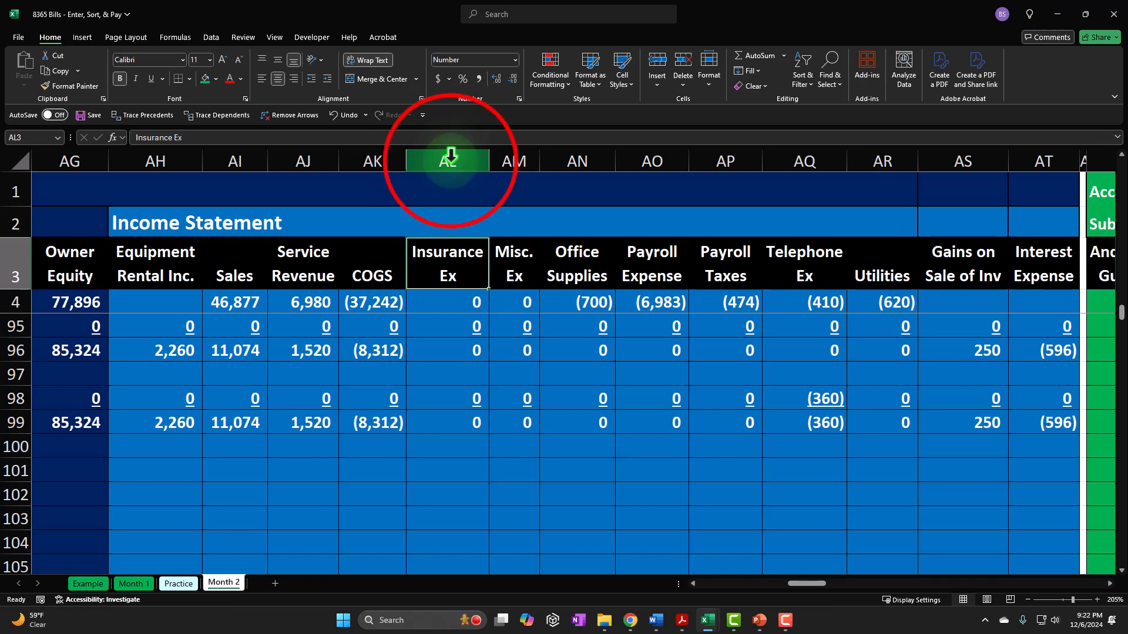
pyautogui.rightClick(447, 314)
pyautogui.click(473, 440)
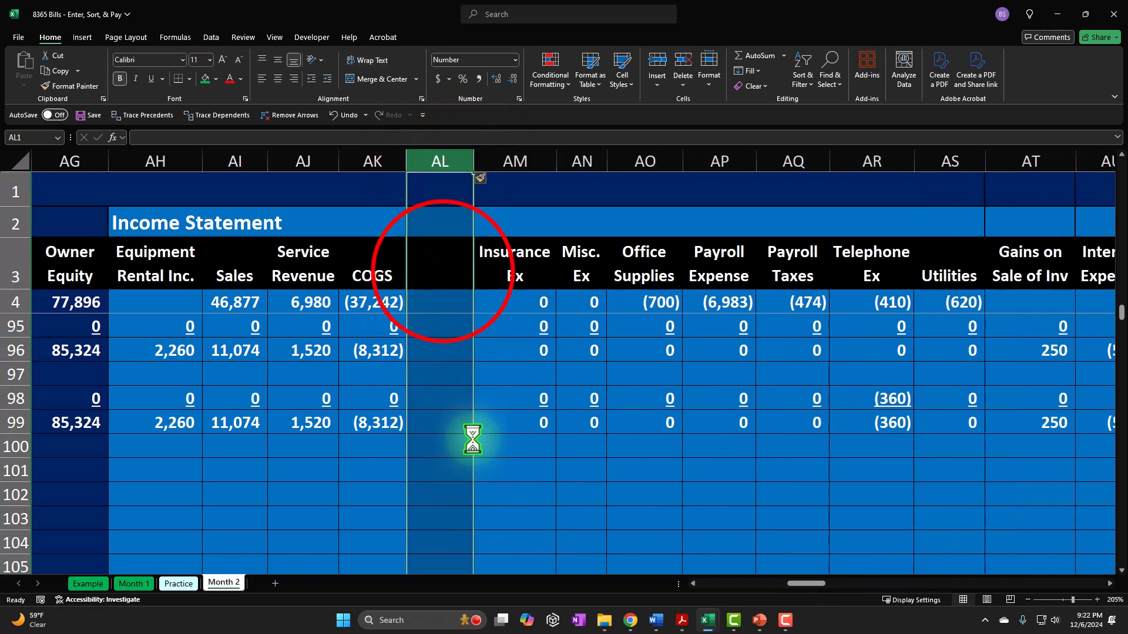
# - Label the new column AL with the heading Internet Exp. in AL3
pyautogui.click(443, 271)
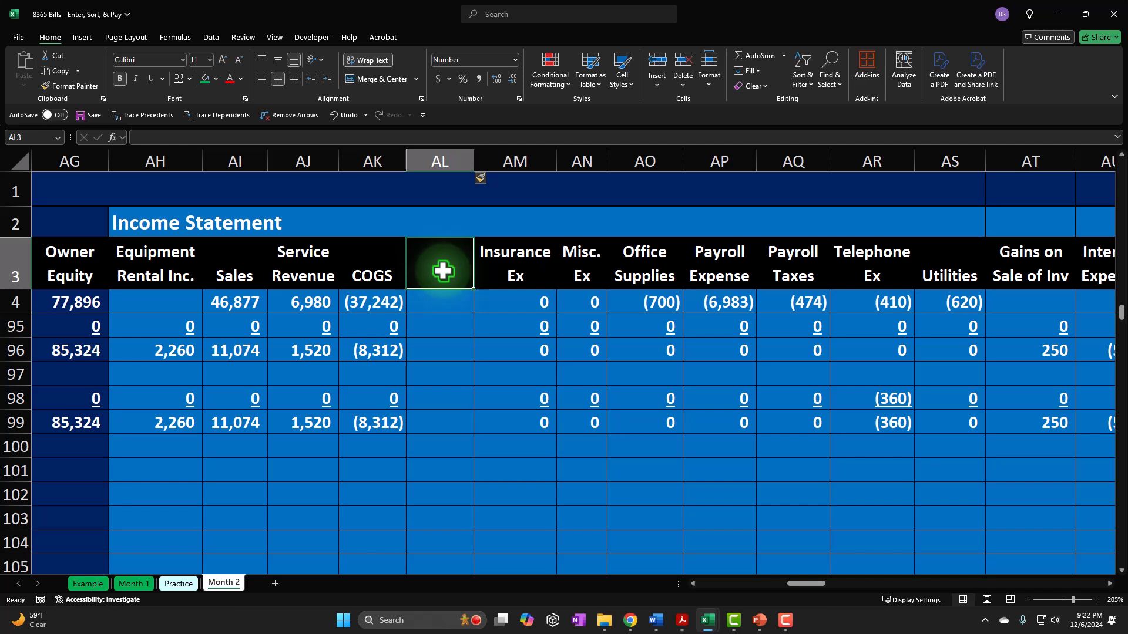
pyautogui.write('Internet Exp.')
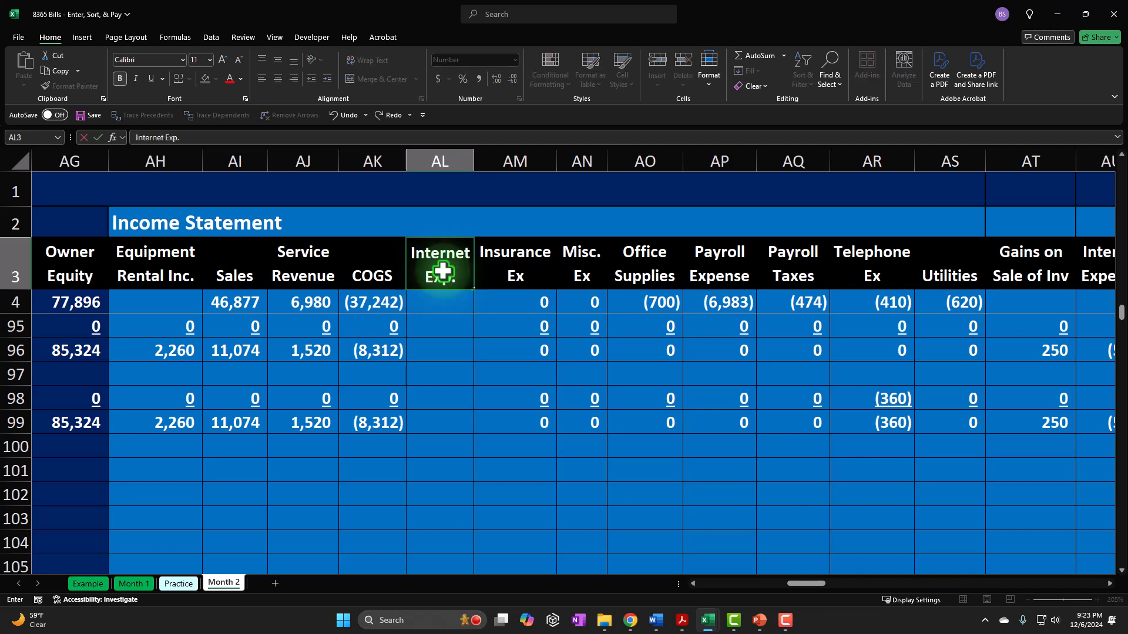
pyautogui.click(457, 477)
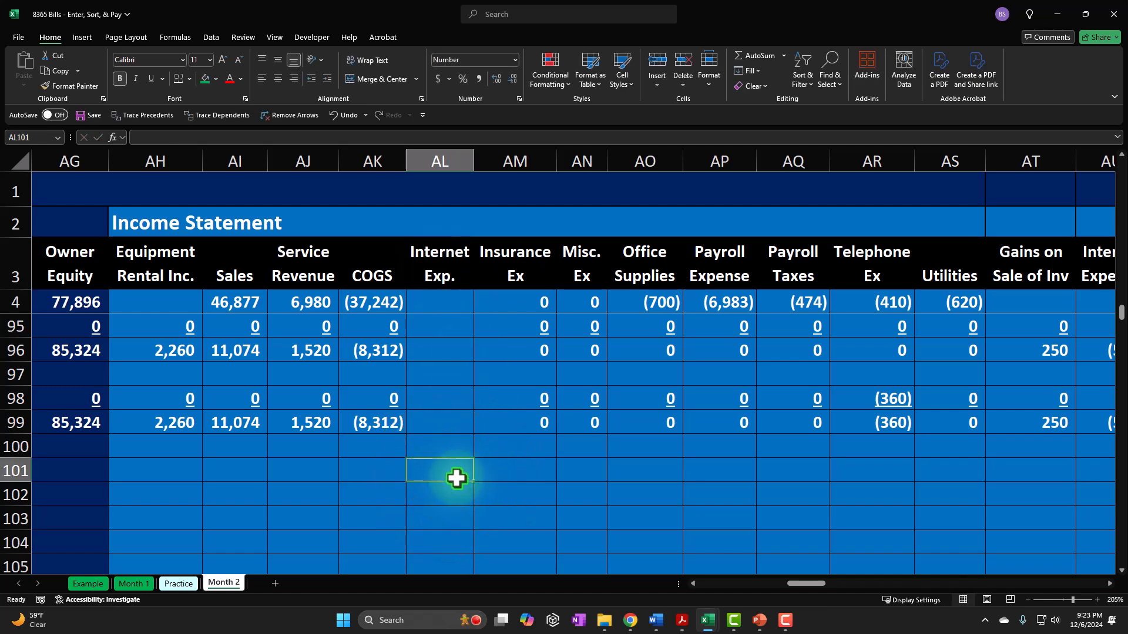
# - Link AL101 under Internet Exp. to the Spectrum bill amount with =C101
pyautogui.press('Left')
pyautogui.press('Left')
pyautogui.press('Left')
pyautogui.press('Left')
pyautogui.press('Left')
pyautogui.press('Left')
pyautogui.press('Left')
pyautogui.press('Left')
pyautogui.press('Left')
pyautogui.press('Left')
pyautogui.press('Left')
pyautogui.press('Left')
pyautogui.press('Left')
pyautogui.press('Left')
pyautogui.press('Left')
pyautogui.press('Left')
pyautogui.press('Left')
pyautogui.press('Left')
pyautogui.press('Left')
pyautogui.press('Left')
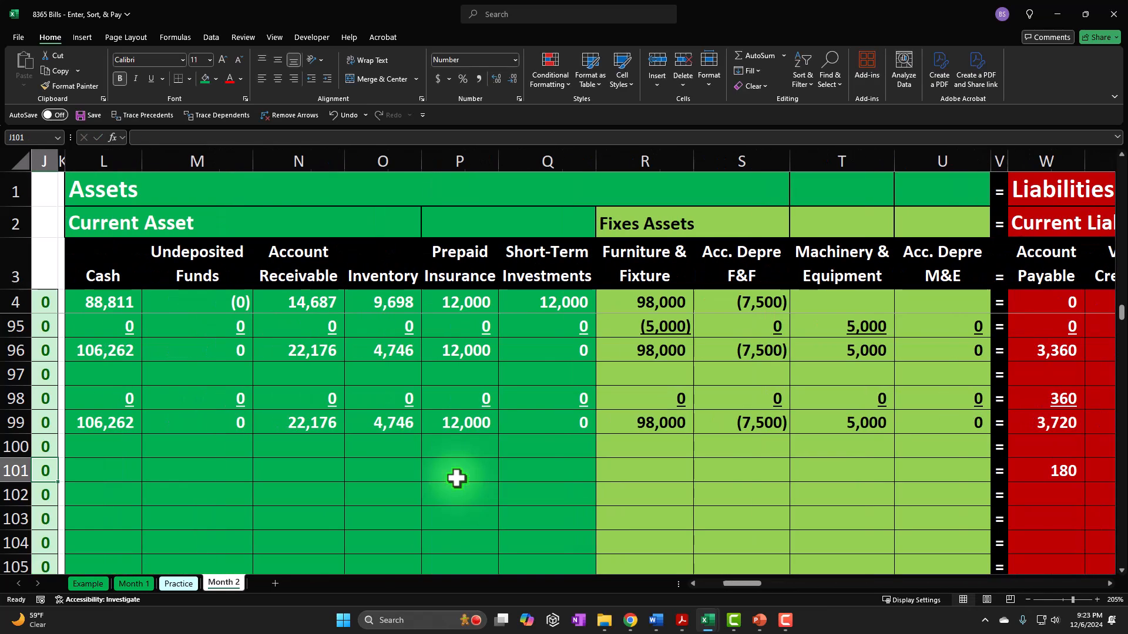
pyautogui.press('Right')
pyautogui.press('Right')
pyautogui.press('Right')
pyautogui.press('Right')
pyautogui.press('Right')
pyautogui.press('Right')
pyautogui.press('Right')
pyautogui.press('Right')
pyautogui.press('Right')
pyautogui.press('Right')
pyautogui.press('Right')
pyautogui.press('Right')
pyautogui.press('Right')
pyautogui.press('Right')
pyautogui.press('Right')
pyautogui.press('Right')
pyautogui.press('Right')
pyautogui.press('Right')
pyautogui.press('Right')
pyautogui.press('Right')
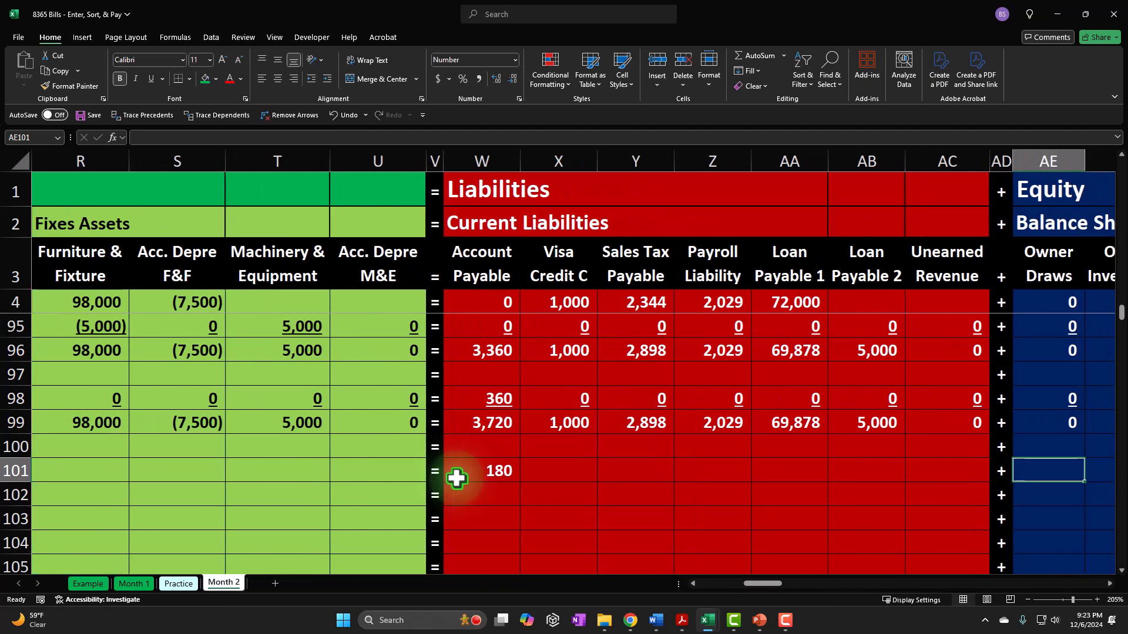
pyautogui.press('Left')
pyautogui.press('Left')
pyautogui.press('Left')
pyautogui.press('Left')
pyautogui.press('Right')
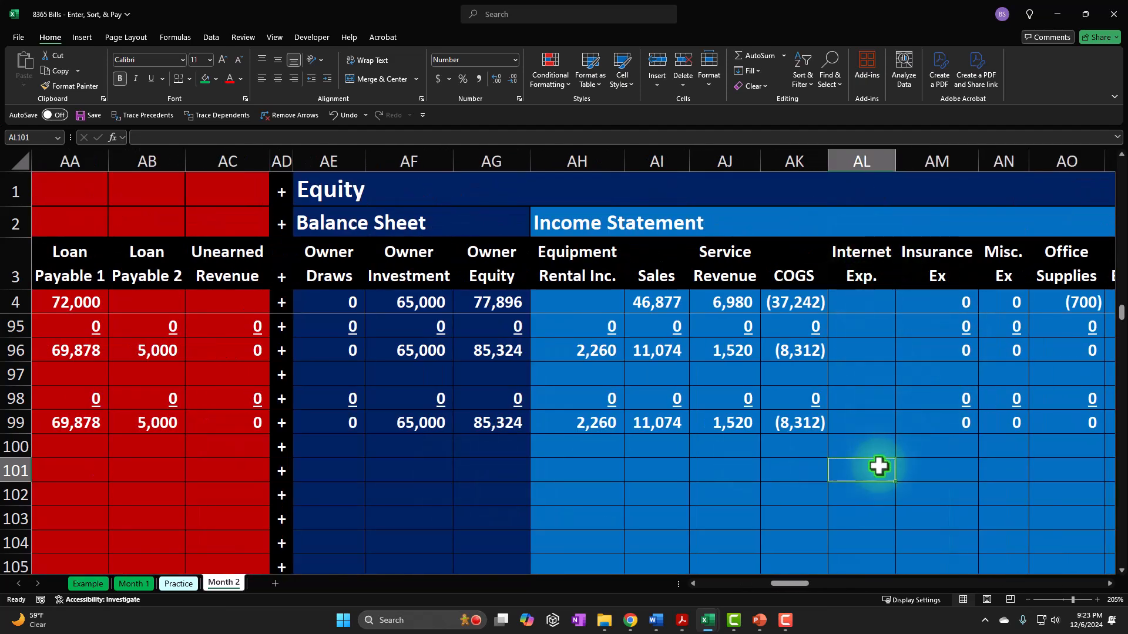
pyautogui.write('=')
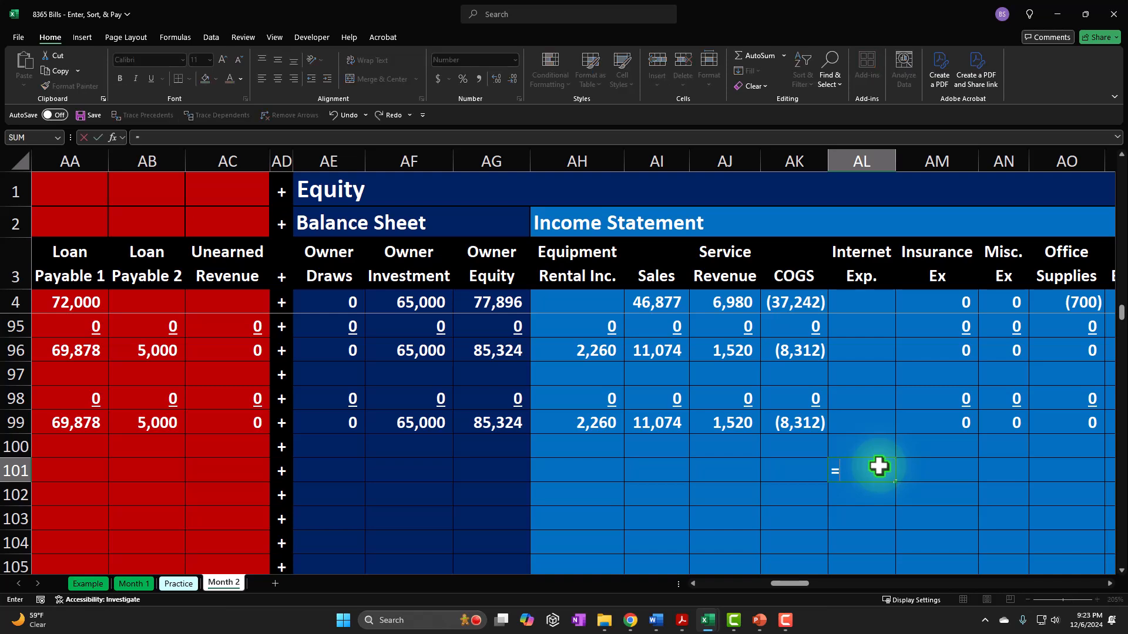
pyautogui.press('Left')
pyautogui.press('Left')
pyautogui.press('Left')
pyautogui.press('Left')
pyautogui.press('Left')
pyautogui.press('Left')
pyautogui.press('Left')
pyautogui.press('Left')
pyautogui.press('Left')
pyautogui.press('Left')
pyautogui.press('Left')
pyautogui.press('Left')
pyautogui.press('Left')
pyautogui.press('Left')
pyautogui.press('Left')
pyautogui.press('Left')
pyautogui.press('Left')
pyautogui.press('Left')
pyautogui.press('Left')
pyautogui.press('Left')
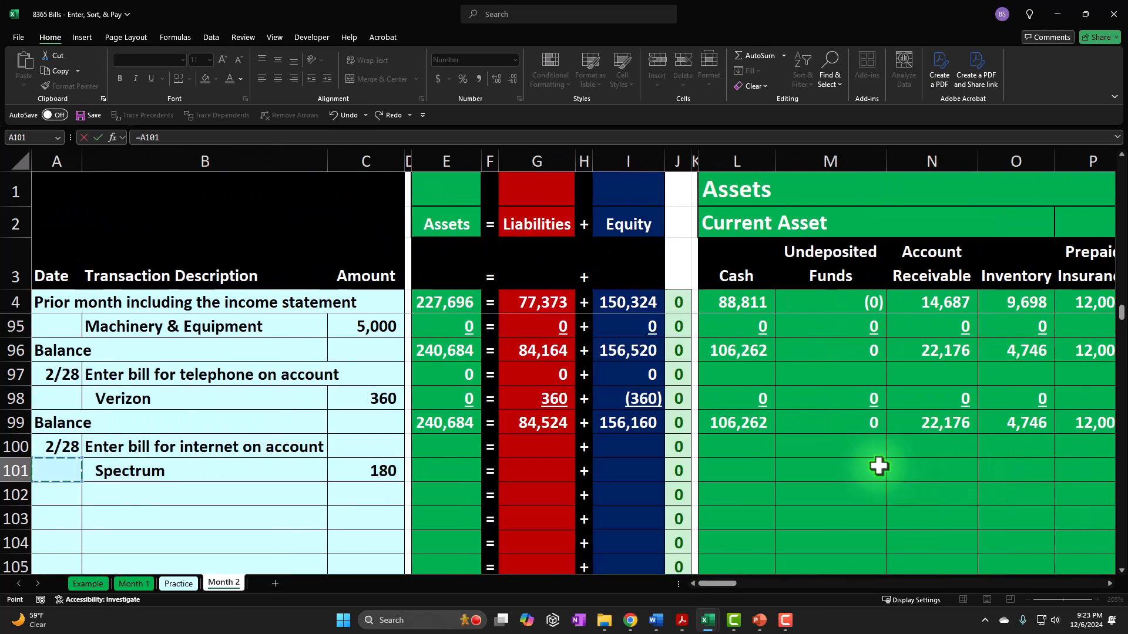
pyautogui.press('Right')
pyautogui.press('Return')
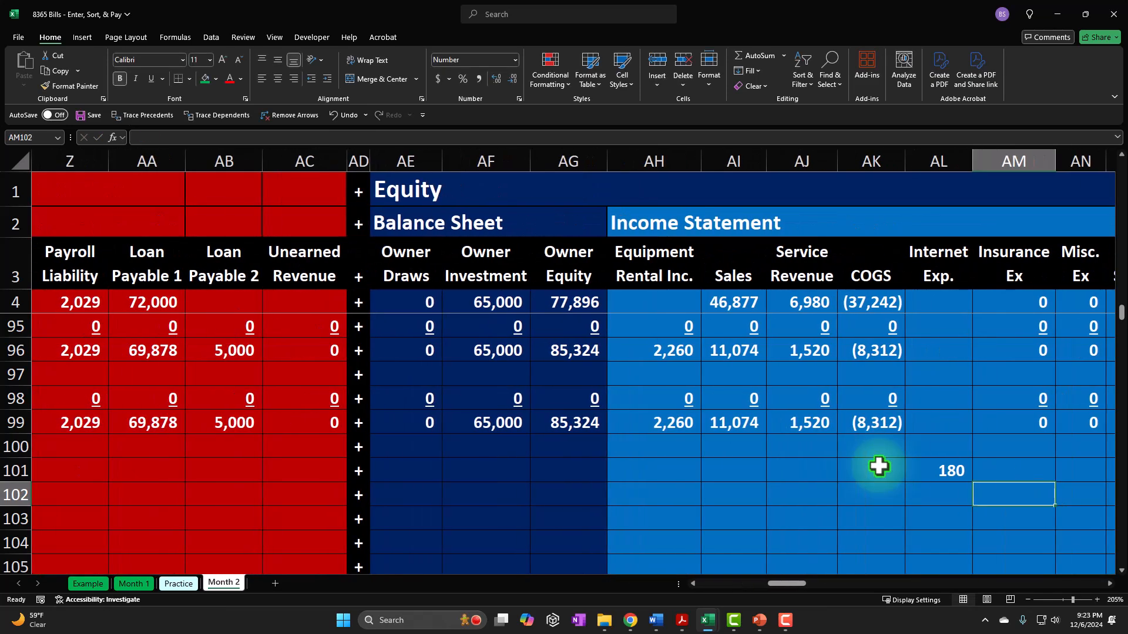
# - Make the internet expense in AL101 negative by changing its formula to =-C101
pyautogui.click(920, 473)
pyautogui.doubleClick(919, 473)
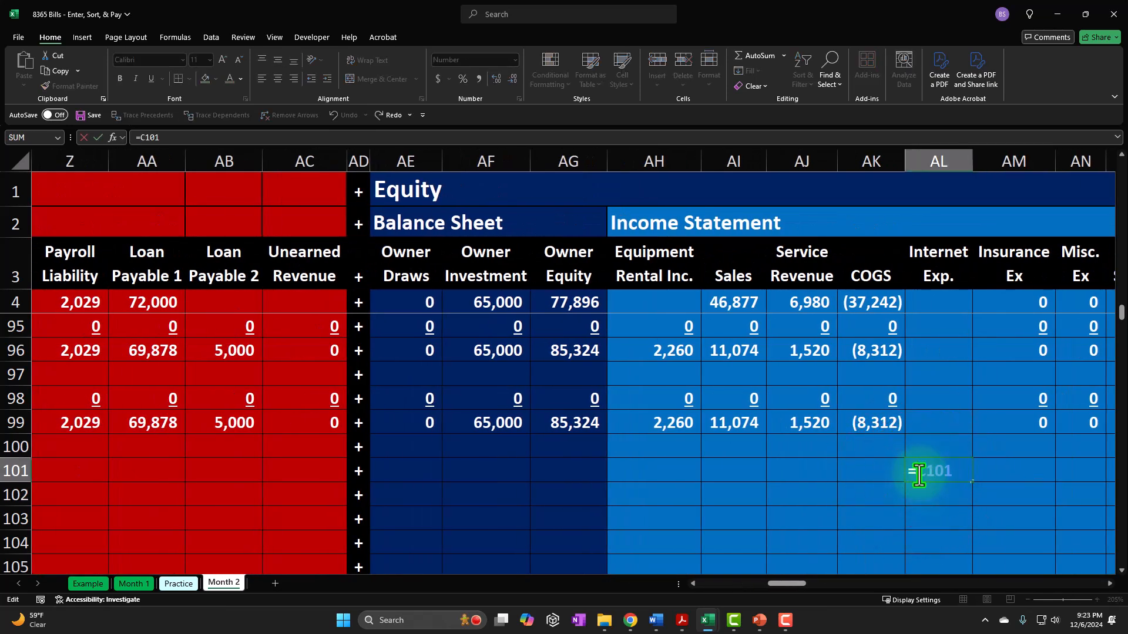
pyautogui.write('-')
pyautogui.press('Return')
pyautogui.click(920, 473)
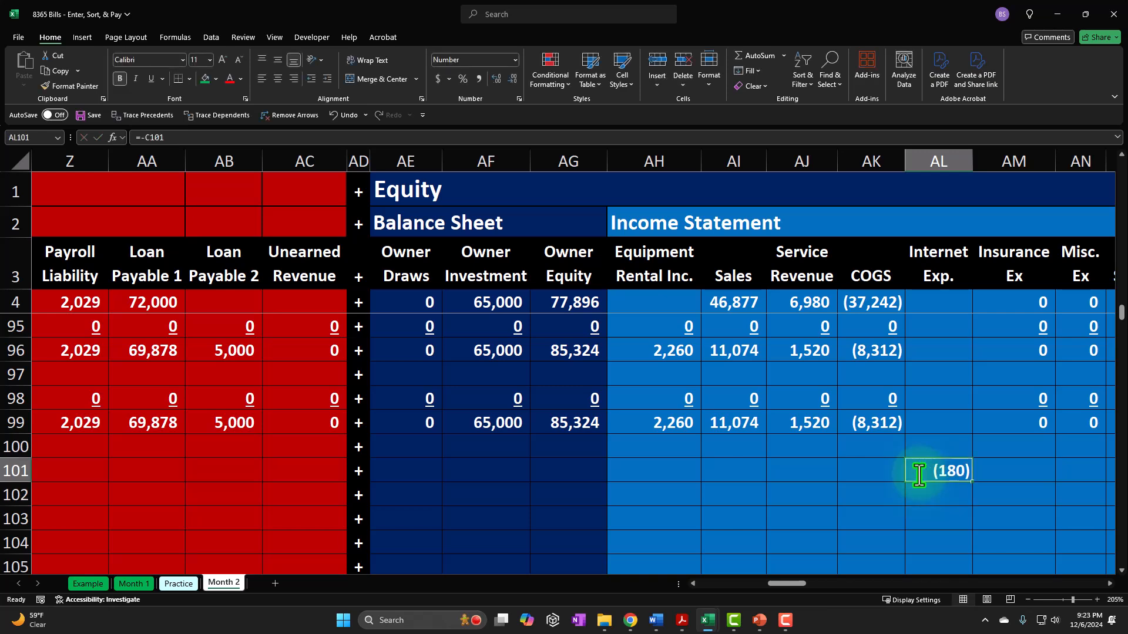
# - Enter 0 in row 101 for every asset account, from Cash in L101 through Acc. Depre M&E in U101
pyautogui.press('Left')
pyautogui.press('Left')
pyautogui.press('Left')
pyautogui.press('Left')
pyautogui.press('Left')
pyautogui.press('Left')
pyautogui.press('Left')
pyautogui.press('Left')
pyautogui.press('Left')
pyautogui.press('Left')
pyautogui.press('Left')
pyautogui.press('Left')
pyautogui.press('Left')
pyautogui.press('Left')
pyautogui.press('Left')
pyautogui.press('Left')
pyautogui.press('Left')
pyautogui.press('Left')
pyautogui.press('Left')
pyautogui.press('Left')
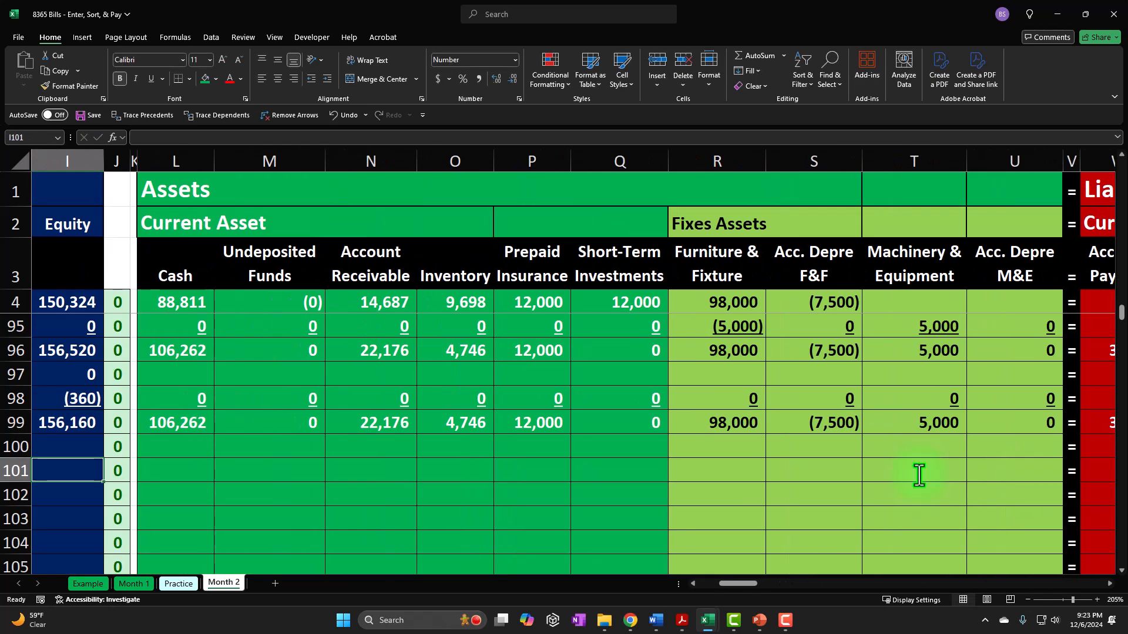
pyautogui.press('Right')
pyautogui.press('Right')
pyautogui.press('Right')
pyautogui.write('0')
pyautogui.press('Right')
pyautogui.write('0')
pyautogui.press('Right')
pyautogui.write('0')
pyautogui.press('Right')
pyautogui.write('0')
pyautogui.press('Right')
pyautogui.write('0')
pyautogui.press('Right')
pyautogui.write('0')
pyautogui.press('Right')
pyautogui.write('0')
pyautogui.press('Right')
pyautogui.write('0')
pyautogui.press('Right')
# - Set Account Payable in W101 to 180 and enter 0 for the other liabilities in X101 through AC101
pyautogui.write('0')
pyautogui.press('Right')
pyautogui.press('Right')
pyautogui.write('0')
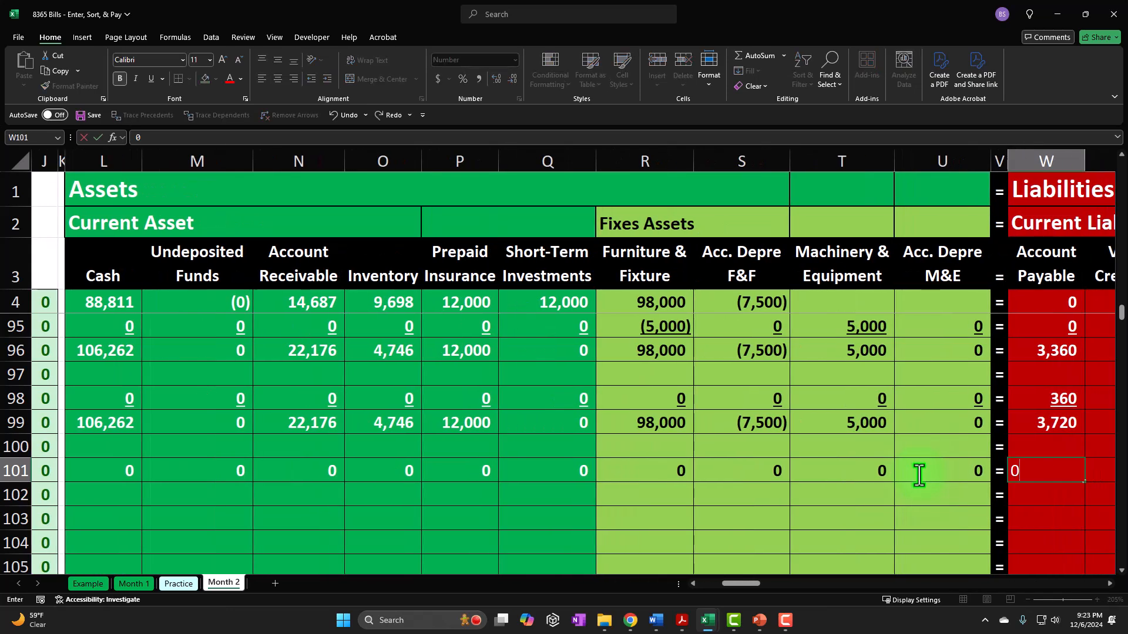
pyautogui.press('BackSpace')
pyautogui.write('180')
pyautogui.press('Right')
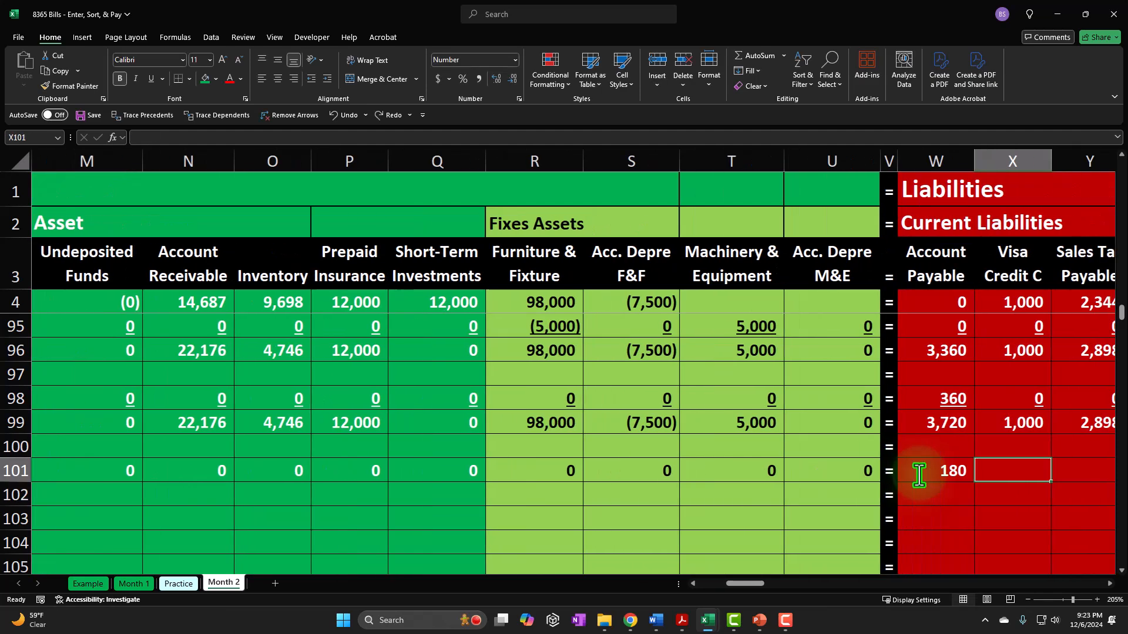
pyautogui.press('0')
pyautogui.press('Right')
pyautogui.press('0')
pyautogui.press('Right')
pyautogui.press('0')
pyautogui.press('Right')
pyautogui.press('0')
# - Enter 0 in row 101 for the equity and income accounts from Owner Draws in AE101 through COGS in AK101
pyautogui.press('Right')
pyautogui.press('0')
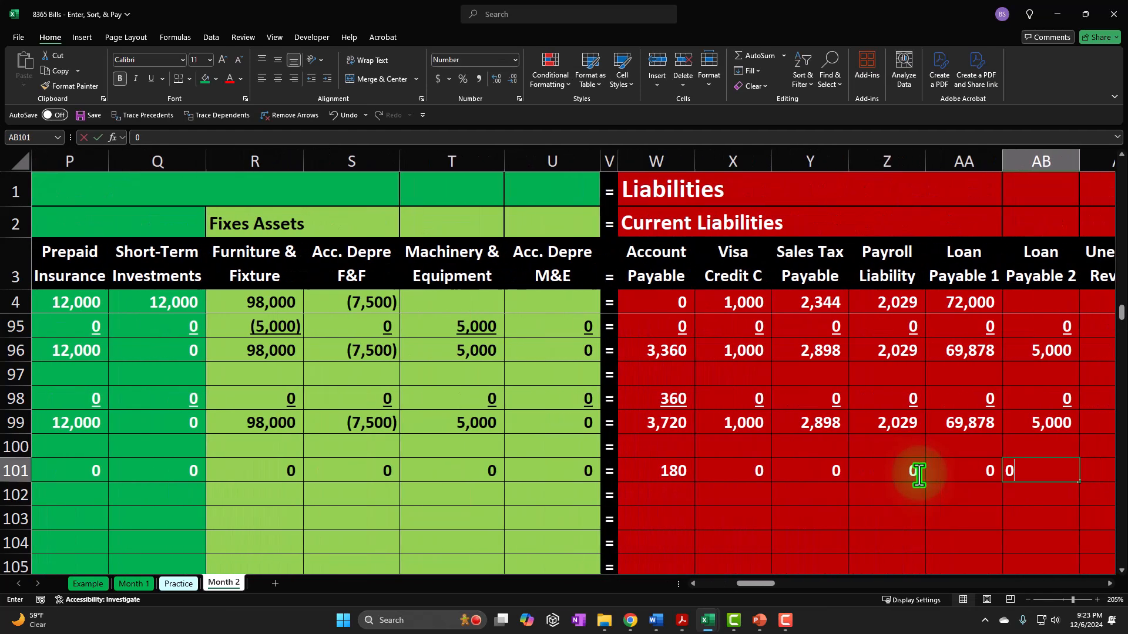
pyautogui.press('Right')
pyautogui.press('0')
pyautogui.press('Right')
pyautogui.press('Right')
pyautogui.write('0')
pyautogui.press('Right')
pyautogui.write('0')
pyautogui.press('Right')
pyautogui.write('0')
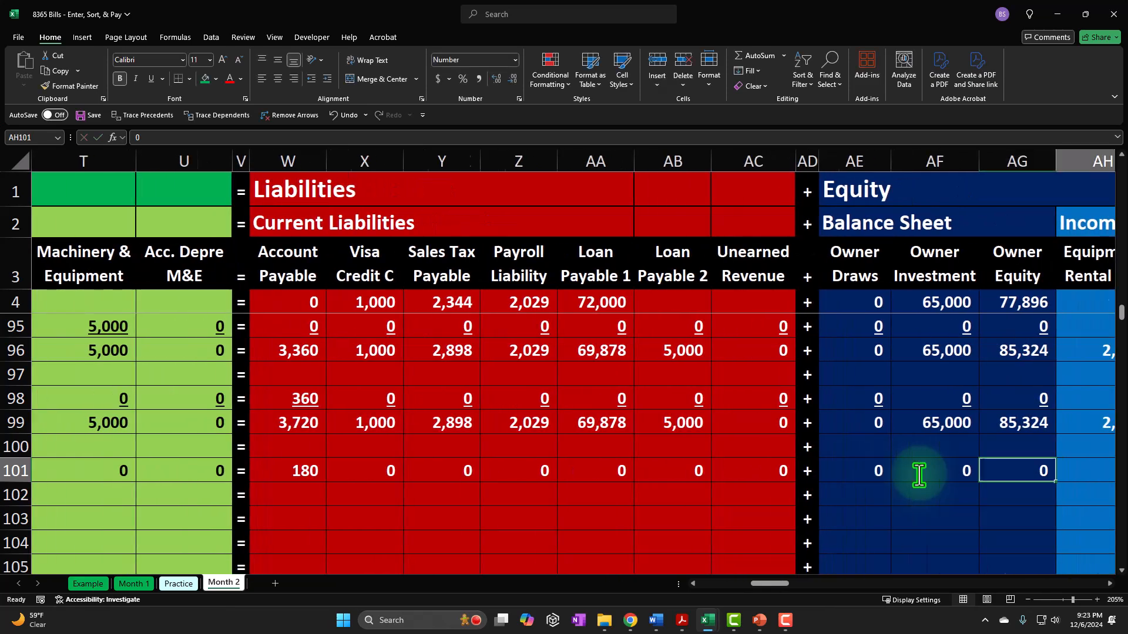
pyautogui.press('Right')
pyautogui.write('0')
pyautogui.press('Right')
pyautogui.write('0')
# - Enter 0 in row 101 for the accounts after Internet Exp., from Insurance Ex in AM101 through Interest Expense in AU101
pyautogui.press('Right')
pyautogui.write('0')
pyautogui.press('Right')
pyautogui.press('Right')
pyautogui.press('0')
pyautogui.press('Right')
pyautogui.press('0')
pyautogui.press('Right')
pyautogui.press('0')
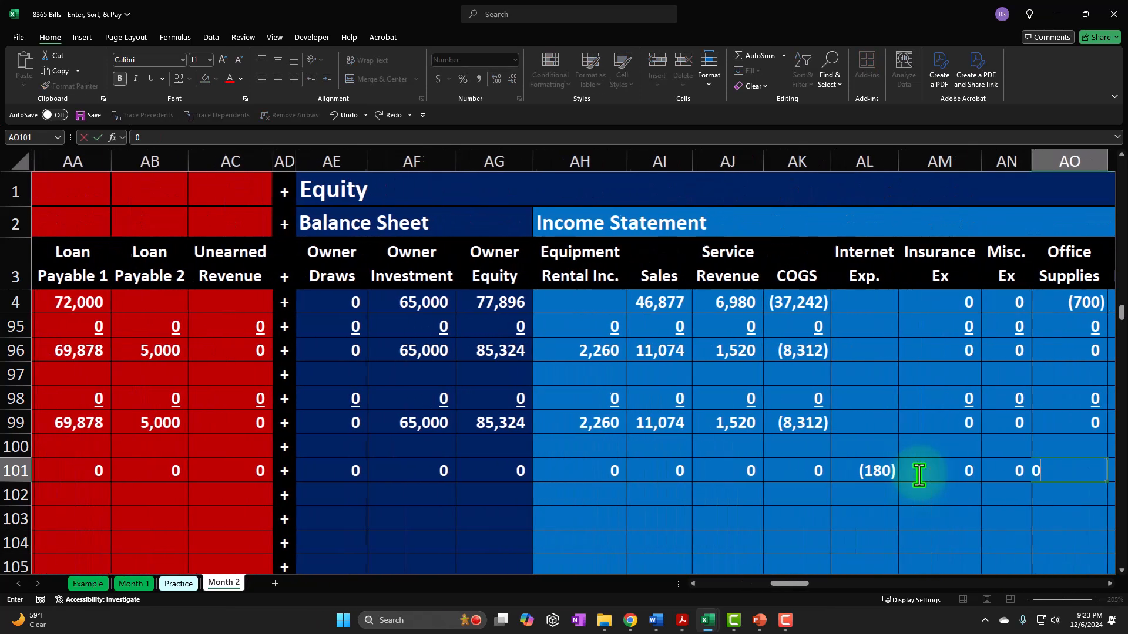
pyautogui.press('Right')
pyautogui.press('0')
pyautogui.press('Right')
pyautogui.press('0')
pyautogui.press('Right')
pyautogui.press('0')
pyautogui.press('Right')
pyautogui.press('0')
# - Insert a new column before Total in the Accounts Payable Subsidiary Ledger
pyautogui.press('Right')
pyautogui.write('0')
pyautogui.press('Right')
pyautogui.write('0')
pyautogui.press('Right')
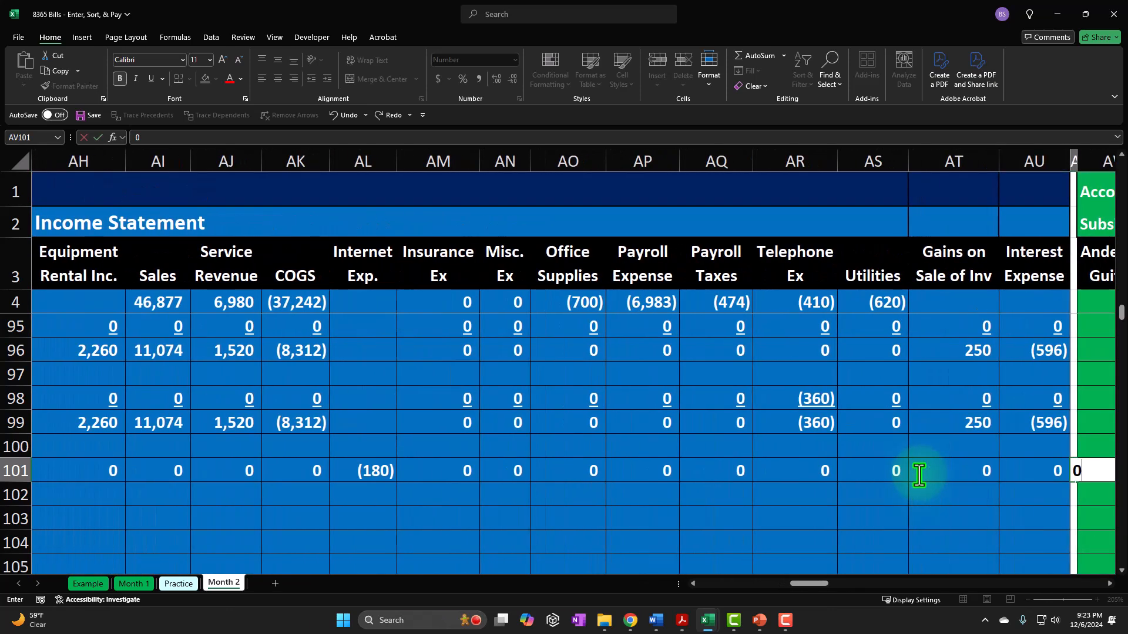
pyautogui.press('Right')
pyautogui.press('Right')
pyautogui.press('Right')
pyautogui.press('Right')
pyautogui.press('Right')
pyautogui.press('Right')
pyautogui.press('Right')
pyautogui.press('Right')
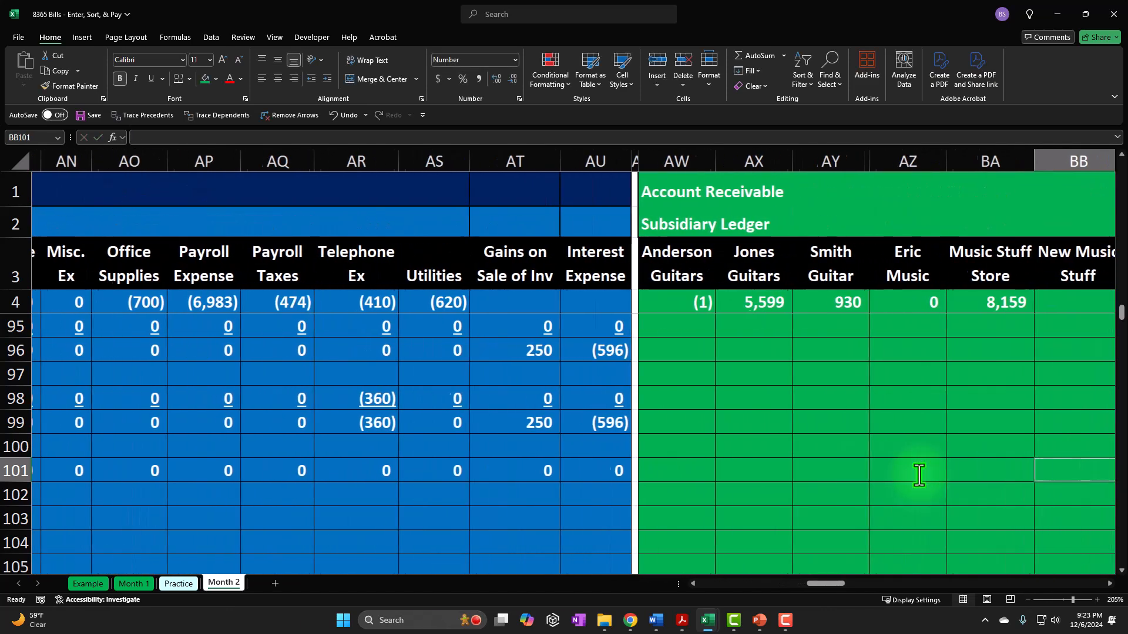
pyautogui.press('Right')
pyautogui.press('Right')
pyautogui.press('Right')
pyautogui.press('Right')
pyautogui.press('Right')
pyautogui.press('Right')
pyautogui.press('Right')
pyautogui.press('Right')
pyautogui.press('Right')
pyautogui.press('Right')
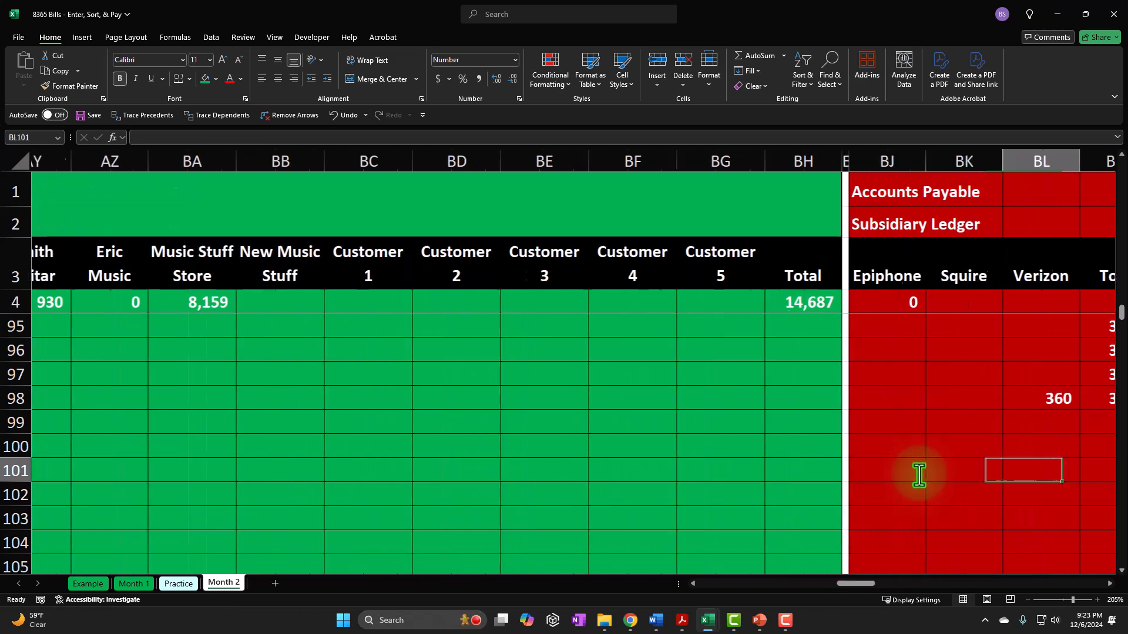
pyautogui.press('Right')
pyautogui.press('Right')
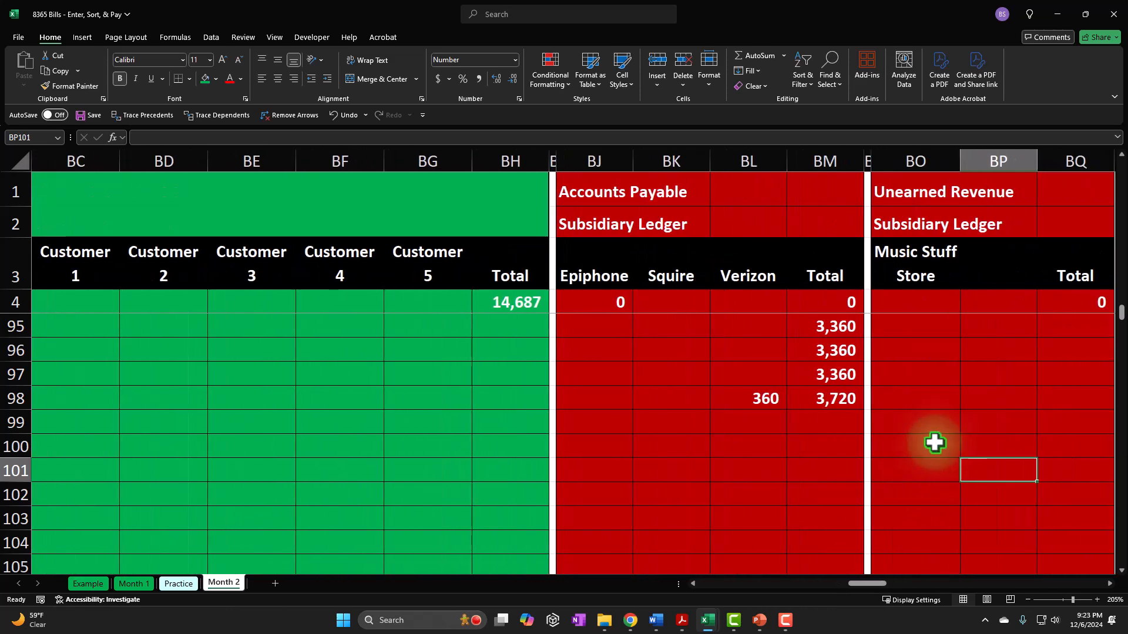
pyautogui.click(825, 159)
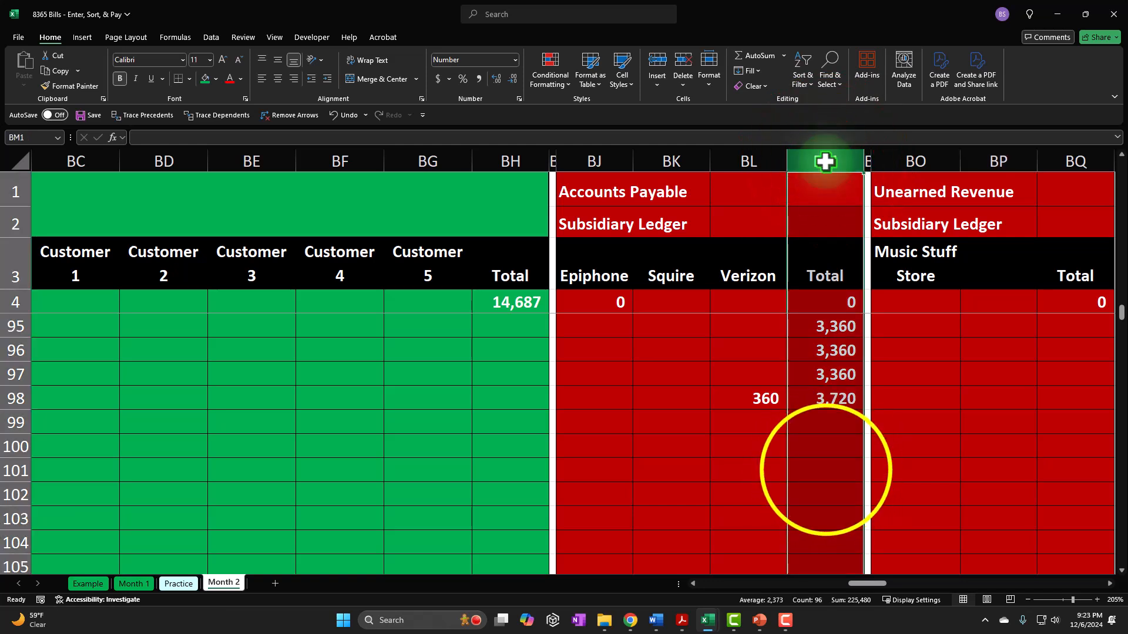
pyautogui.rightClick(827, 469)
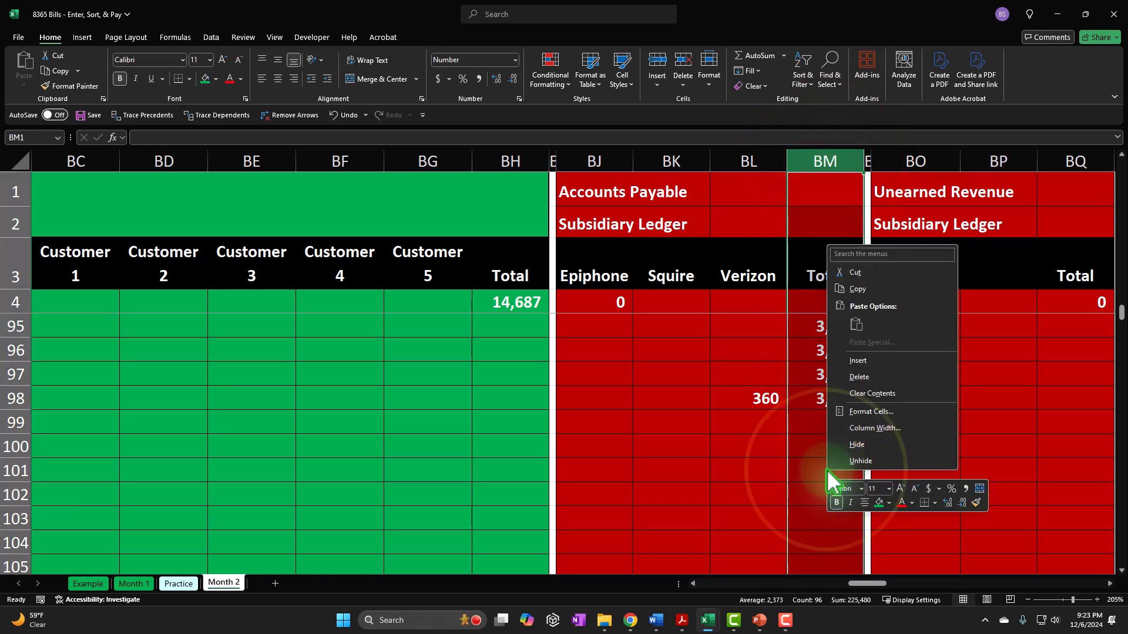
pyautogui.click(857, 357)
# - Label the new vendor column Spectrum in BM3
pyautogui.click(810, 268)
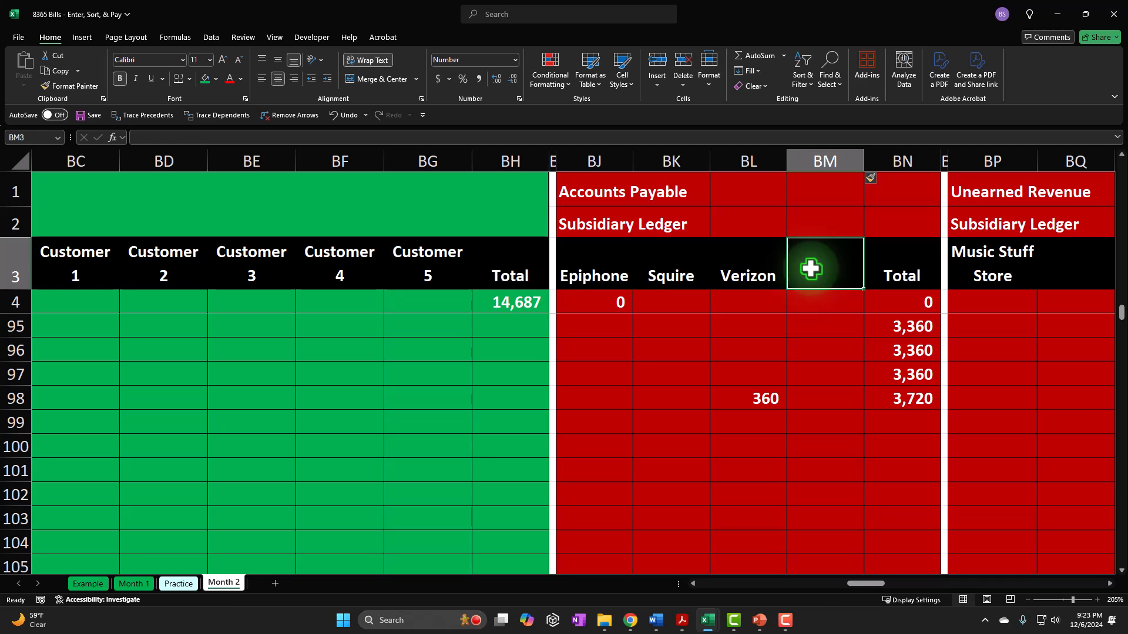
pyautogui.write('Spectrum')
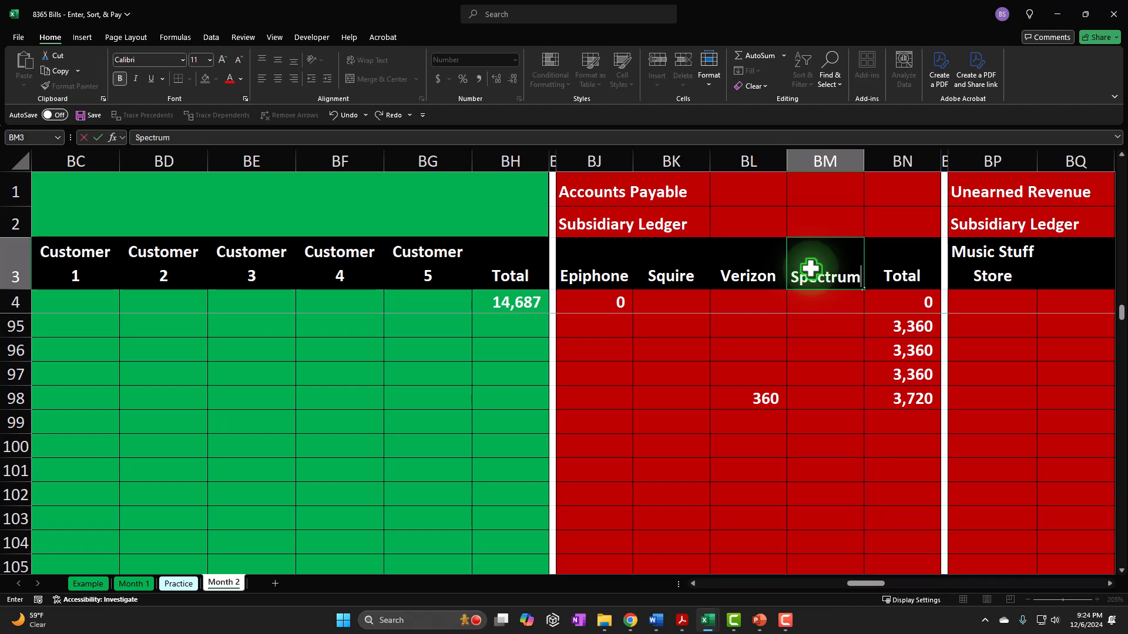
pyautogui.click(813, 442)
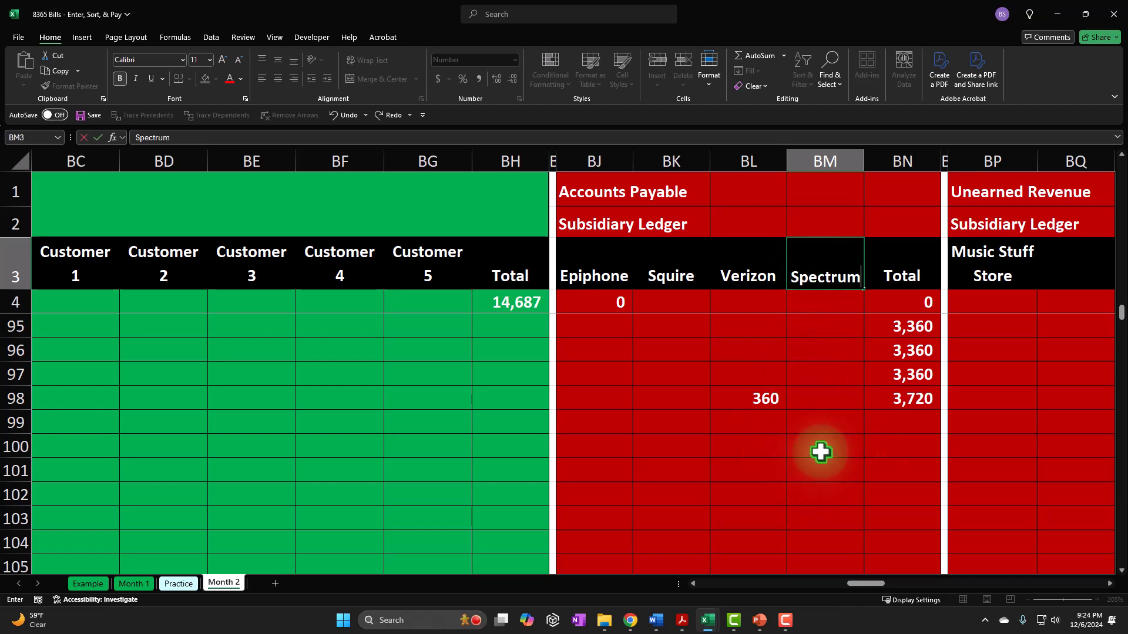
# - Link the Spectrum subsidiary ledger cell BM101 to the Account Payable amount in W101
pyautogui.press('Left')
pyautogui.press('Left')
pyautogui.press('Left')
pyautogui.press('Left')
pyautogui.press('Left')
pyautogui.press('Left')
pyautogui.press('Left')
pyautogui.press('Left')
pyautogui.press('Left')
pyautogui.press('Left')
pyautogui.press('Left')
pyautogui.press('Left')
pyautogui.press('Left')
pyautogui.press('Left')
pyautogui.press('Left')
pyautogui.press('Left')
pyautogui.press('Left')
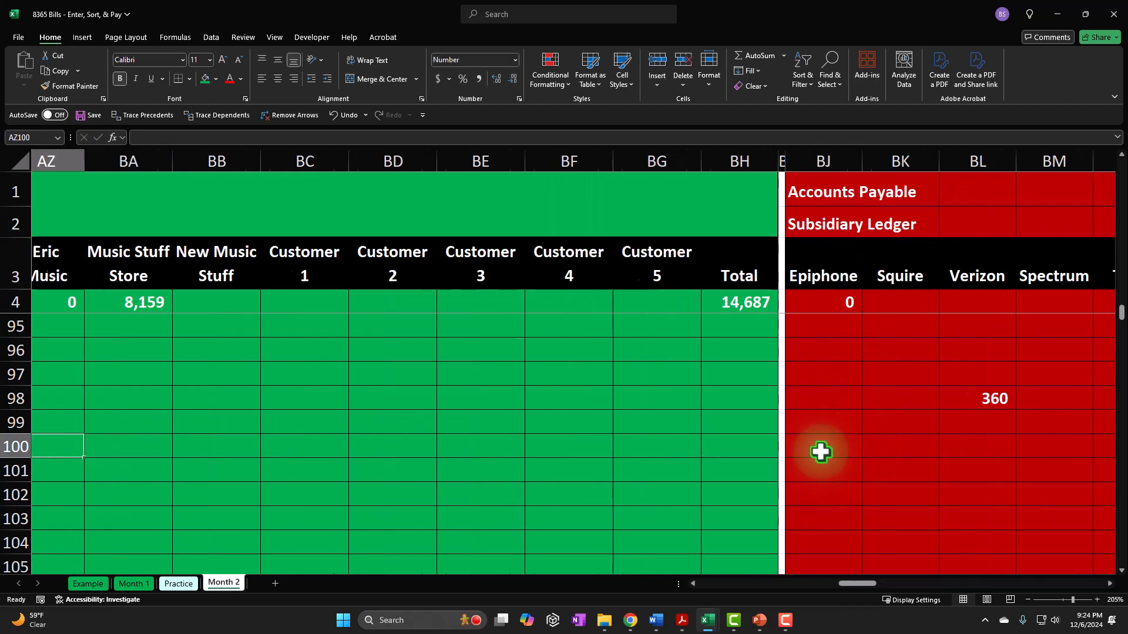
pyautogui.press('Down')
pyautogui.press('Left')
pyautogui.press('Right')
pyautogui.press('Right')
pyautogui.press('Right')
pyautogui.press('Right')
pyautogui.press('Right')
pyautogui.press('Right')
pyautogui.press('Right')
pyautogui.press('Right')
pyautogui.press('Right')
pyautogui.press('Right')
pyautogui.press('Right')
pyautogui.press('Right')
pyautogui.press('Right')
pyautogui.press('Right')
pyautogui.press('Right')
pyautogui.press('Right')
pyautogui.press('Right')
pyautogui.press('Right')
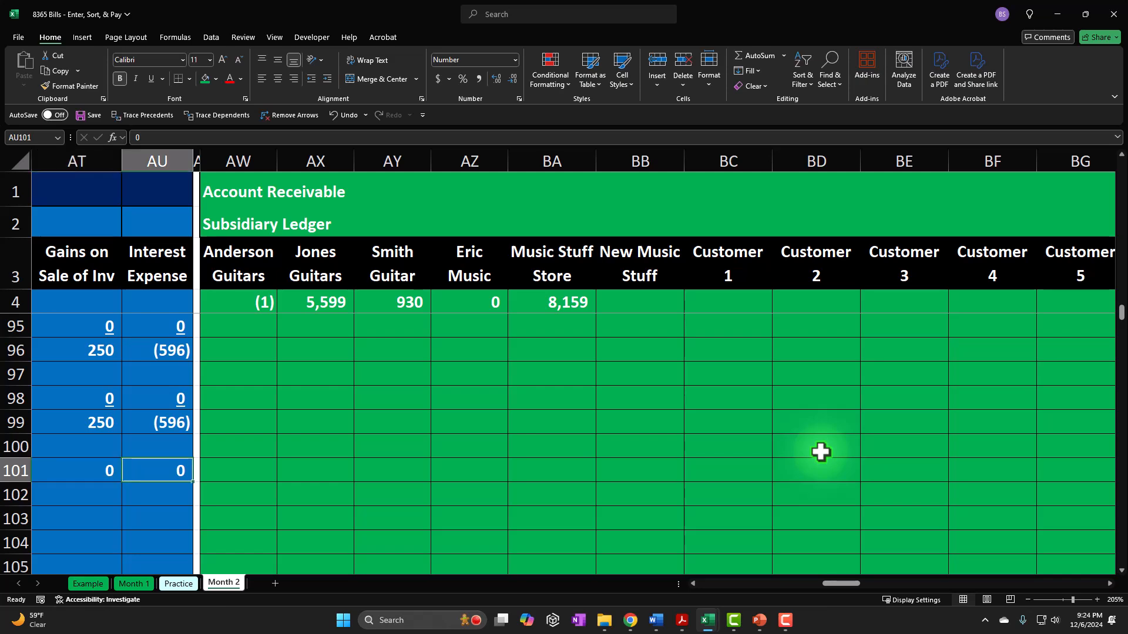
pyautogui.press('Right')
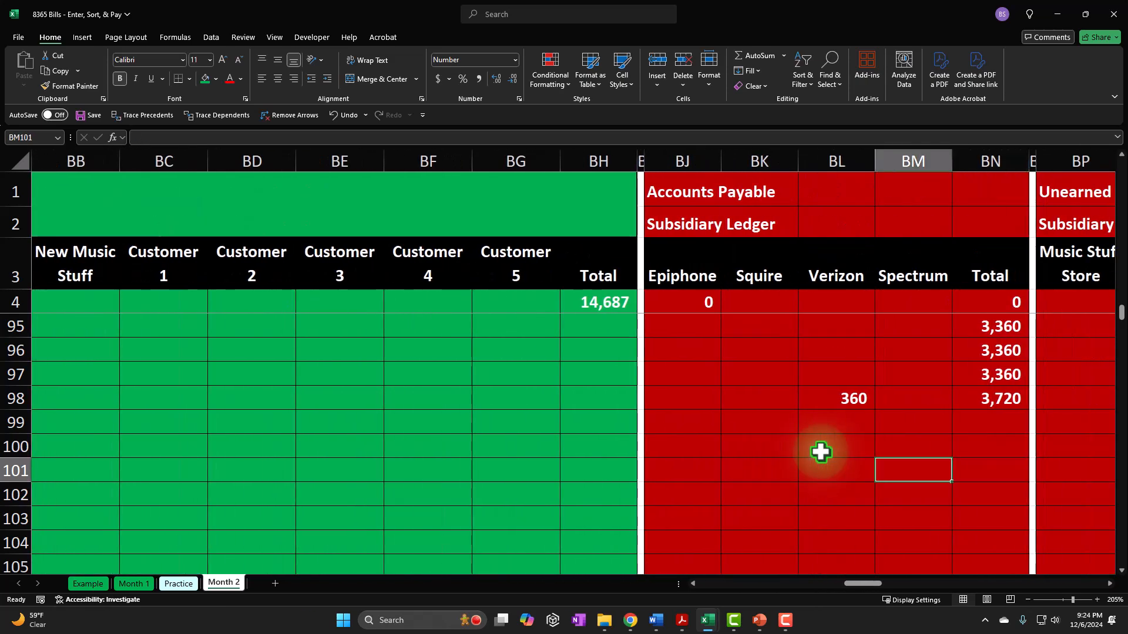
pyautogui.write('=')
pyautogui.press('Left')
pyautogui.press('Left')
pyautogui.press('Left')
pyautogui.press('Left')
pyautogui.press('Left')
pyautogui.press('Left')
pyautogui.press('Left')
pyautogui.press('Left')
pyautogui.press('Left')
pyautogui.press('Left')
pyautogui.press('Left')
pyautogui.press('Left')
pyautogui.press('Left')
pyautogui.press('Left')
pyautogui.press('Left')
pyautogui.press('Left')
pyautogui.press('Left')
pyautogui.press('Left')
pyautogui.press('Left')
pyautogui.press('Left')
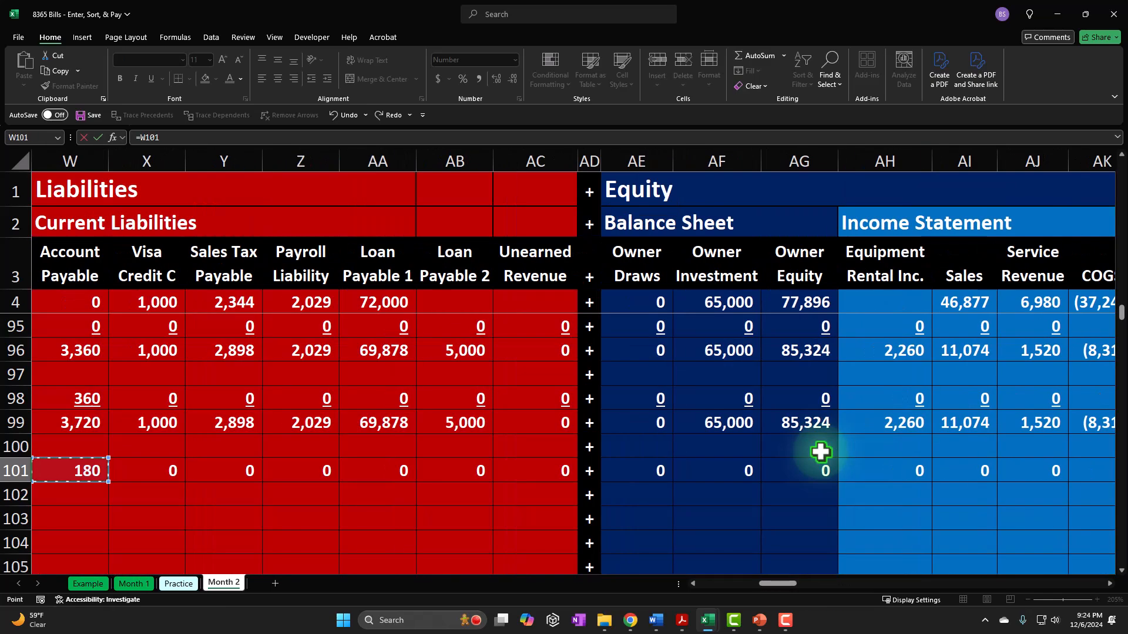
pyautogui.press('Return')
# - Extend the vendor total formula in BN98 to include the Spectrum column, summing BJ98:BM98, and fill it down to BN101
pyautogui.press('Right')
pyautogui.press('Right')
pyautogui.press('Right')
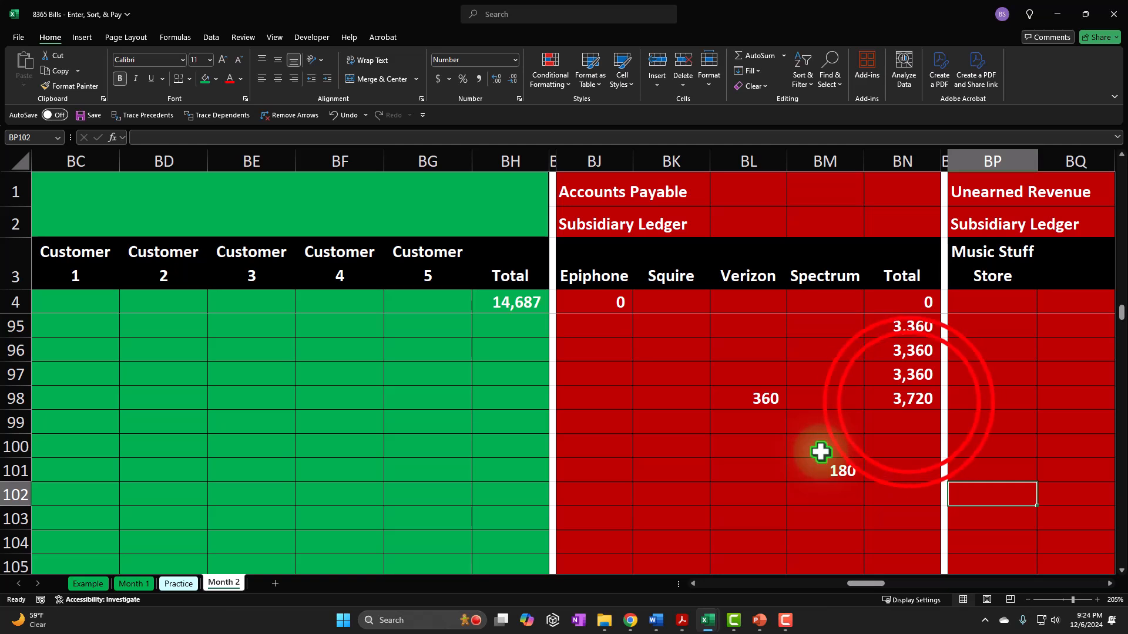
pyautogui.doubleClick(910, 403)
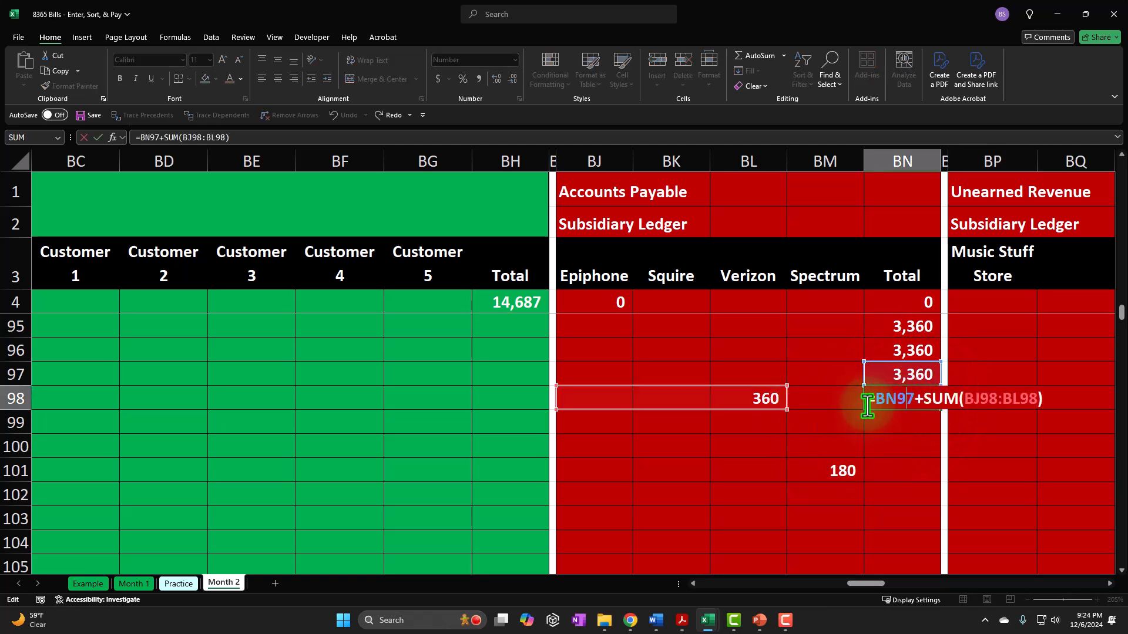
pyautogui.moveTo(786, 410); pyautogui.dragTo(839, 414)
pyautogui.press('Return')
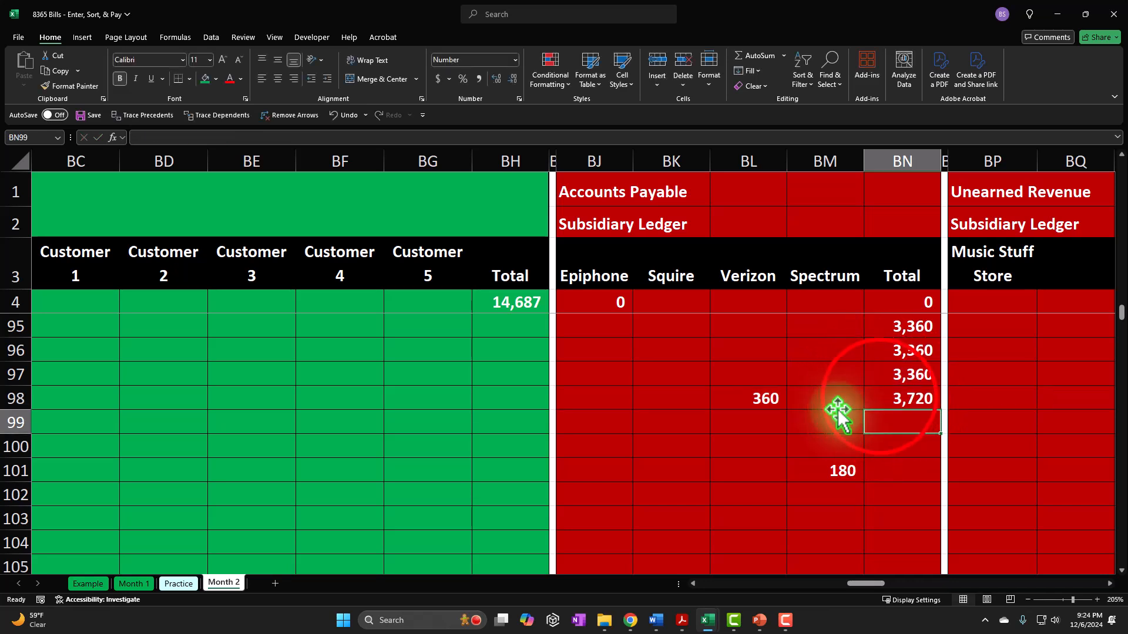
pyautogui.click(877, 399)
pyautogui.moveTo(946, 411); pyautogui.dragTo(926, 484)
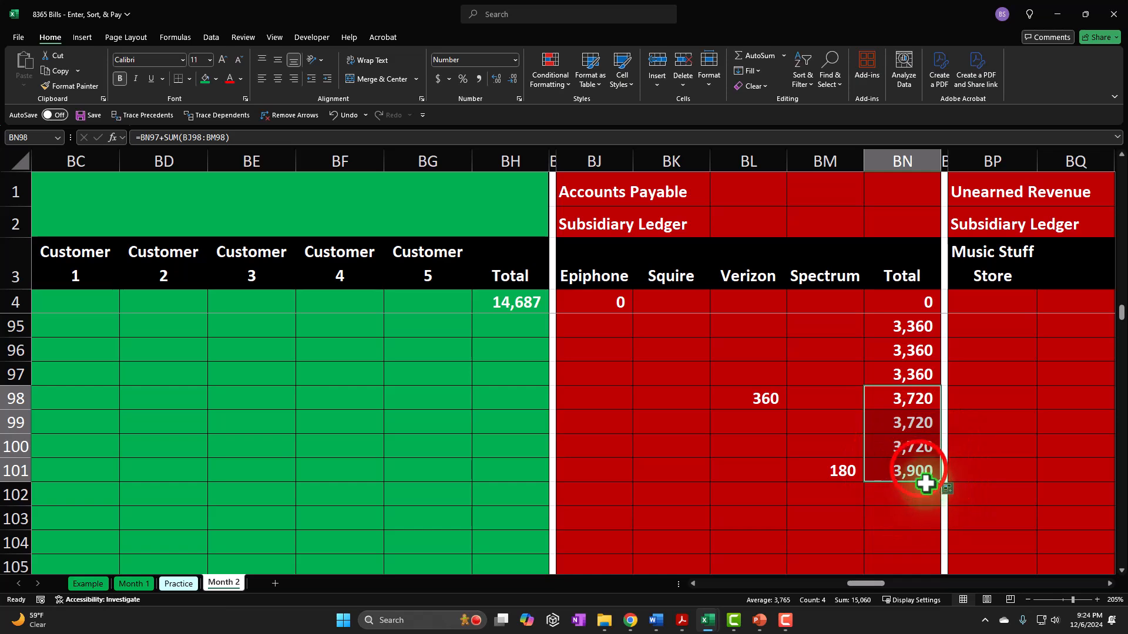
pyautogui.click(919, 468)
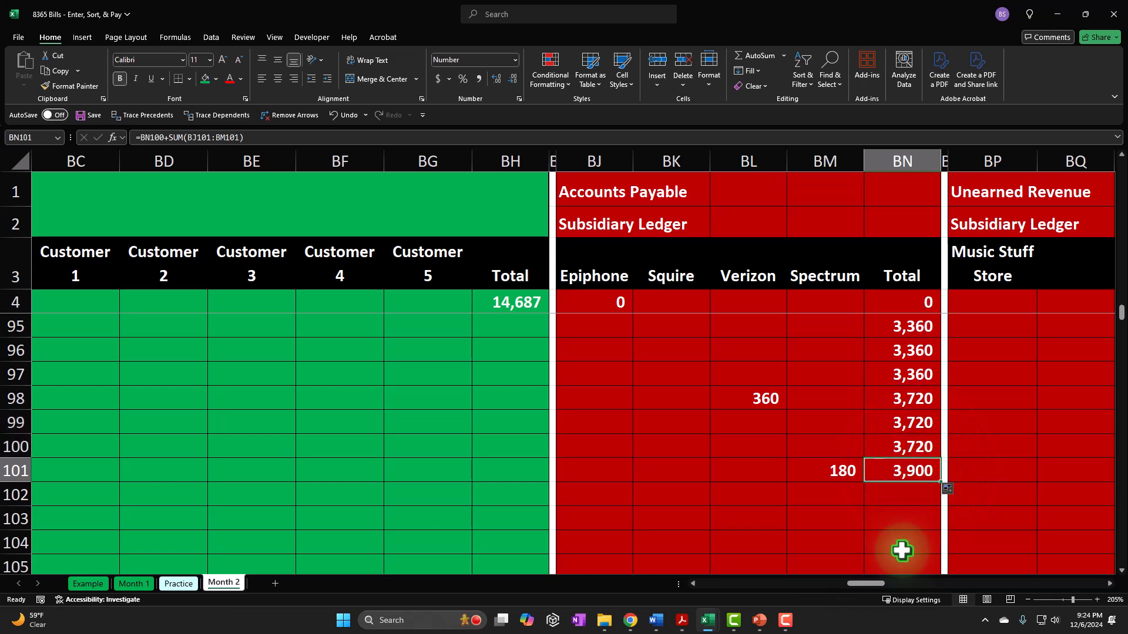
# - Check the sum of the Account Payable cells W99:W101 against the vendor subsidiary ledger total
pyautogui.press('Left')
pyautogui.press('Left')
pyautogui.press('Left')
pyautogui.press('Left')
pyautogui.press('Left')
pyautogui.press('Left')
pyautogui.press('Left')
pyautogui.press('Left')
pyautogui.press('Left')
pyautogui.press('Left')
pyautogui.press('Left')
pyautogui.press('Left')
pyautogui.press('Left')
pyautogui.press('Left')
pyautogui.press('Left')
pyautogui.press('Left')
pyautogui.press('Left')
pyautogui.press('Left')
pyautogui.press('Left')
pyautogui.press('Left')
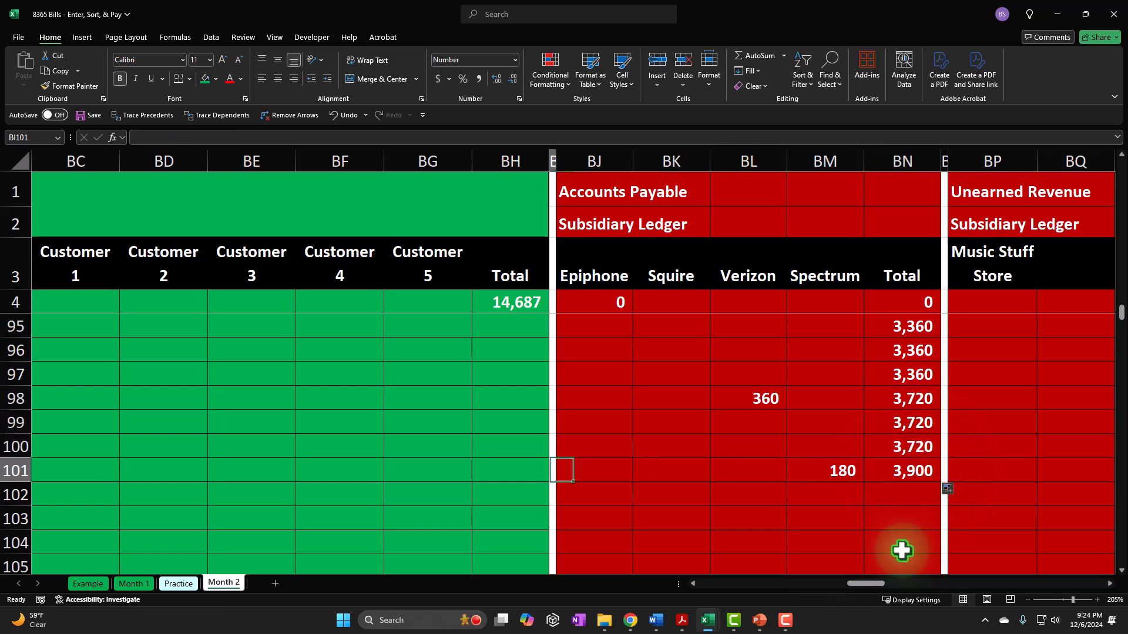
pyautogui.press('Left')
pyautogui.press('Left')
pyautogui.press('Left')
pyautogui.press('Left')
pyautogui.press('Left')
pyautogui.press('Left')
pyautogui.press('Left')
pyautogui.press('Left')
pyautogui.press('Left')
pyautogui.press('Left')
pyautogui.press('Left')
pyautogui.press('Left')
pyautogui.press('Left')
pyautogui.press('Right')
pyautogui.press('Right')
pyautogui.press('Right')
pyautogui.press('Right')
pyautogui.press('Right')
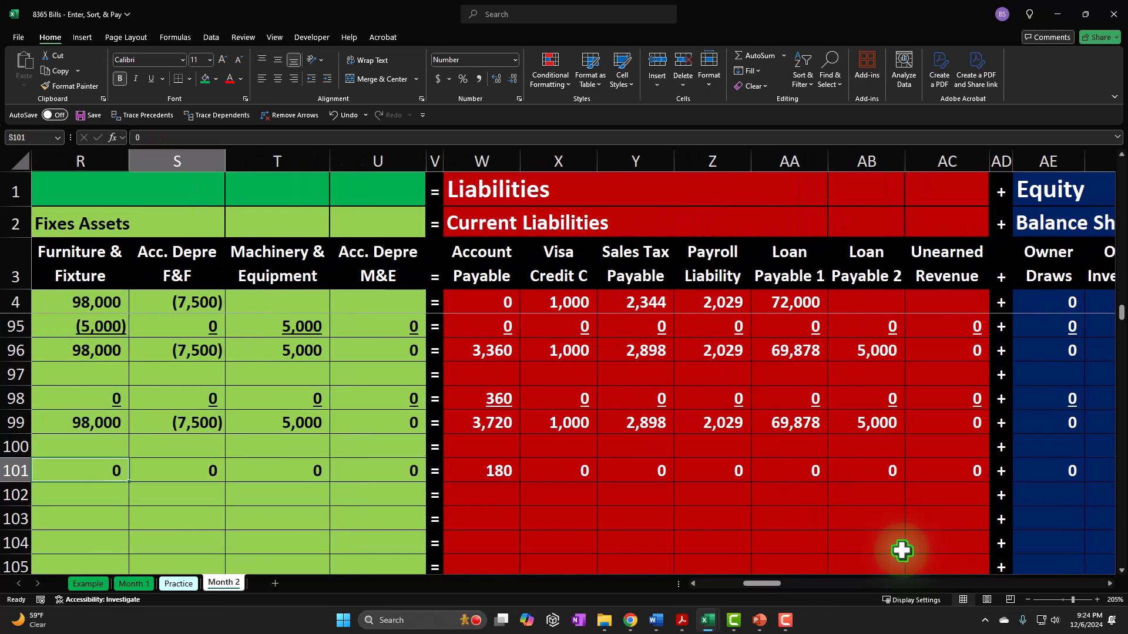
pyautogui.press('Up')
pyautogui.press('Up')
pyautogui.hotkey('shift', 'Down')
pyautogui.hotkey('shift', 'Down')
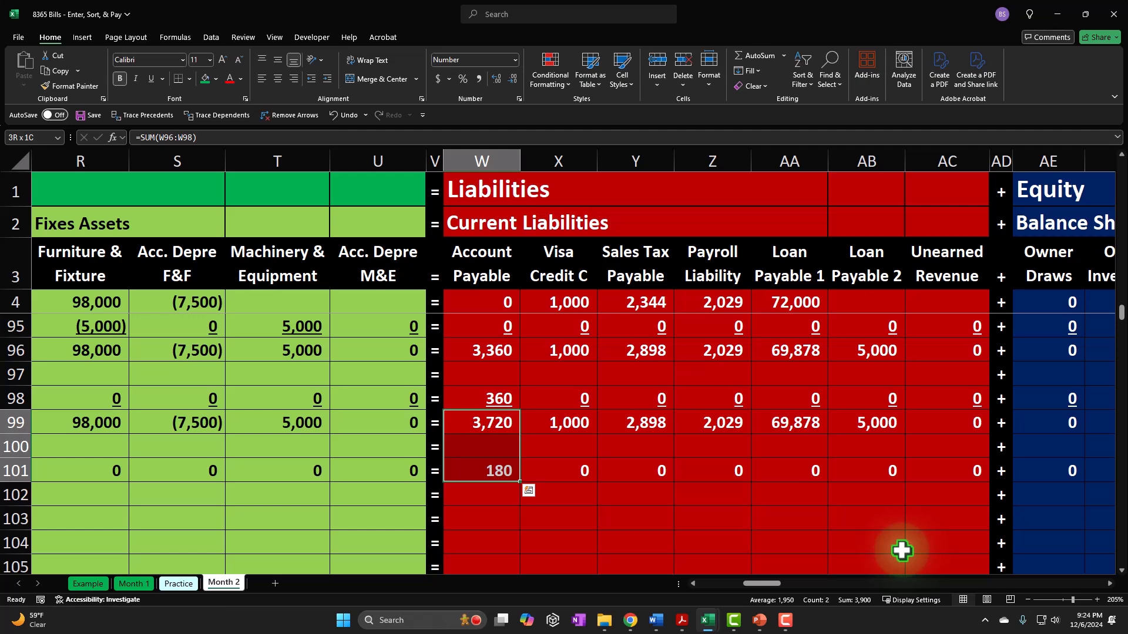
pyautogui.press('Down')
pyautogui.press('Down')
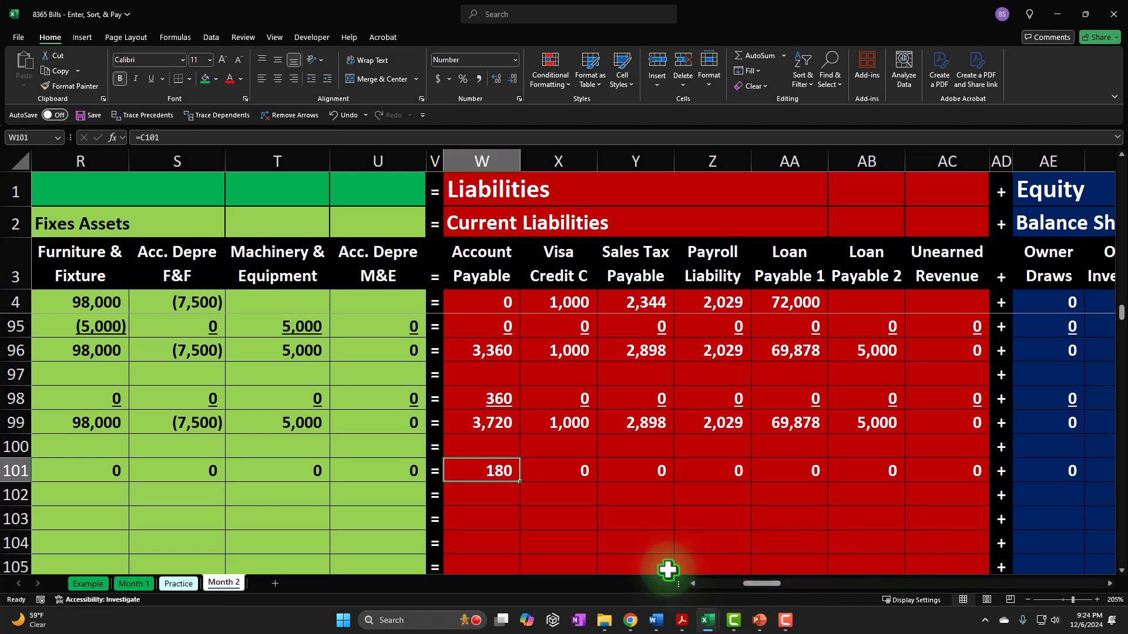
# - Underline the row 101 transaction amounts from Cash in L101 through Interest Expense in AU101
pyautogui.press('Left')
pyautogui.press('Left')
pyautogui.press('Left')
pyautogui.press('Left')
pyautogui.press('Left')
pyautogui.press('Left')
pyautogui.press('Left')
pyautogui.press('Left')
pyautogui.press('Left')
pyautogui.press('Left')
pyautogui.press('Left')
pyautogui.press('Left')
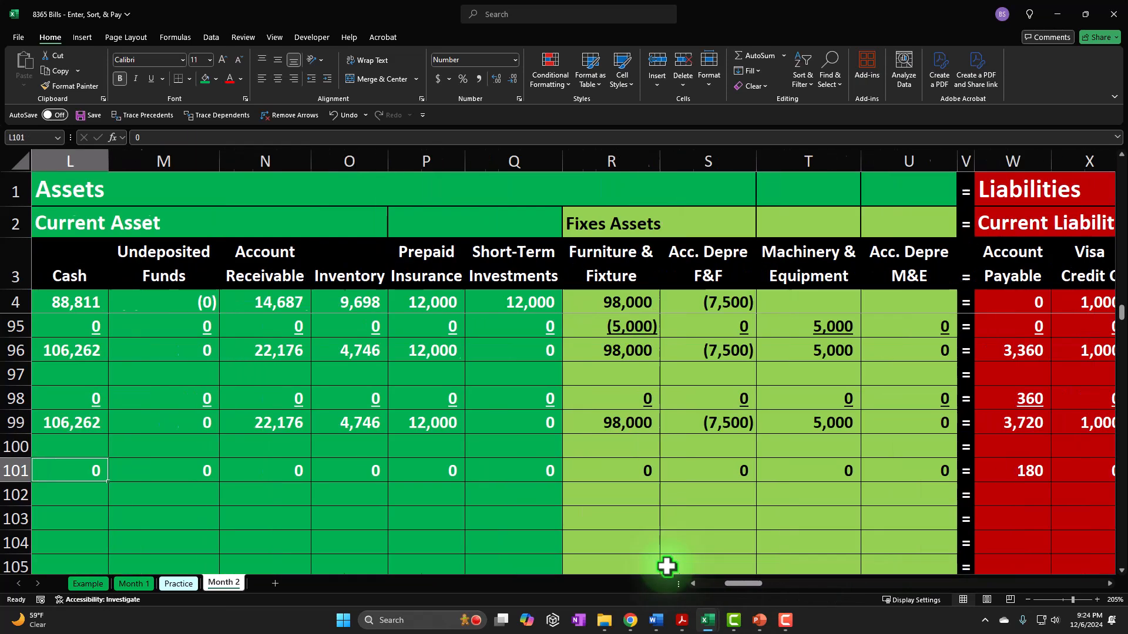
pyautogui.hotkey('shift', 'Right')
pyautogui.hotkey('shift', 'Right')
pyautogui.hotkey('shift', 'Right')
pyautogui.hotkey('shift', 'Right')
pyautogui.hotkey('shift', 'Right')
pyautogui.hotkey('shift', 'Right')
pyautogui.hotkey('shift', 'Right')
pyautogui.hotkey('shift', 'Right')
pyautogui.hotkey('shift', 'Right')
pyautogui.hotkey('shift', 'Right')
pyautogui.hotkey('shift', 'Right')
pyautogui.hotkey('shift', 'Right')
pyautogui.hotkey('shift', 'Right')
pyautogui.hotkey('shift', 'Right')
pyautogui.hotkey('shift', 'Right')
pyautogui.hotkey('shift', 'Right')
pyautogui.hotkey('shift', 'Right')
pyautogui.hotkey('shift', 'Right')
pyautogui.hotkey('shift', 'Right')
pyautogui.hotkey('shift', 'Right')
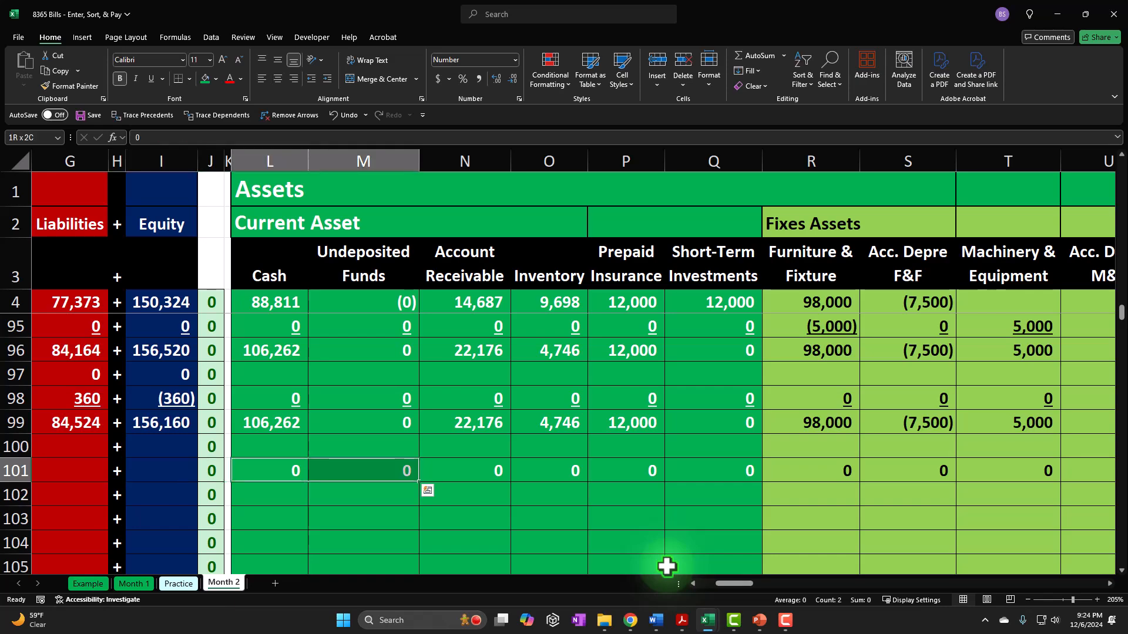
pyautogui.hotkey('shift', 'Right')
pyautogui.hotkey('shift', 'Right')
pyautogui.hotkey('shift', 'Right')
pyautogui.hotkey('shift', 'Right')
pyautogui.hotkey('shift', 'Right')
pyautogui.hotkey('shift', 'Right')
pyautogui.hotkey('shift', 'Right')
pyautogui.hotkey('shift', 'Right')
pyautogui.hotkey('shift', 'Right')
pyautogui.hotkey('shift', 'Right')
pyautogui.hotkey('shift', 'Right')
pyautogui.hotkey('shift', 'Right')
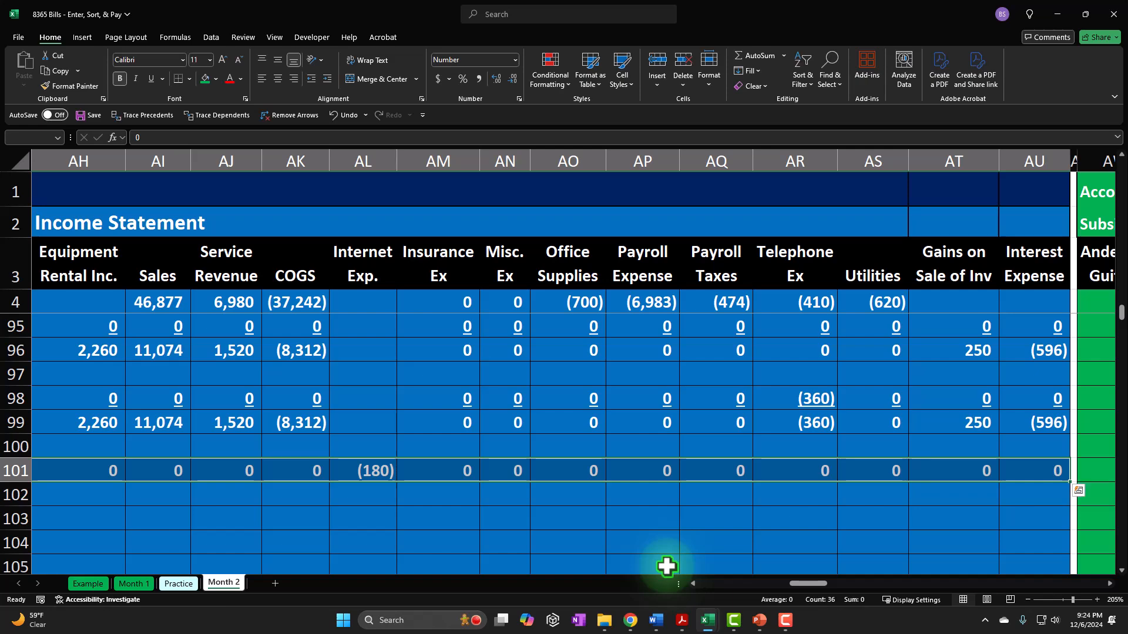
pyautogui.click(151, 78)
# - Label row 102 as Balance by linking A102 to A99
pyautogui.moveTo(799, 585); pyautogui.dragTo(714, 584)
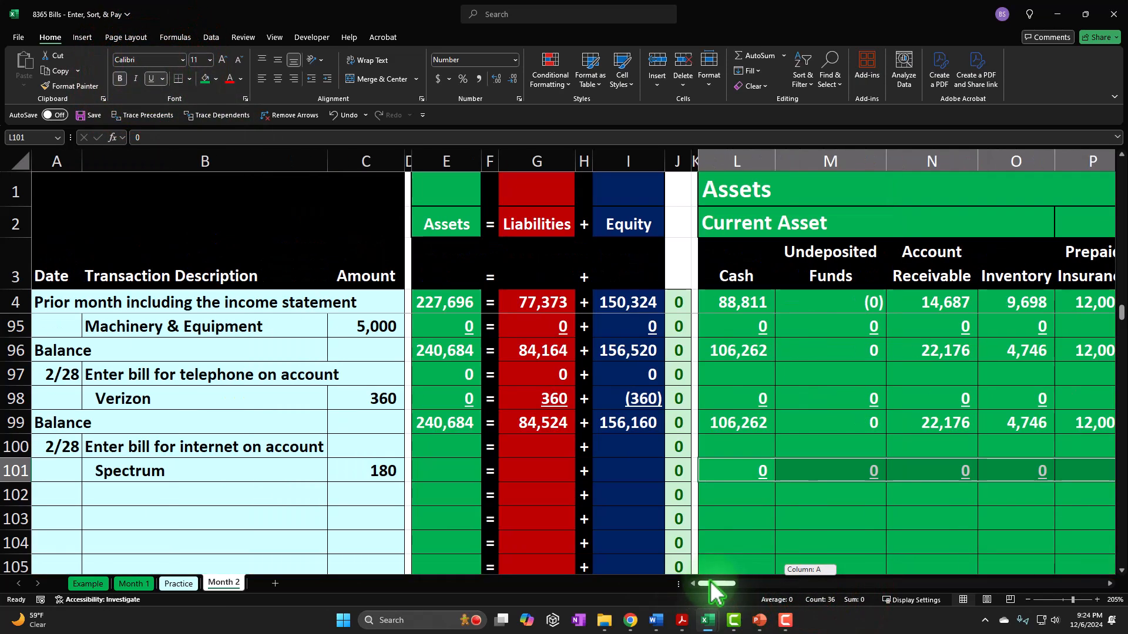
pyautogui.click(46, 488)
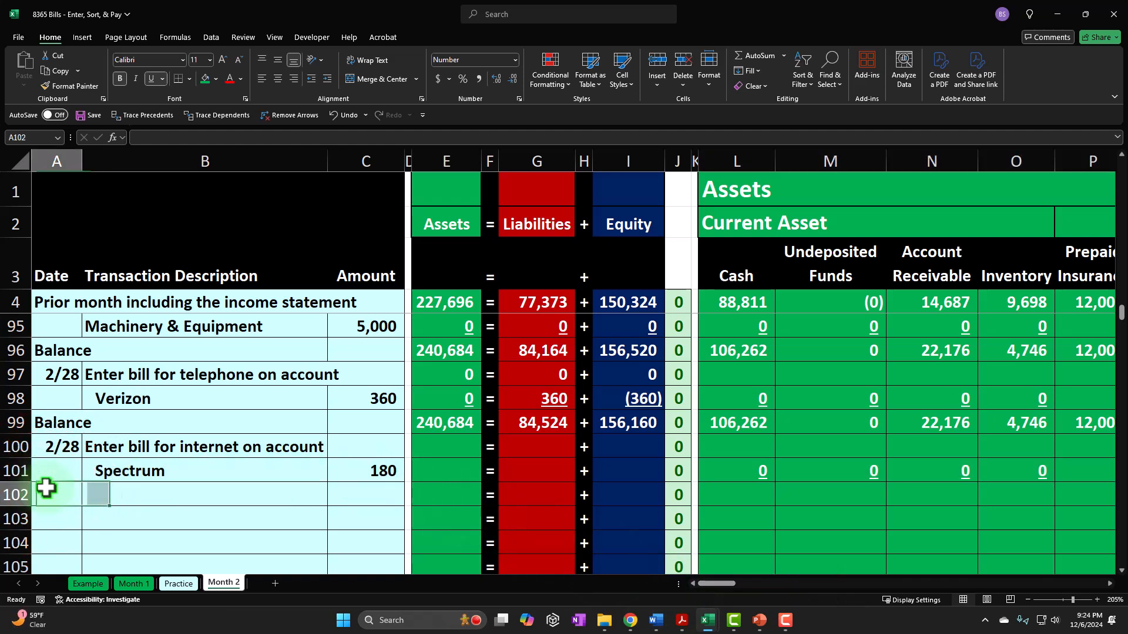
pyautogui.write('=')
pyautogui.press('Up')
pyautogui.press('Tab')
pyautogui.press('Tab')
pyautogui.press('Tab')
pyautogui.press('Tab')
pyautogui.press('Tab')
pyautogui.press('Tab')
pyautogui.press('Tab')
pyautogui.press('Tab')
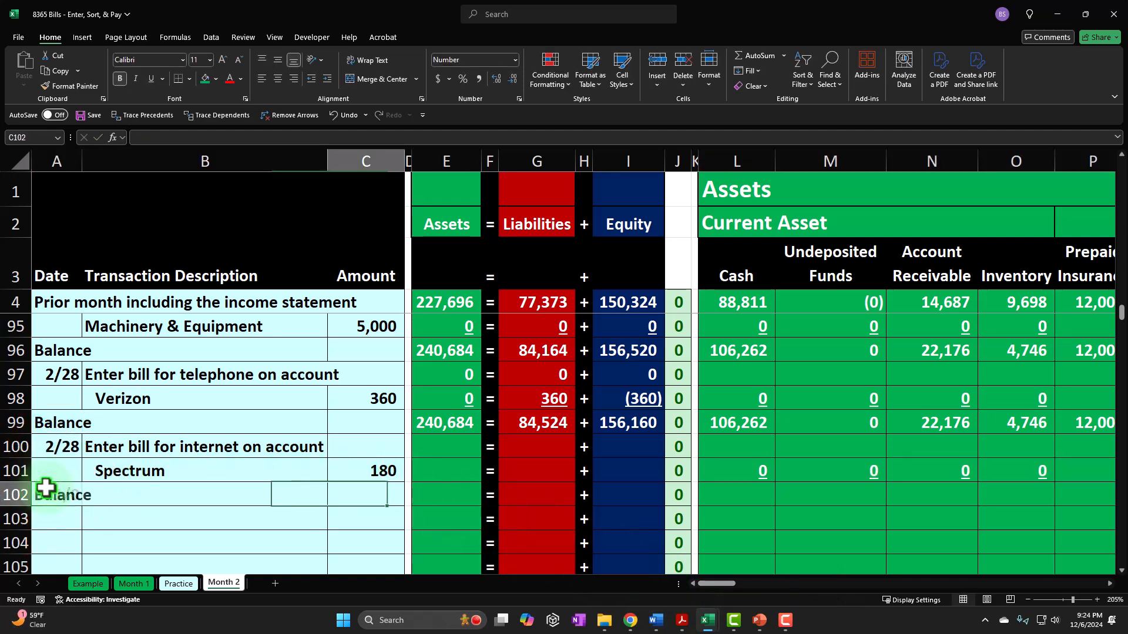
# - Calculate the Cash balance in L102 as the sum of L99:L101
pyautogui.press('Tab')
pyautogui.press('Tab')
pyautogui.press('Tab')
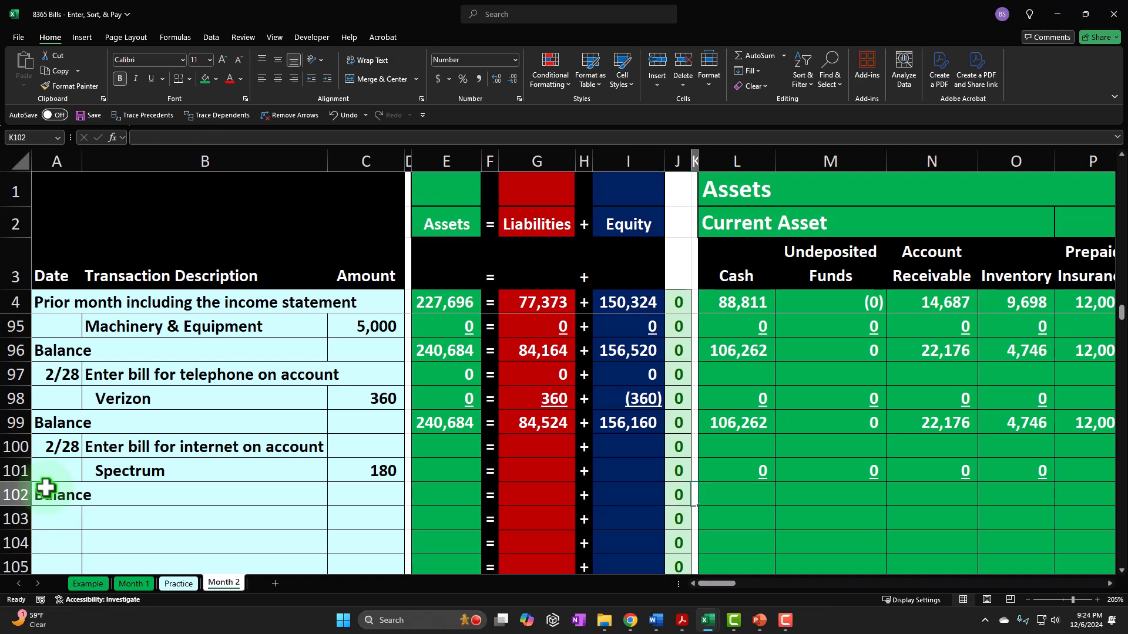
pyautogui.write('=sum(')
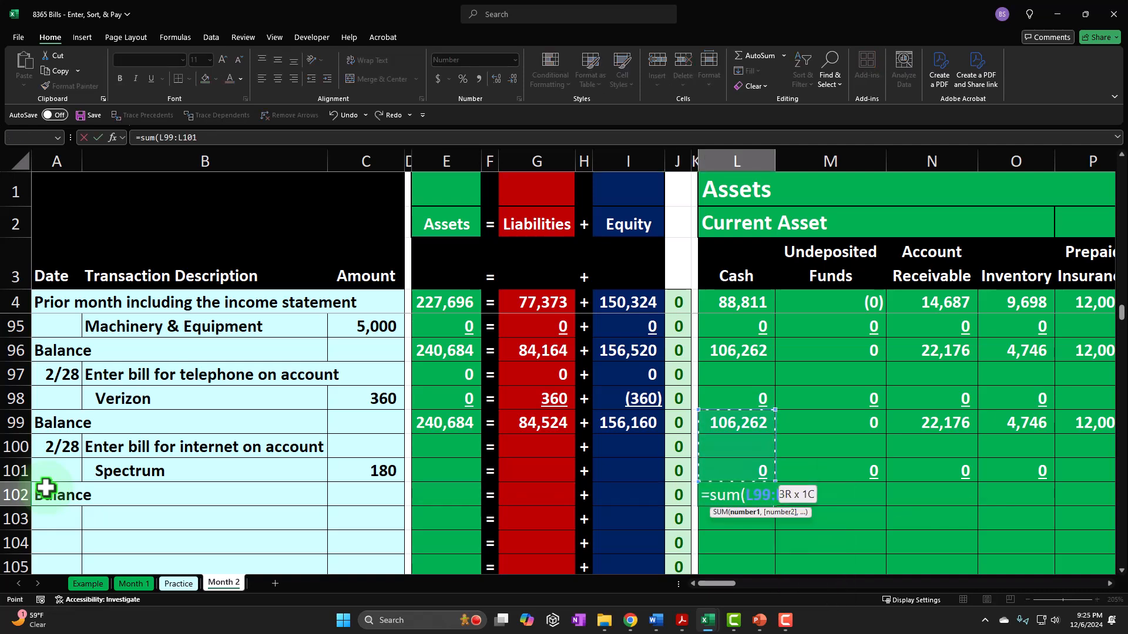
pyautogui.press('Return')
# - Copy the Cash balance formula from L102 and paste only the formula across M102:AU102
pyautogui.press('Tab')
pyautogui.press('Tab')
pyautogui.press('Tab')
pyautogui.press('Tab')
pyautogui.press('Tab')
pyautogui.press('Tab')
pyautogui.press('Tab')
pyautogui.press('Tab')
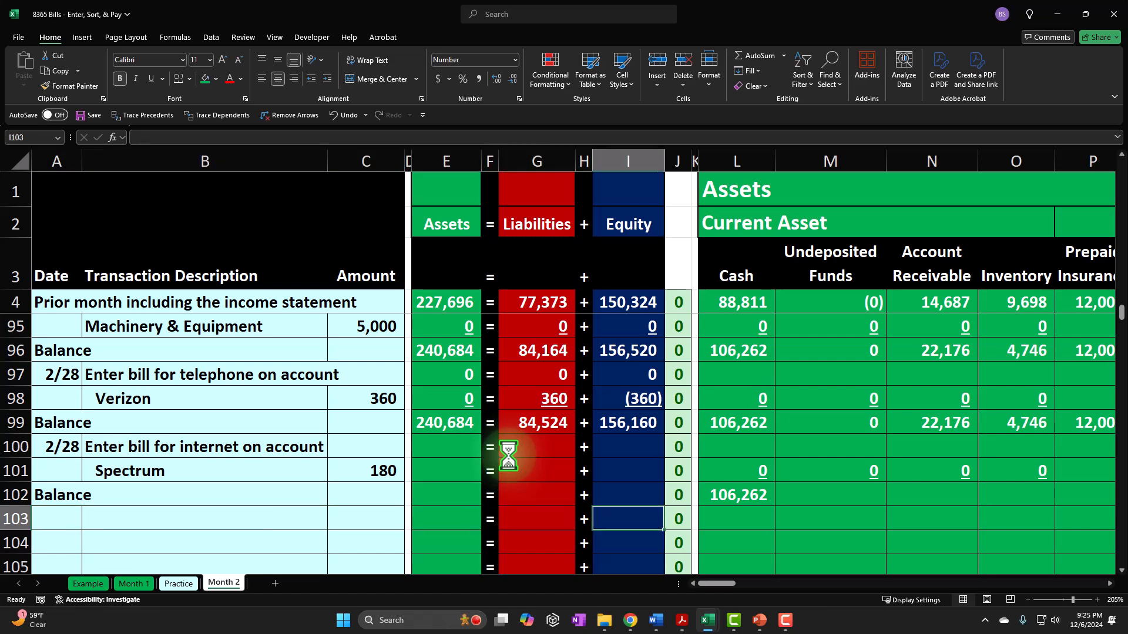
pyautogui.press('Tab')
pyautogui.press('Tab')
pyautogui.press('Tab')
pyautogui.press('Up')
pyautogui.press('Right')
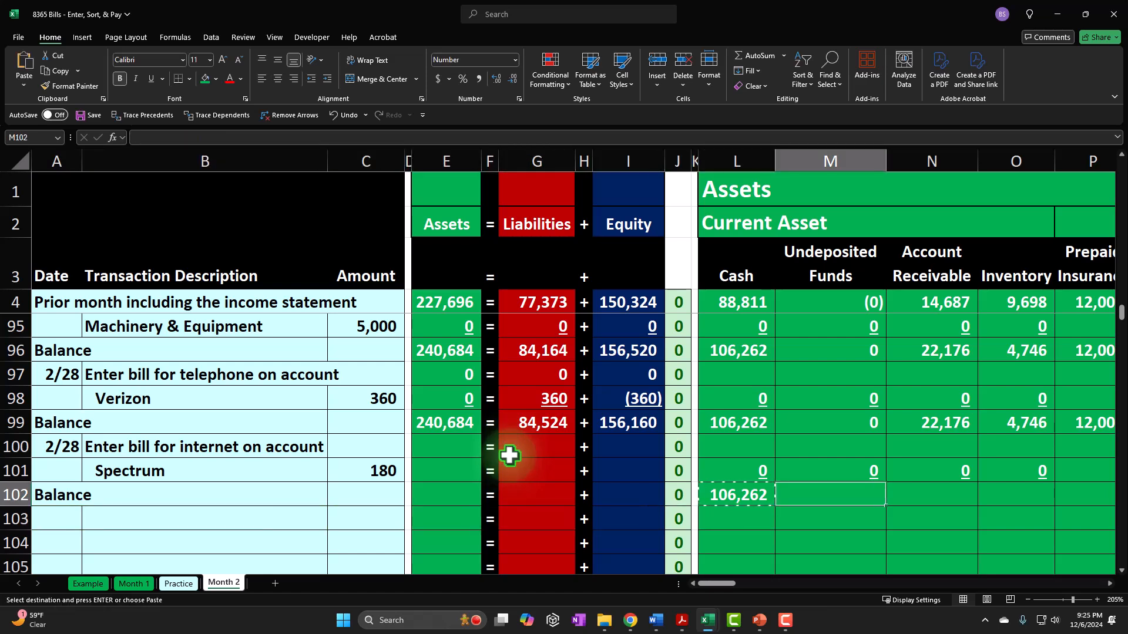
pyautogui.hotkey('shift', 'Right')
pyautogui.hotkey('shift', 'Right')
pyautogui.hotkey('shift', 'Right')
pyautogui.hotkey('shift', 'Right')
pyautogui.hotkey('shift', 'Right')
pyautogui.hotkey('shift', 'Right')
pyautogui.hotkey('shift', 'Right')
pyautogui.hotkey('shift', 'Right')
pyautogui.hotkey('shift', 'Right')
pyautogui.hotkey('shift', 'Right')
pyautogui.hotkey('shift', 'Right')
pyautogui.hotkey('shift', 'Right')
pyautogui.hotkey('shift', 'Right')
pyautogui.hotkey('shift', 'Right')
pyautogui.hotkey('shift', 'Right')
pyautogui.hotkey('shift', 'Right')
pyautogui.hotkey('shift', 'Right')
pyautogui.hotkey('shift', 'Right')
pyautogui.hotkey('shift', 'Right')
pyautogui.hotkey('shift', 'Right')
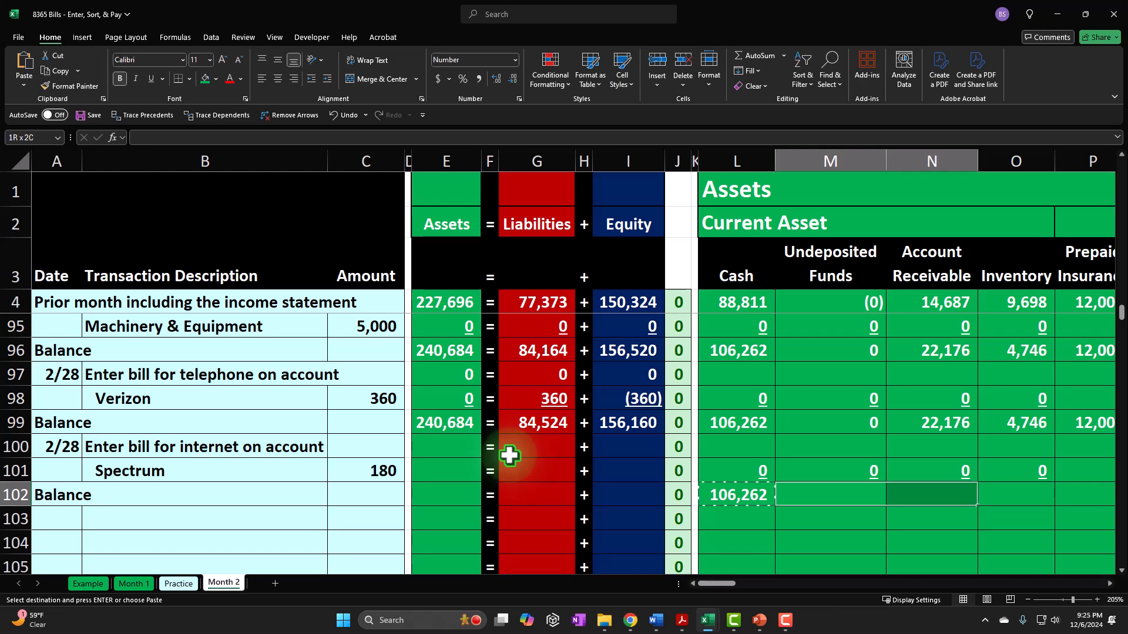
pyautogui.hotkey('shift', 'Right')
pyautogui.hotkey('shift', 'Right')
pyautogui.hotkey('shift', 'Right')
pyautogui.hotkey('shift', 'Right')
pyautogui.hotkey('shift', 'Right')
pyautogui.hotkey('shift', 'Right')
pyautogui.hotkey('shift', 'Right')
pyautogui.hotkey('shift', 'Right')
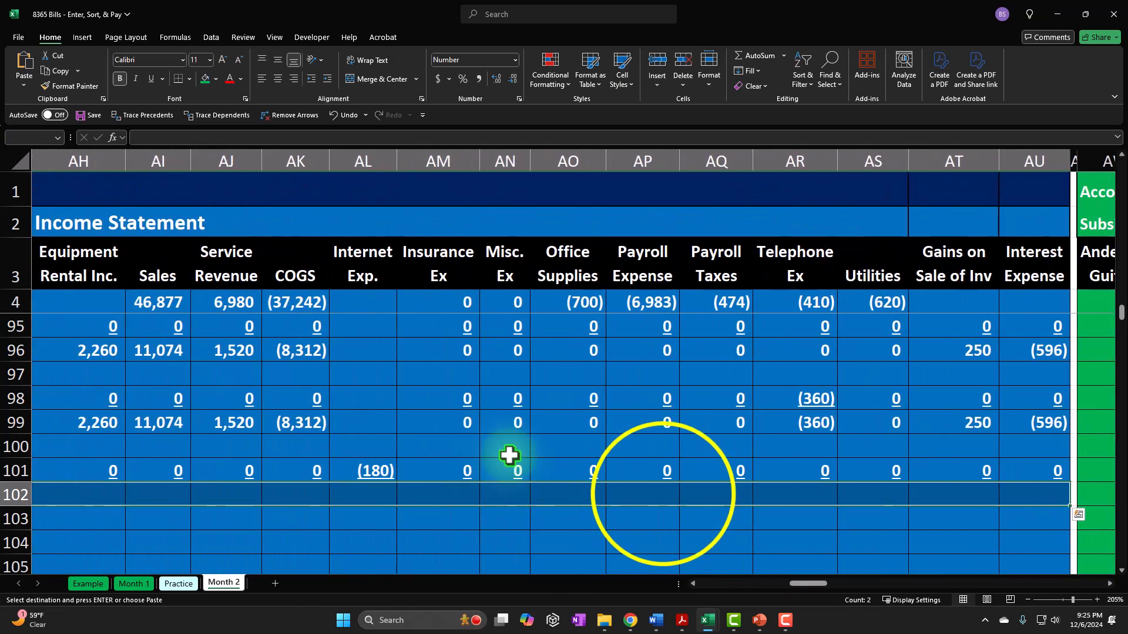
pyautogui.rightClick(662, 493)
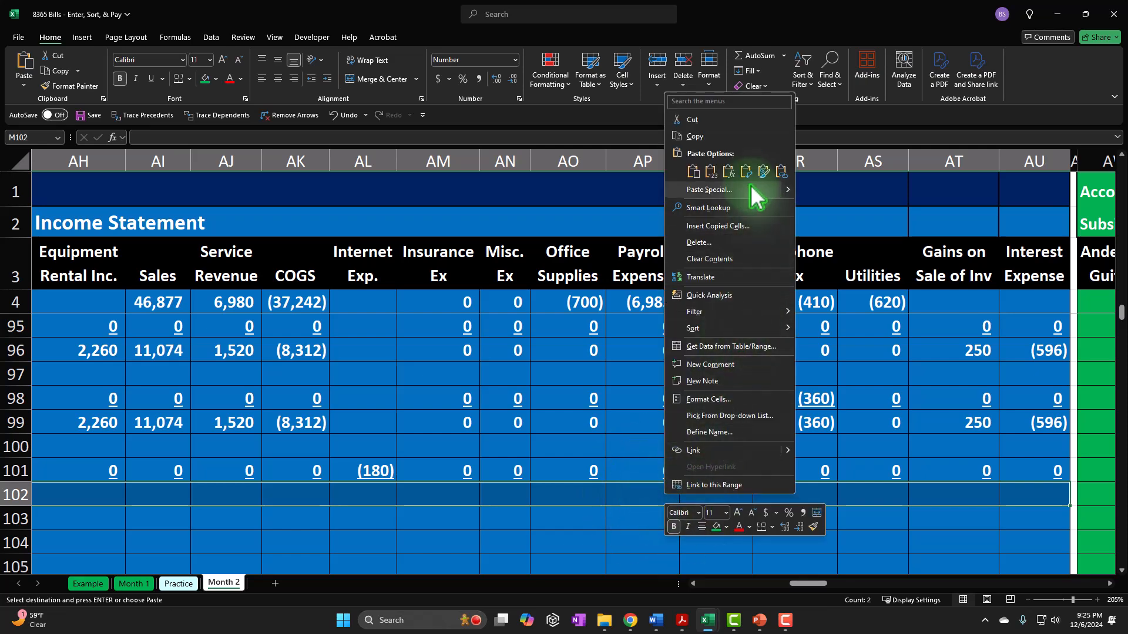
pyautogui.click(728, 171)
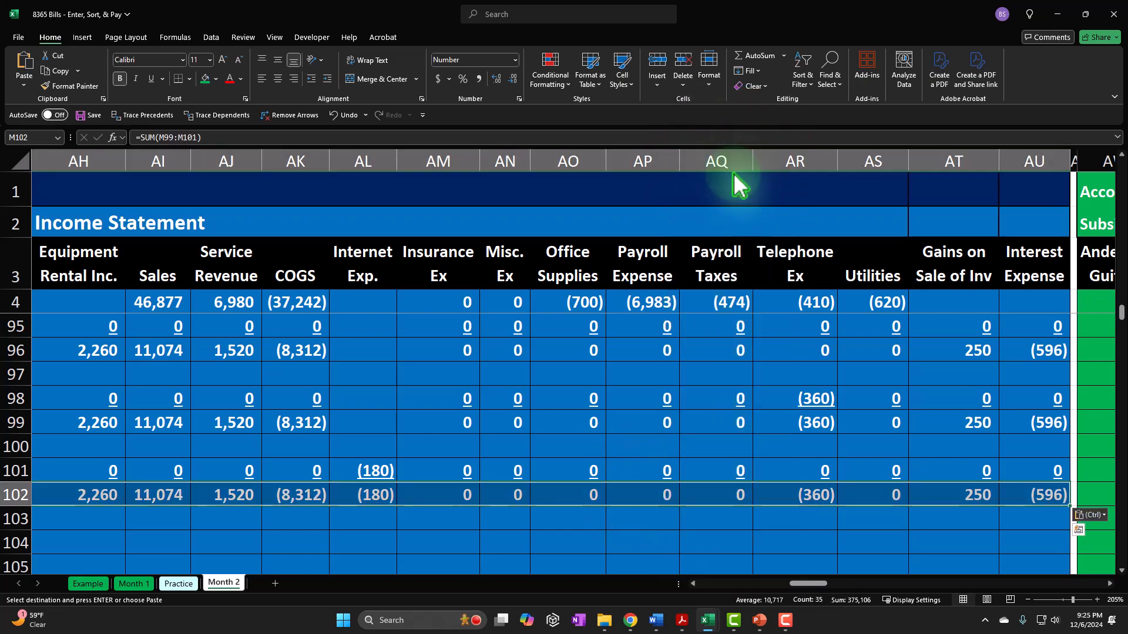
# - Restore the separator symbols by filling the plus sign down AD100:AD102 and the equals sign down V100:V102
pyautogui.moveTo(816, 584); pyautogui.dragTo(769, 585)
pyautogui.click(818, 448)
pyautogui.moveTo(830, 453); pyautogui.dragTo(819, 496)
pyautogui.press('Return')
pyautogui.click(251, 449)
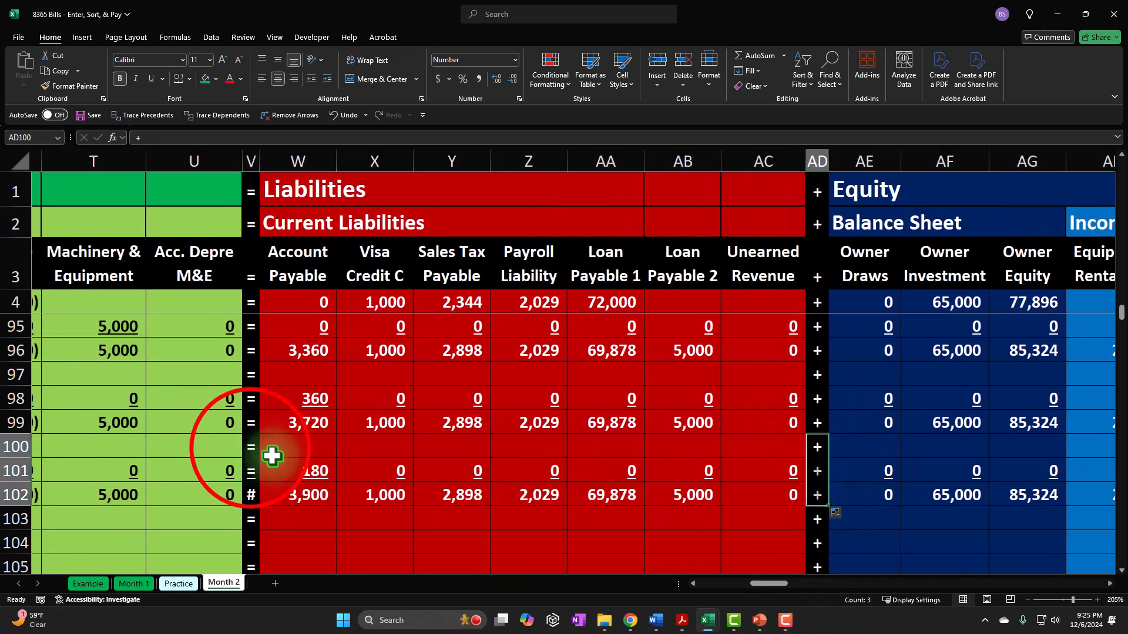
pyautogui.moveTo(261, 462); pyautogui.dragTo(302, 498)
pyautogui.click(303, 499)
pyautogui.press('Left')
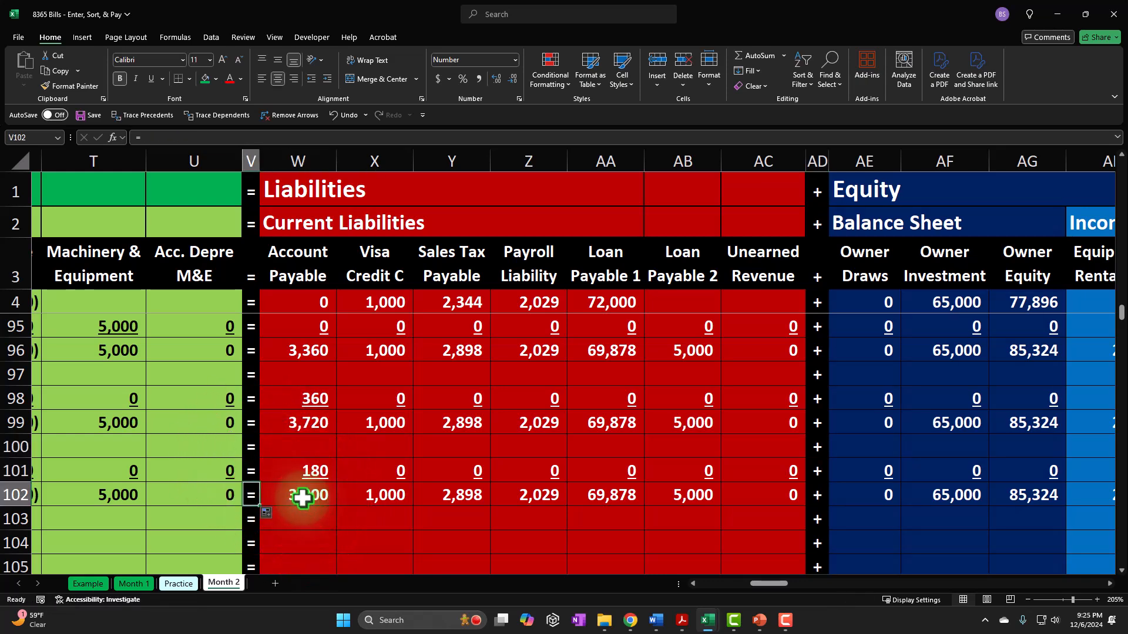
# - Date the new transaction 2/28 in A103 by linking it to the previous transaction's date
pyautogui.press('Home')
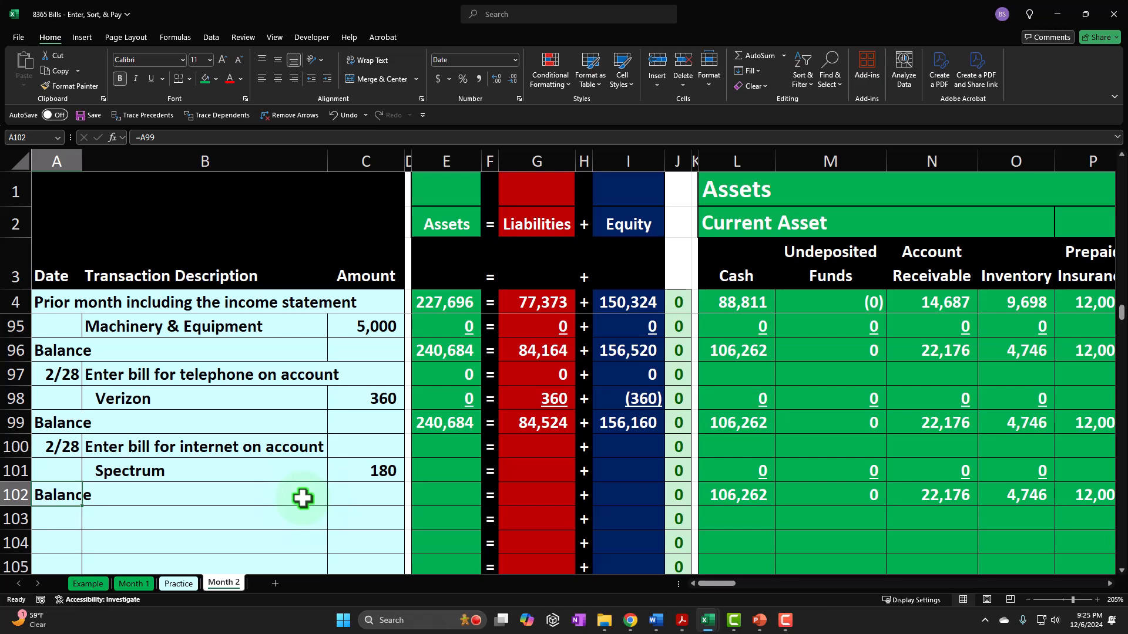
pyautogui.press('Down')
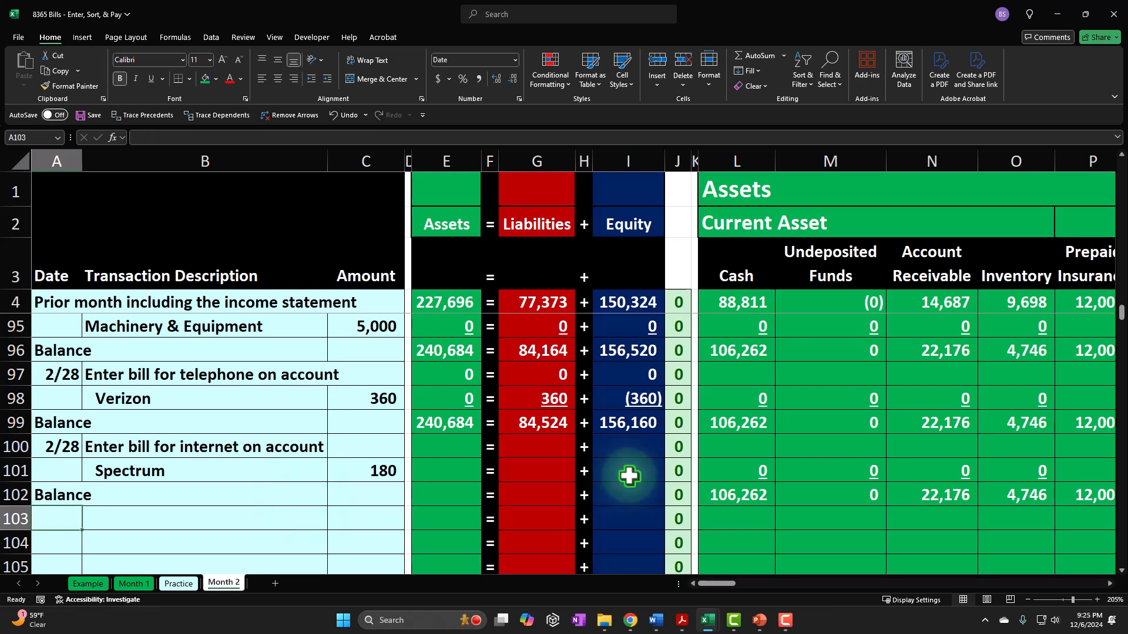
pyautogui.click(228, 505)
pyautogui.click(56, 522)
pyautogui.write('=')
pyautogui.press('Up')
pyautogui.press('Up')
pyautogui.press('Up')
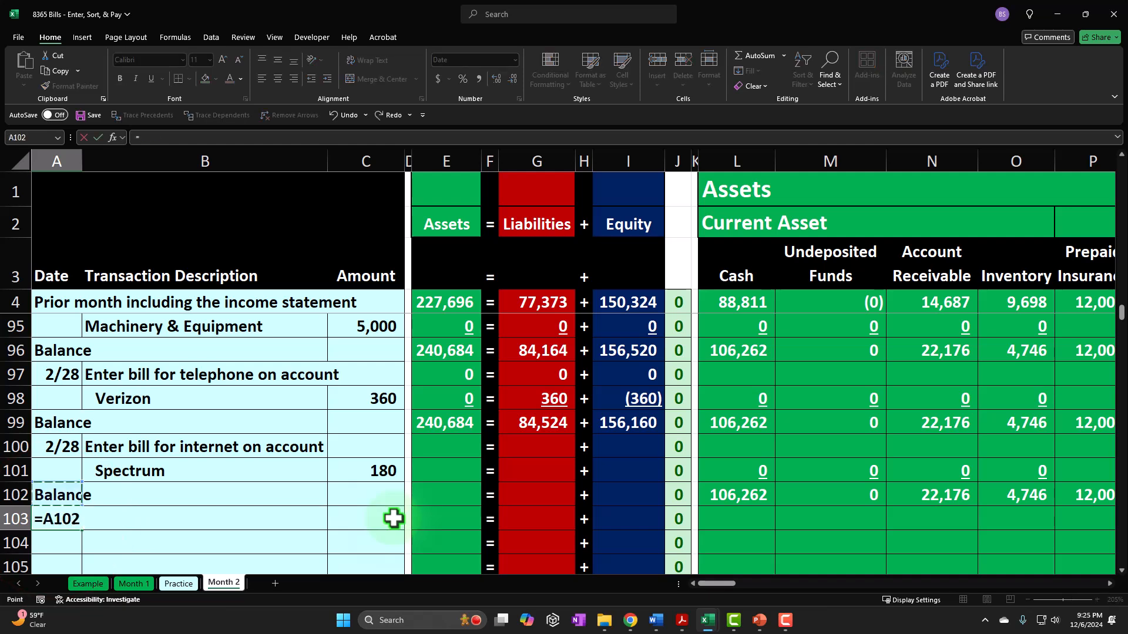
pyautogui.press('Tab')
# - Describe the transaction in B103 as "Enter bill for electricity on account"
pyautogui.write('Z')
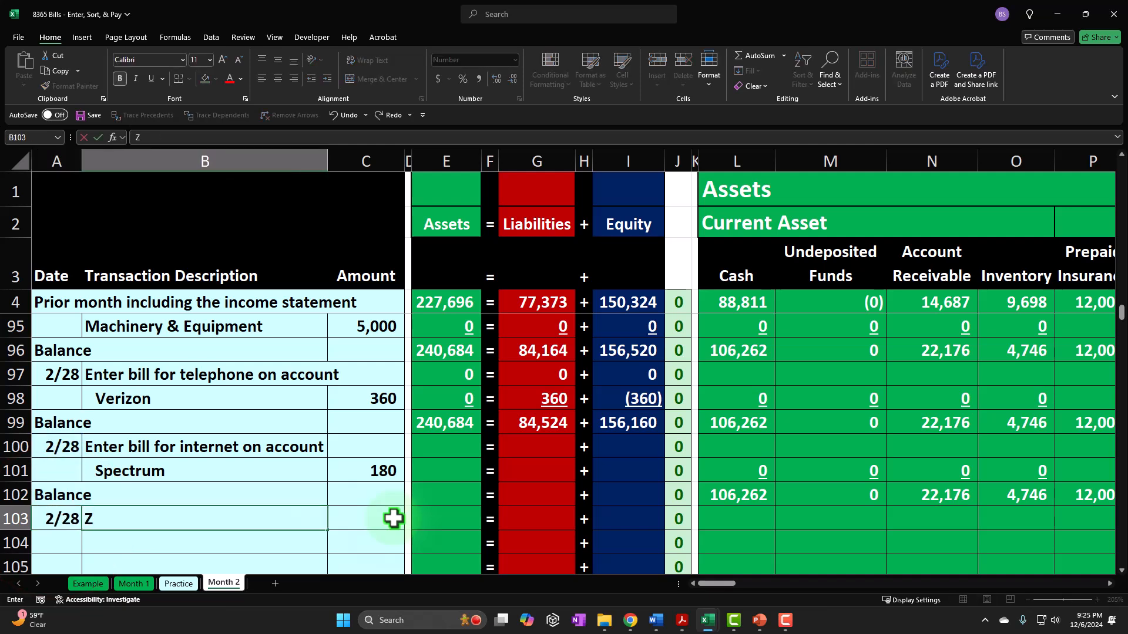
pyautogui.write('ZZZZZZZZZZZZZZZZZZZZZZZZZZZZ')
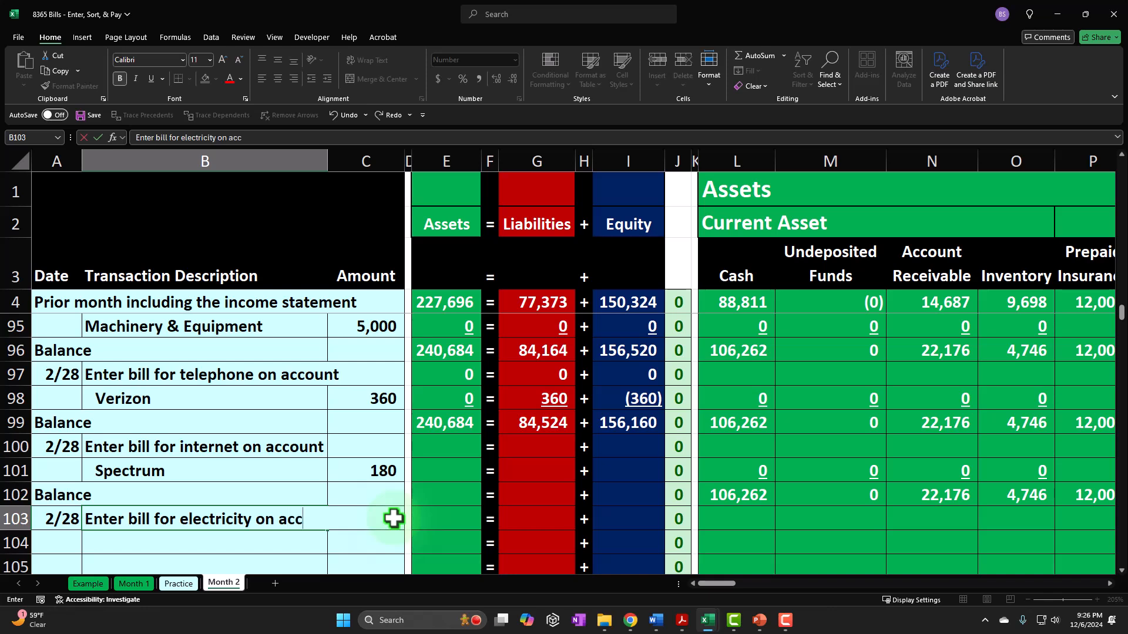
pyautogui.write('t')
pyautogui.press('Return')
pyautogui.press('Tab')
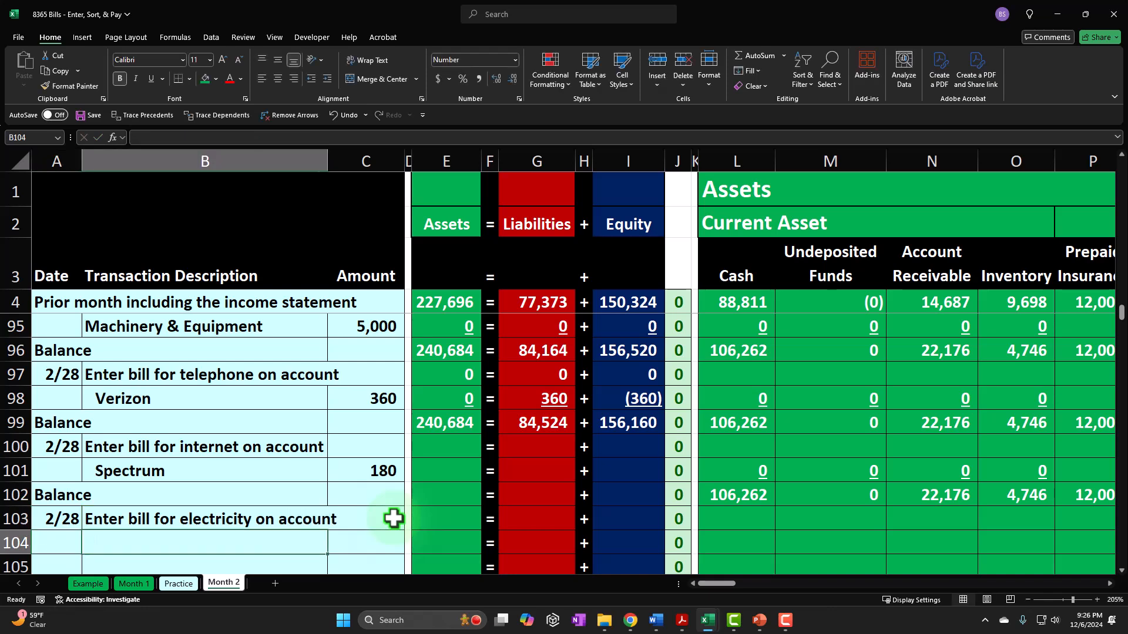
# - Enter Edison as the vendor in B104 with a bill amount of 648 in C104
pyautogui.write('Edison')
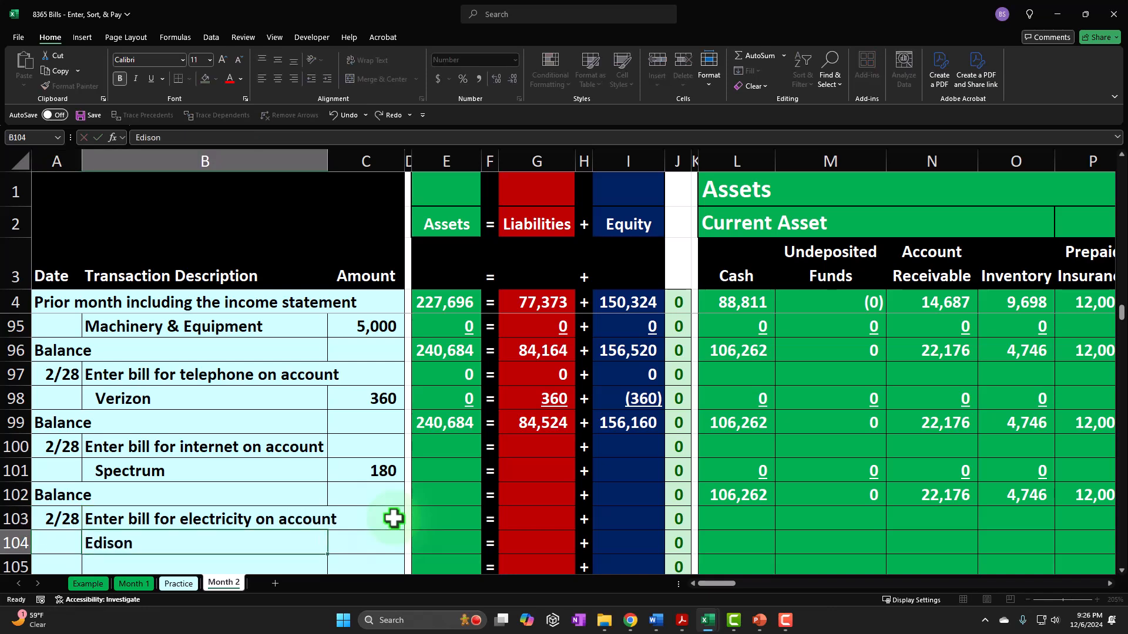
pyautogui.press('Tab')
pyautogui.write('64')
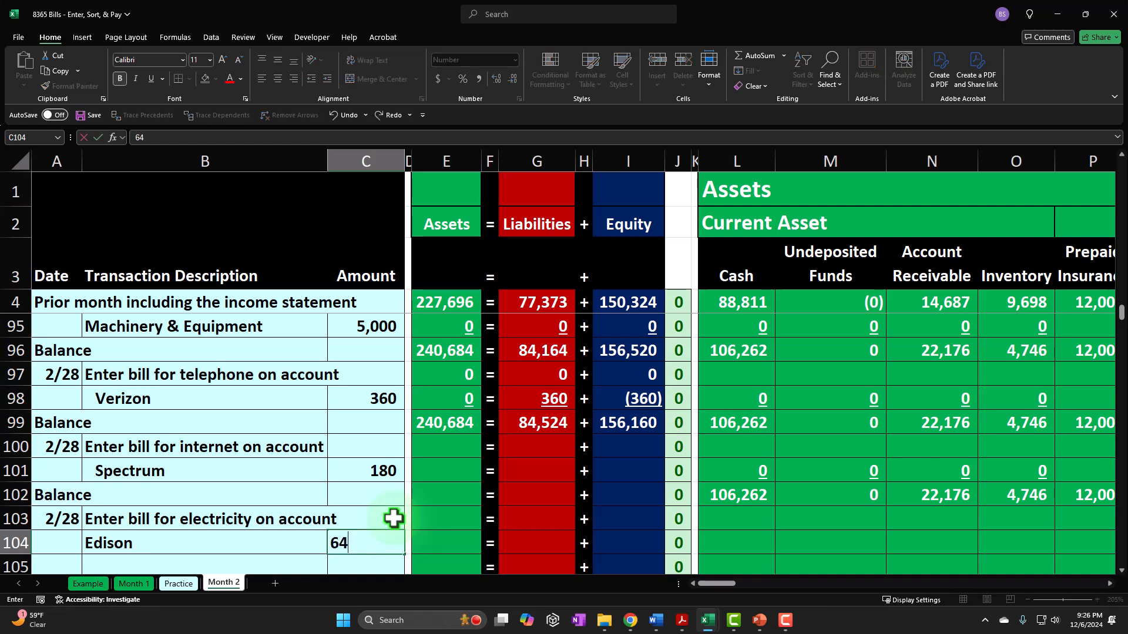
pyautogui.press('Tab')
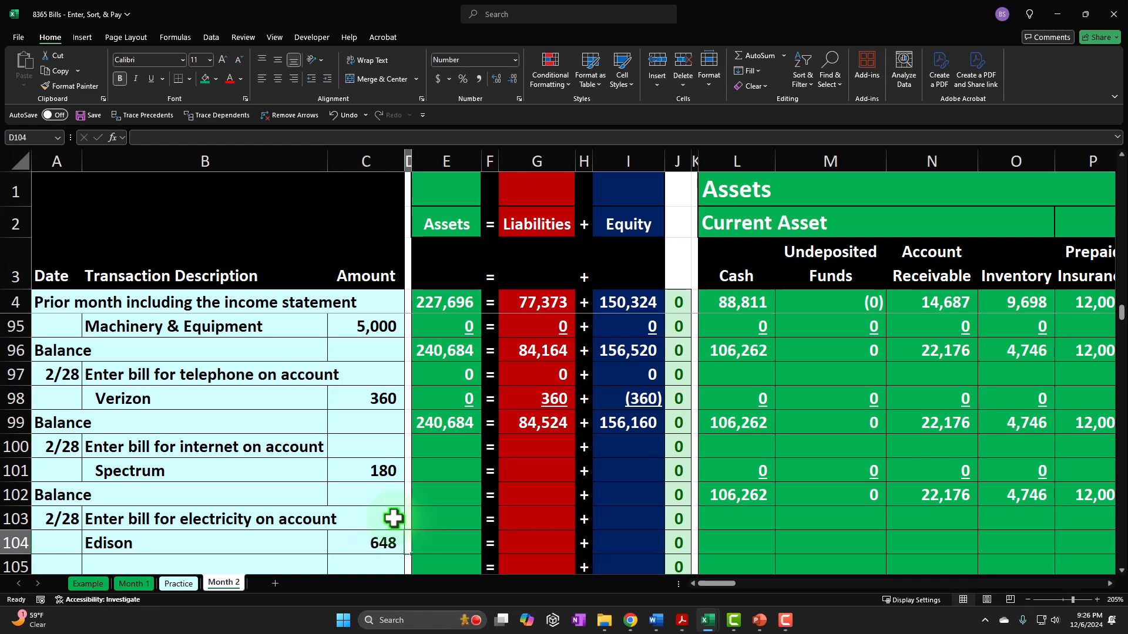
# - Fill the accounting equation totals in E99:I99 down through row 102 and underline the amounts in E101, G101 and I101
pyautogui.moveTo(452, 421); pyautogui.dragTo(667, 500)
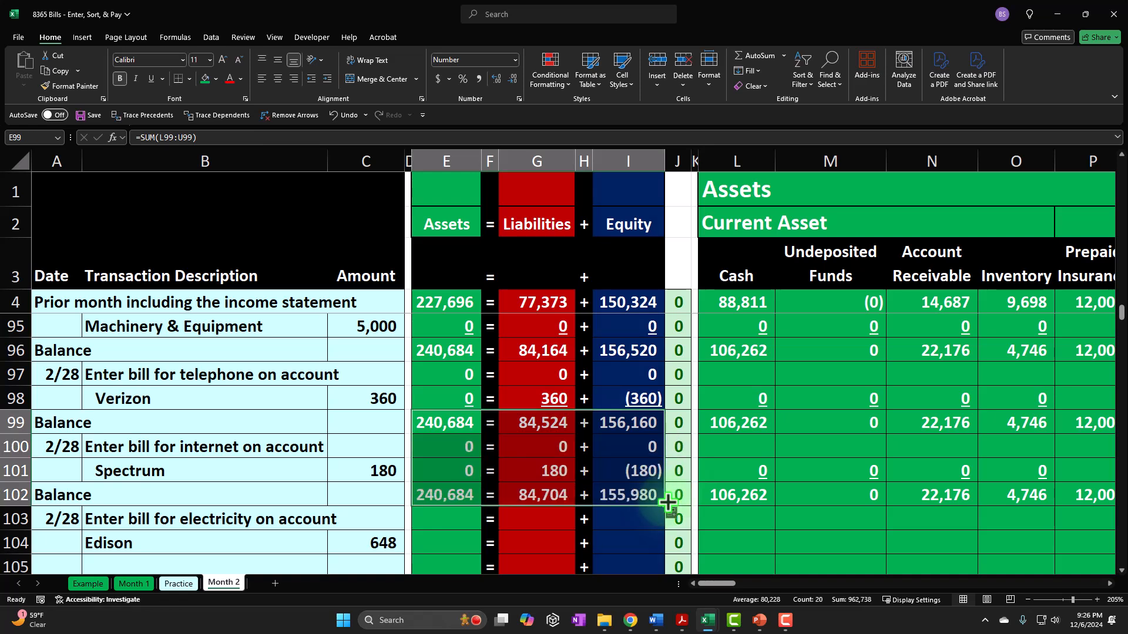
pyautogui.click(456, 470)
pyautogui.keyDown('ctrl'); pyautogui.click(537, 473); pyautogui.keyUp('ctrl')
pyautogui.keyDown('ctrl'); pyautogui.click(640, 470); pyautogui.keyUp('ctrl')
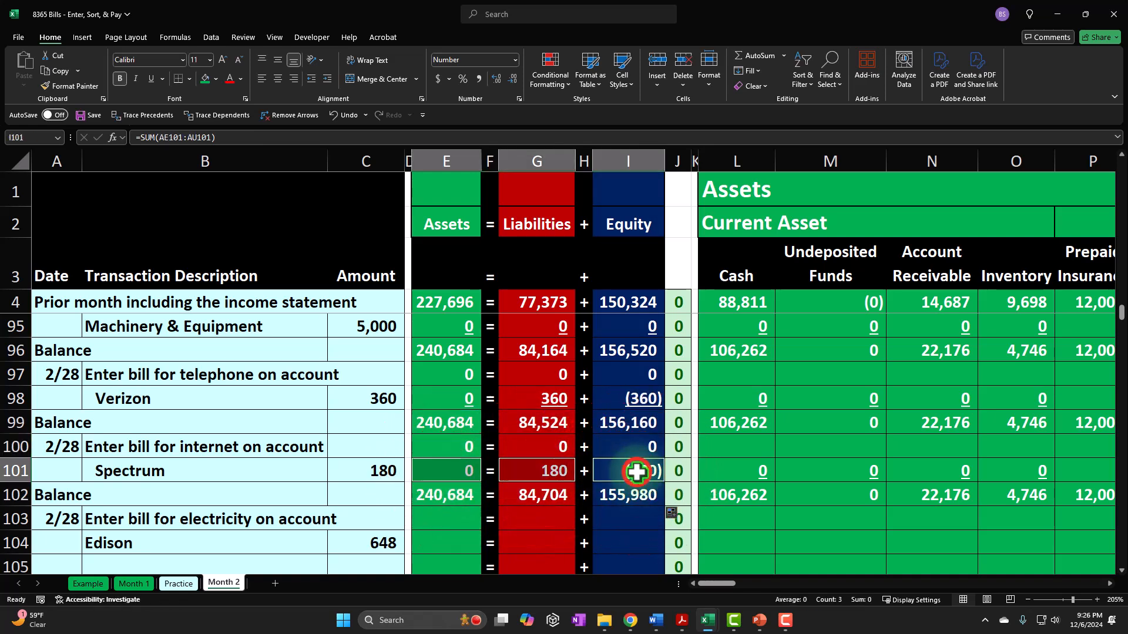
pyautogui.click(151, 80)
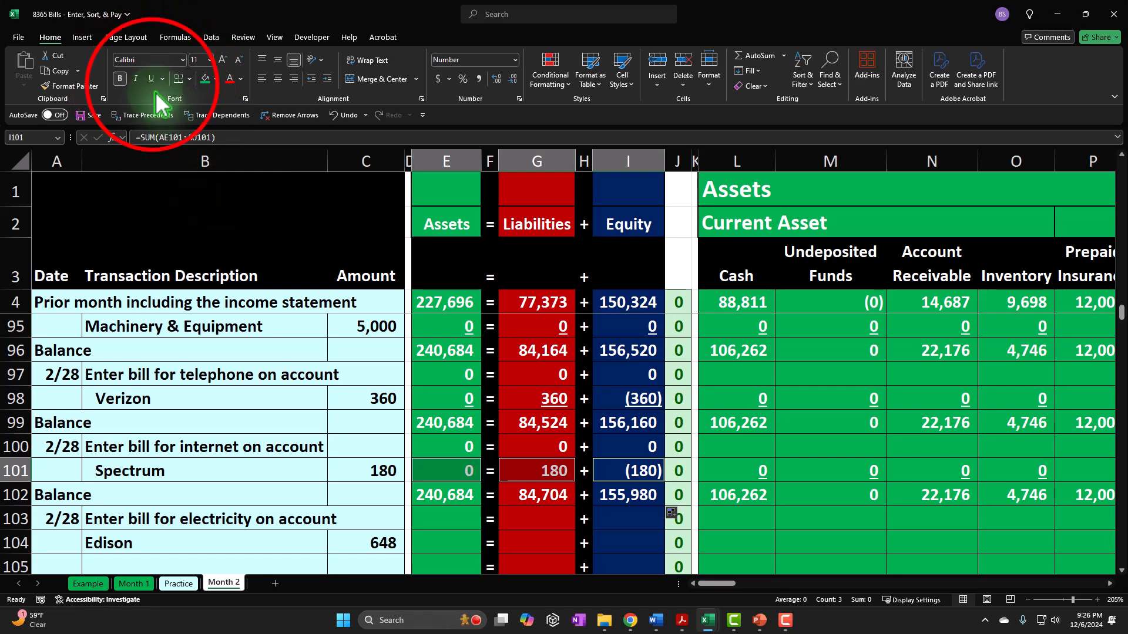
# - Record the electricity bill in Account Payable by linking W104 to the amount in C104
pyautogui.click(352, 536)
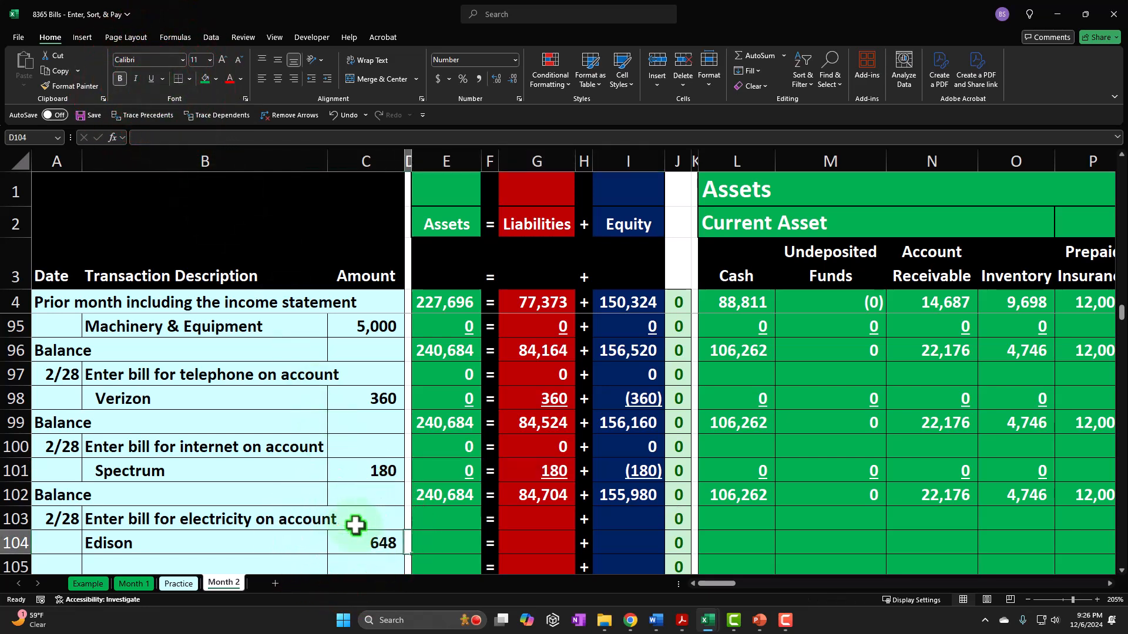
pyautogui.press('Right')
pyautogui.press('Right')
pyautogui.press('Right')
pyautogui.press('Right')
pyautogui.press('Right')
pyautogui.press('Right')
pyautogui.press('Right')
pyautogui.press('Right')
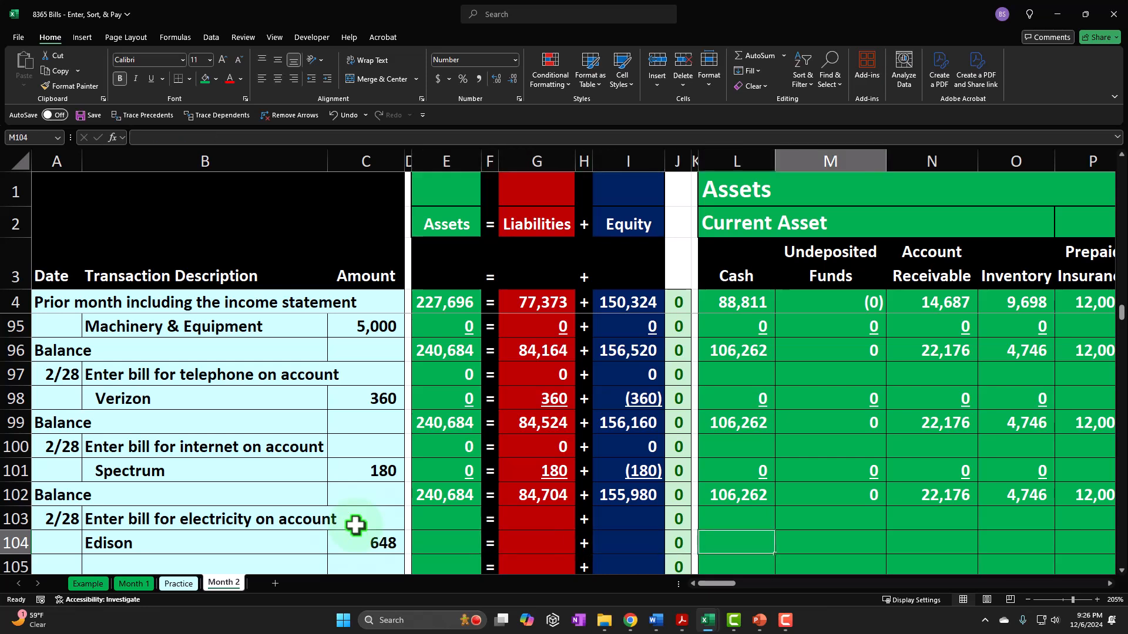
pyautogui.press('Left')
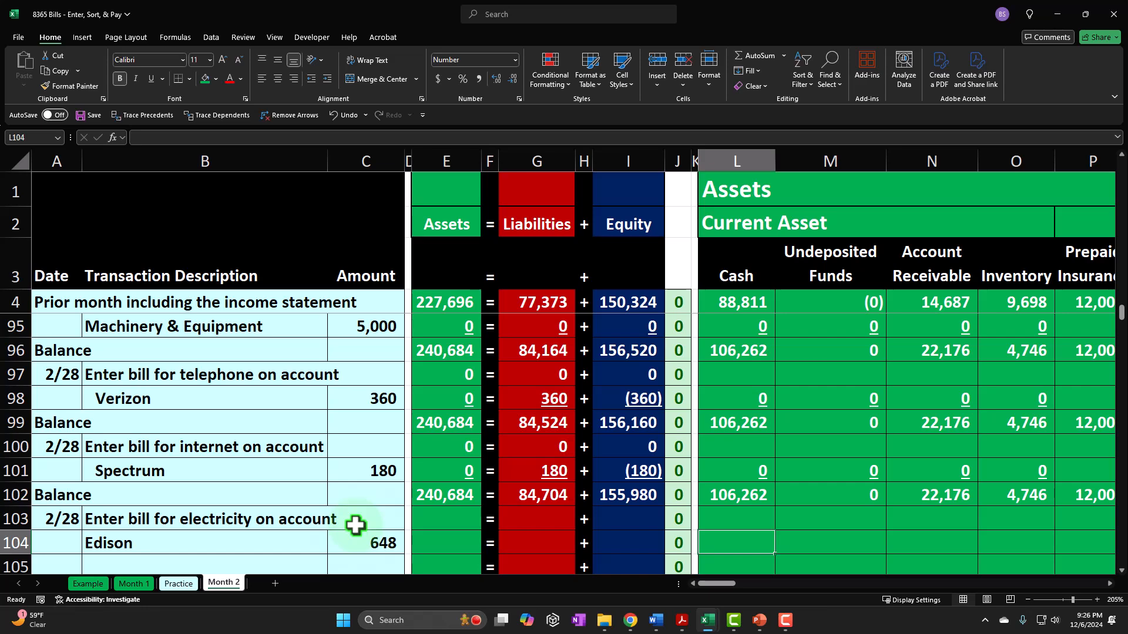
pyautogui.press('Right')
pyautogui.press('Right')
pyautogui.press('Right')
pyautogui.press('Right')
pyautogui.press('Right')
pyautogui.press('Right')
pyautogui.press('Right')
pyautogui.press('Right')
pyautogui.press('Right')
pyautogui.press('Right')
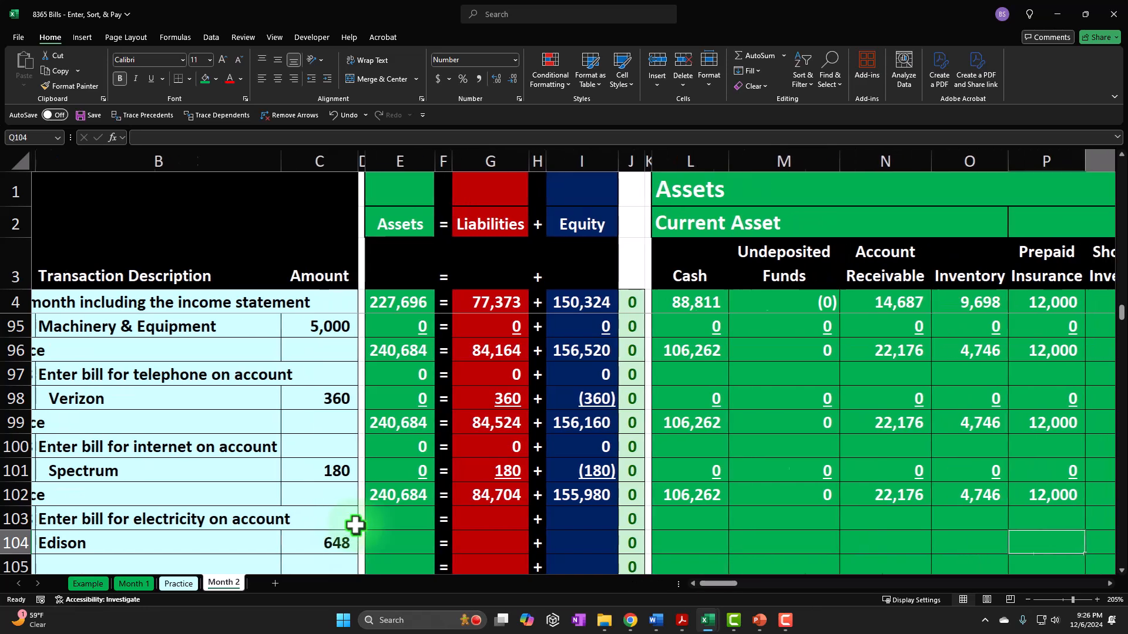
pyautogui.press('Right')
pyautogui.press('Right')
pyautogui.press('Right')
pyautogui.press('Right')
pyautogui.press('Right')
pyautogui.press('Left')
pyautogui.press('Left')
pyautogui.press('Left')
pyautogui.press('Left')
pyautogui.write('=')
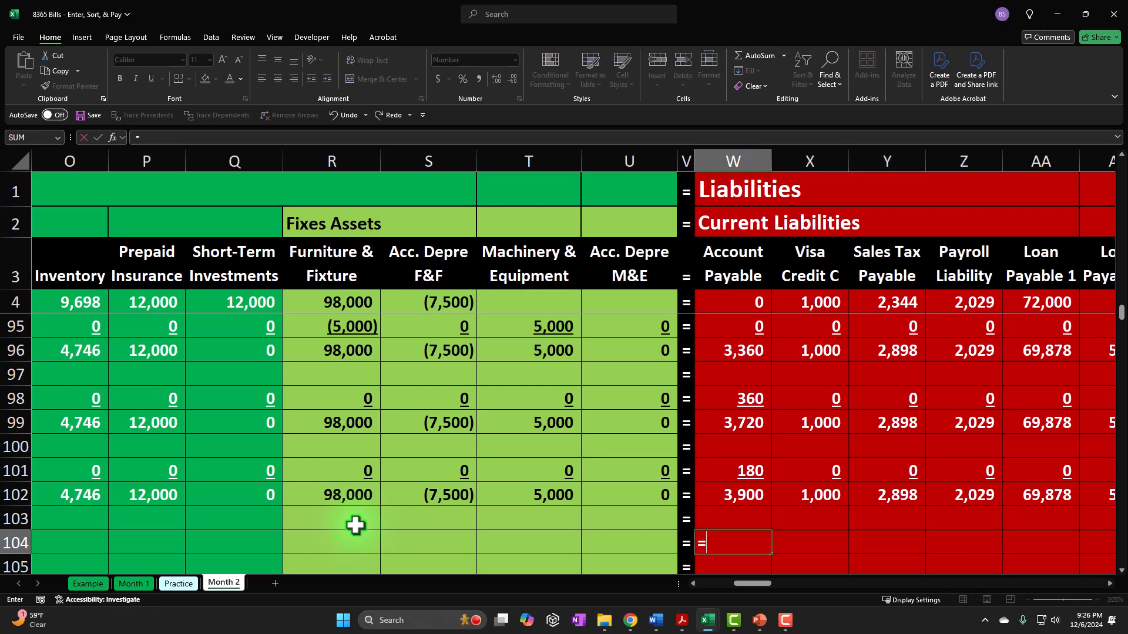
pyautogui.press('Left')
pyautogui.press('Left')
pyautogui.press('Left')
pyautogui.press('Left')
pyautogui.press('Left')
pyautogui.press('Left')
pyautogui.press('Left')
pyautogui.press('Left')
pyautogui.press('Left')
pyautogui.press('Left')
pyautogui.press('Left')
pyautogui.press('Left')
pyautogui.press('Left')
pyautogui.press('Left')
pyautogui.press('Left')
pyautogui.press('Left')
pyautogui.press('Left')
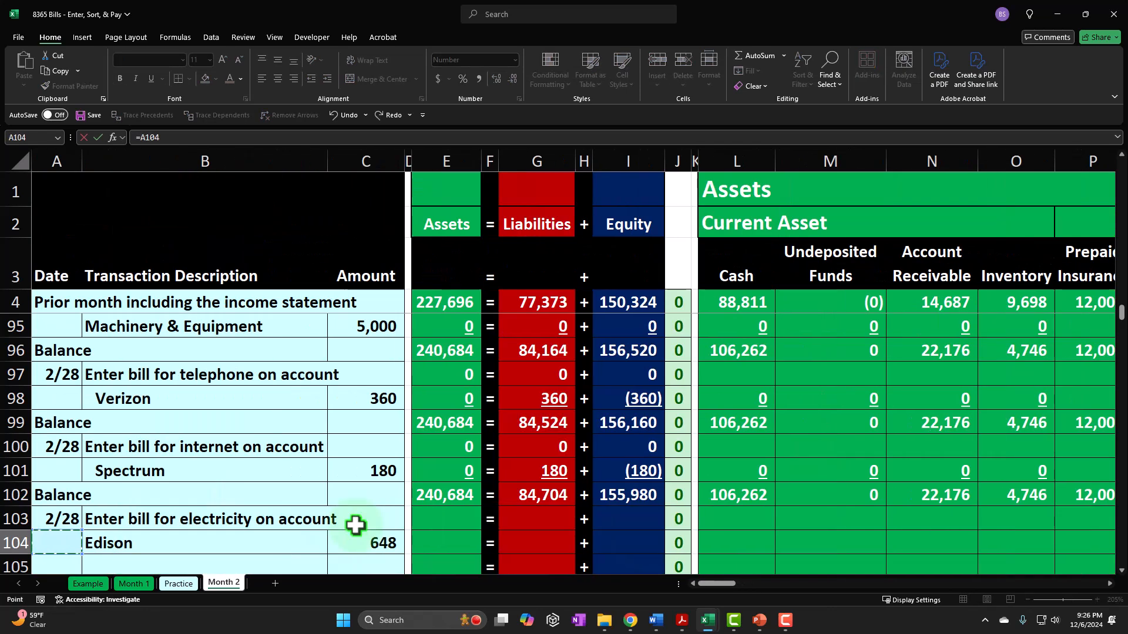
pyautogui.press('Return')
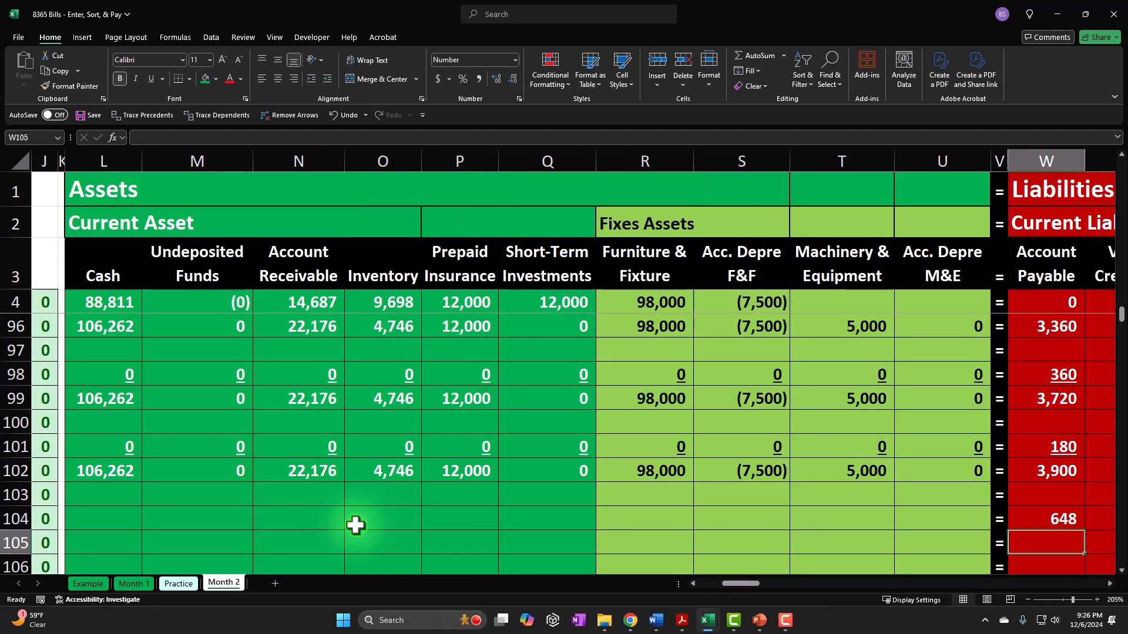
# - Record the electricity expense under Utilities in AS104 with the formula =-C104
pyautogui.press('Up')
pyautogui.press('Right')
pyautogui.press('Right')
pyautogui.press('Right')
pyautogui.press('Right')
pyautogui.press('Right')
pyautogui.press('Right')
pyautogui.press('Right')
pyautogui.press('Right')
pyautogui.press('Right')
pyautogui.press('Right')
pyautogui.press('Right')
pyautogui.press('Right')
pyautogui.press('Right')
pyautogui.press('Right')
pyautogui.press('Right')
pyautogui.press('Right')
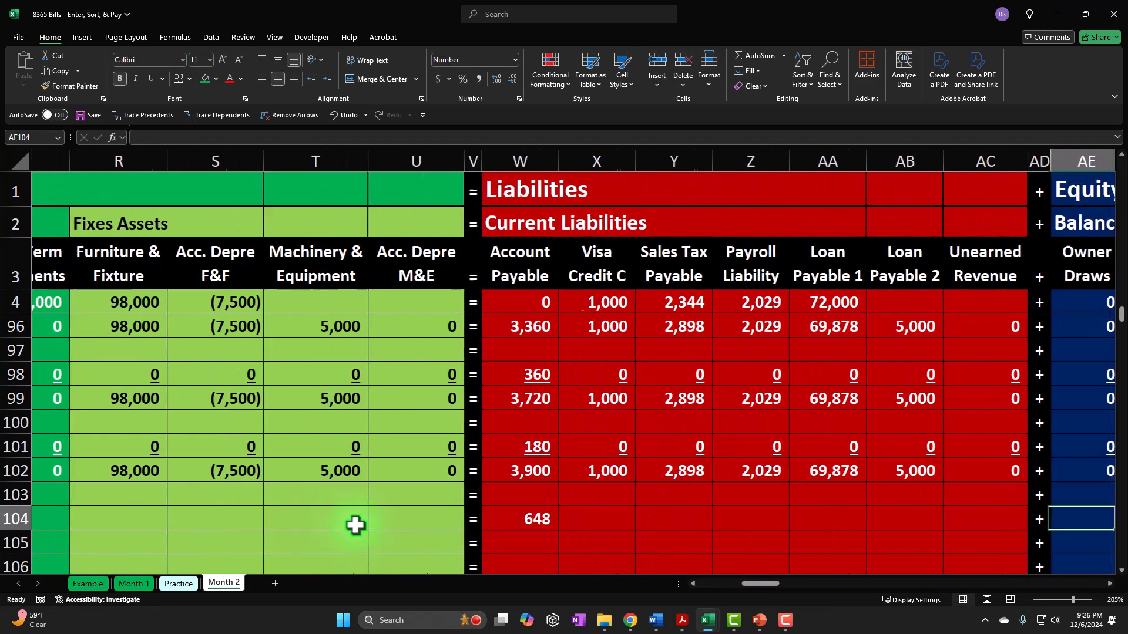
pyautogui.press('Right')
pyautogui.press('Right')
pyautogui.press('Right')
pyautogui.press('Right')
pyautogui.press('Right')
pyautogui.press('Right')
pyautogui.press('Right')
pyautogui.press('Right')
pyautogui.press('Right')
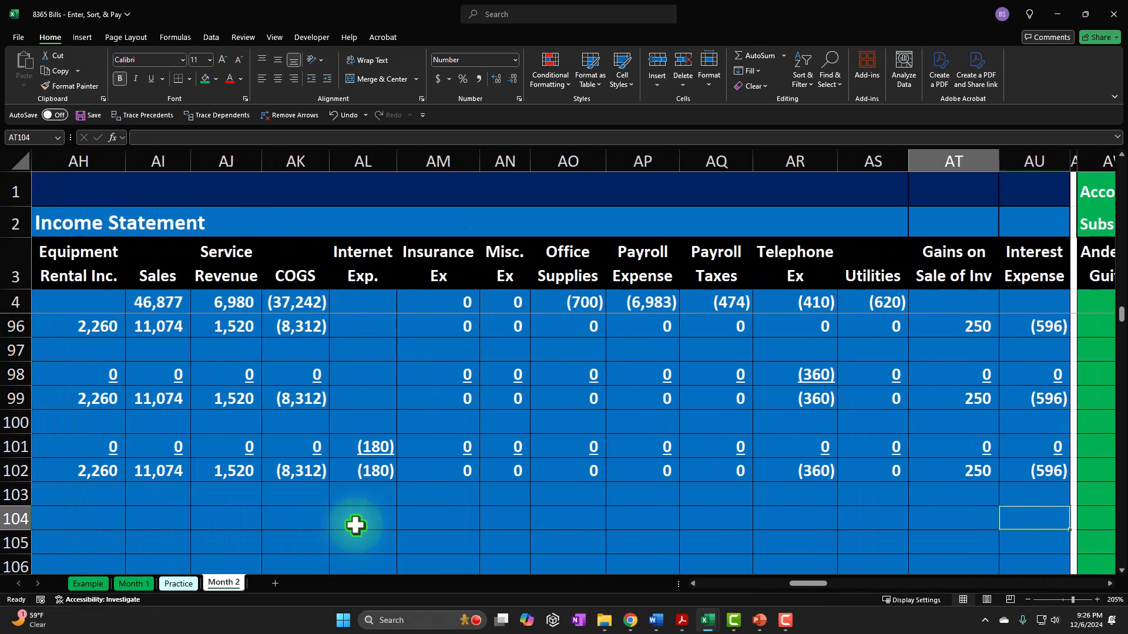
pyautogui.press('Left')
pyautogui.press('Left')
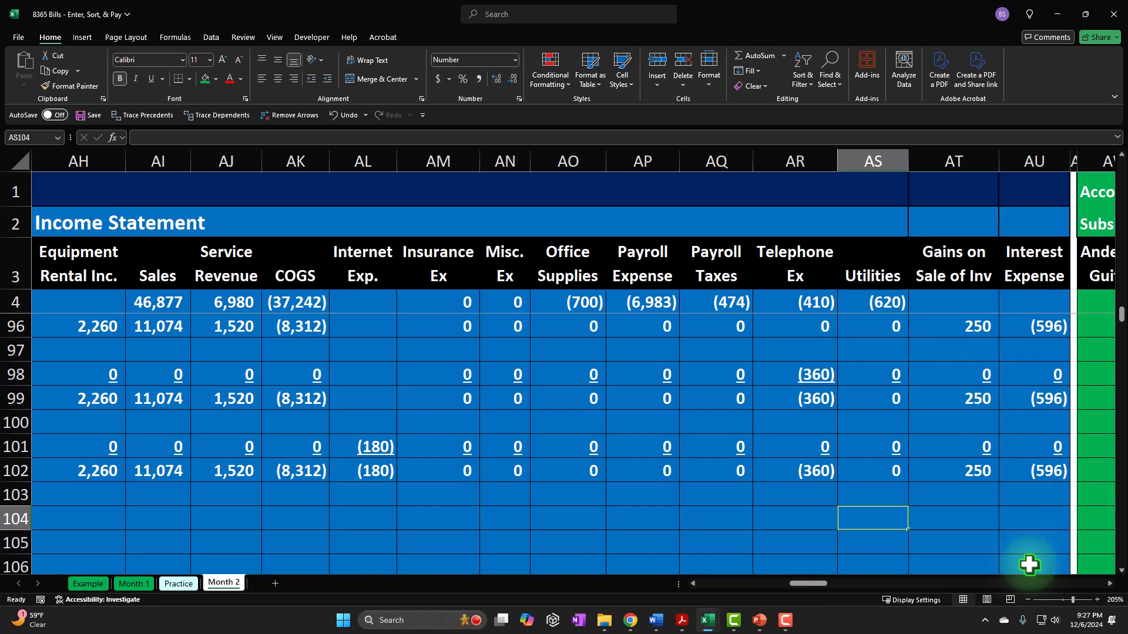
pyautogui.scroll(-1, 1017, 541)
pyautogui.scroll(1, 1020, 534)
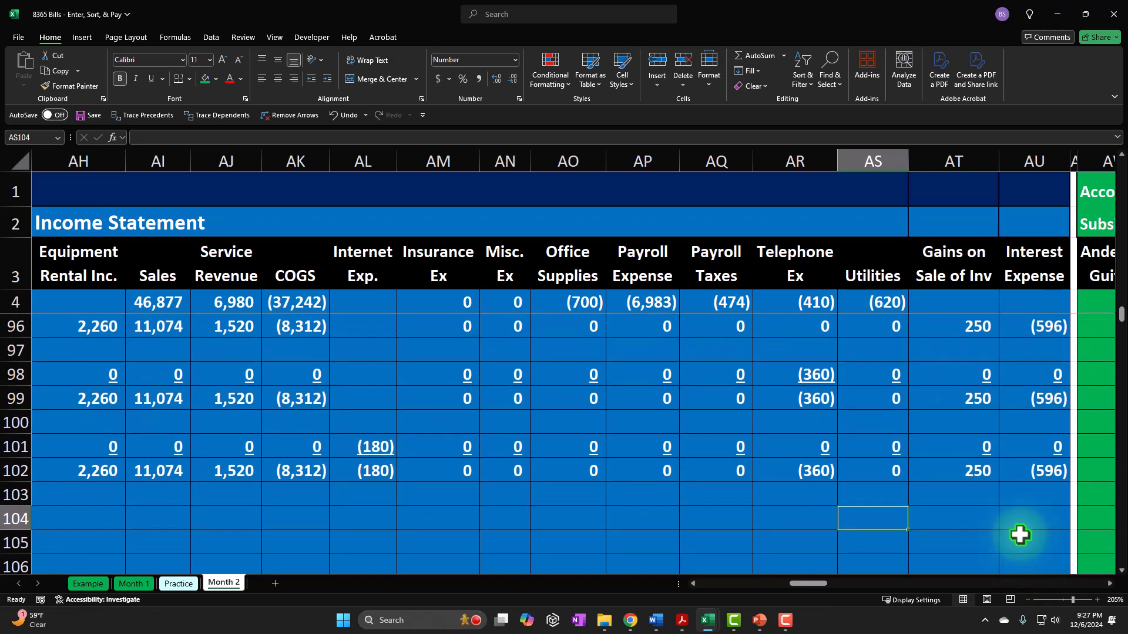
pyautogui.write('=-')
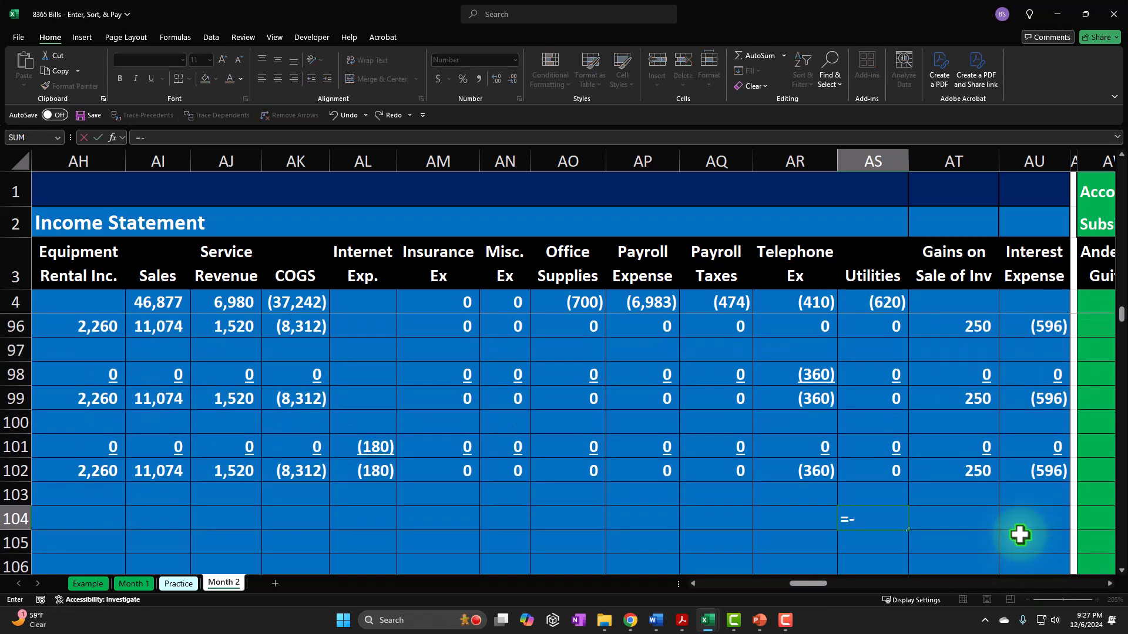
pyautogui.press('Left')
pyautogui.press('Left')
pyautogui.press('Left')
pyautogui.press('Left')
pyautogui.press('Left')
pyautogui.press('Left')
pyautogui.press('Left')
pyautogui.press('Left')
pyautogui.press('Left')
pyautogui.press('Left')
pyautogui.press('Left')
pyautogui.press('Left')
pyautogui.press('Left')
pyautogui.press('Left')
pyautogui.press('Left')
pyautogui.press('Left')
pyautogui.press('Left')
pyautogui.press('Left')
pyautogui.press('Left')
pyautogui.press('Left')
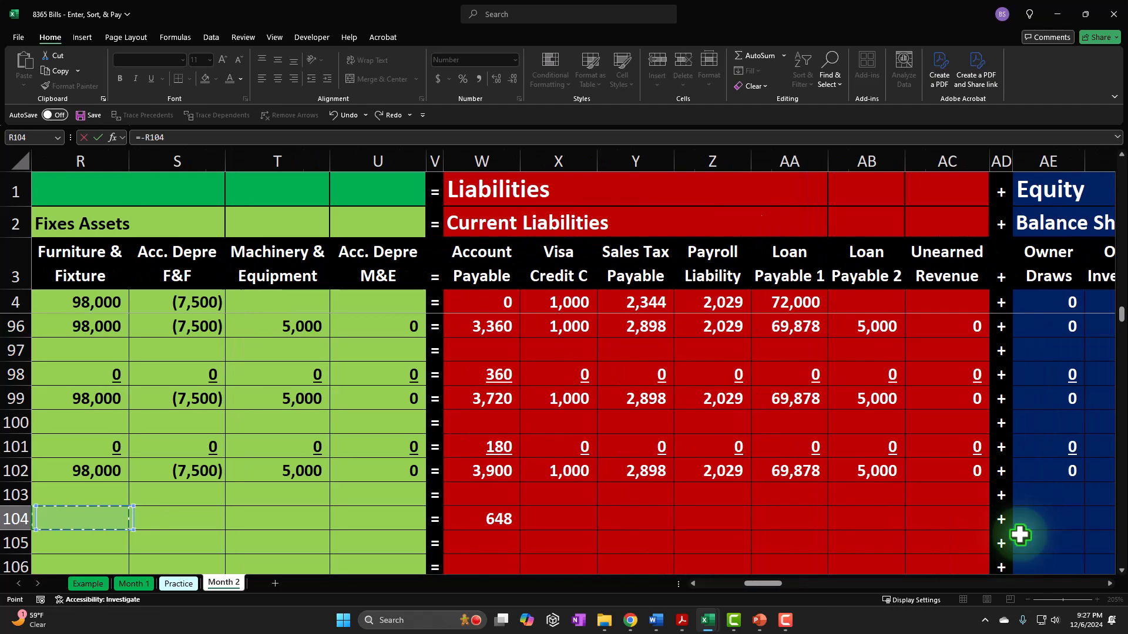
pyautogui.press('Return')
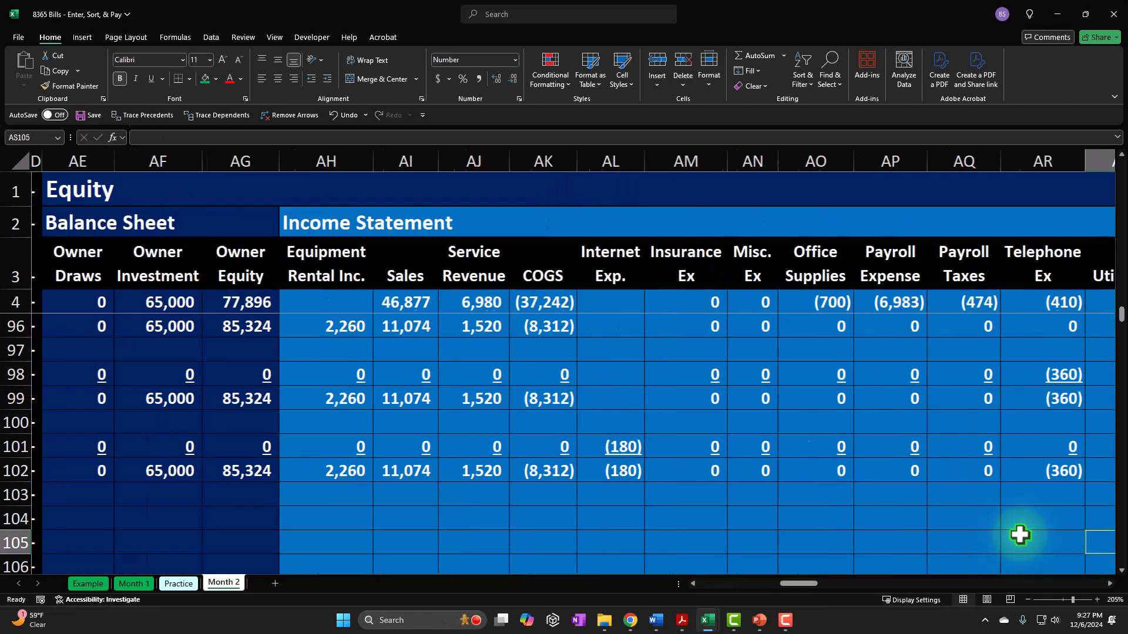
# - Enter 0 for every other account in row 104 from Cash through Interest Expense, skipping Account Payable and Utilities
pyautogui.press('Left')
pyautogui.press('Left')
pyautogui.press('Left')
pyautogui.press('Left')
pyautogui.press('Left')
pyautogui.press('Left')
pyautogui.press('Left')
pyautogui.press('Left')
pyautogui.press('Left')
pyautogui.press('Left')
pyautogui.press('Left')
pyautogui.press('Left')
pyautogui.press('Left')
pyautogui.press('Left')
pyautogui.press('Left')
pyautogui.press('Left')
pyautogui.press('Left')
pyautogui.press('Left')
pyautogui.press('Left')
pyautogui.press('Left')
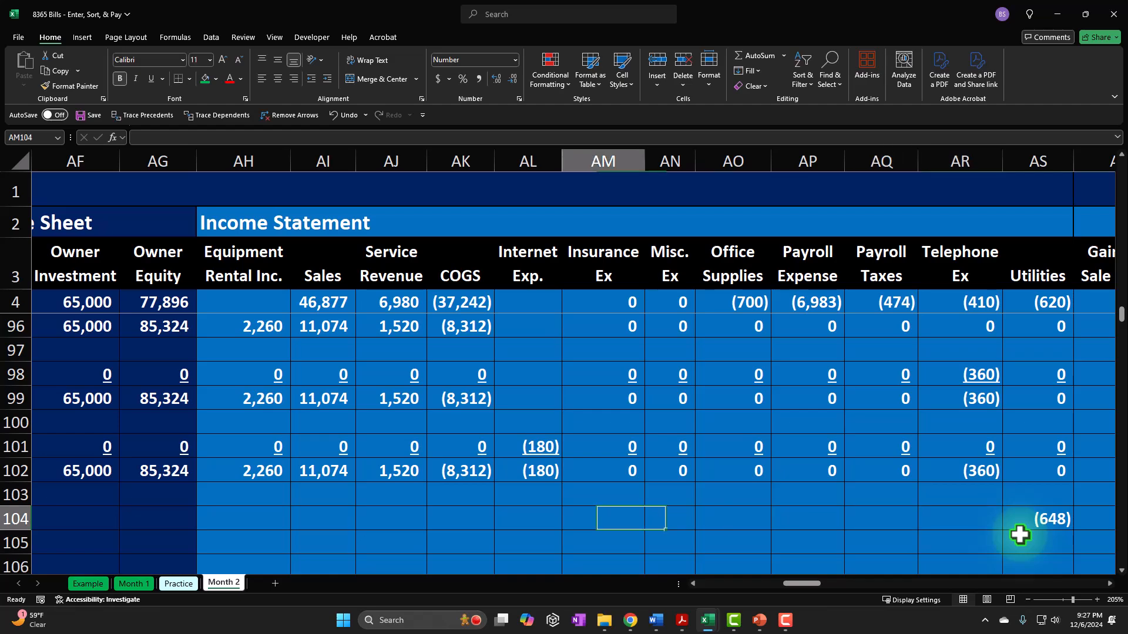
pyautogui.press('Left')
pyautogui.press('Right')
pyautogui.press('Right')
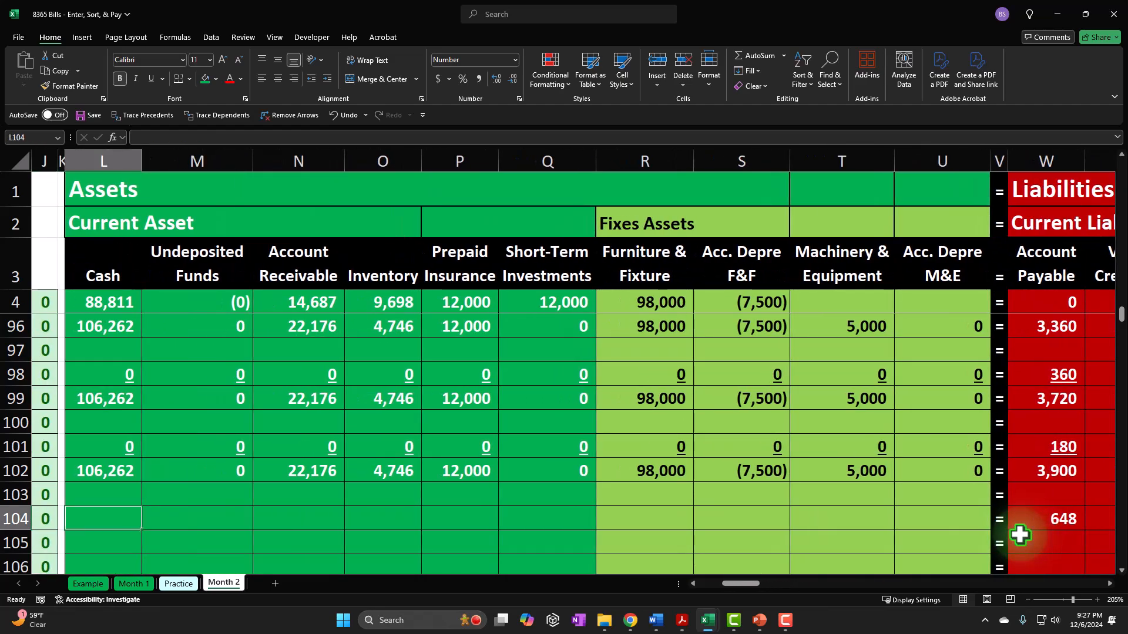
pyautogui.write('0\t0\t0\t')
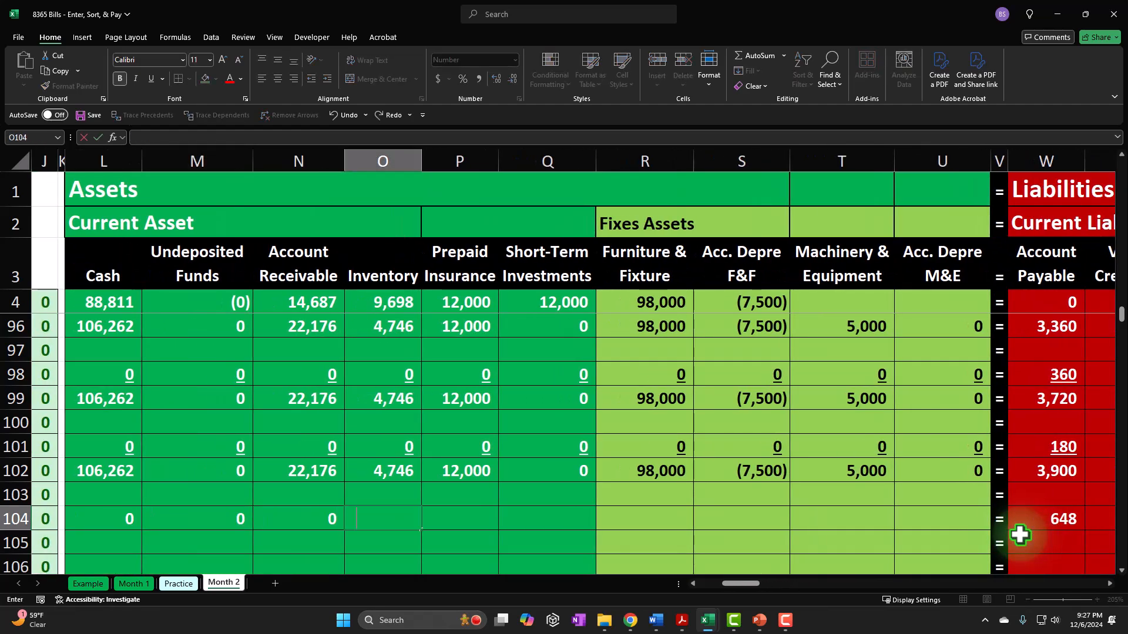
pyautogui.write('0\t0\t0\t0\t0\t0\t\t=')
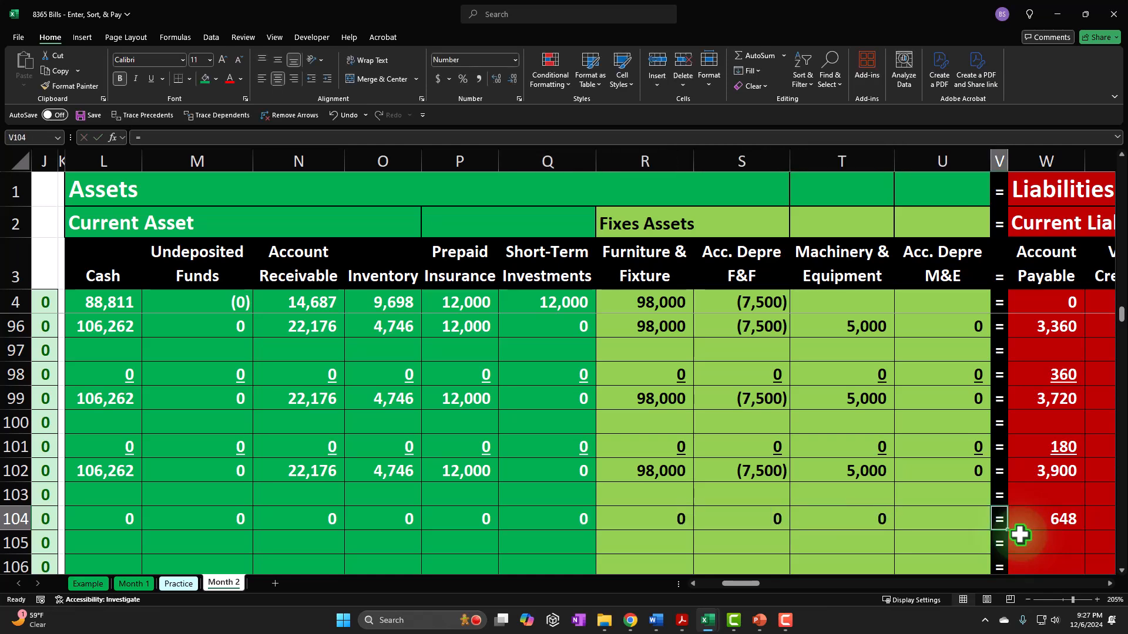
pyautogui.write('\t0\t0\t0\t0\t0\t')
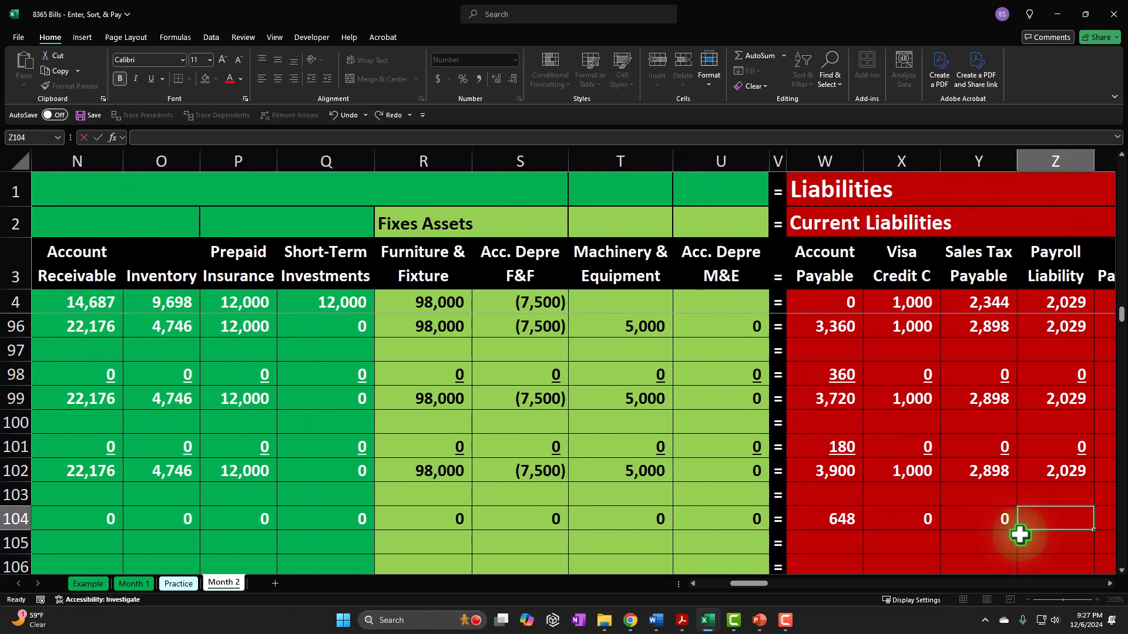
pyautogui.write('0\t\t0\t')
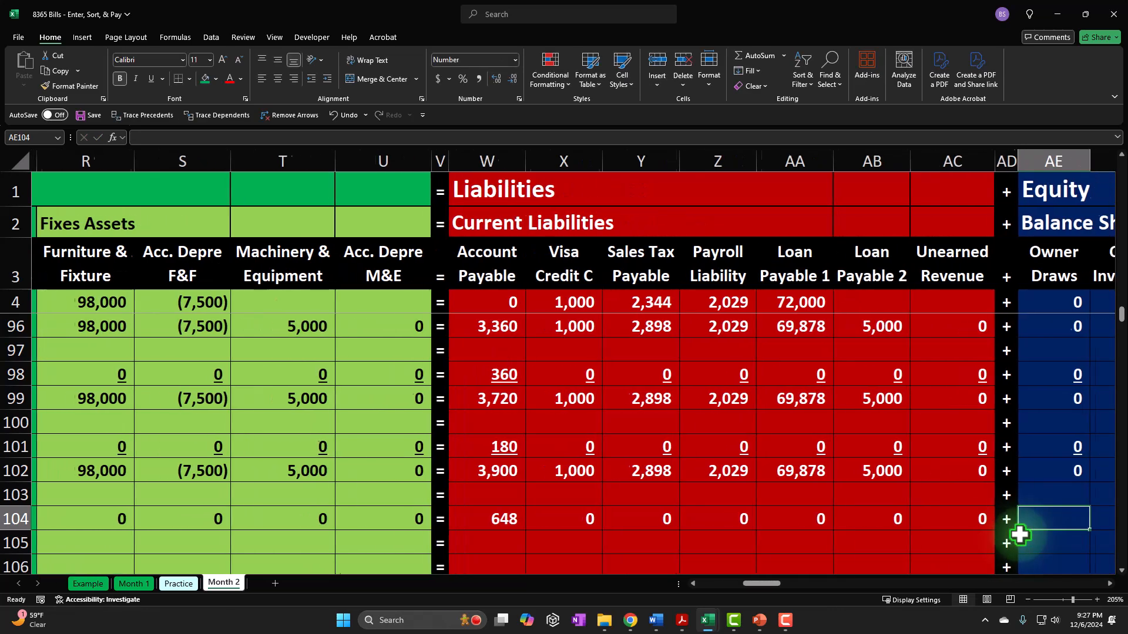
pyautogui.write('\t0')
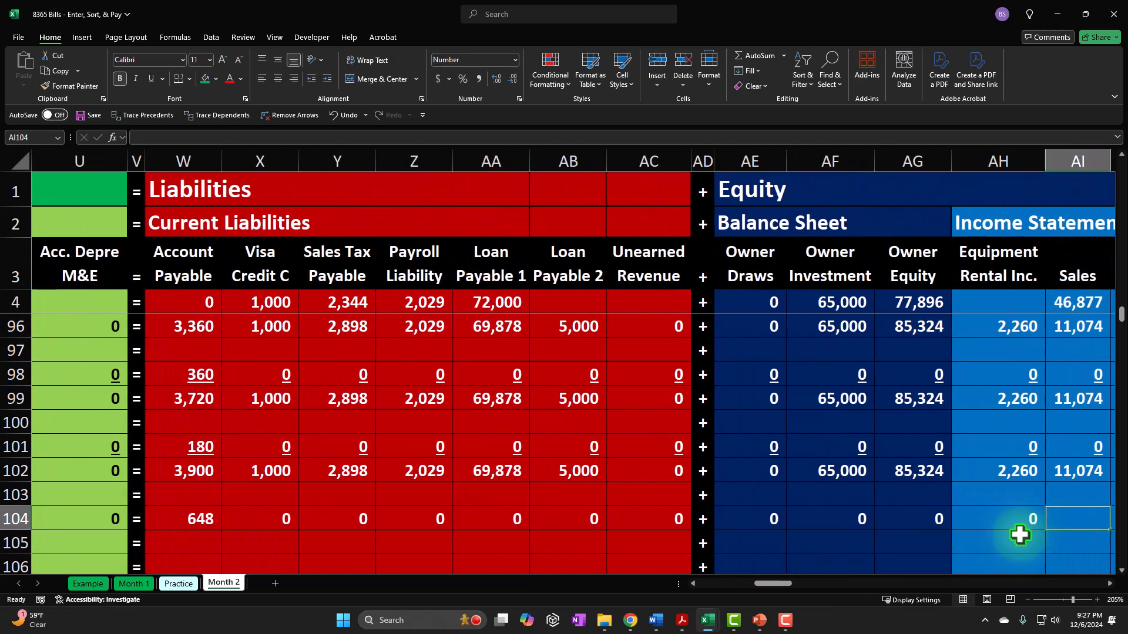
pyautogui.write('\t0\t0\t0\t0')
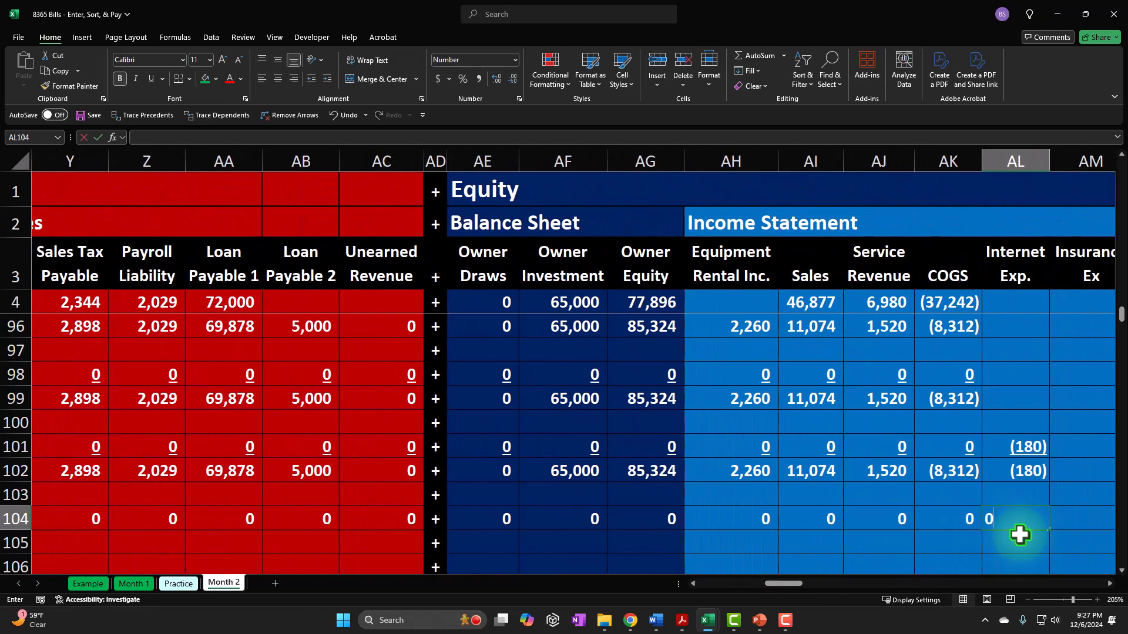
pyautogui.write('\t0\t0\t0\t0\t0\t0\t')
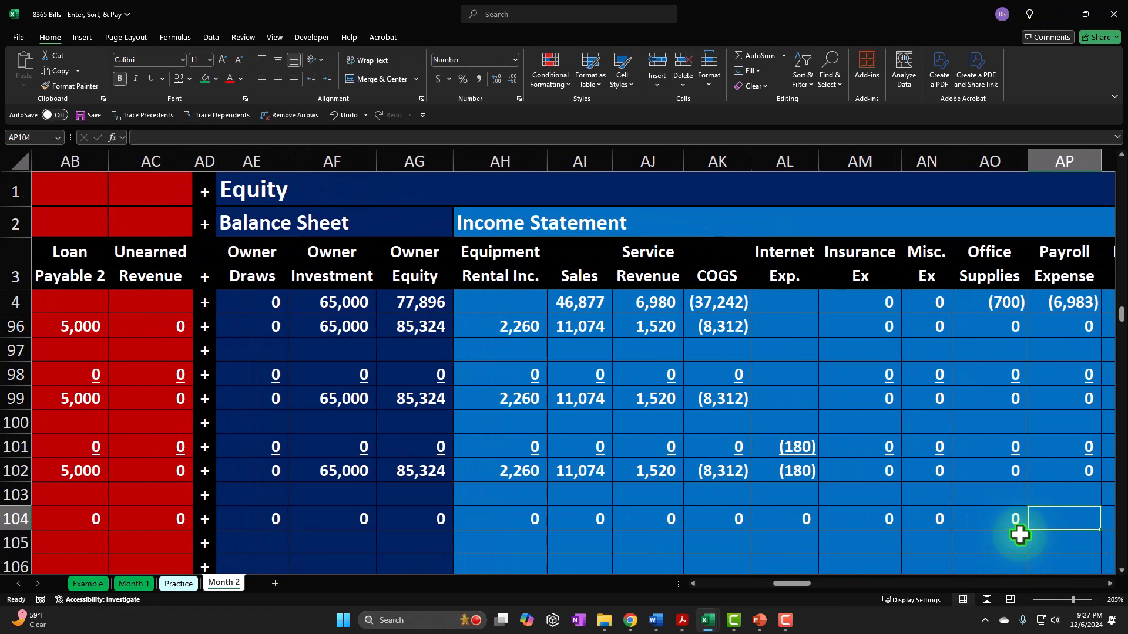
pyautogui.write('0\t\t0\t0')
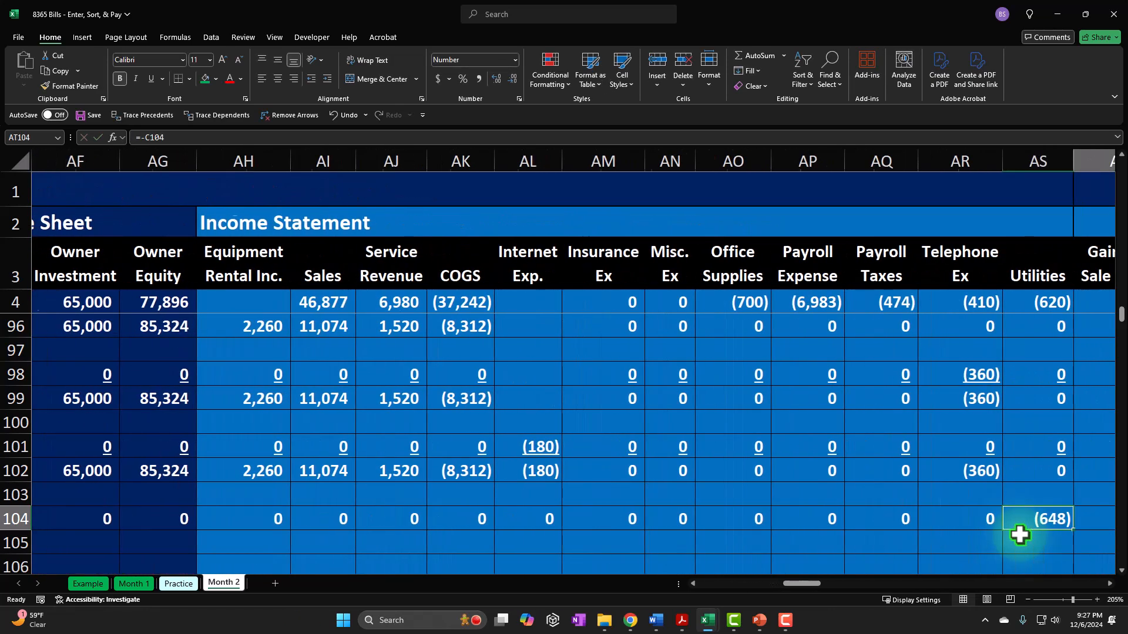
# - Insert a column before Total in the Accounts Payable Subsidiary Ledger and head it Edison in BN3
pyautogui.press('Tab')
pyautogui.press('Tab')
pyautogui.press('Tab')
pyautogui.press('Tab')
pyautogui.press('Tab')
pyautogui.press('Tab')
pyautogui.press('Tab')
pyautogui.press('Tab')
pyautogui.press('Tab')
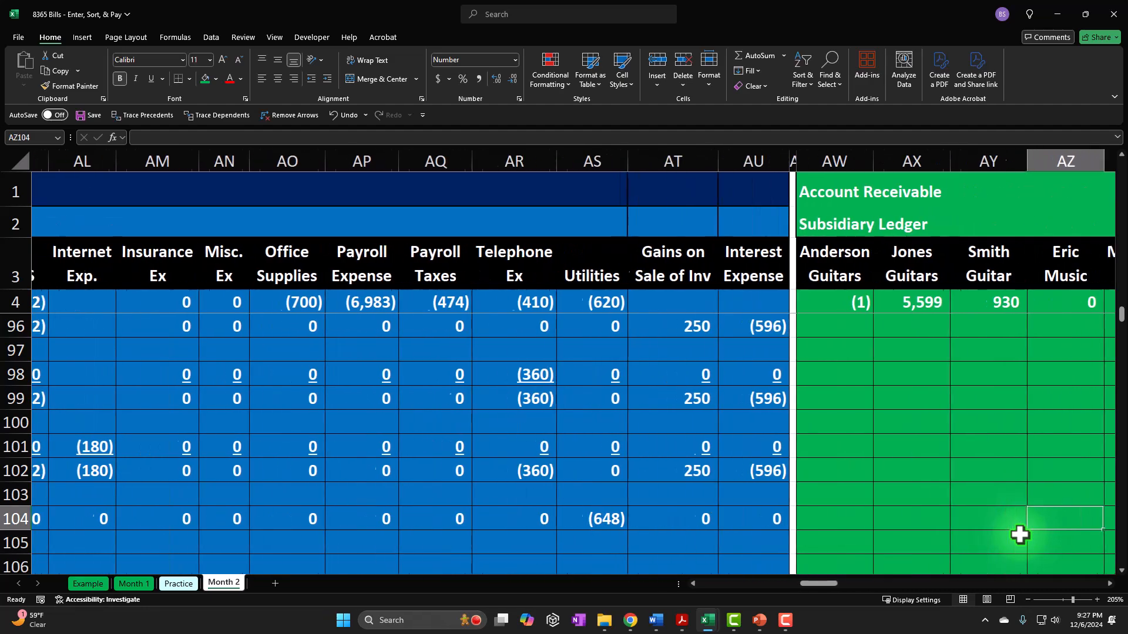
pyautogui.press('Tab')
pyautogui.press('Tab')
pyautogui.press('Tab')
pyautogui.press('Tab')
pyautogui.press('Tab')
pyautogui.press('Tab')
pyautogui.press('Tab')
pyautogui.press('Tab')
pyautogui.press('Tab')
pyautogui.press('Tab')
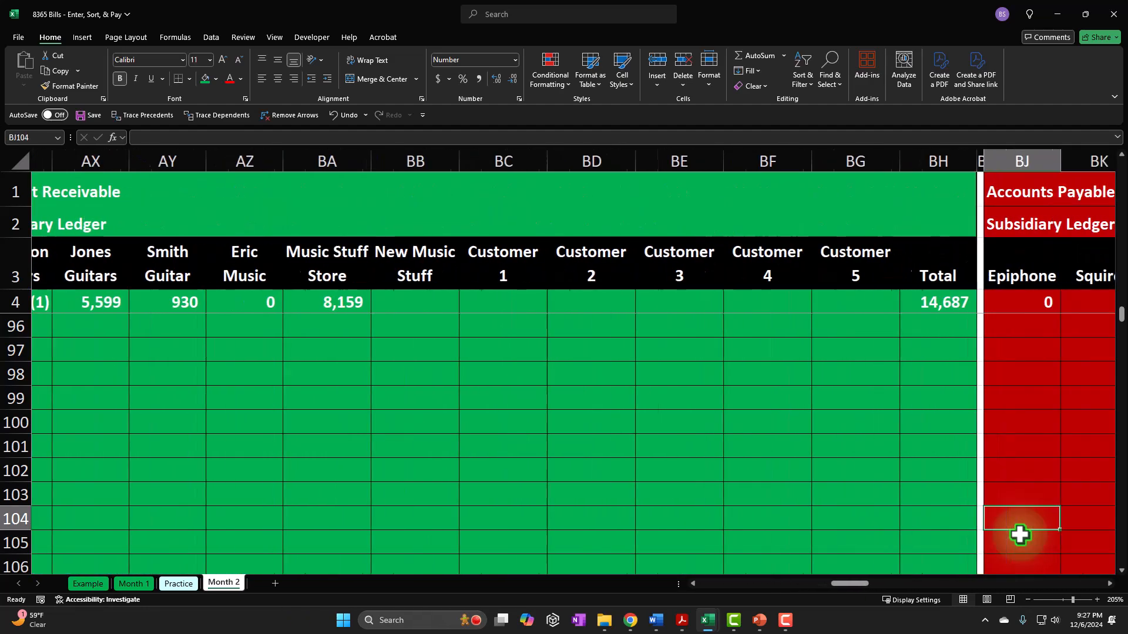
pyautogui.press('Tab')
pyautogui.press('Tab')
pyautogui.press('Tab')
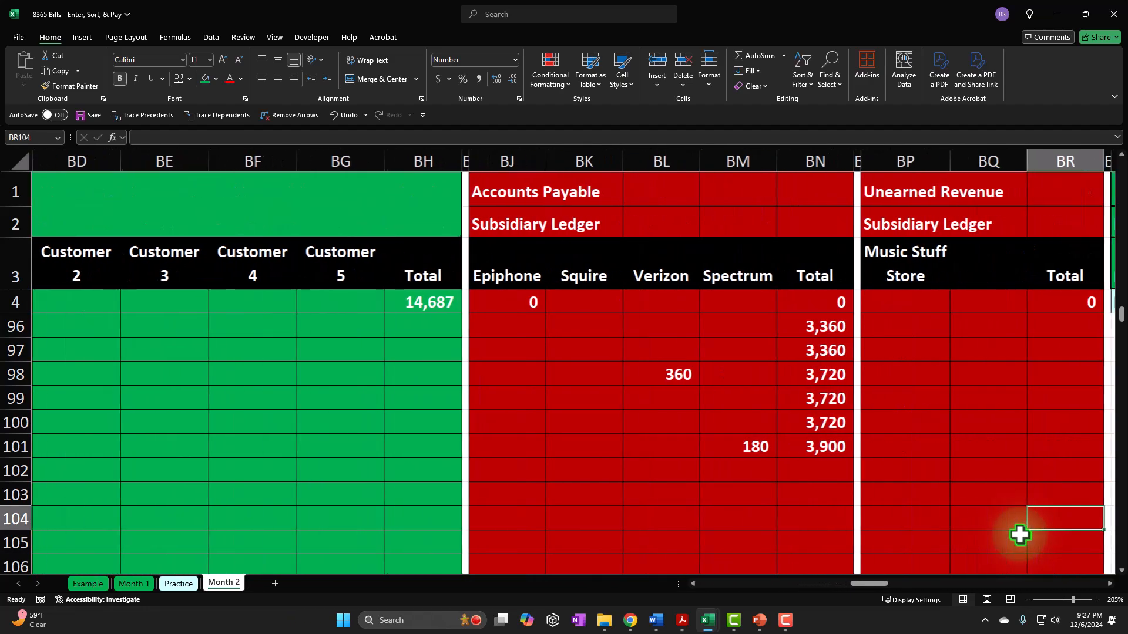
pyautogui.click(809, 152)
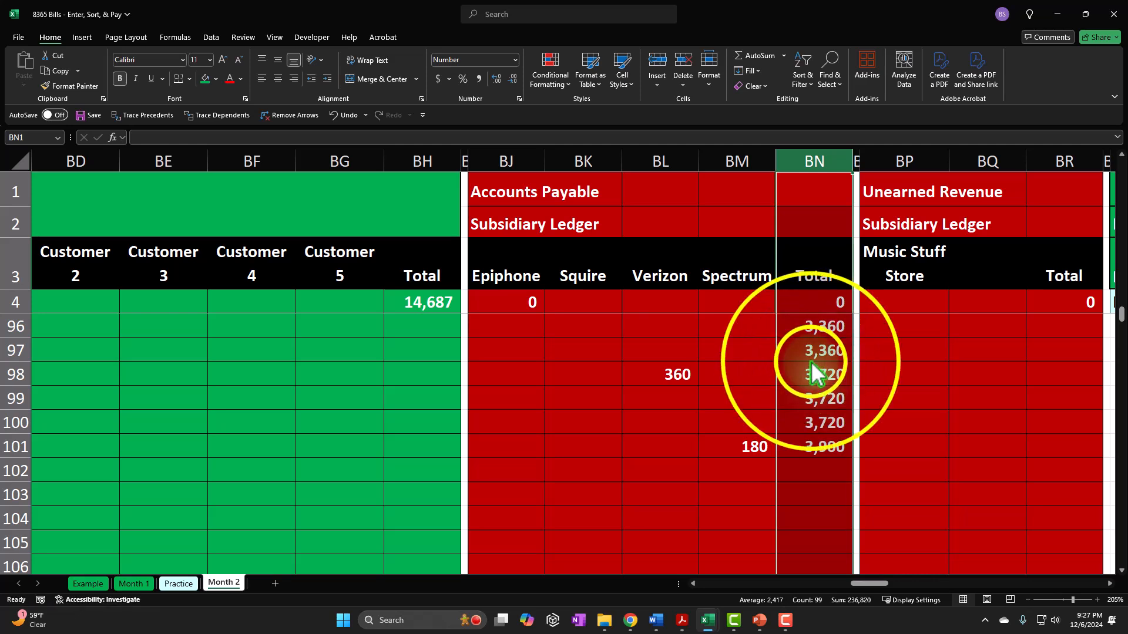
pyautogui.rightClick(811, 417)
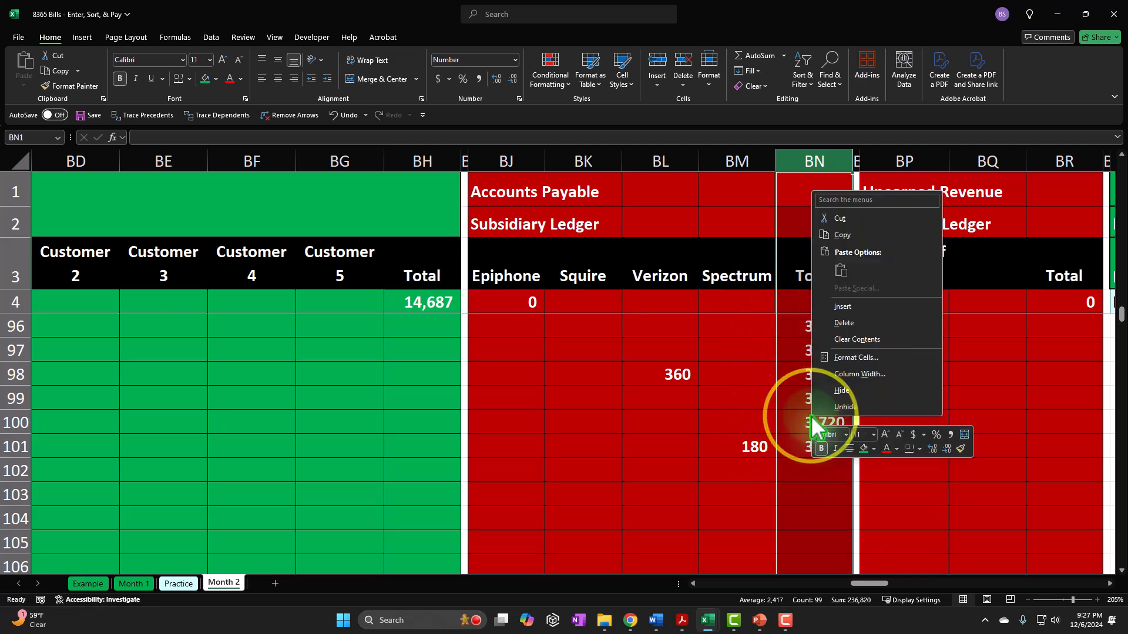
pyautogui.click(841, 306)
pyautogui.click(829, 270)
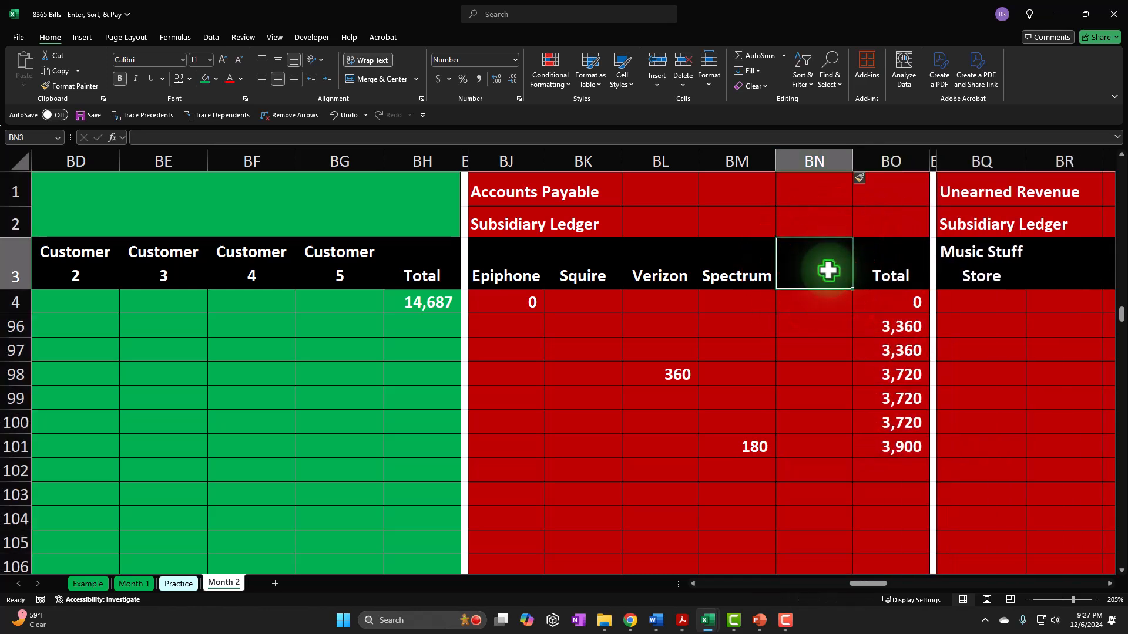
pyautogui.write('Ediso')
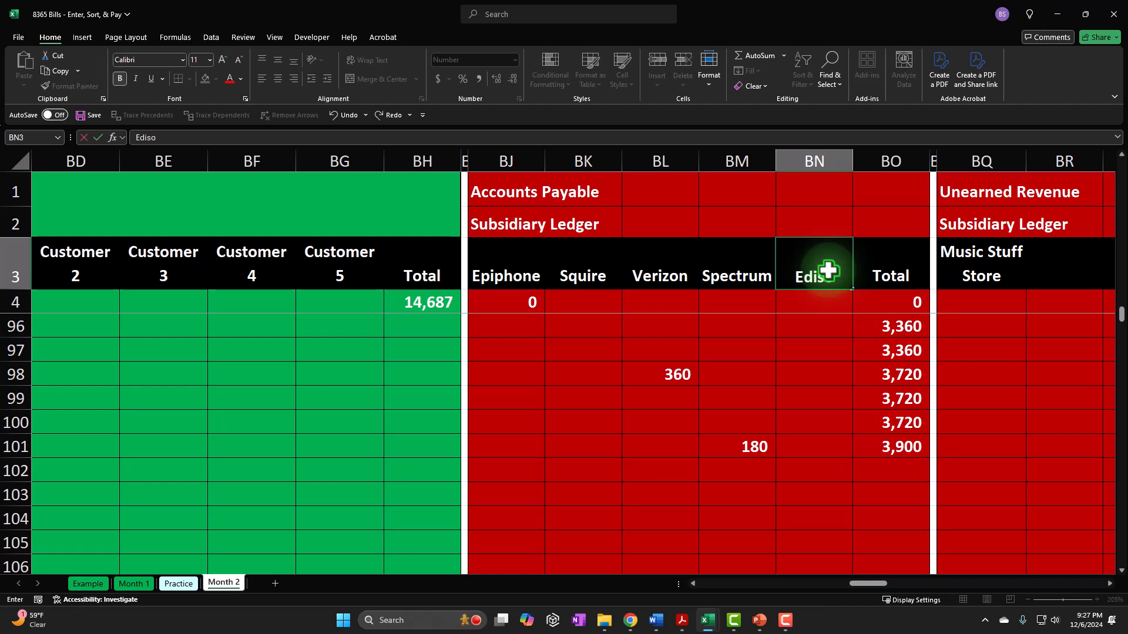
pyautogui.write('n')
# - Record the electricity bill under Edison by linking BN104 to the Account Payable amount in W104
pyautogui.click(815, 490)
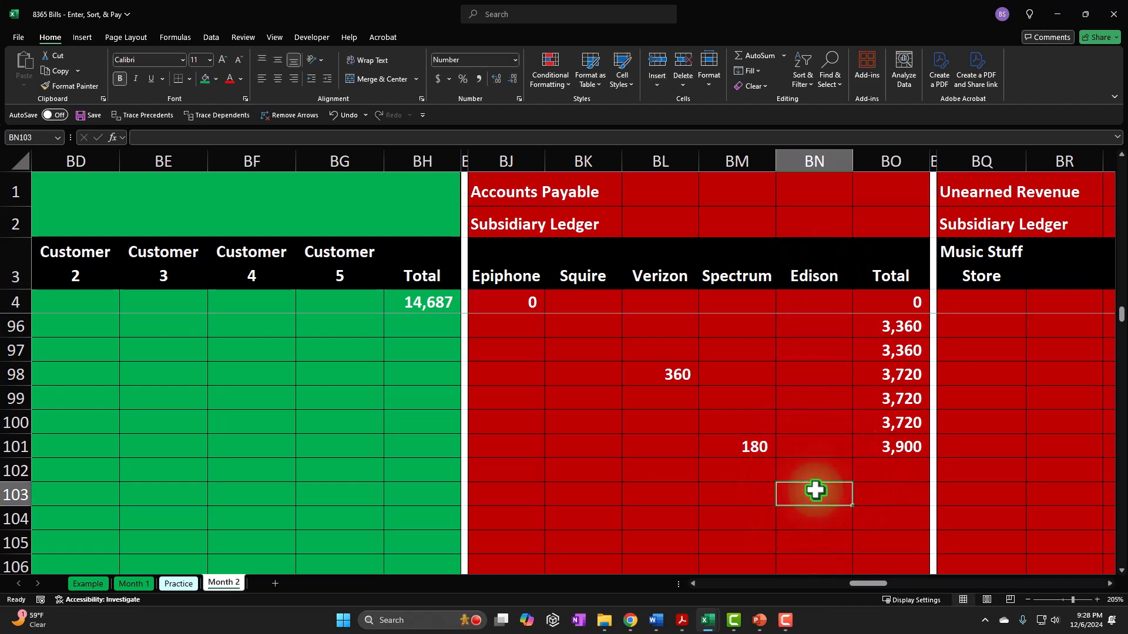
pyautogui.press('Left')
pyautogui.press('Left')
pyautogui.press('Left')
pyautogui.press('Left')
pyautogui.press('Left')
pyautogui.press('Left')
pyautogui.press('Left')
pyautogui.press('Left')
pyautogui.press('Left')
pyautogui.press('Left')
pyautogui.press('Left')
pyautogui.press('Left')
pyautogui.press('Left')
pyautogui.press('Left')
pyautogui.press('Left')
pyautogui.press('Left')
pyautogui.press('Left')
pyautogui.press('Left')
pyautogui.press('Left')
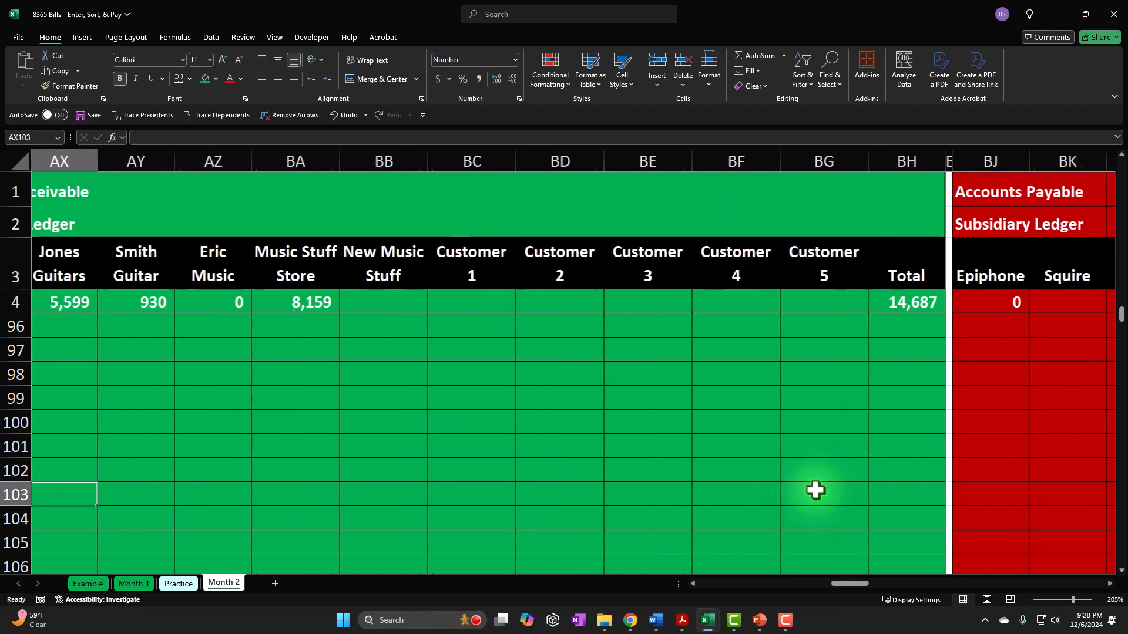
pyautogui.press('Down')
pyautogui.press('Right')
pyautogui.press('Right')
pyautogui.press('Right')
pyautogui.press('Right')
pyautogui.press('Right')
pyautogui.press('Right')
pyautogui.press('Right')
pyautogui.press('Right')
pyautogui.press('Right')
pyautogui.press('Right')
pyautogui.press('Right')
pyautogui.press('Right')
pyautogui.press('Right')
pyautogui.press('Right')
pyautogui.press('Right')
pyautogui.press('Right')
pyautogui.press('Right')
pyautogui.press('Right')
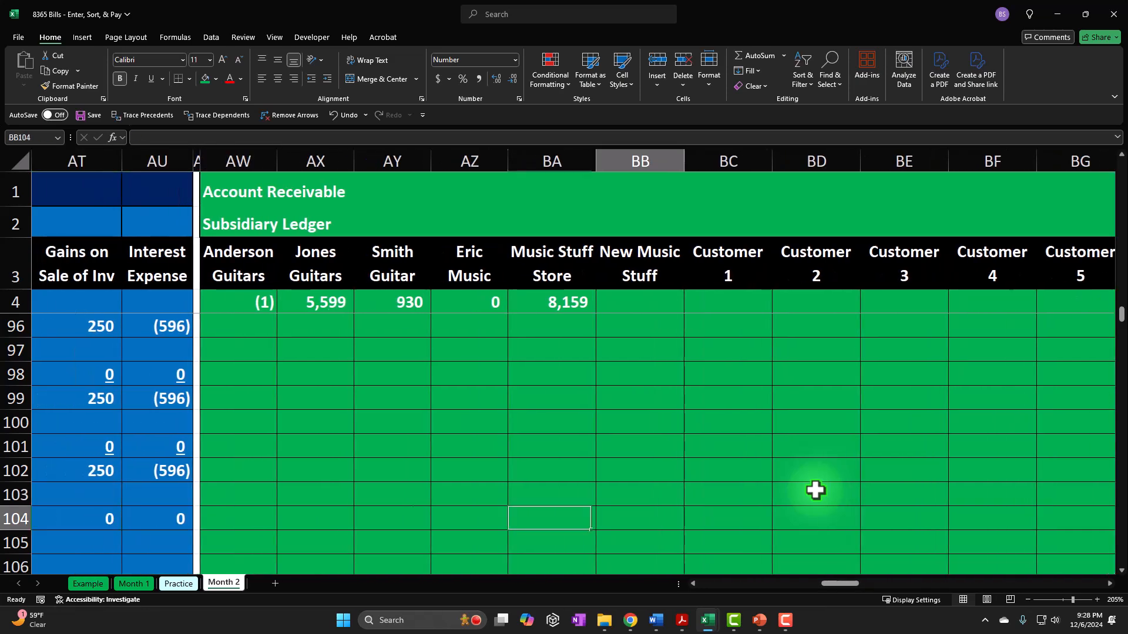
pyautogui.press('Right')
pyautogui.press('Right')
pyautogui.press('Left')
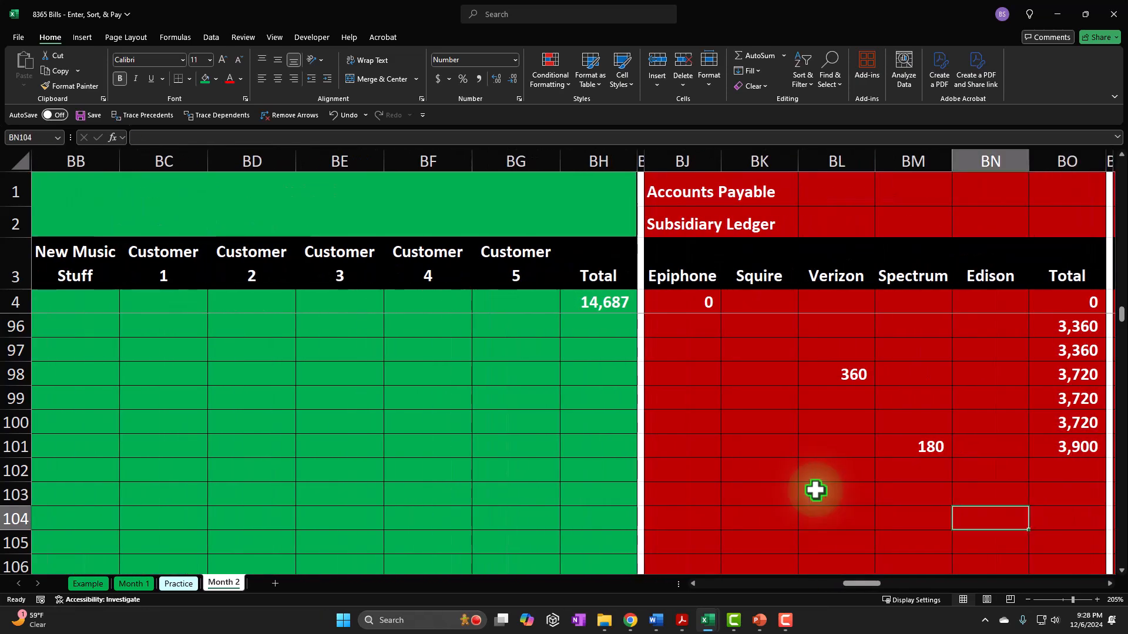
pyautogui.write('=')
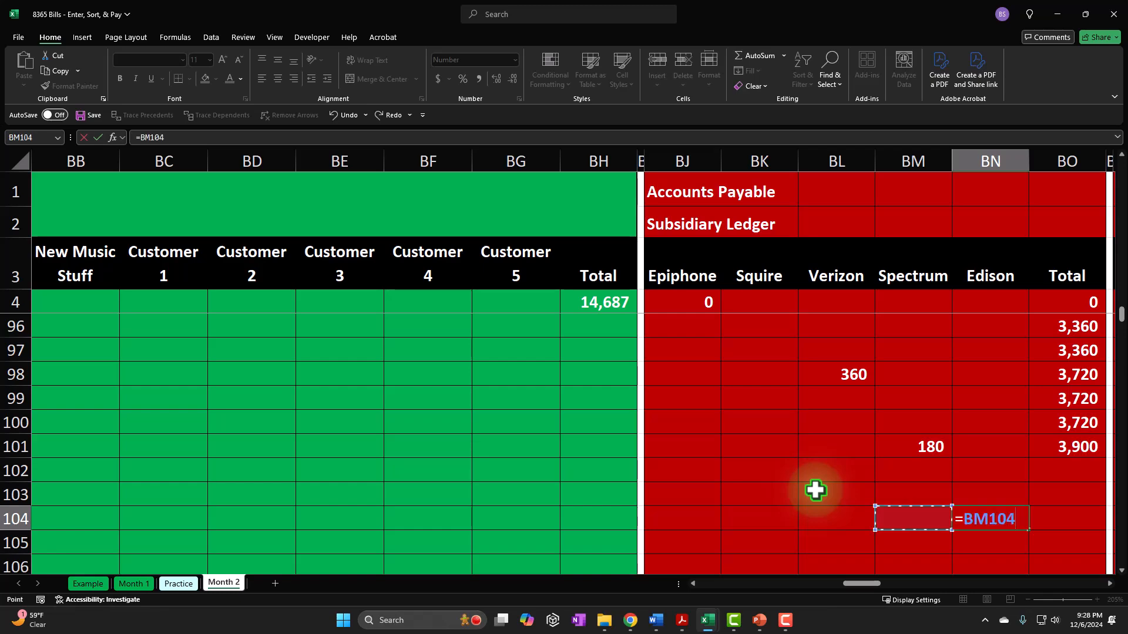
pyautogui.press('Left')
pyautogui.press('Left')
pyautogui.press('Left')
pyautogui.press('Left')
pyautogui.press('Left')
pyautogui.press('Left')
pyautogui.press('Left')
pyautogui.press('Left')
pyautogui.press('Left')
pyautogui.press('Left')
pyautogui.press('Left')
pyautogui.press('Left')
pyautogui.press('Left')
pyautogui.press('Left')
pyautogui.press('Left')
pyautogui.press('Left')
pyautogui.press('Left')
pyautogui.press('Left')
pyautogui.press('Left')
pyautogui.press('Left')
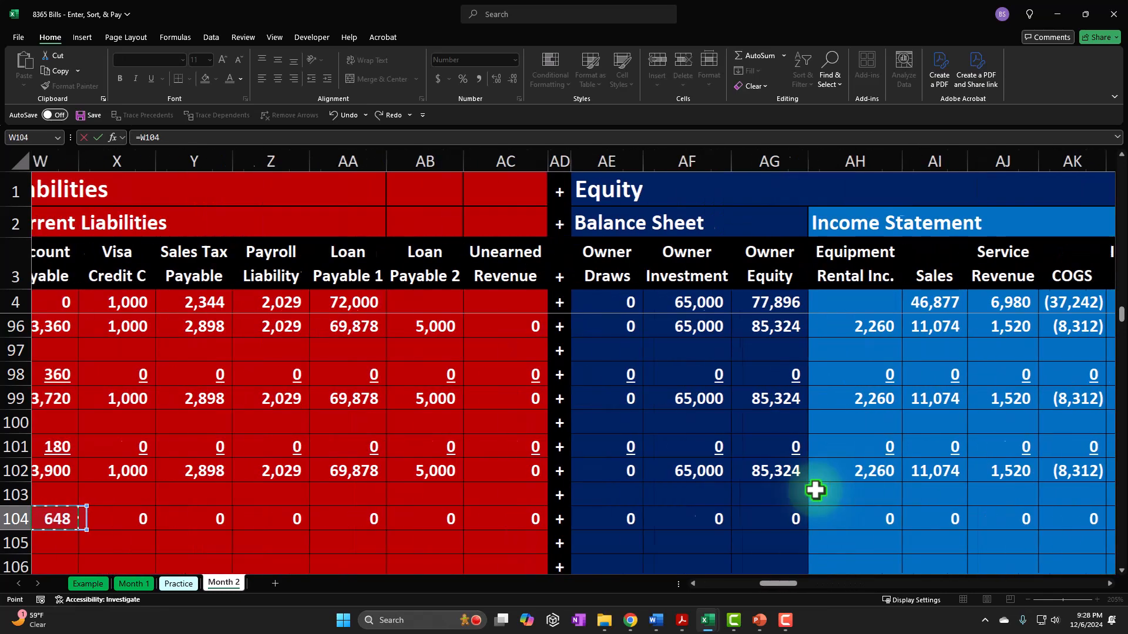
pyautogui.press('Right')
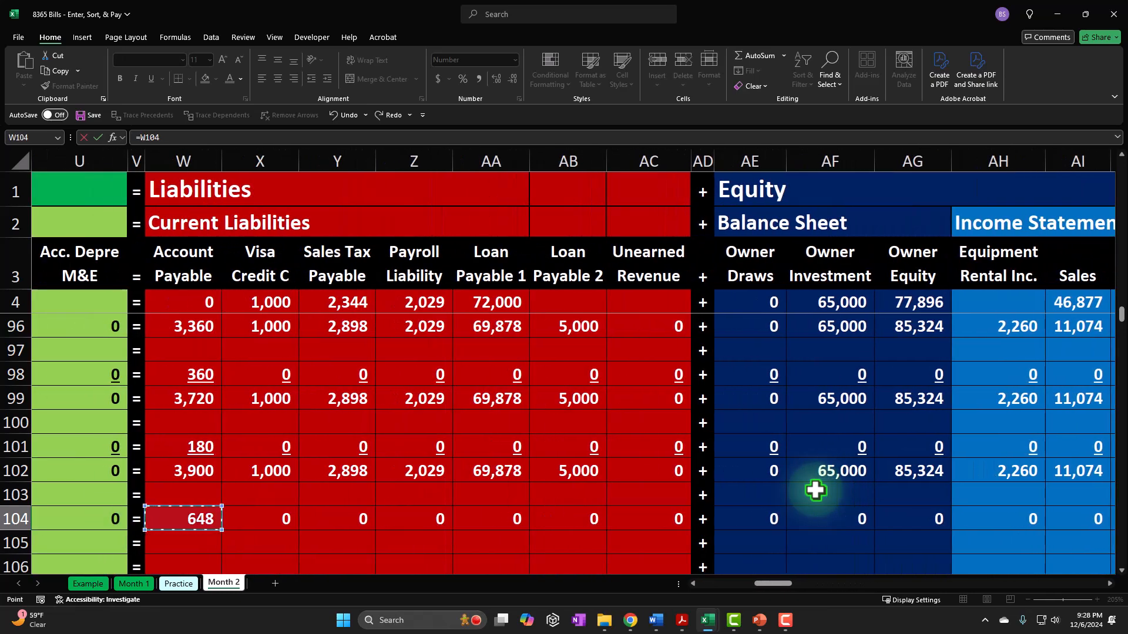
pyautogui.press('Return')
# - Extend the SUM range in BO101 to include the Edison column and fill the formula down to BO104
pyautogui.press('Right')
pyautogui.press('Right')
pyautogui.press('Right')
pyautogui.press('Right')
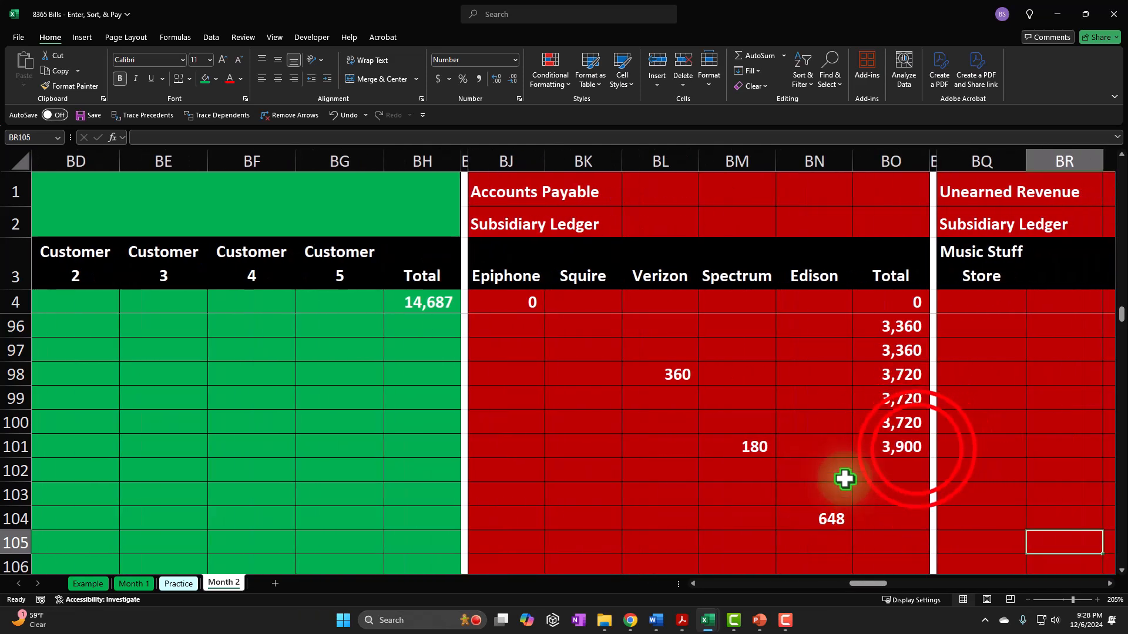
pyautogui.doubleClick(912, 448)
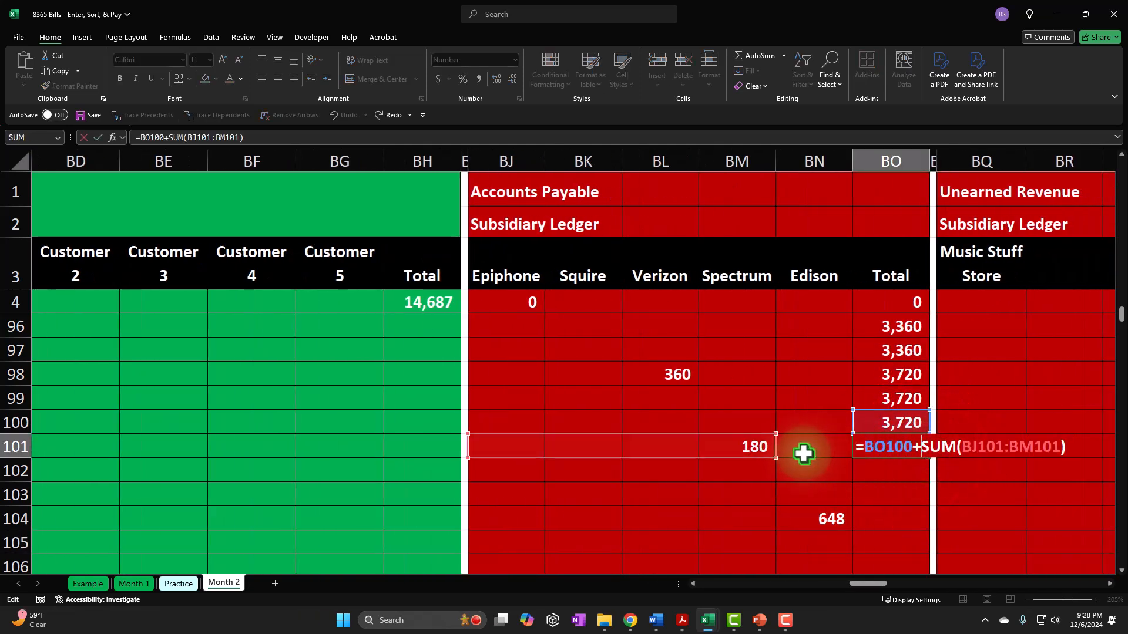
pyautogui.moveTo(776, 459); pyautogui.dragTo(821, 462)
pyautogui.press('Return')
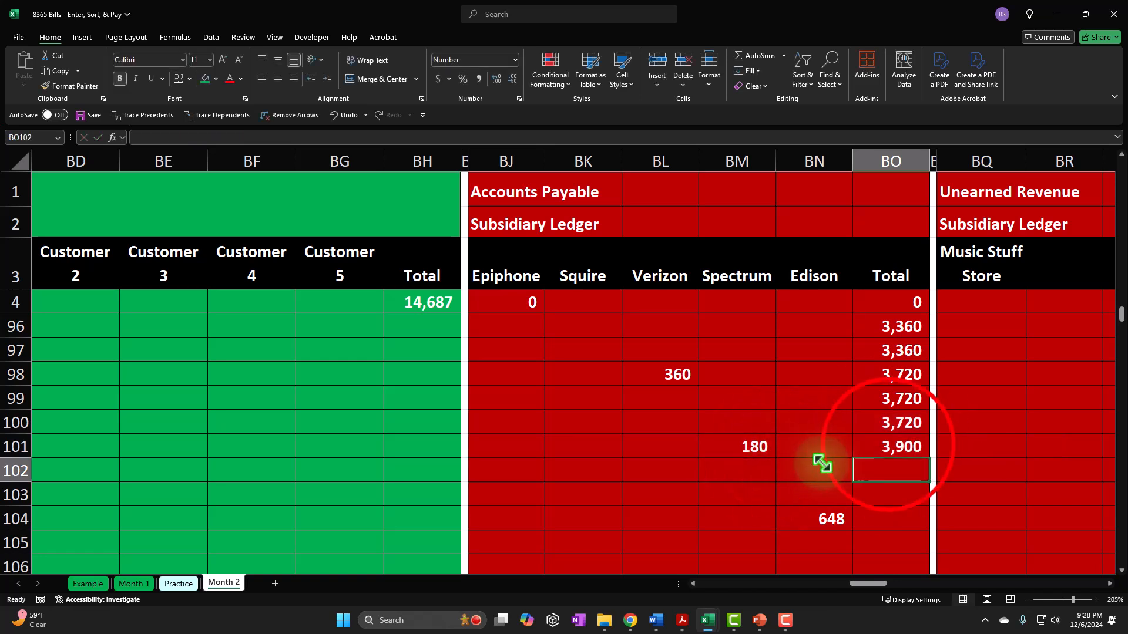
pyautogui.click(905, 448)
pyautogui.moveTo(929, 460); pyautogui.dragTo(917, 521)
pyautogui.click(917, 520)
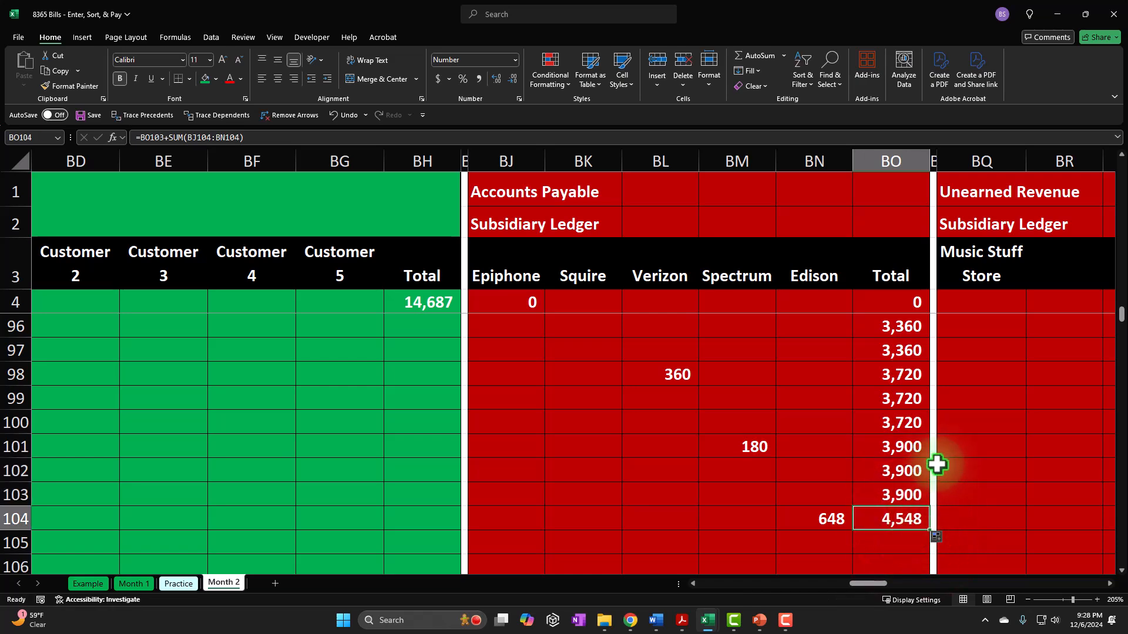
# - Check the sum of Account Payable W102:W104 against the subsidiary ledger total in BO104
pyautogui.press('Left')
pyautogui.press('Left')
pyautogui.press('Left')
pyautogui.press('Left')
pyautogui.press('Left')
pyautogui.press('Left')
pyautogui.press('Left')
pyautogui.press('Left')
pyautogui.press('Left')
pyautogui.press('Left')
pyautogui.press('Left')
pyautogui.press('Left')
pyautogui.press('Left')
pyautogui.press('Left')
pyautogui.press('Left')
pyautogui.press('Left')
pyautogui.press('Left')
pyautogui.press('Left')
pyautogui.press('Left')
pyautogui.press('Left')
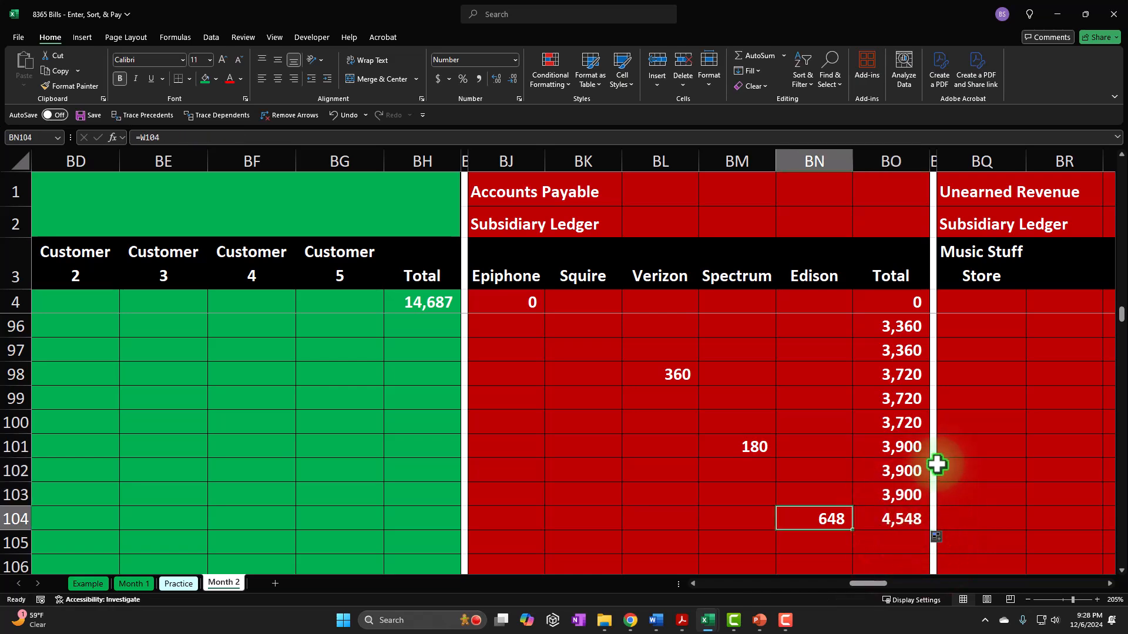
pyautogui.press('Left')
pyautogui.press('Left')
pyautogui.press('Left')
pyautogui.press('Left')
pyautogui.press('Left')
pyautogui.press('Left')
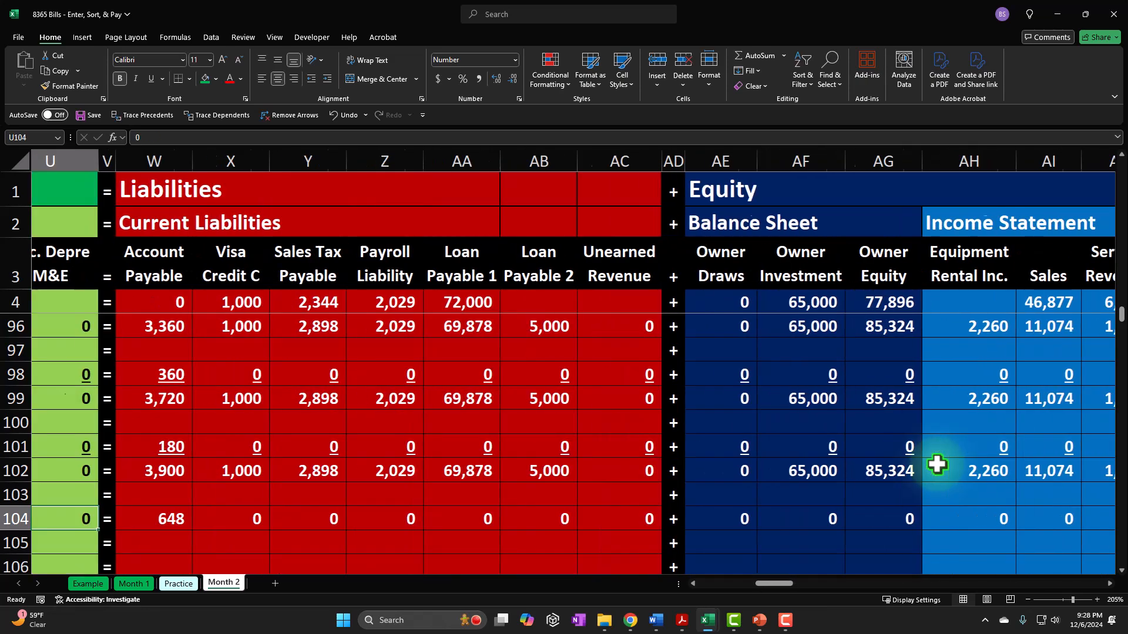
pyautogui.press('Up')
pyautogui.press('Up')
pyautogui.hotkey('shift', 'Down')
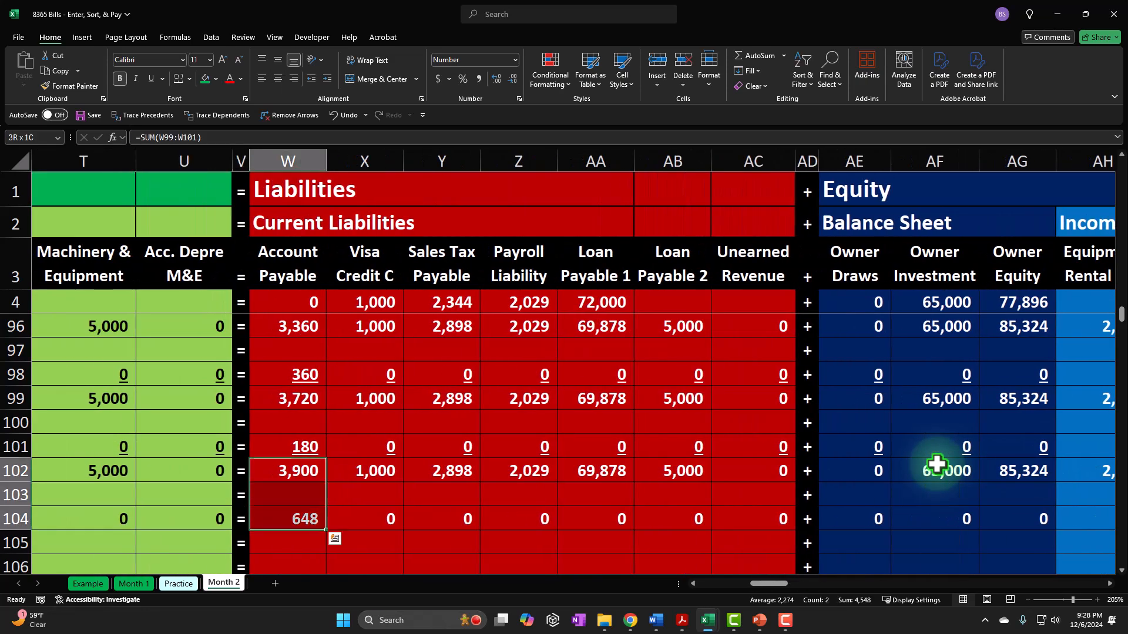
# - Underline the amounts in row 104 from Cash through Interest Expense
pyautogui.press('Down')
pyautogui.press('Left')
pyautogui.press('Left')
pyautogui.press('Left')
pyautogui.press('Left')
pyautogui.press('Left')
pyautogui.press('Left')
pyautogui.press('Left')
pyautogui.press('Left')
pyautogui.press('Left')
pyautogui.press('Left')
pyautogui.press('Left')
pyautogui.press('Left')
pyautogui.press('Left')
pyautogui.press('Left')
pyautogui.press('Left')
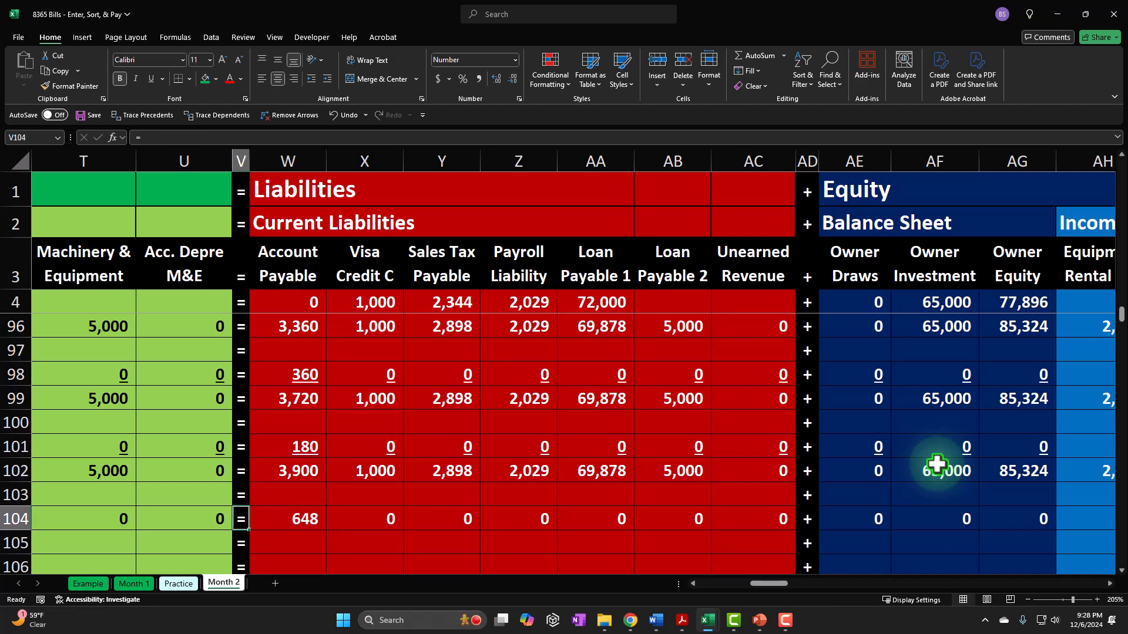
pyautogui.hotkey('shift', 'Right')
pyautogui.hotkey('shift', 'Right')
pyautogui.hotkey('shift', 'Right')
pyautogui.hotkey('shift', 'Right')
pyautogui.hotkey('shift', 'Right')
pyautogui.hotkey('shift', 'Right')
pyautogui.hotkey('shift', 'Right')
pyautogui.hotkey('shift', 'Right')
pyautogui.hotkey('shift', 'Right')
pyautogui.hotkey('shift', 'Right')
pyautogui.hotkey('shift', 'Right')
pyautogui.hotkey('shift', 'Right')
pyautogui.hotkey('shift', 'Right')
pyautogui.hotkey('shift', 'Right')
pyautogui.hotkey('shift', 'Right')
pyautogui.hotkey('shift', 'Right')
pyautogui.hotkey('shift', 'Right')
pyautogui.hotkey('shift', 'Right')
pyautogui.hotkey('shift', 'Right')
pyautogui.hotkey('shift', 'Right')
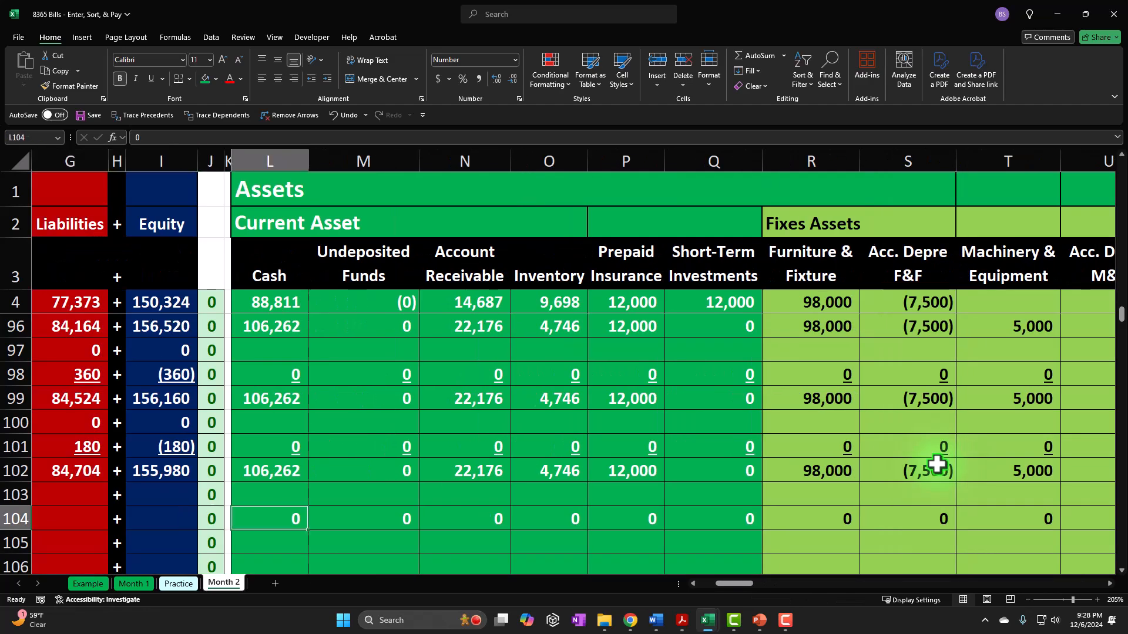
pyautogui.hotkey('shift', 'Right')
pyautogui.hotkey('shift', 'Right')
pyautogui.hotkey('shift', 'Right')
pyautogui.hotkey('shift', 'Right')
pyautogui.hotkey('shift', 'Right')
pyautogui.hotkey('shift', 'Right')
pyautogui.hotkey('shift', 'Right')
pyautogui.hotkey('shift', 'Right')
pyautogui.hotkey('shift', 'Right')
pyautogui.hotkey('shift', 'Right')
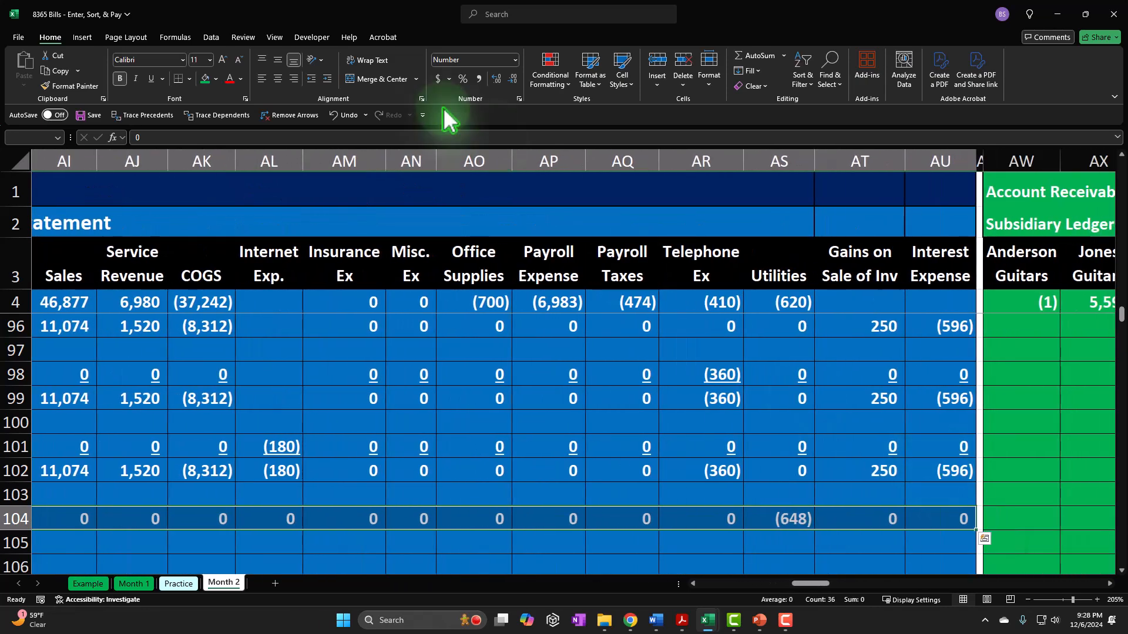
pyautogui.click(150, 79)
# - Label row 105 as Balance by linking A105 to A102
pyautogui.press('Home')
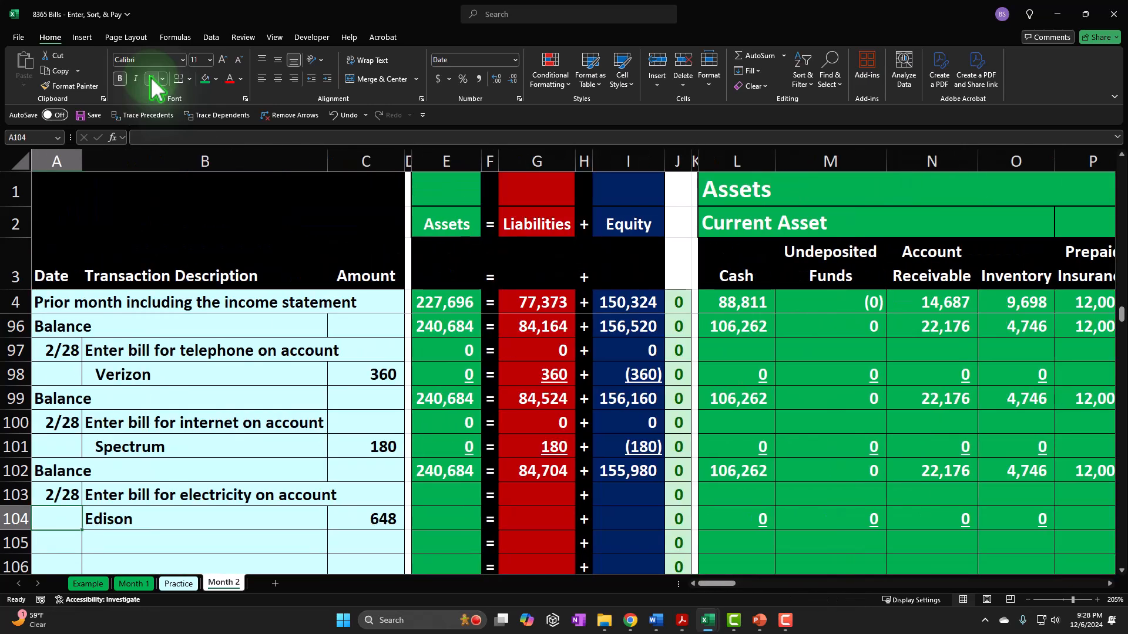
pyautogui.write('====')
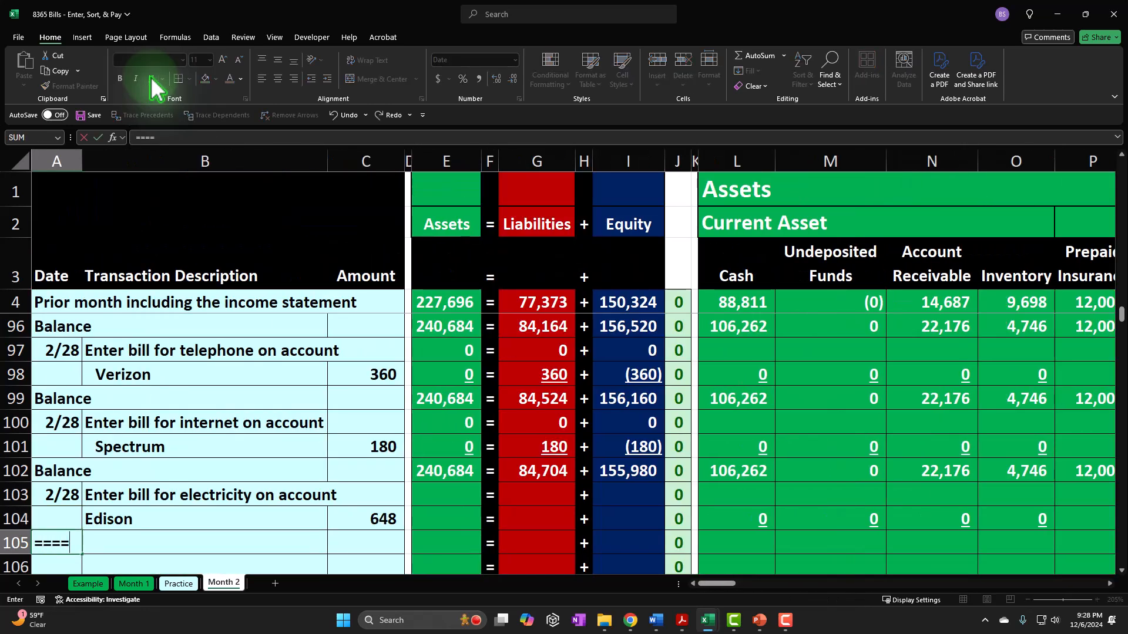
pyautogui.press('Escape')
pyautogui.write('=')
pyautogui.press('Up')
pyautogui.press('Up')
pyautogui.press('Up')
pyautogui.press('Return')
pyautogui.press('Up')
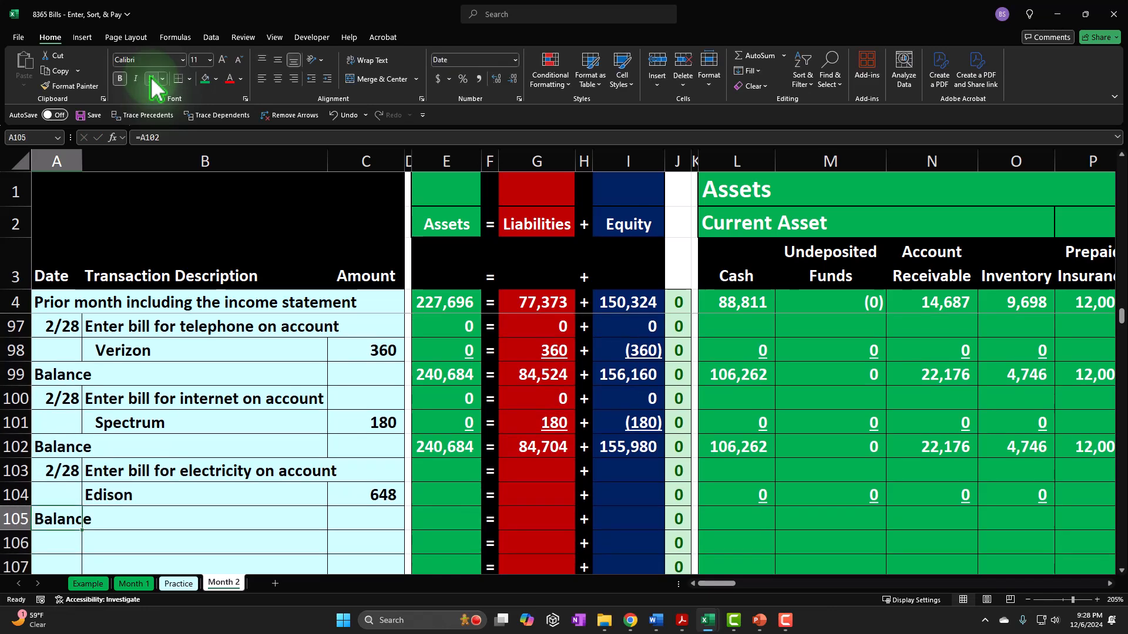
# - Calculate the new Cash balance in L105 with a SUM of L102:L104
pyautogui.press('Right')
pyautogui.press('Right')
pyautogui.press('Right')
pyautogui.press('Right')
pyautogui.press('Right')
pyautogui.press('Right')
pyautogui.press('Right')
pyautogui.press('Right')
pyautogui.press('Right')
pyautogui.press('Right')
pyautogui.press('Right')
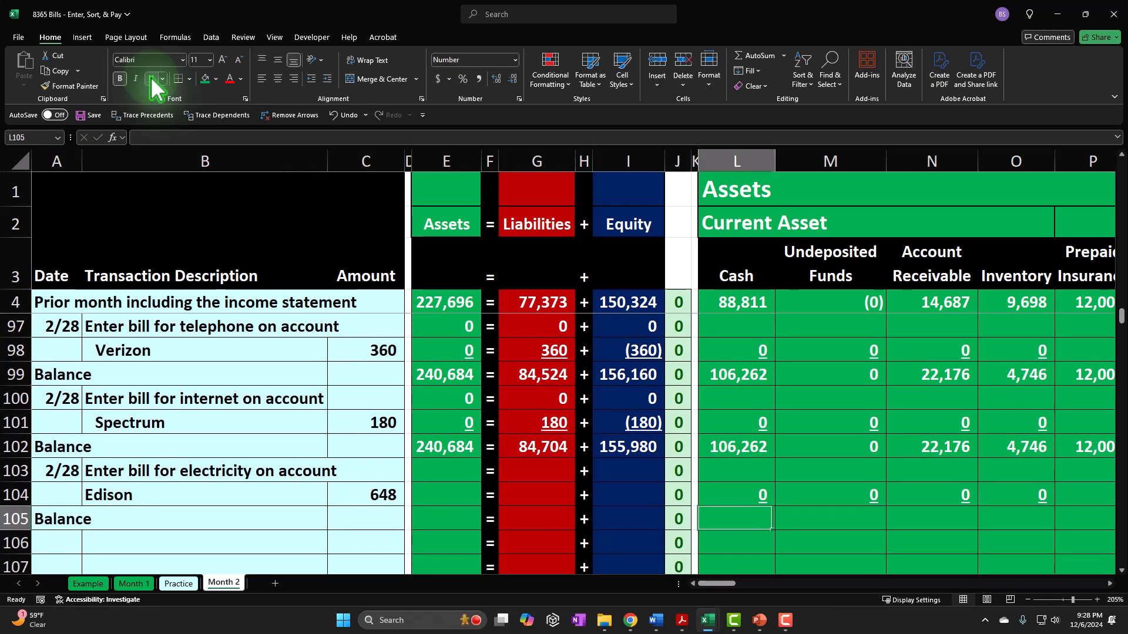
pyautogui.write('=sum(')
pyautogui.press('Up')
pyautogui.press('Up')
pyautogui.hotkey('shift', 'Down')
pyautogui.hotkey('shift', 'Down')
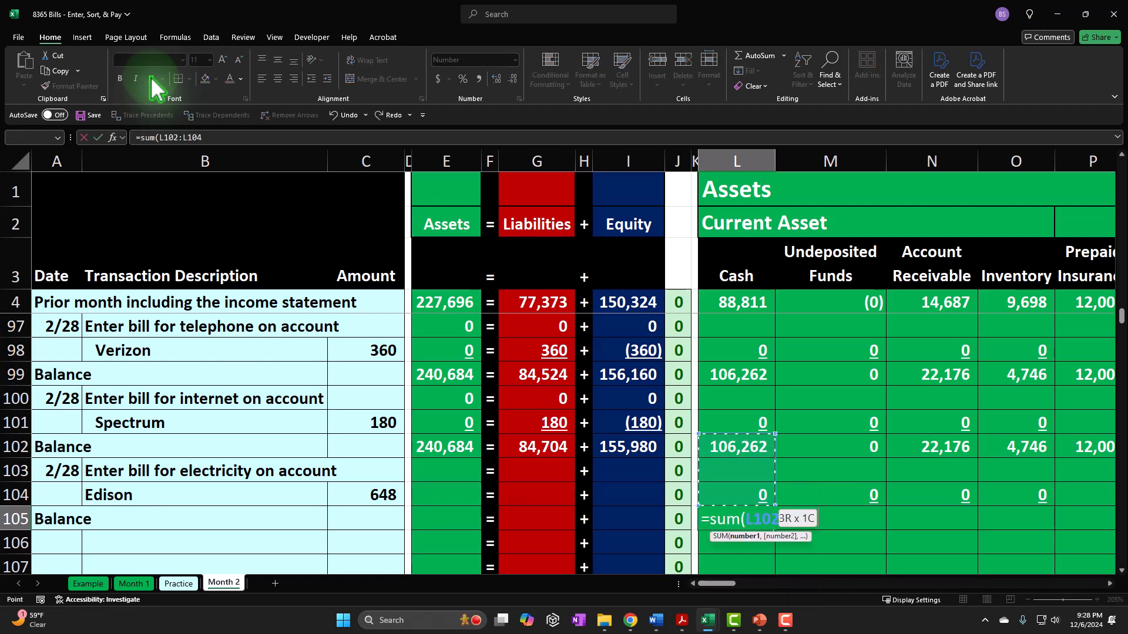
pyautogui.press('Return')
pyautogui.press('Up')
# - Copy the Cash balance formula from L105 across M105:AU105, pasting formulas only
pyautogui.hotkey('ctrl', 'c')
pyautogui.press('Right')
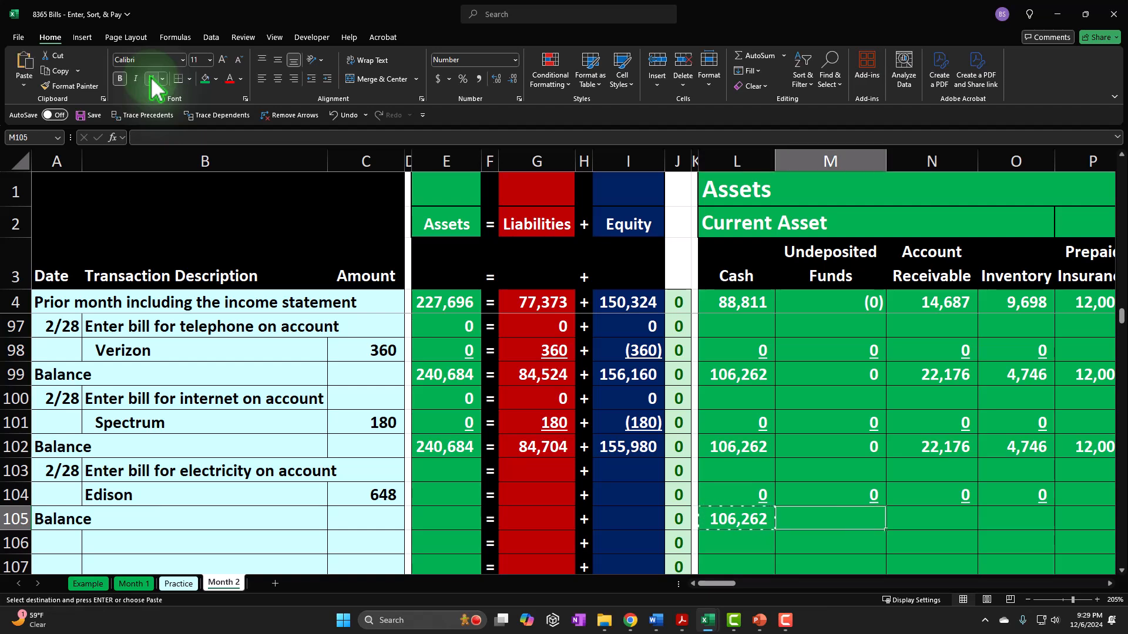
pyautogui.hotkey('shift', 'Right')
pyautogui.hotkey('shift', 'Right')
pyautogui.hotkey('shift', 'Right')
pyautogui.hotkey('shift', 'Right')
pyautogui.hotkey('shift', 'Right')
pyautogui.hotkey('shift', 'Right')
pyautogui.hotkey('shift', 'Right')
pyautogui.hotkey('shift', 'Right')
pyautogui.hotkey('shift', 'Right')
pyautogui.hotkey('shift', 'Right')
pyautogui.hotkey('shift', 'Right')
pyautogui.hotkey('shift', 'Right')
pyautogui.hotkey('shift', 'Right')
pyautogui.hotkey('shift', 'Right')
pyautogui.hotkey('shift', 'Right')
pyautogui.hotkey('shift', 'Right')
pyautogui.hotkey('shift', 'Right')
pyautogui.hotkey('shift', 'Right')
pyautogui.hotkey('shift', 'Right')
pyautogui.hotkey('shift', 'Right')
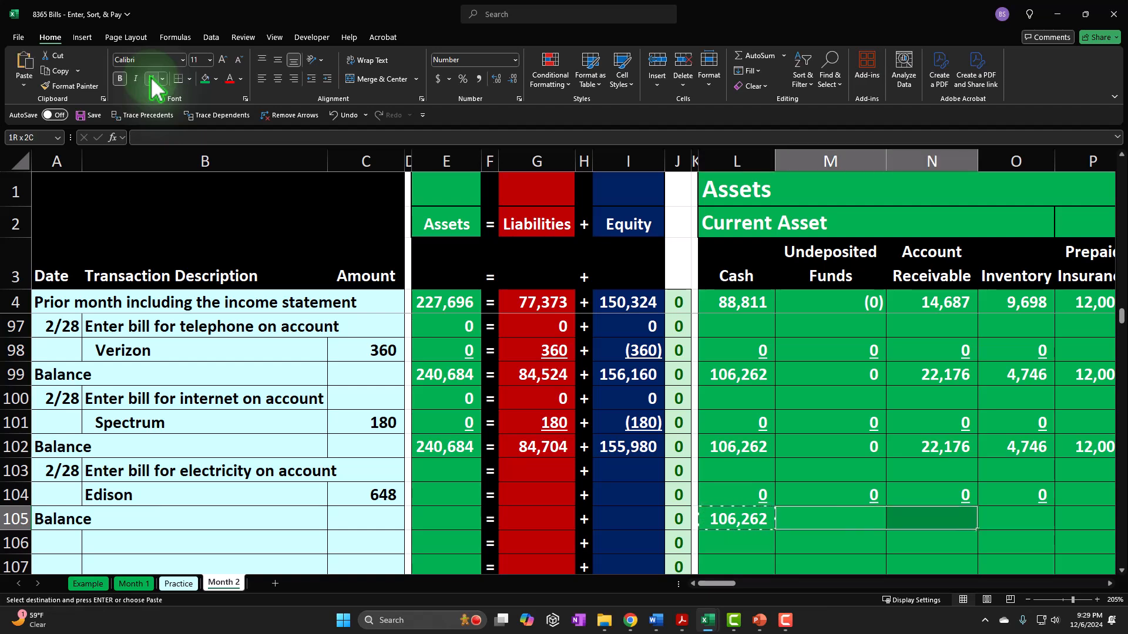
pyautogui.hotkey('shift', 'Right')
pyautogui.hotkey('shift', 'Right')
pyautogui.hotkey('shift', 'Right')
pyautogui.hotkey('shift', 'Right')
pyautogui.hotkey('shift', 'Right')
pyautogui.hotkey('shift', 'Right')
pyautogui.hotkey('shift', 'Right')
pyautogui.hotkey('shift', 'Right')
pyautogui.hotkey('shift', 'Right')
pyautogui.hotkey('shift', 'Right')
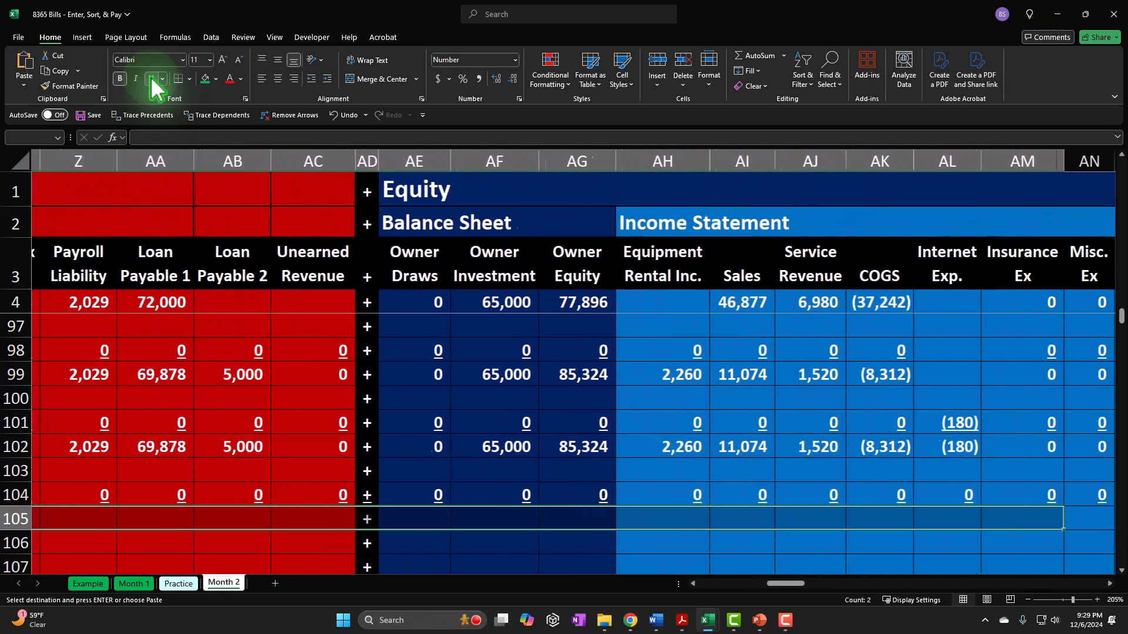
pyautogui.hotkey('shift', 'Right')
pyautogui.hotkey('shift', 'Right')
pyautogui.hotkey('shift', 'Right')
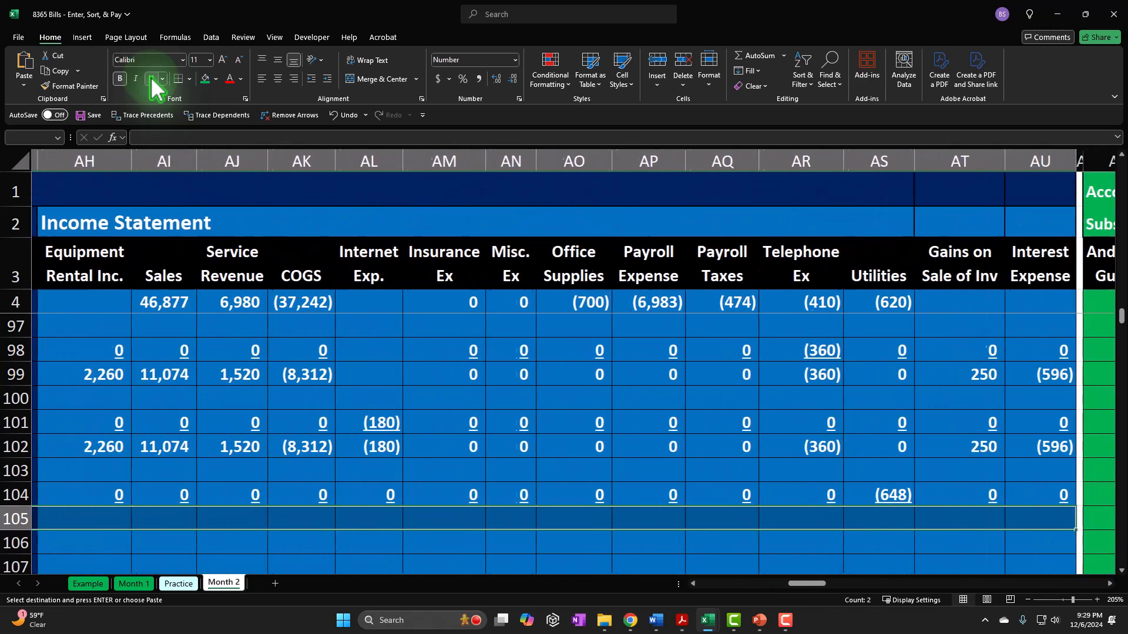
pyautogui.rightClick(573, 520)
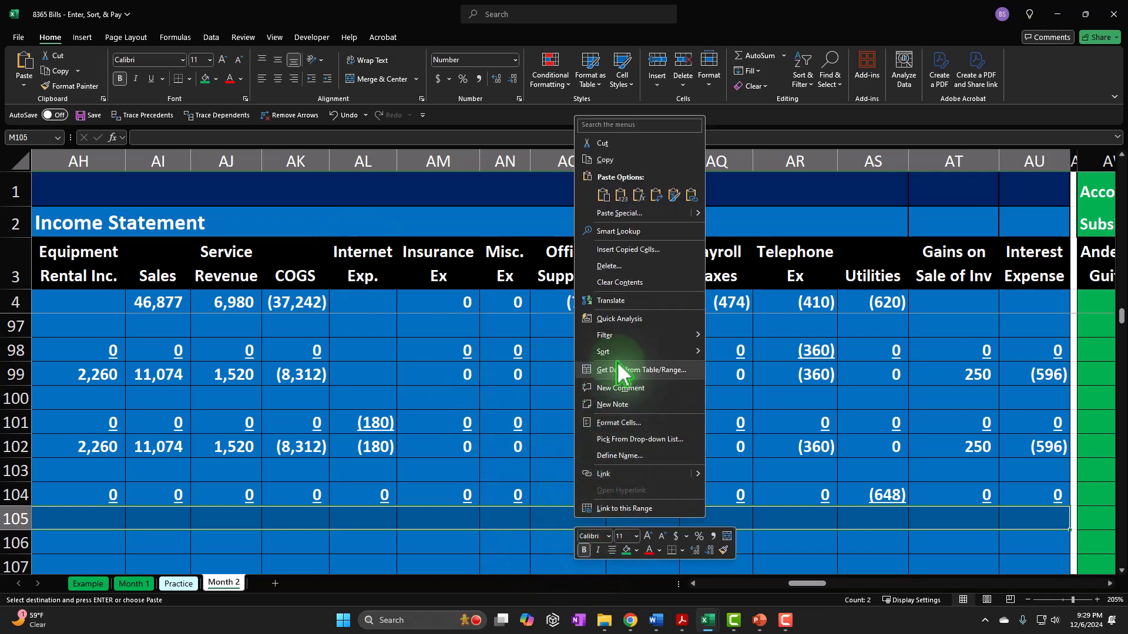
pyautogui.click(639, 194)
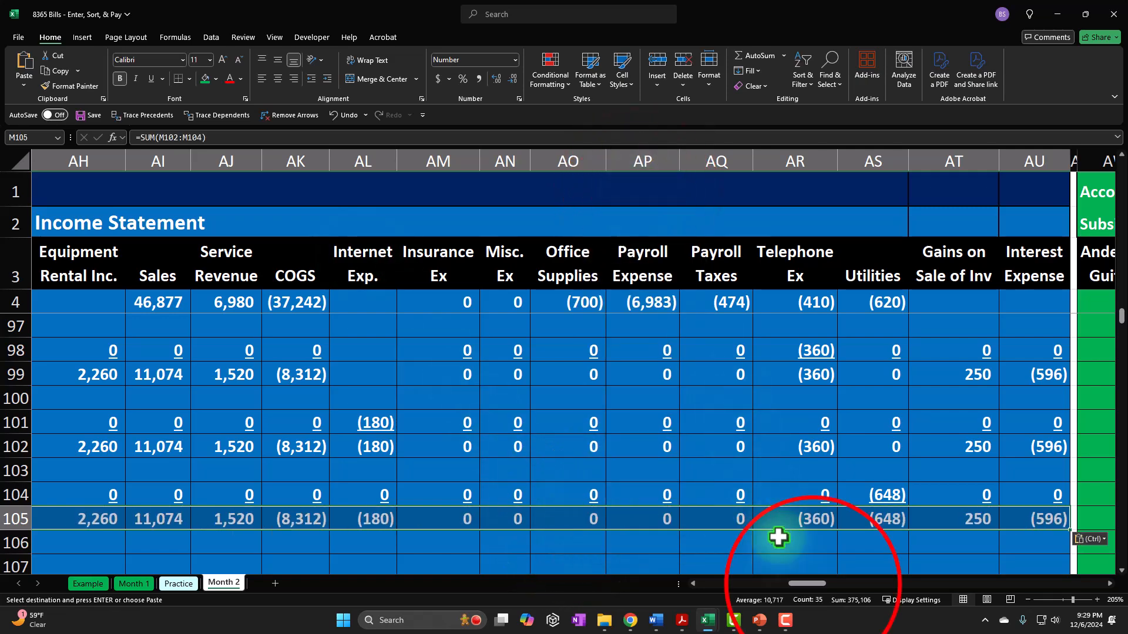
# - Restore the plus and equals separators through row 105 in columns AD and V by filling them down from row 103
pyautogui.click(813, 584)
pyautogui.moveTo(816, 591); pyautogui.dragTo(806, 529)
pyautogui.click(787, 467)
pyautogui.click(229, 473)
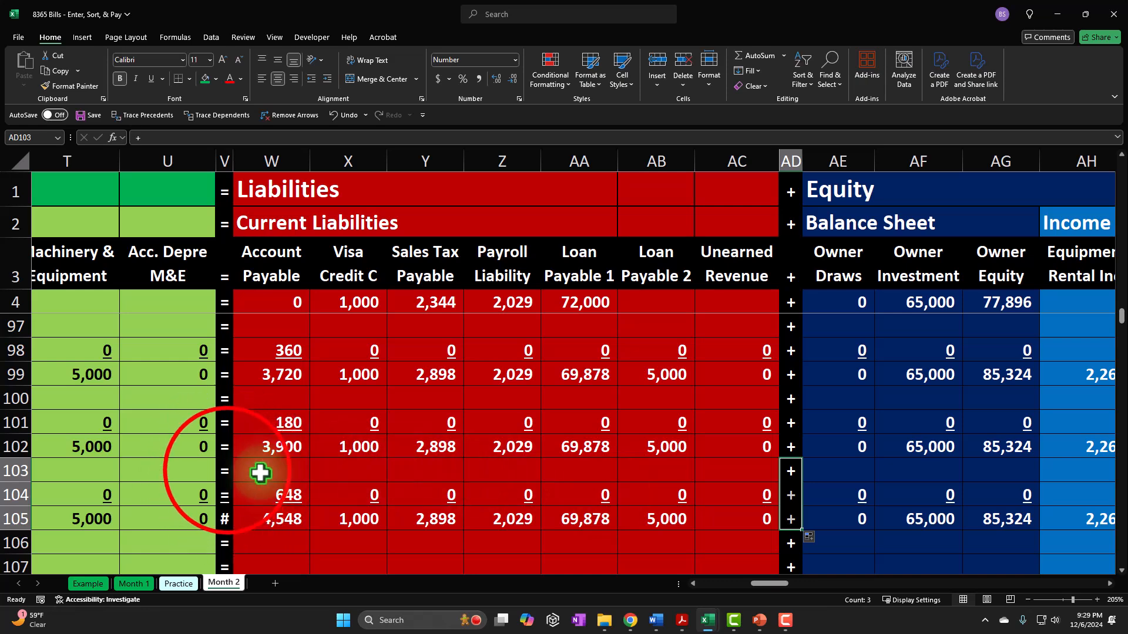
pyautogui.moveTo(226, 478); pyautogui.dragTo(236, 534)
# - Extend the Assets, Liabilities and Equity total formulas from E102:I102 down through row 105
pyautogui.press('Home')
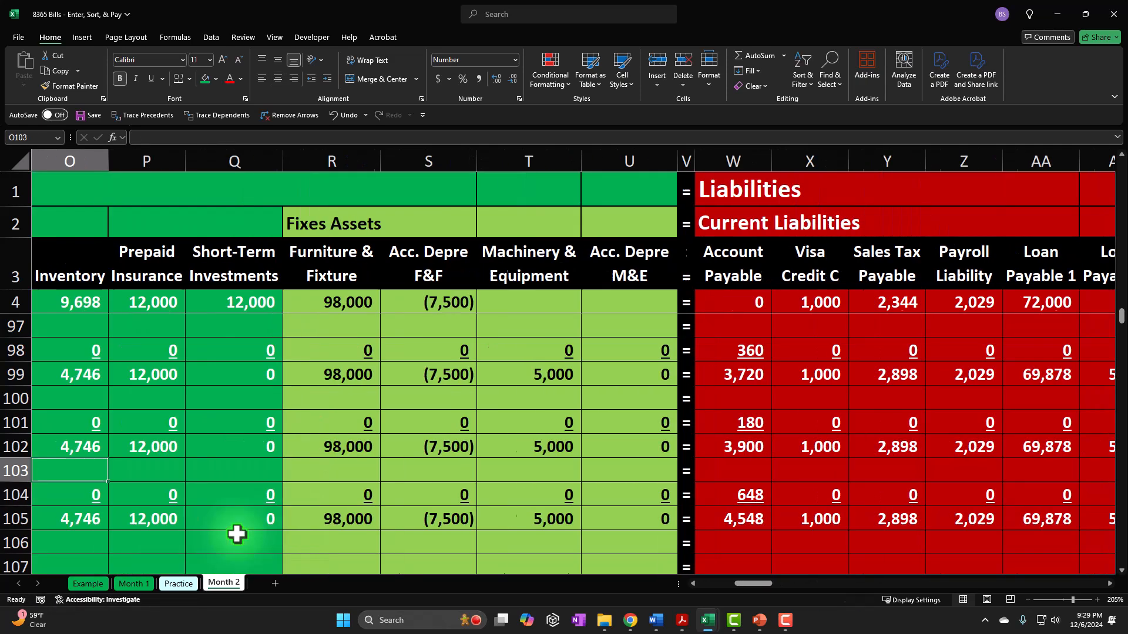
pyautogui.press('Down')
pyautogui.press('Down')
pyautogui.press('Down')
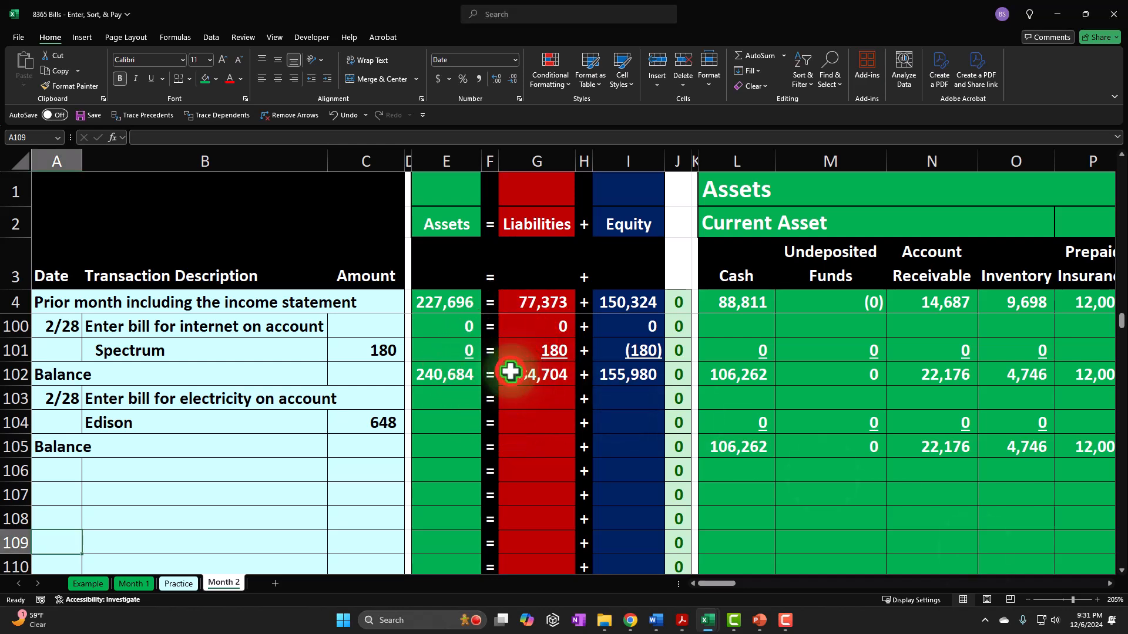
pyautogui.click(511, 374)
pyautogui.moveTo(451, 374); pyautogui.dragTo(662, 448)
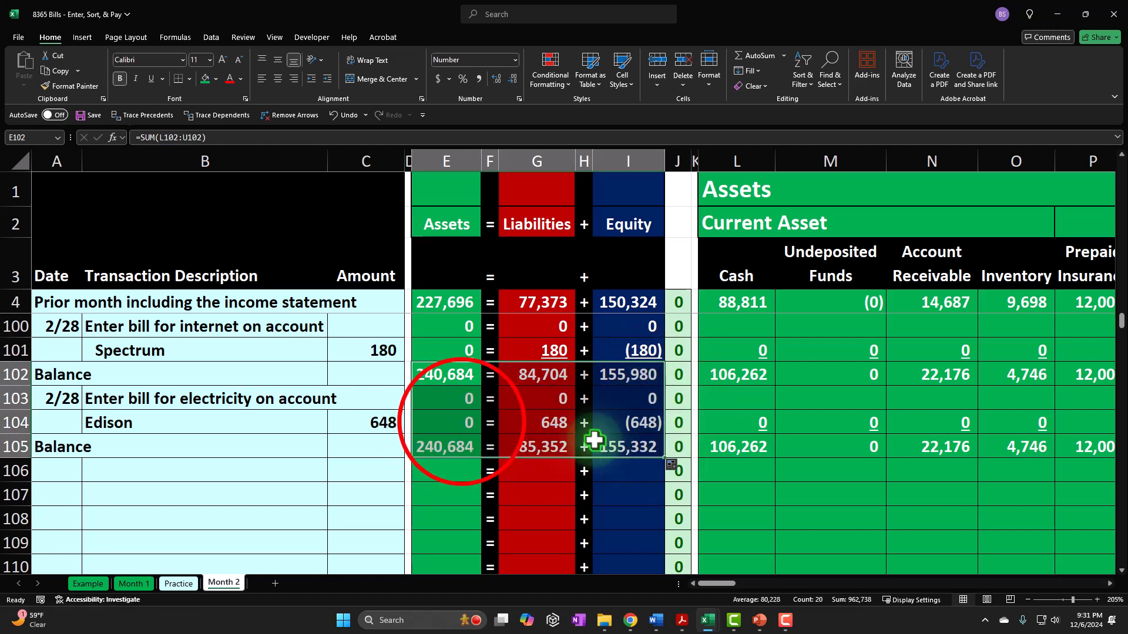
# - Underline the Assets, Liabilities and Equity totals in row 104 (E104, G104 and I104)
pyautogui.keyDown('ctrl'); pyautogui.click(463, 423); pyautogui.keyUp('ctrl')
pyautogui.keyDown('ctrl'); pyautogui.click(523, 422); pyautogui.keyUp('ctrl')
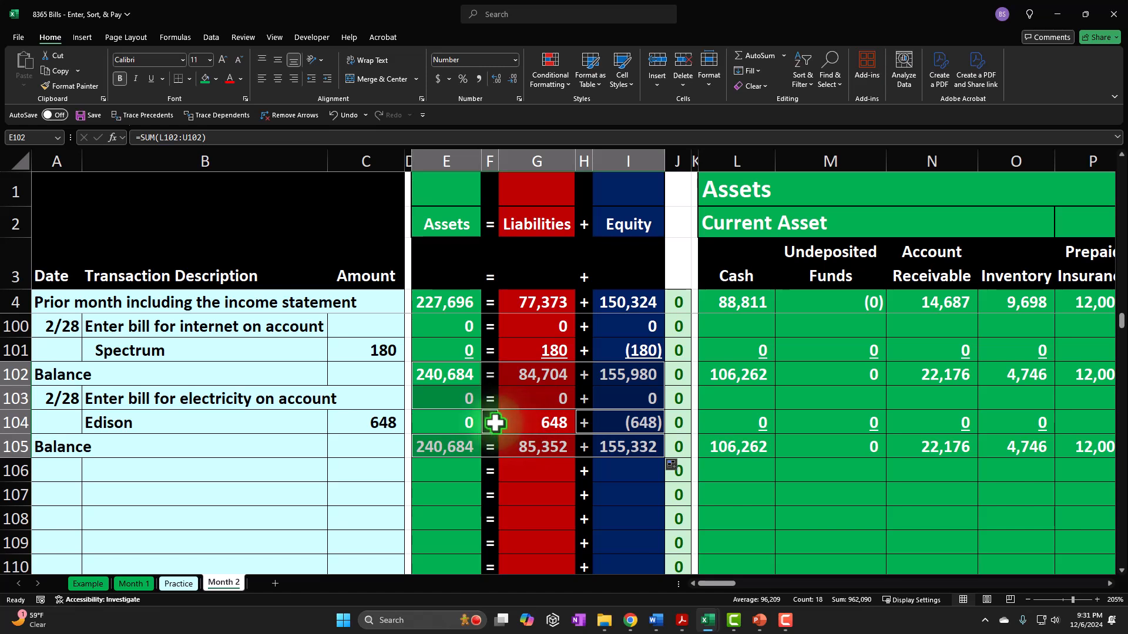
pyautogui.click(463, 423)
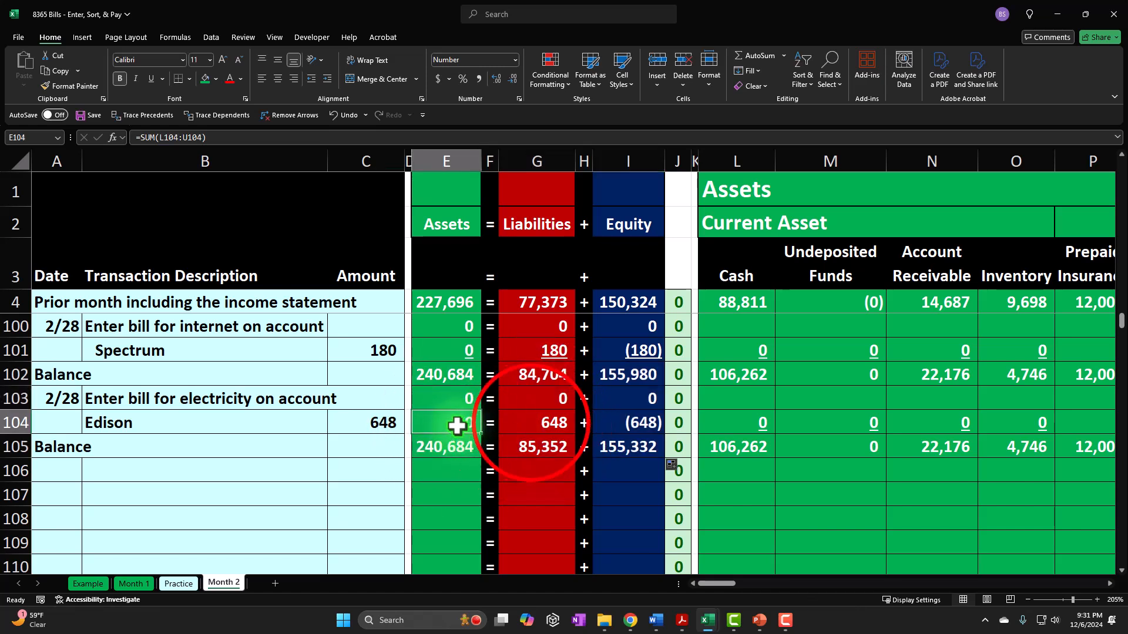
pyautogui.keyDown('ctrl'); pyautogui.click(533, 423); pyautogui.keyUp('ctrl')
pyautogui.keyDown('ctrl'); pyautogui.click(611, 420); pyautogui.keyUp('ctrl')
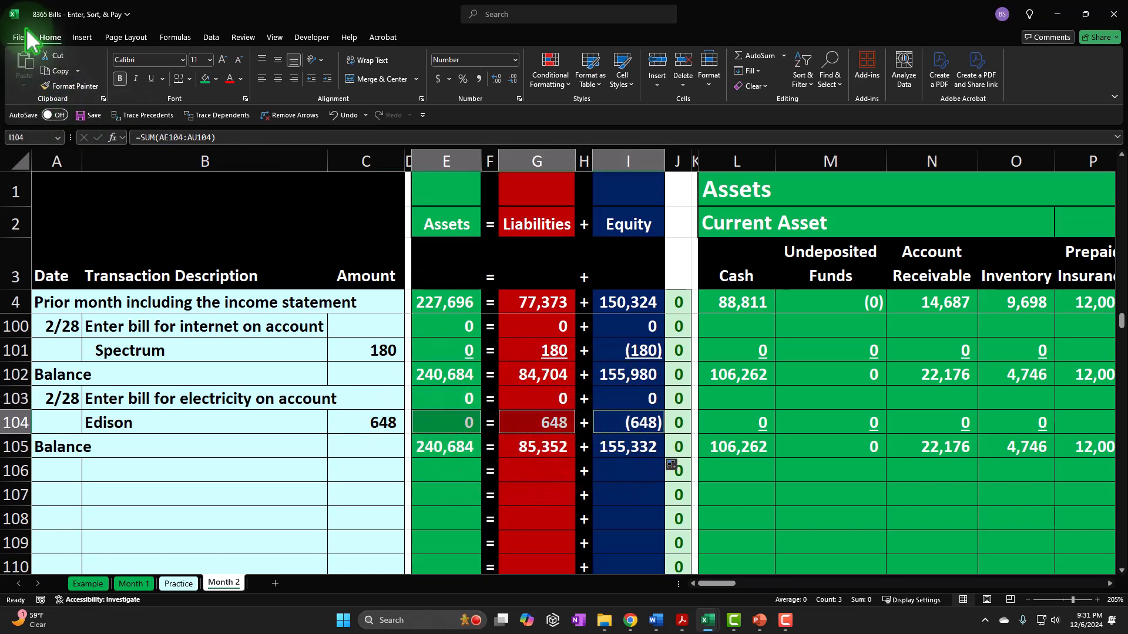
pyautogui.click(148, 79)
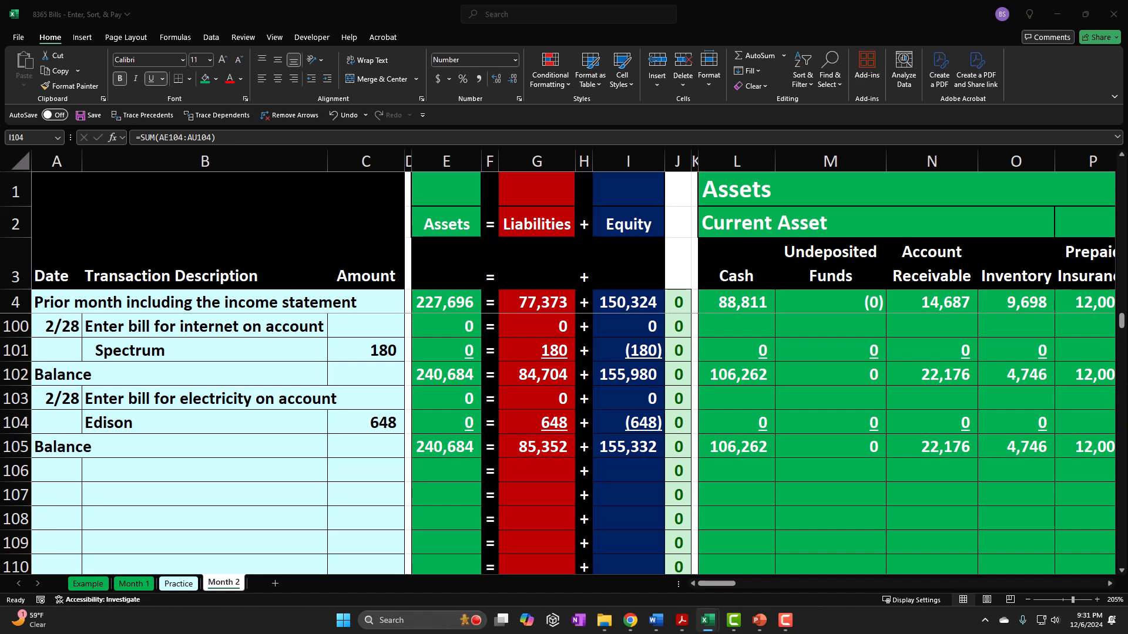
# - Date the new transaction in A106 by linking it to the date in A103
pyautogui.click(49, 456)
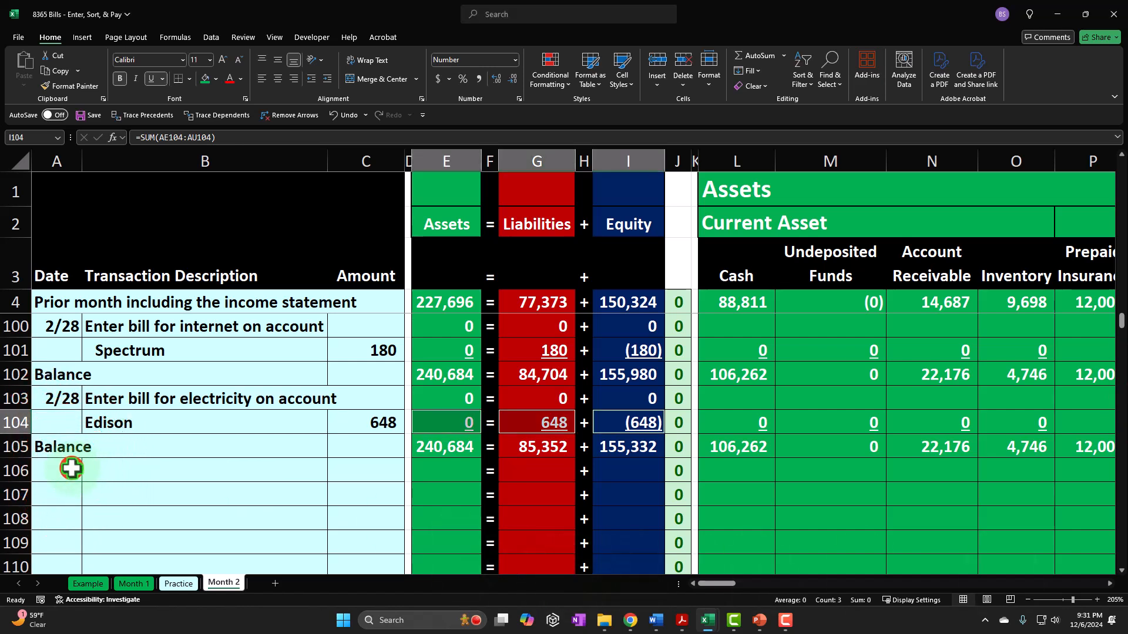
pyautogui.click(72, 468)
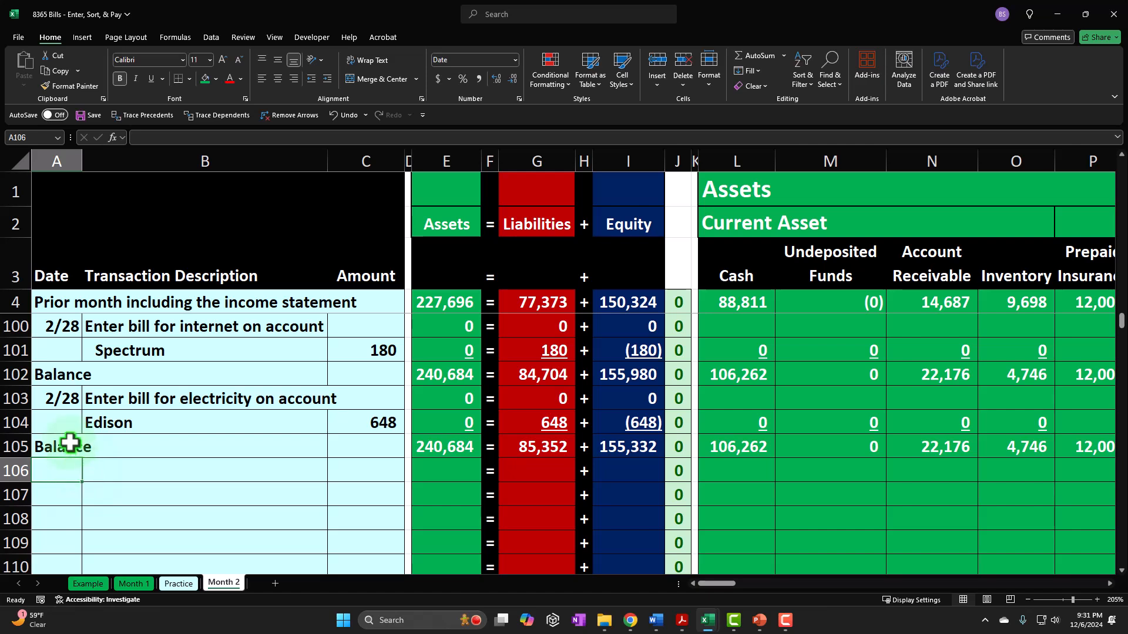
pyautogui.write('=')
pyautogui.press('Up')
pyautogui.press('Up')
pyautogui.press('Up')
pyautogui.press('Tab')
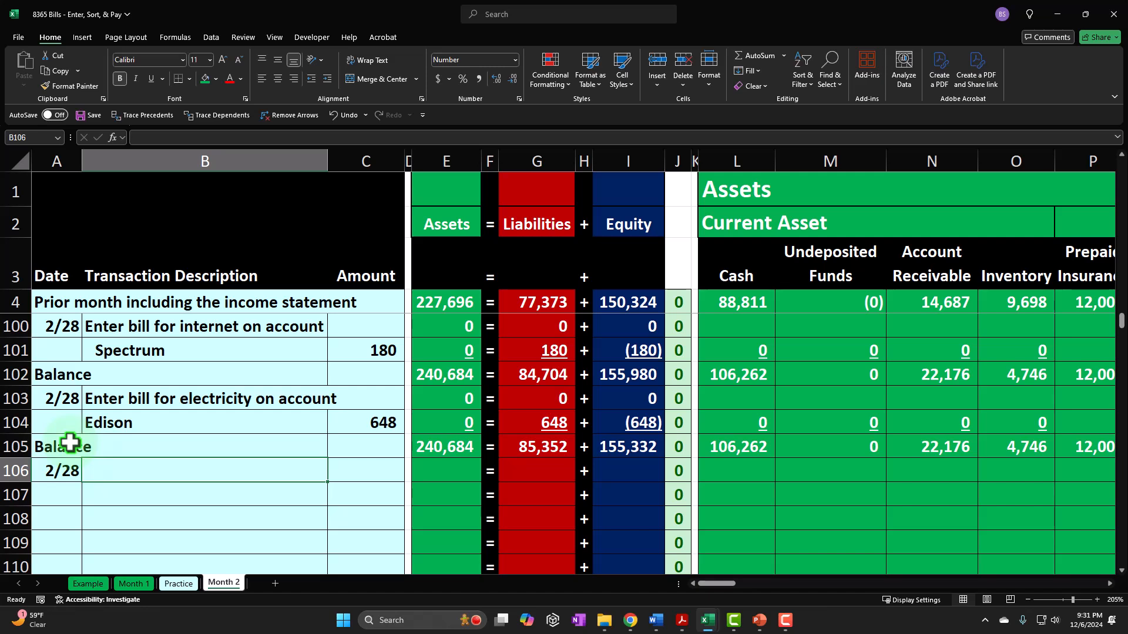
# - Enter the description "Bill payment for telephone on account" in B106
pyautogui.write('Bill')
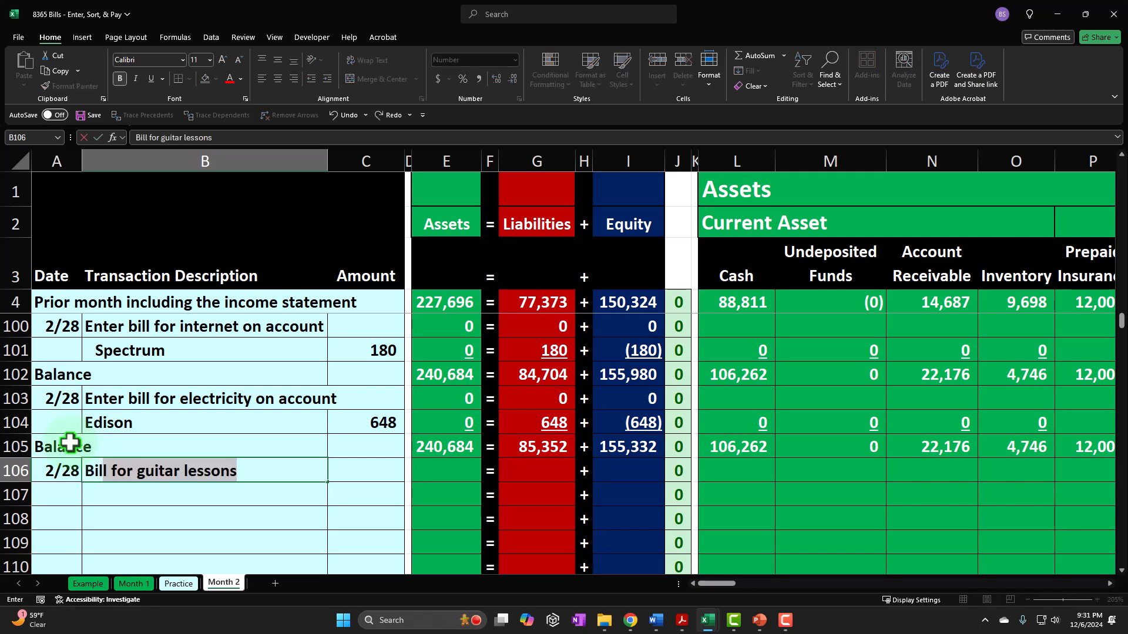
pyautogui.write(' payment')
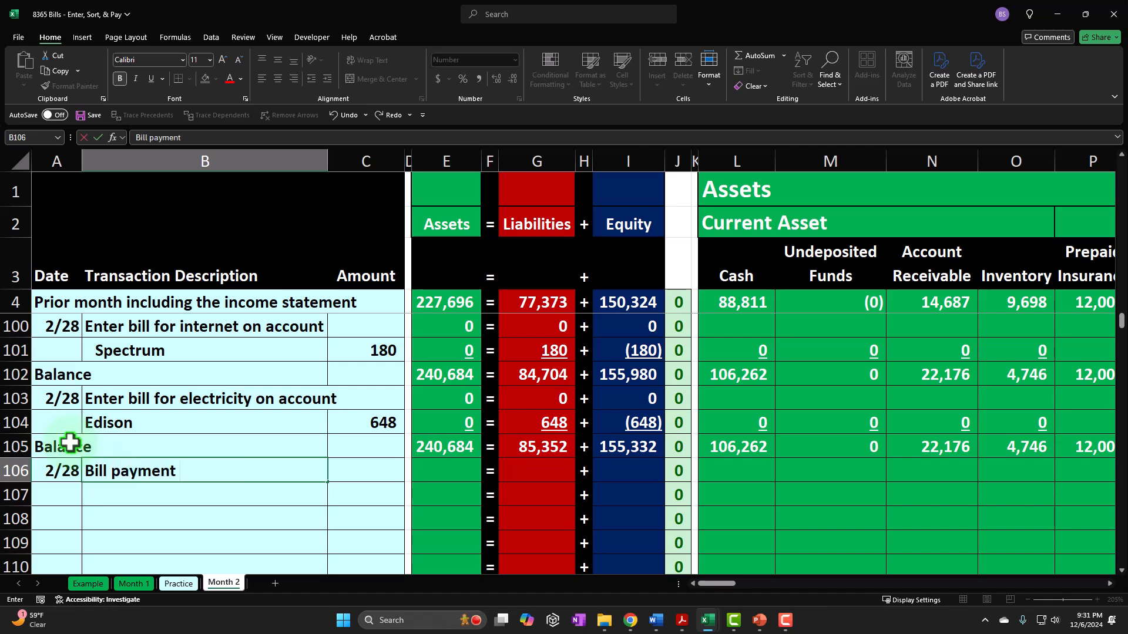
pyautogui.write(' for telephone on accco')
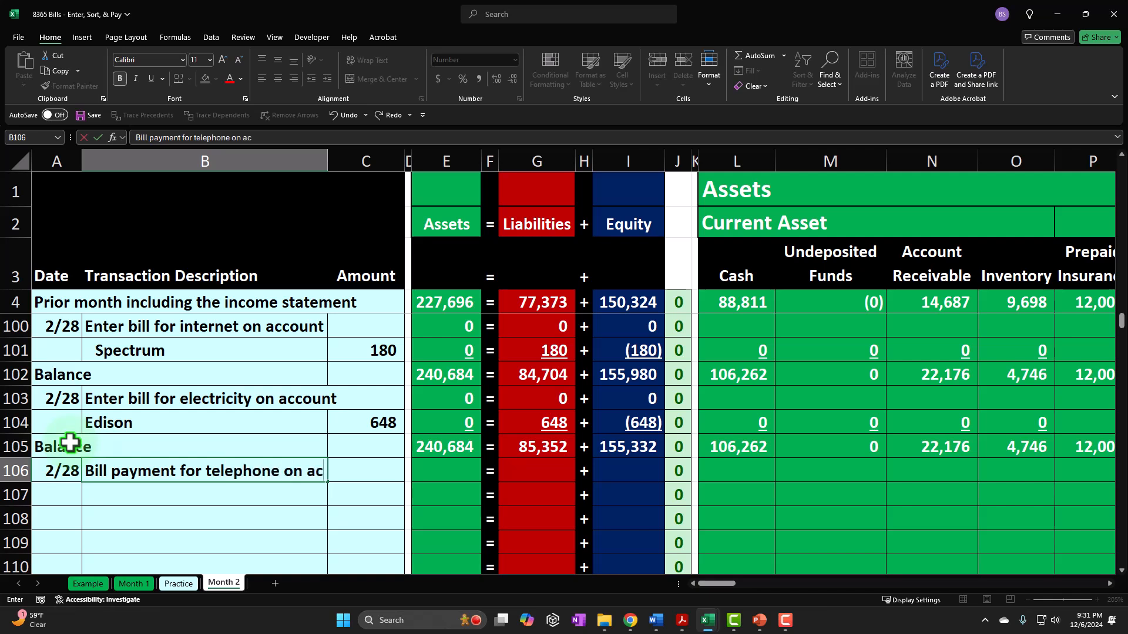
pyautogui.press('BackSpace')
pyautogui.press('BackSpace')
pyautogui.write('ount')
pyautogui.press('Return')
# - Enter the vendor Verizon in B107 and indent it beneath the bill payment description
pyautogui.press('Tab')
pyautogui.write('Ve')
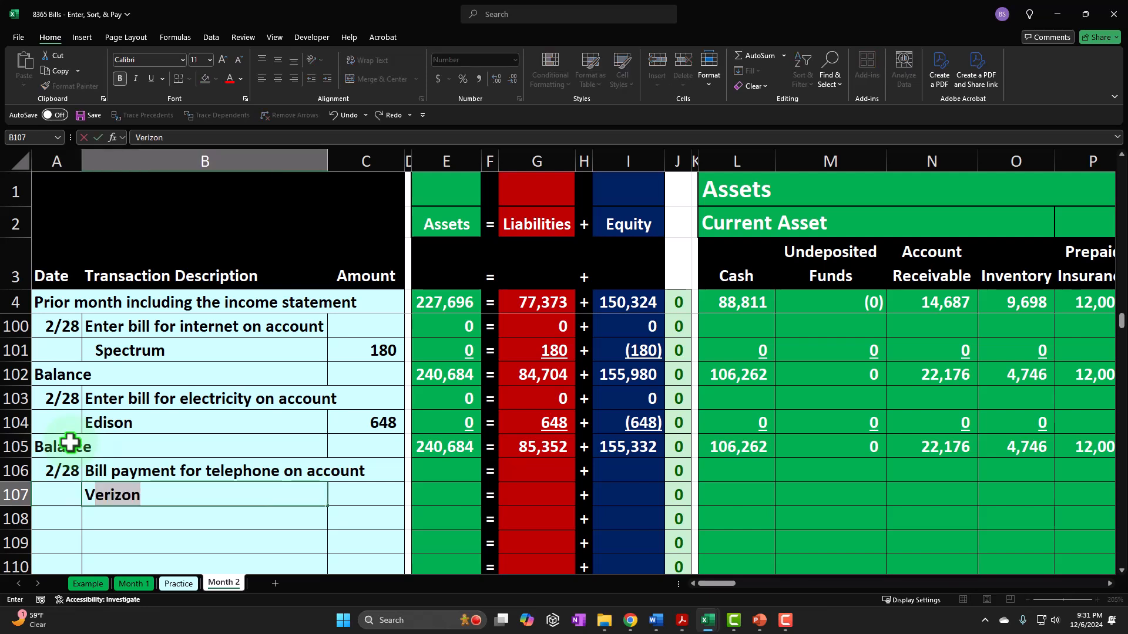
pyautogui.press('Return')
pyautogui.press('Up')
pyautogui.press('Right')
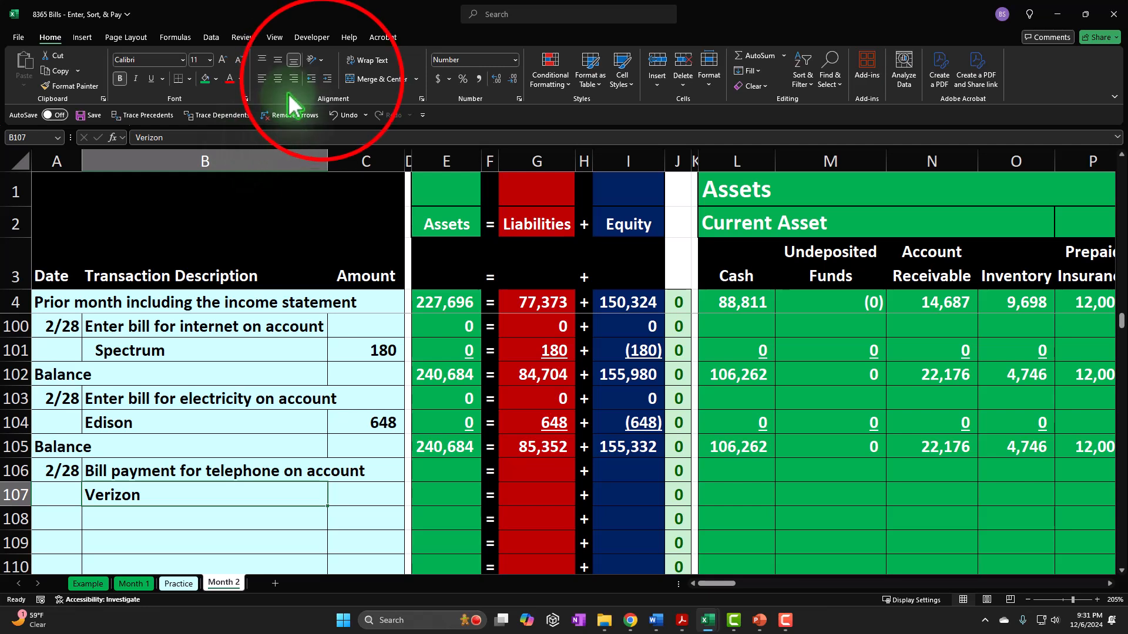
pyautogui.click(328, 78)
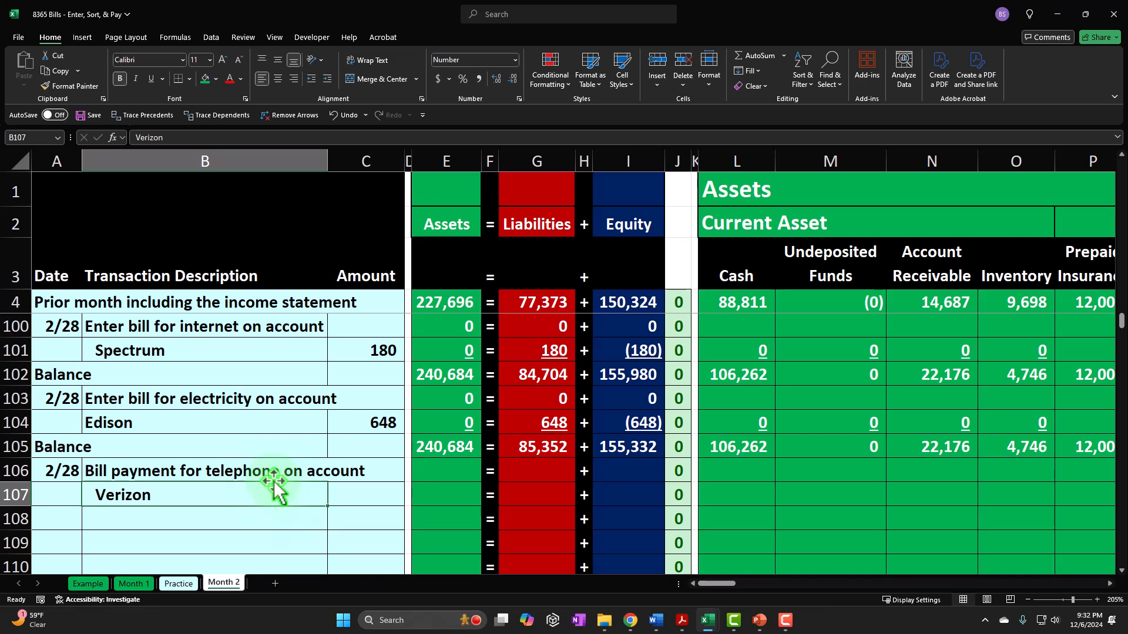
# - Review the Verizon bill in the Accounts Payable subsidiary ledger and return to the transaction description columns
pyautogui.moveTo(713, 584); pyautogui.dragTo(878, 584)
pyautogui.scroll(2, 699, 482)
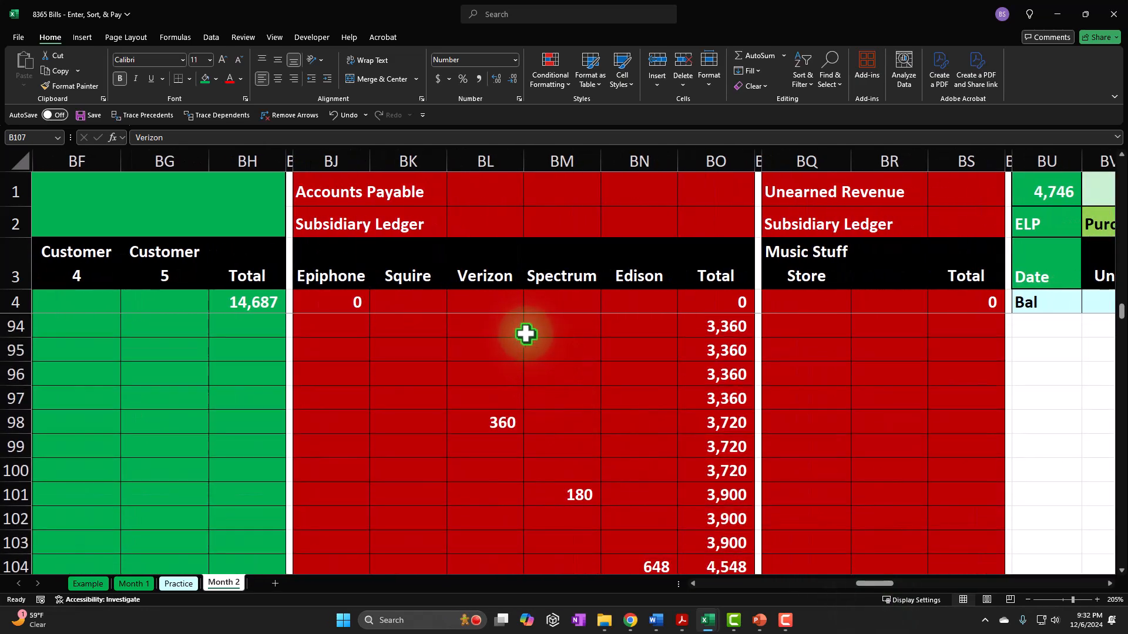
pyautogui.scroll(-1, 523, 328)
pyautogui.scroll(-1, 523, 329)
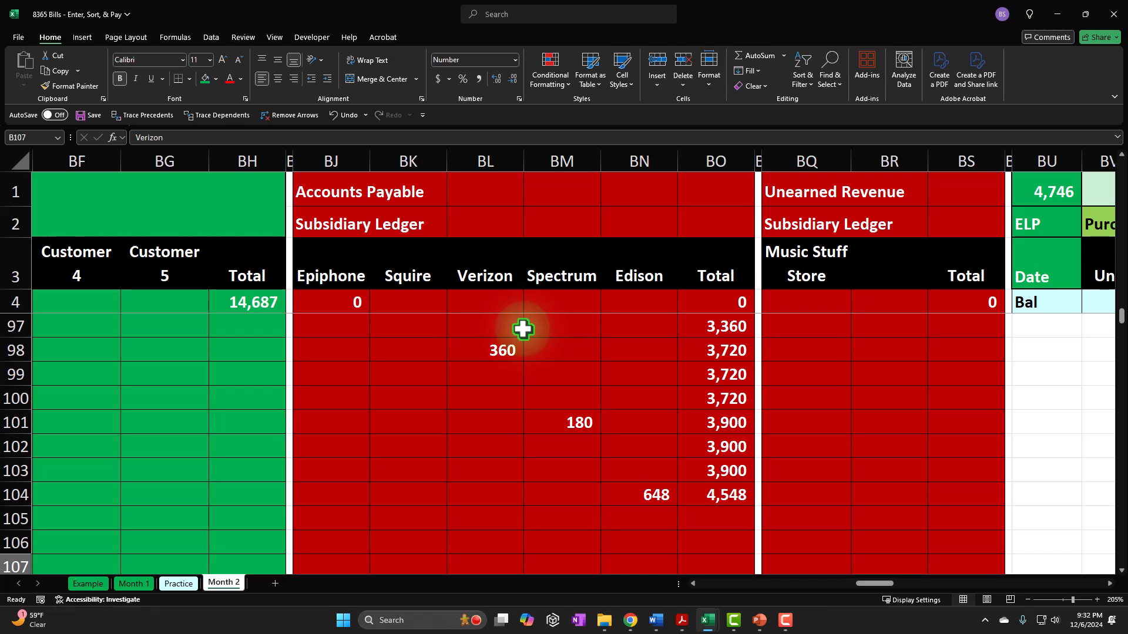
pyautogui.hotkey('ctrl', 'BackSpace')
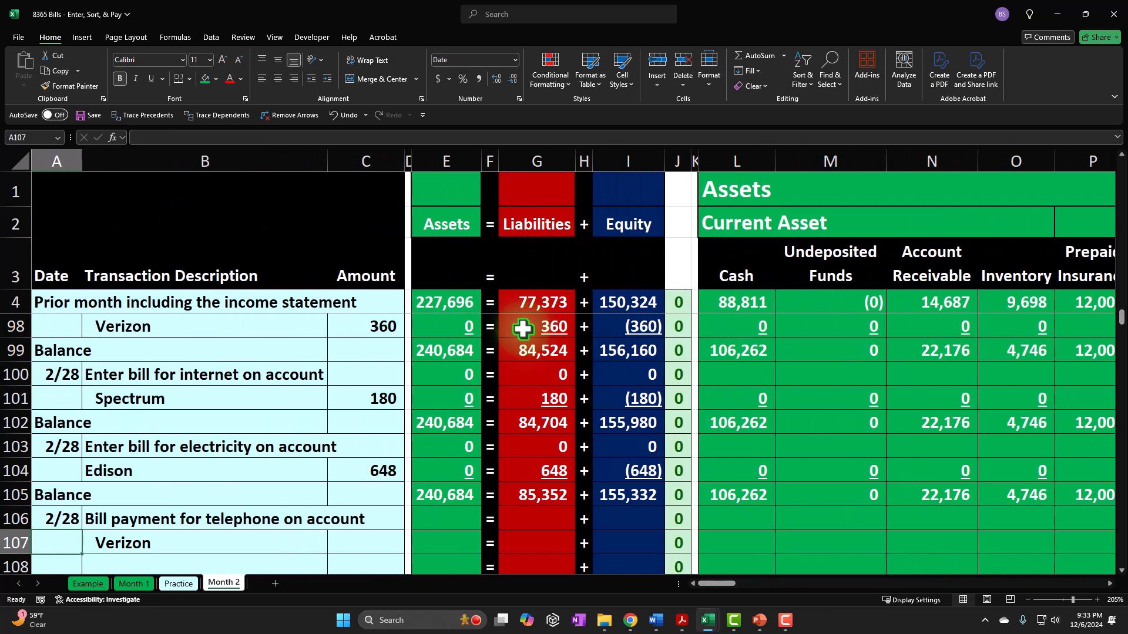
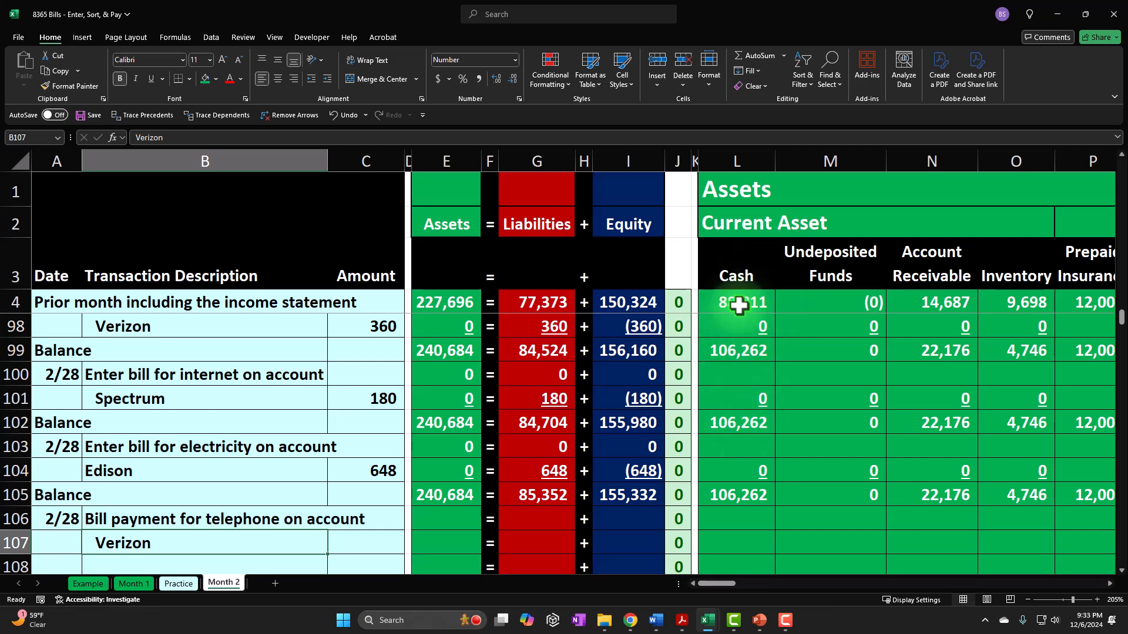
# - Check the Accounts Payable balance in W105 and enter Verizon's payment amount in C107 by linking it to the telephone bill amount in C98
pyautogui.moveTo(728, 584); pyautogui.dragTo(764, 582)
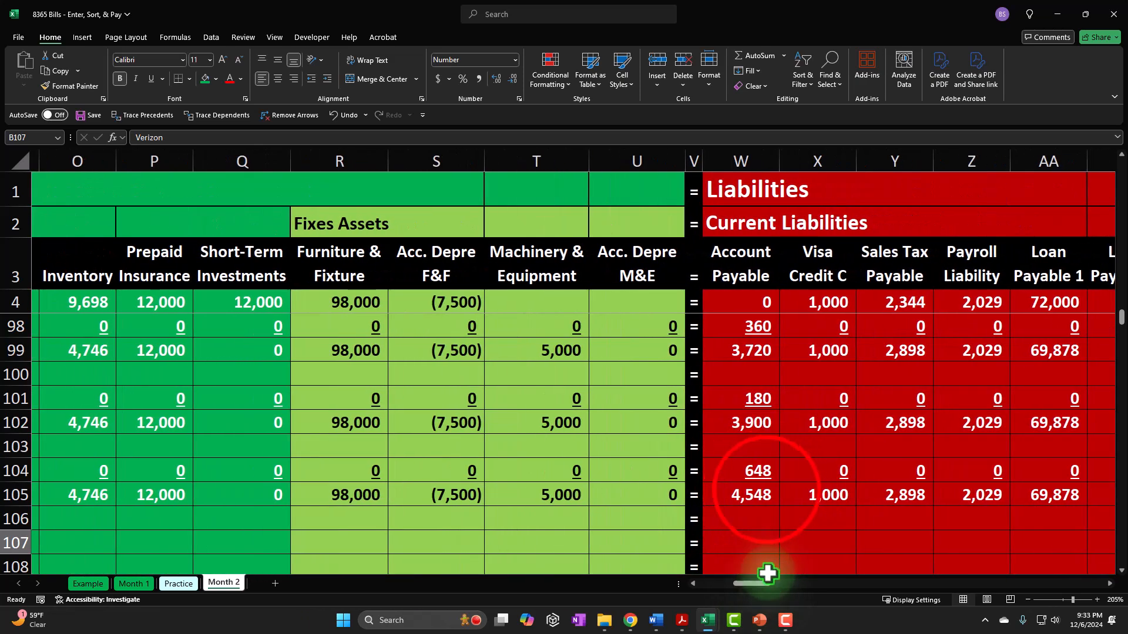
pyautogui.click(766, 490)
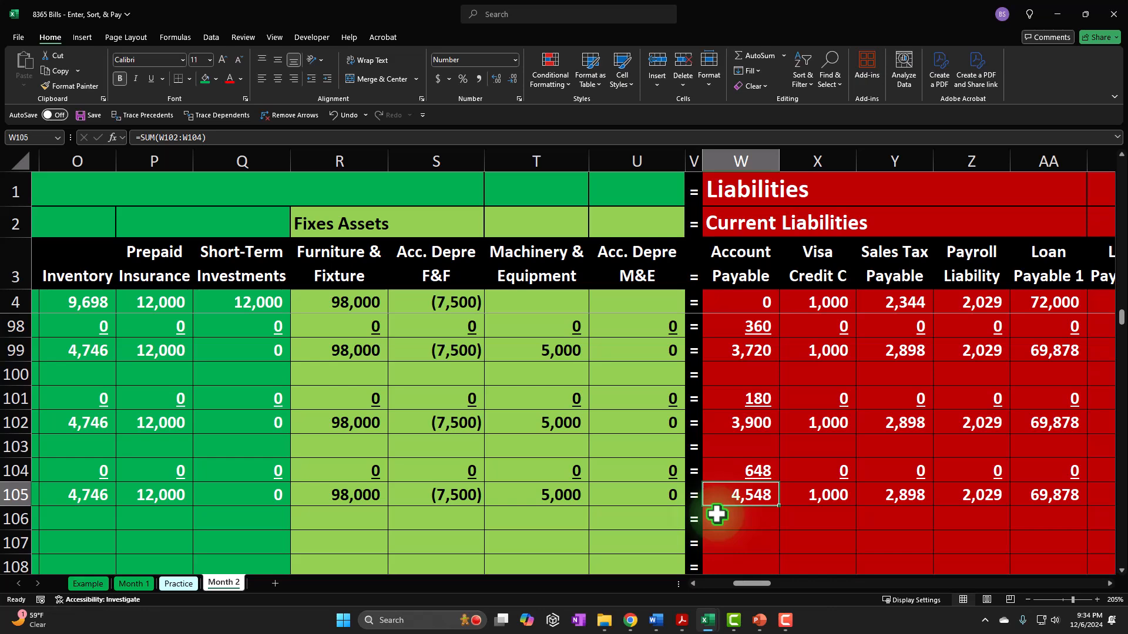
pyautogui.moveTo(748, 584); pyautogui.dragTo(665, 584)
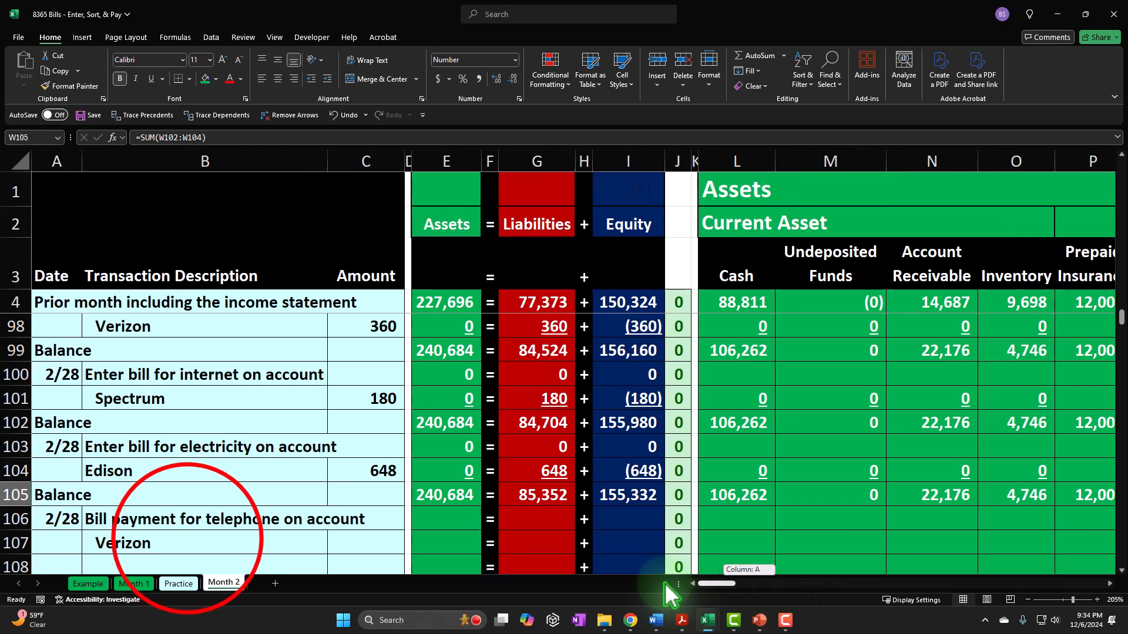
pyautogui.click(187, 538)
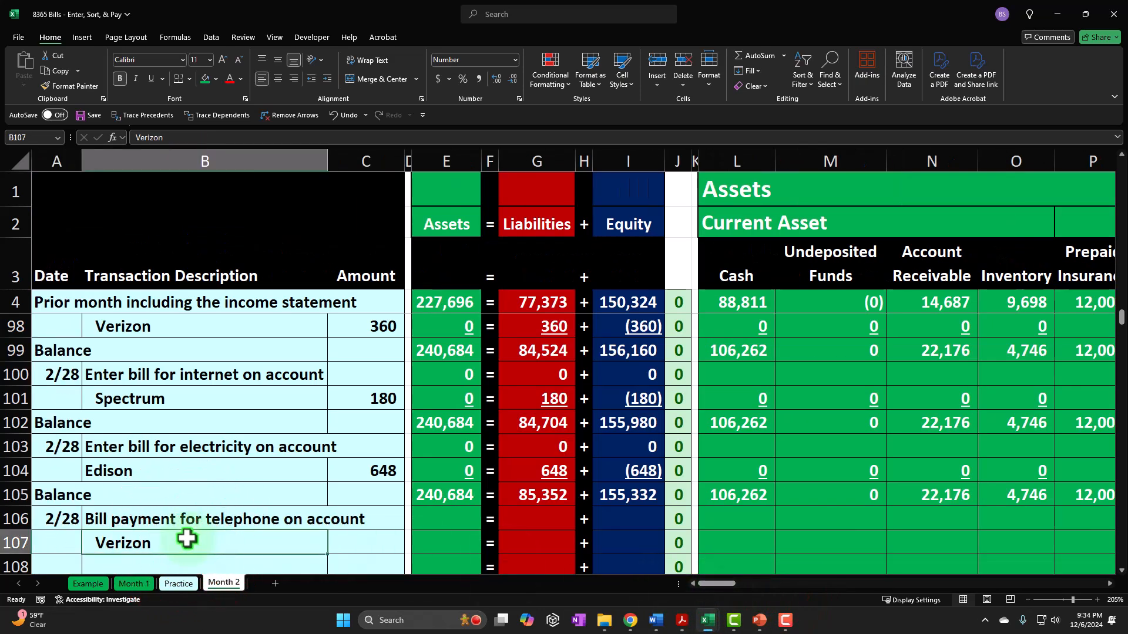
pyautogui.scroll(-1, 187, 535)
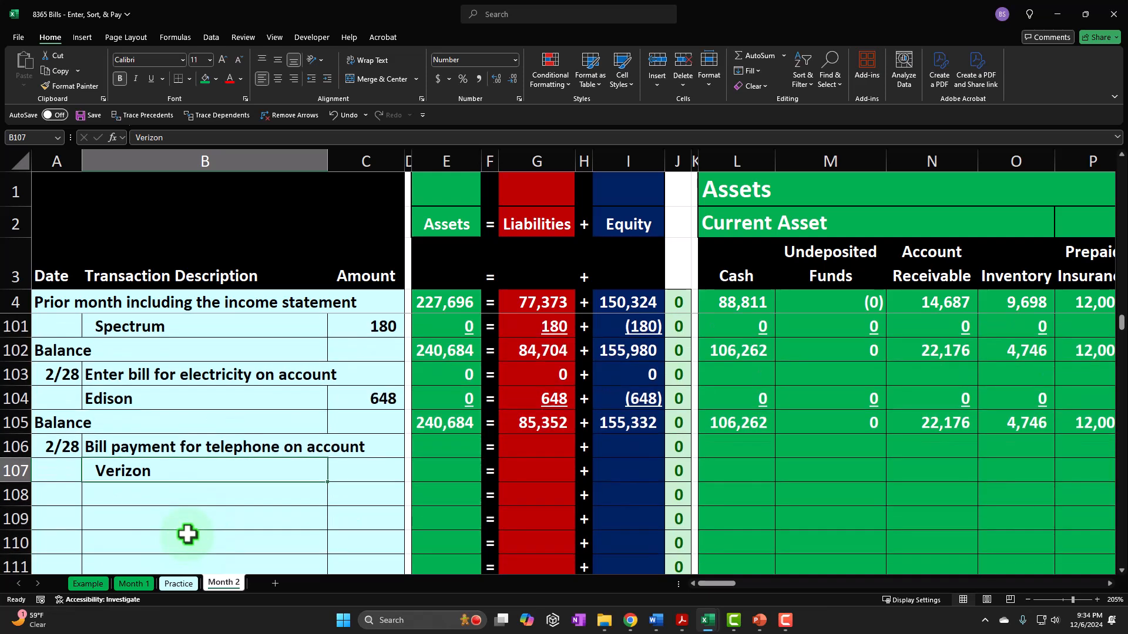
pyautogui.press('Tab')
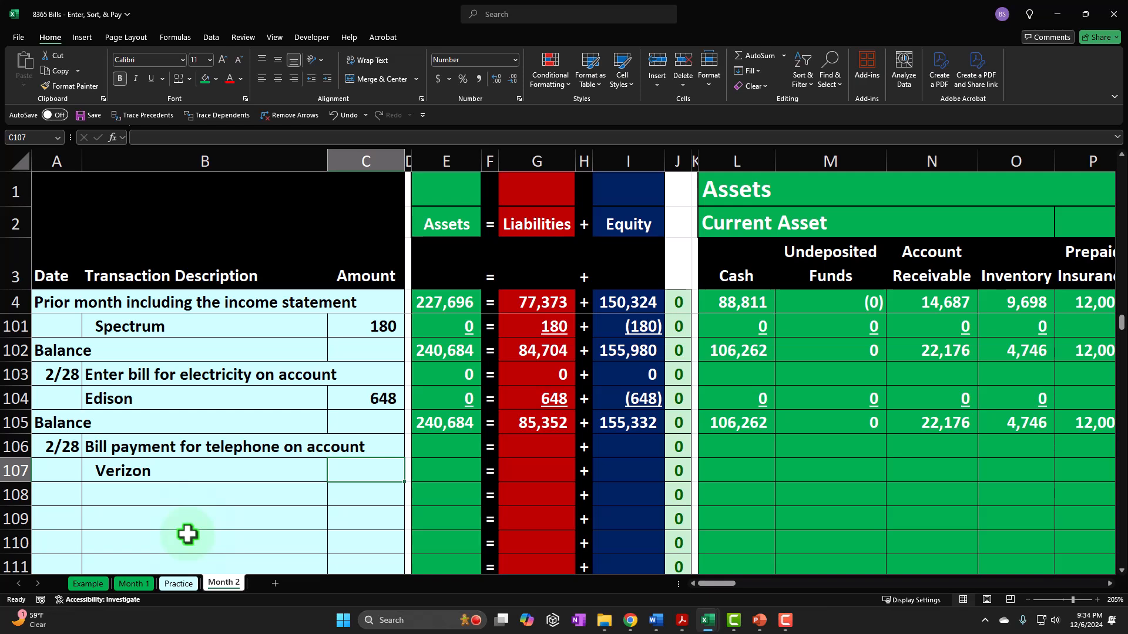
pyautogui.write('=')
pyautogui.press('Up')
pyautogui.press('Up')
pyautogui.press('Up')
pyautogui.press('Up')
pyautogui.press('Up')
pyautogui.press('Up')
pyautogui.press('Up')
pyautogui.press('Up')
pyautogui.press('Up')
pyautogui.press('Up')
pyautogui.press('Up')
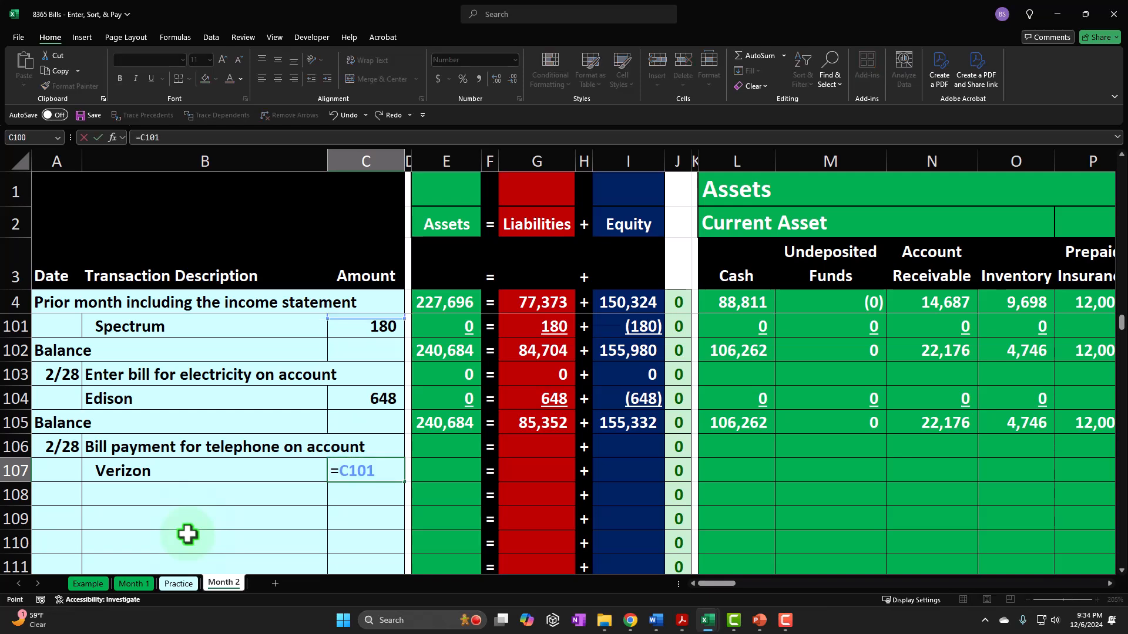
pyautogui.press('Down')
pyautogui.press('Down')
pyautogui.press('Return')
# - Record the cash decrease for the Verizon payment in L107 as the negative of the amount in C107
pyautogui.press('Up')
pyautogui.press('Right')
pyautogui.press('Right')
pyautogui.press('Right')
pyautogui.press('Right')
pyautogui.press('Right')
pyautogui.press('Right')
pyautogui.press('Right')
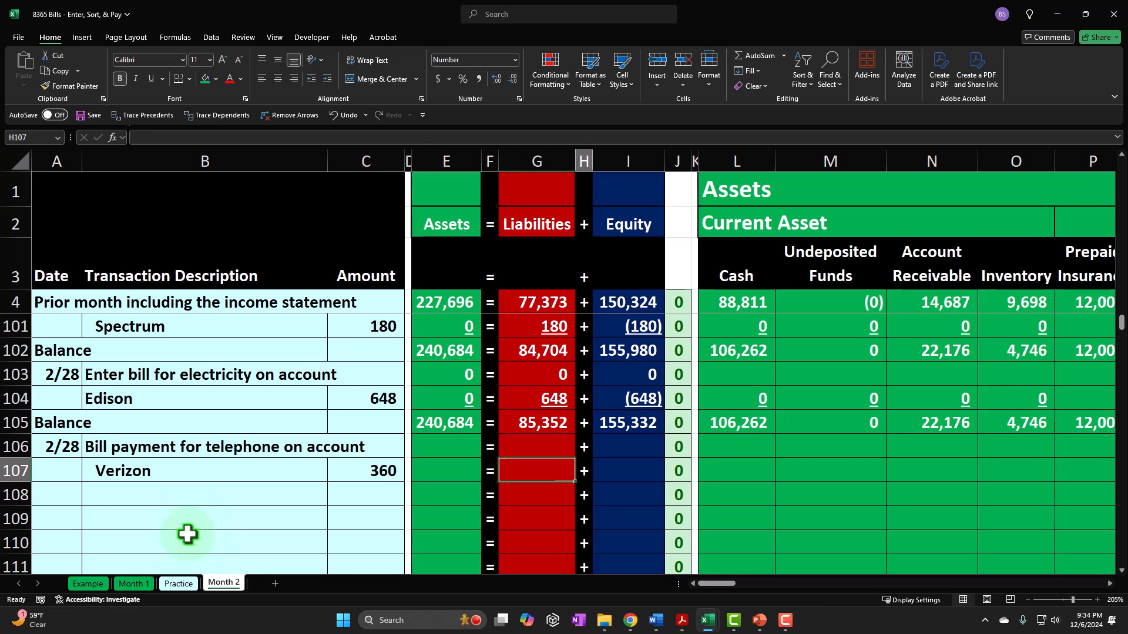
pyautogui.press('Right')
pyautogui.press('Right')
pyautogui.write('-')
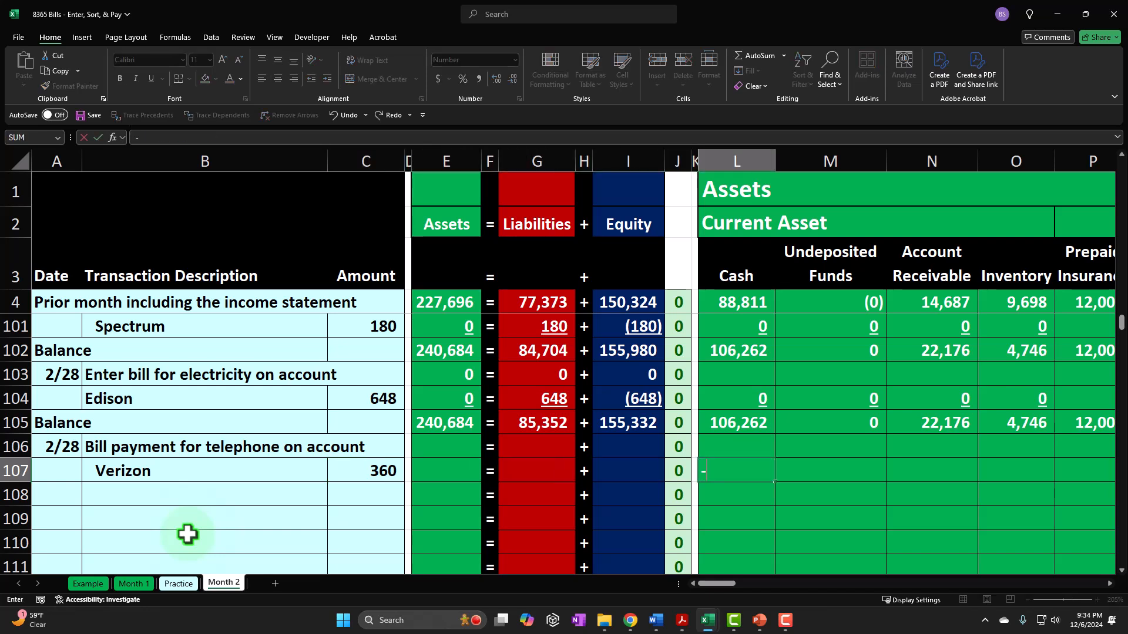
pyautogui.press('Left')
pyautogui.press('Left')
pyautogui.press('Left')
pyautogui.press('Left')
pyautogui.press('Left')
pyautogui.press('Left')
pyautogui.press('Left')
pyautogui.press('Left')
pyautogui.press('Left')
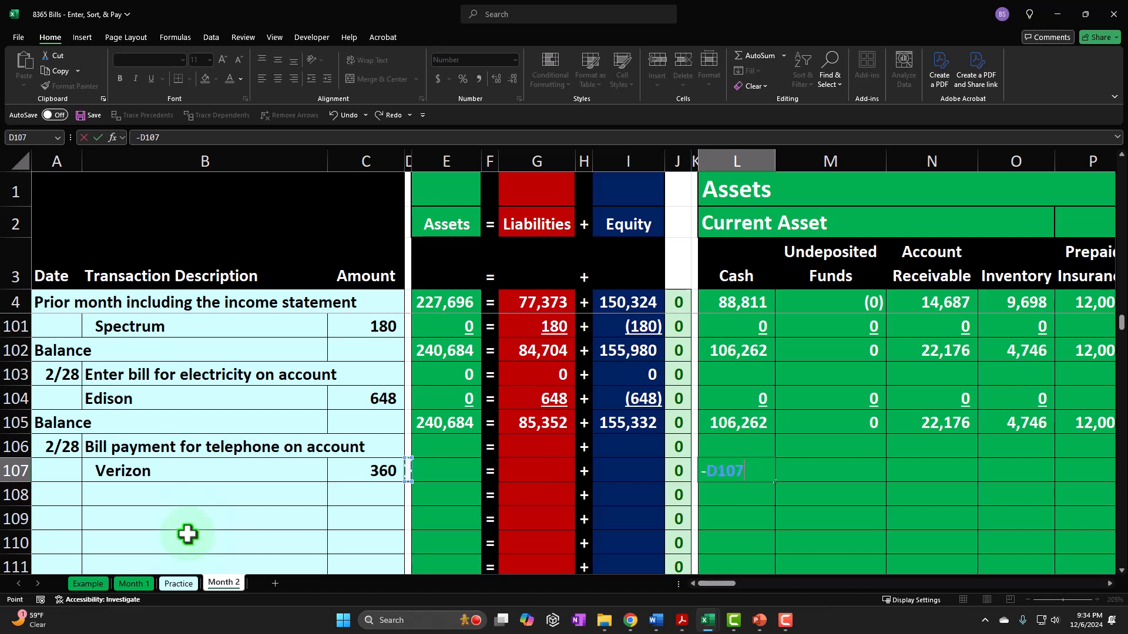
pyautogui.press('Tab')
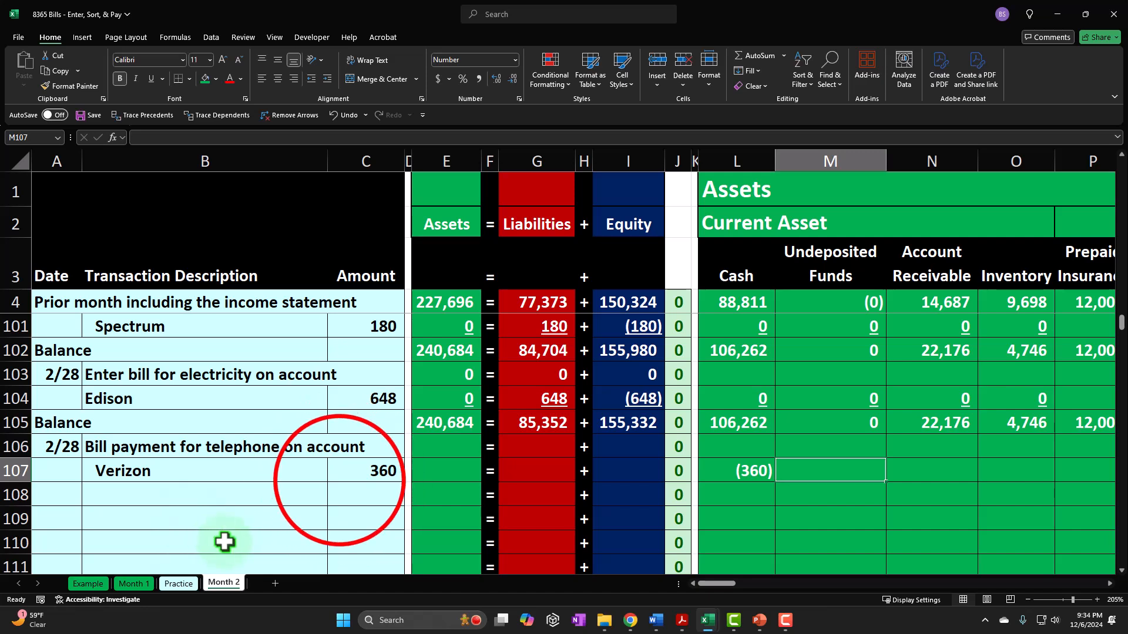
# - Record the Accounts Payable decrease in W107 by linking it to the cash entry in L107
pyautogui.click(339, 480)
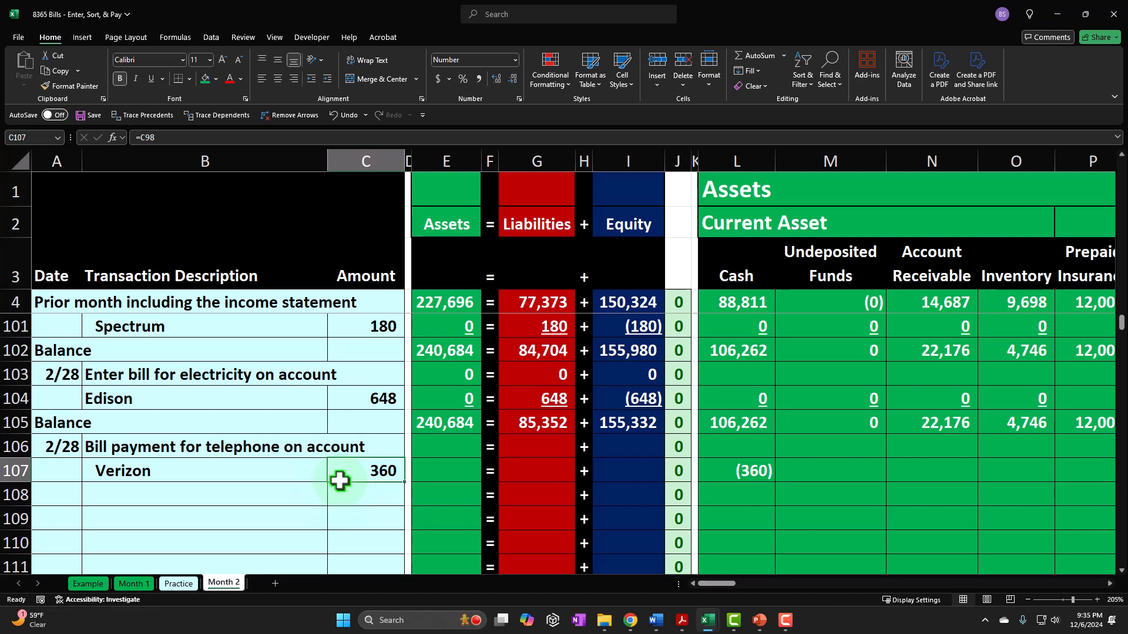
pyautogui.press('Right')
pyautogui.press('Right')
pyautogui.press('Right')
pyautogui.press('Right')
pyautogui.press('Right')
pyautogui.press('Right')
pyautogui.press('Right')
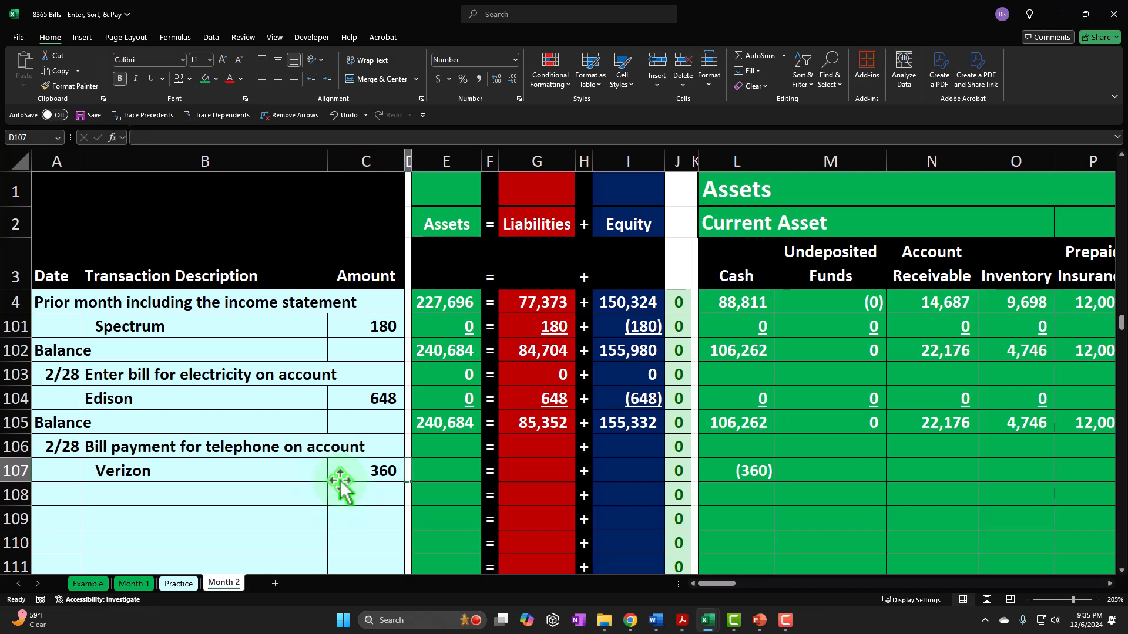
pyautogui.press('Right')
pyautogui.press('Right')
pyautogui.press('Right')
pyautogui.press('Right')
pyautogui.press('Right')
pyautogui.press('Right')
pyautogui.press('Right')
pyautogui.press('Right')
pyautogui.press('Right')
pyautogui.press('Right')
pyautogui.press('Right')
pyautogui.press('Right')
pyautogui.press('Right')
pyautogui.press('Right')
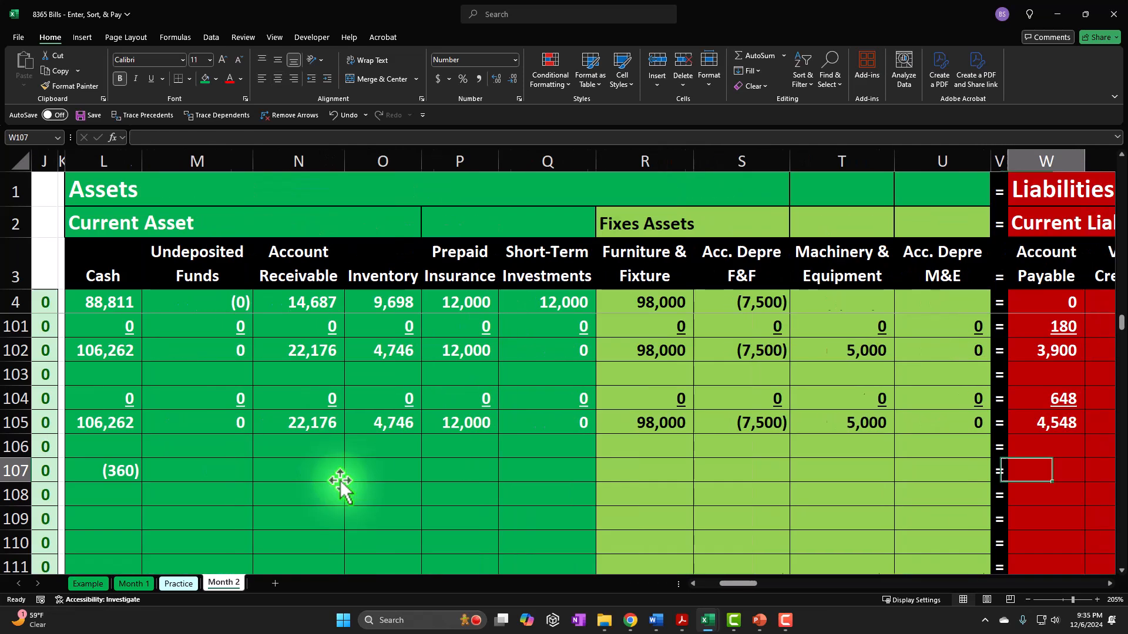
pyautogui.press('Left')
pyautogui.write('=')
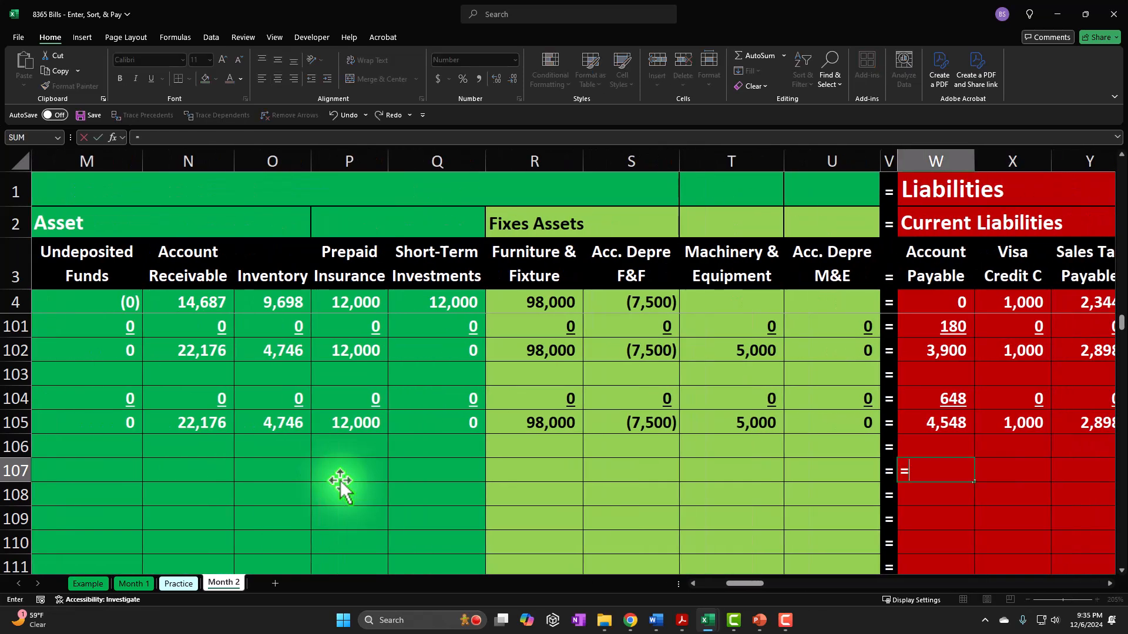
pyautogui.press('Left')
pyautogui.press('Left')
pyautogui.press('Left')
pyautogui.press('Left')
pyautogui.press('Left')
pyautogui.press('Left')
pyautogui.press('Left')
pyautogui.press('Left')
pyautogui.press('Left')
pyautogui.press('Left')
pyautogui.press('Left')
pyautogui.press('Left')
pyautogui.press('Left')
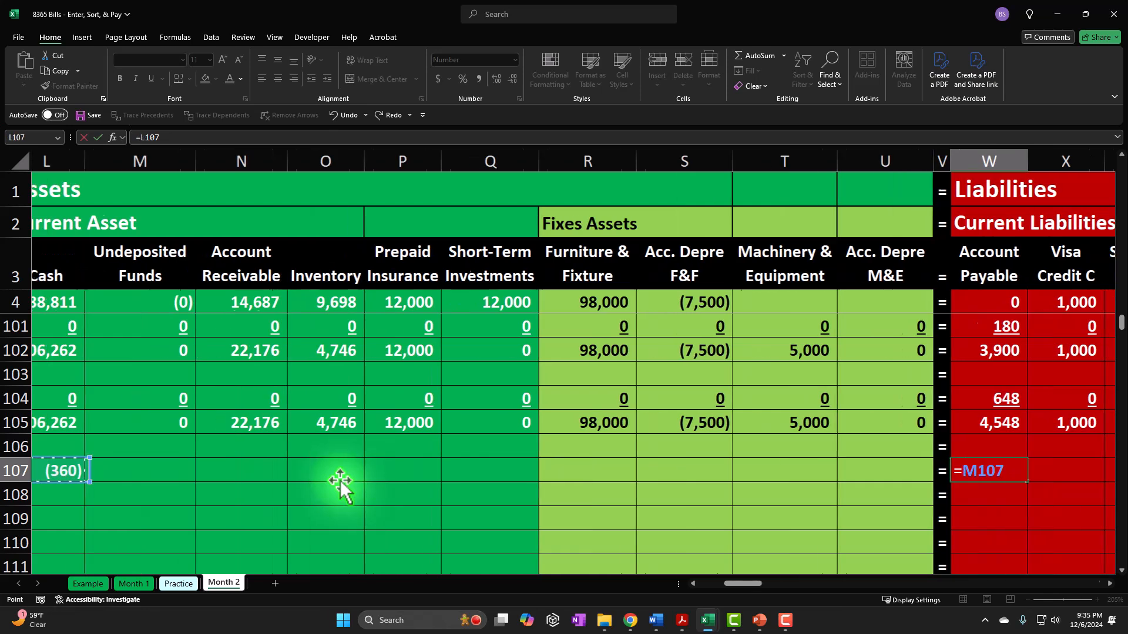
pyautogui.press('Right')
pyautogui.press('Right')
pyautogui.press('Return')
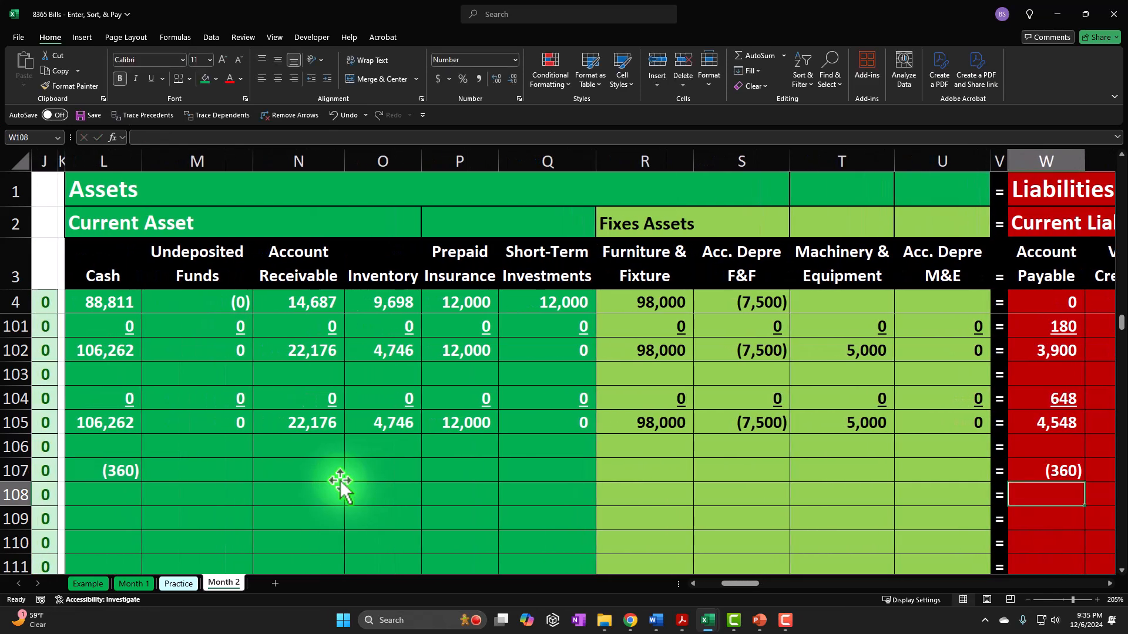
# - Fill the remaining asset, liability, equity and income statement cells in row 107 with zeros
pyautogui.press('Up')
pyautogui.press('Right')
pyautogui.press('Left')
pyautogui.press('Left')
pyautogui.press('Left')
pyautogui.press('Left')
pyautogui.press('Left')
pyautogui.press('Left')
pyautogui.press('Left')
pyautogui.press('Left')
pyautogui.press('Left')
pyautogui.press('Left')
pyautogui.press('Left')
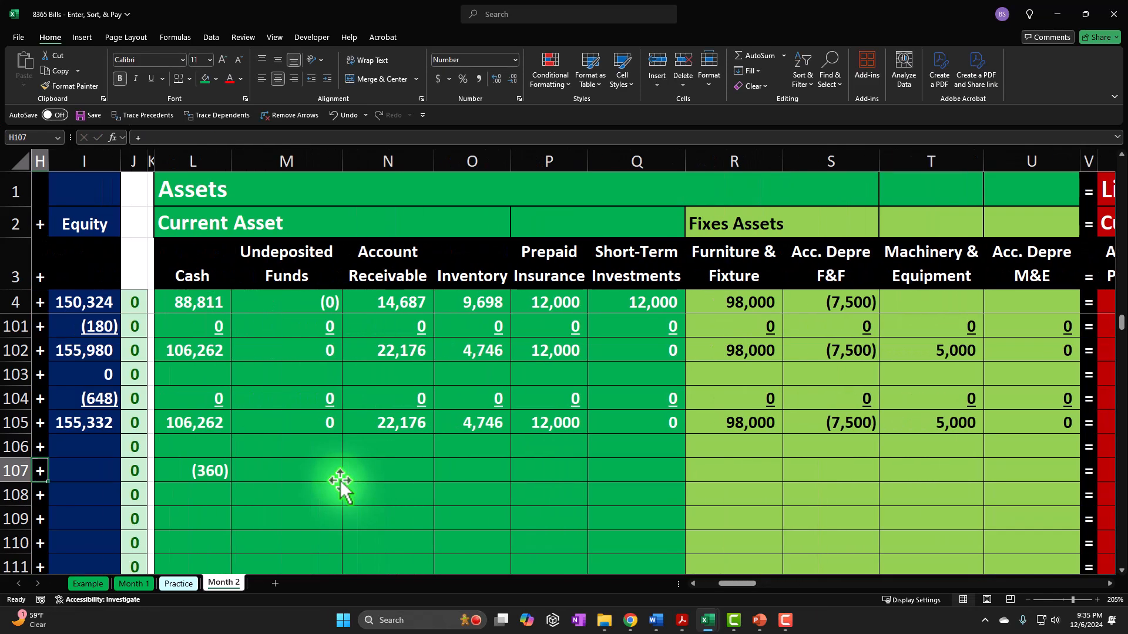
pyautogui.write('0')
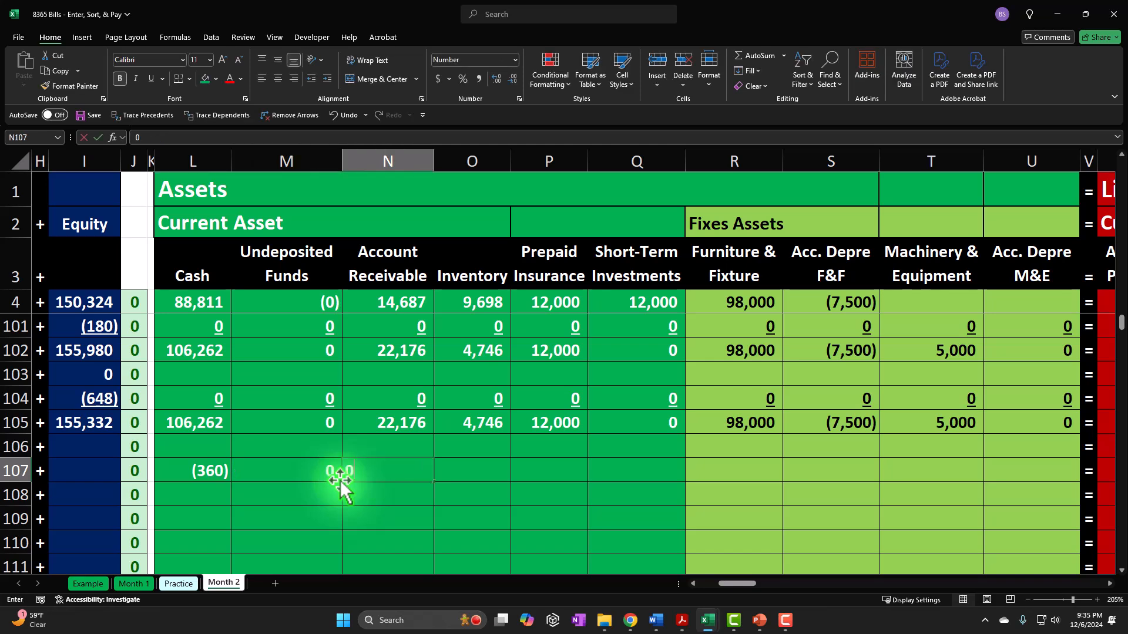
pyautogui.write('\t0\t0\t0\t0\t0\t0\t0\t0\t\t')
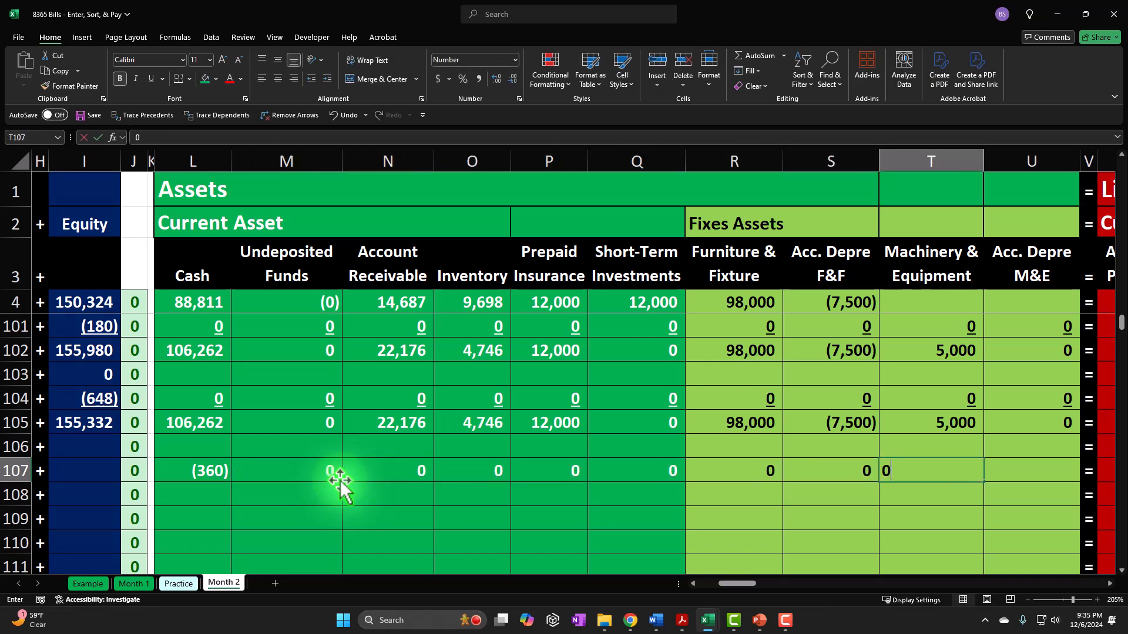
pyautogui.write('\t0\t0\t0\t0')
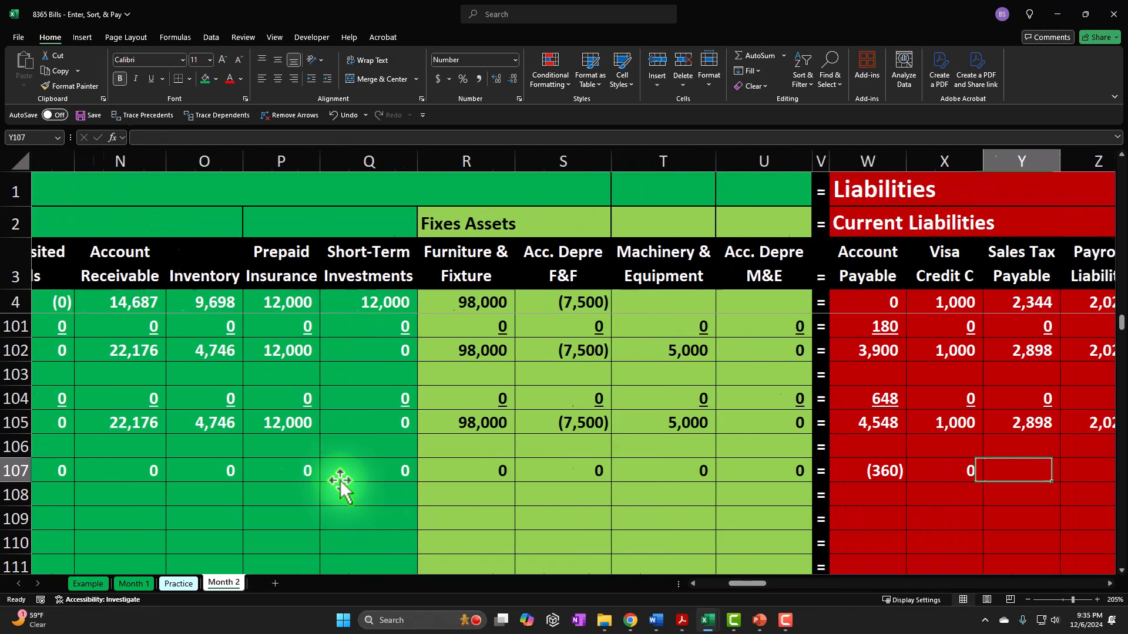
pyautogui.hotkey('shift', 'Tab')
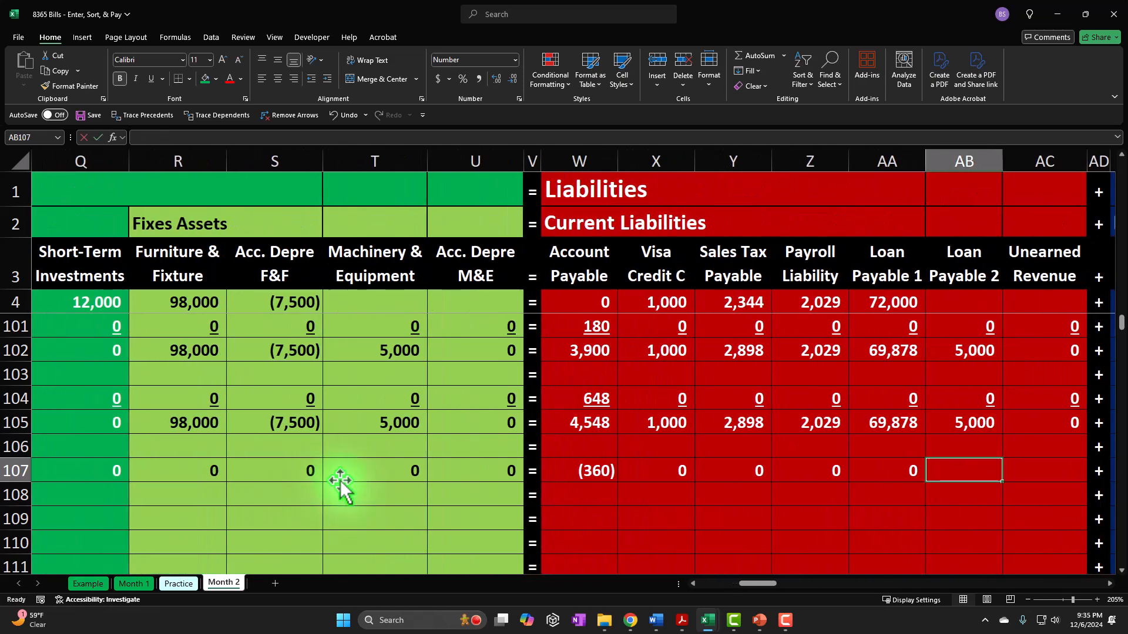
pyautogui.write('0')
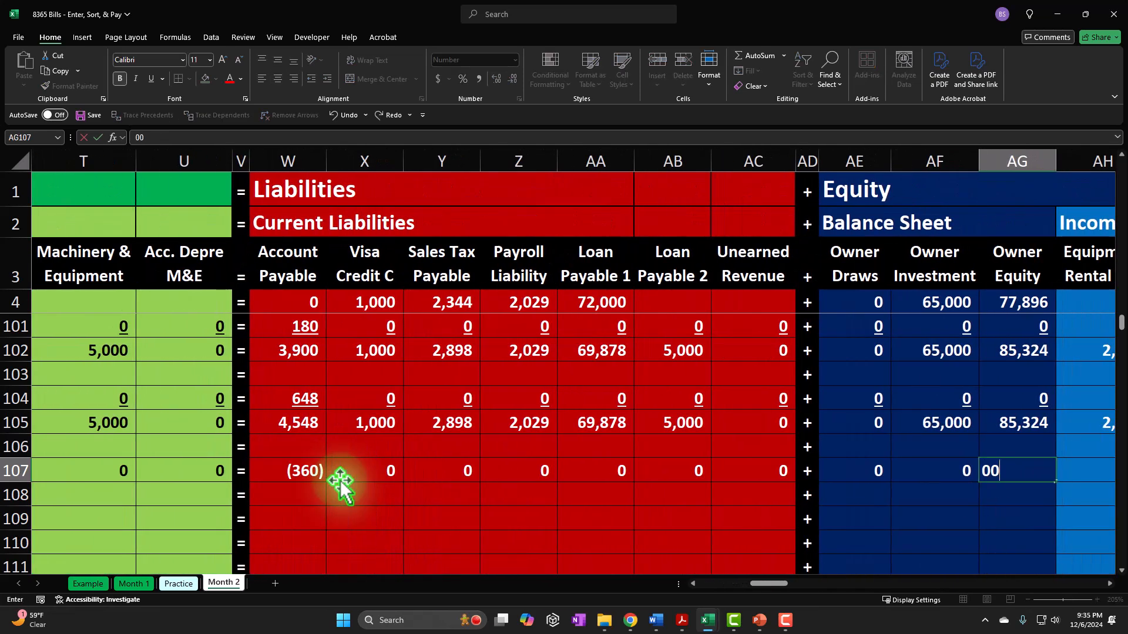
pyautogui.write('\t\t0\t0\t0\t0\t0\t0\t0\t0\t0\t0\t0\t')
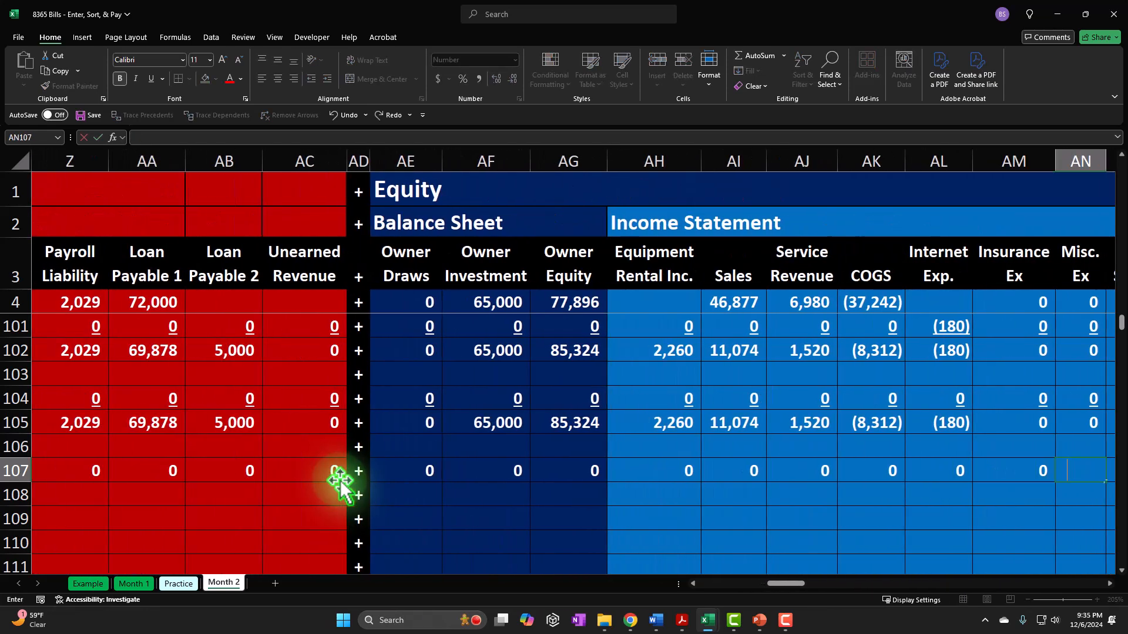
pyautogui.write('0\t0\t0\t0\t0\t0')
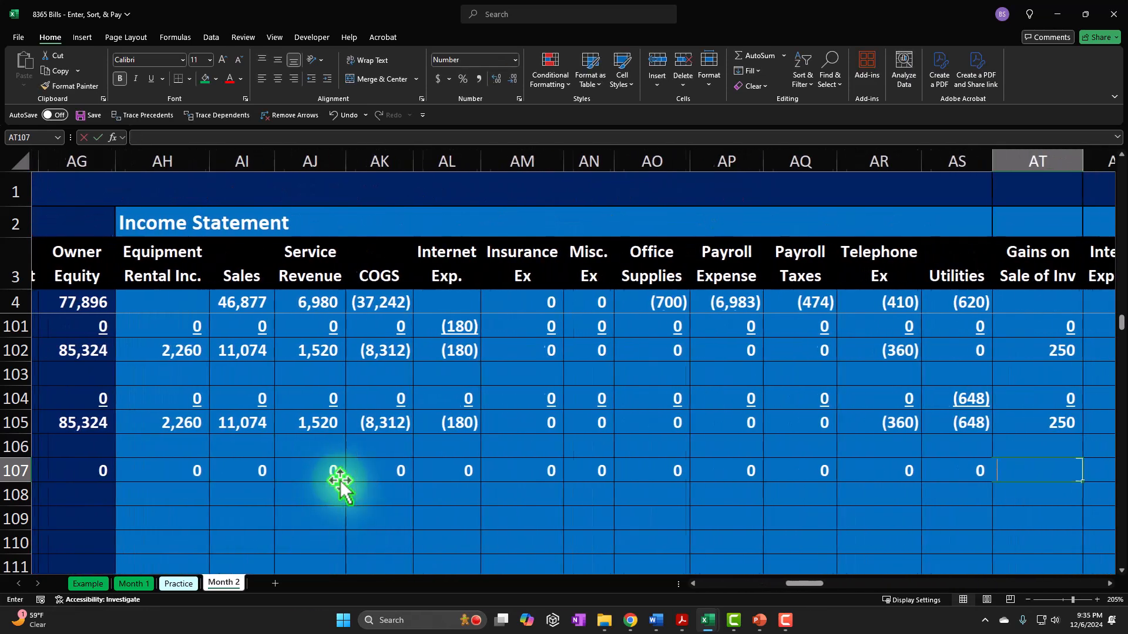
pyautogui.press('Tab')
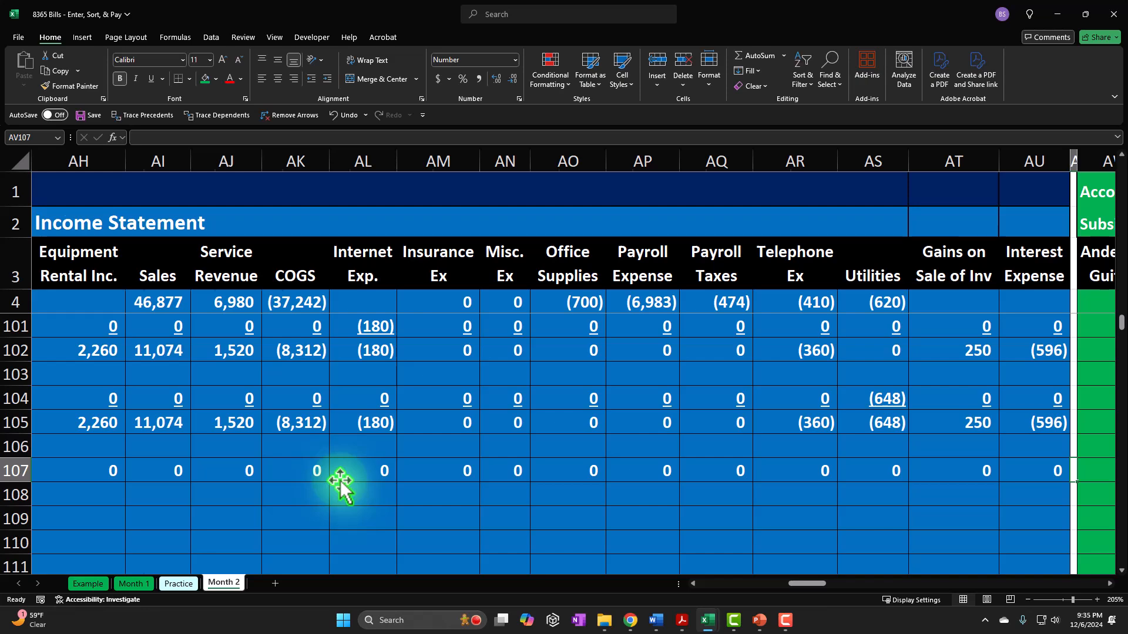
# - Record the 360 decrease for Verizon in the Accounts Payable subsidiary ledger in BL107 by referencing the negative payment amount in the same row
pyautogui.press('Tab')
pyautogui.press('Tab')
pyautogui.press('Tab')
pyautogui.press('Tab')
pyautogui.press('Tab')
pyautogui.press('Tab')
pyautogui.press('Tab')
pyautogui.press('Tab')
pyautogui.press('Tab')
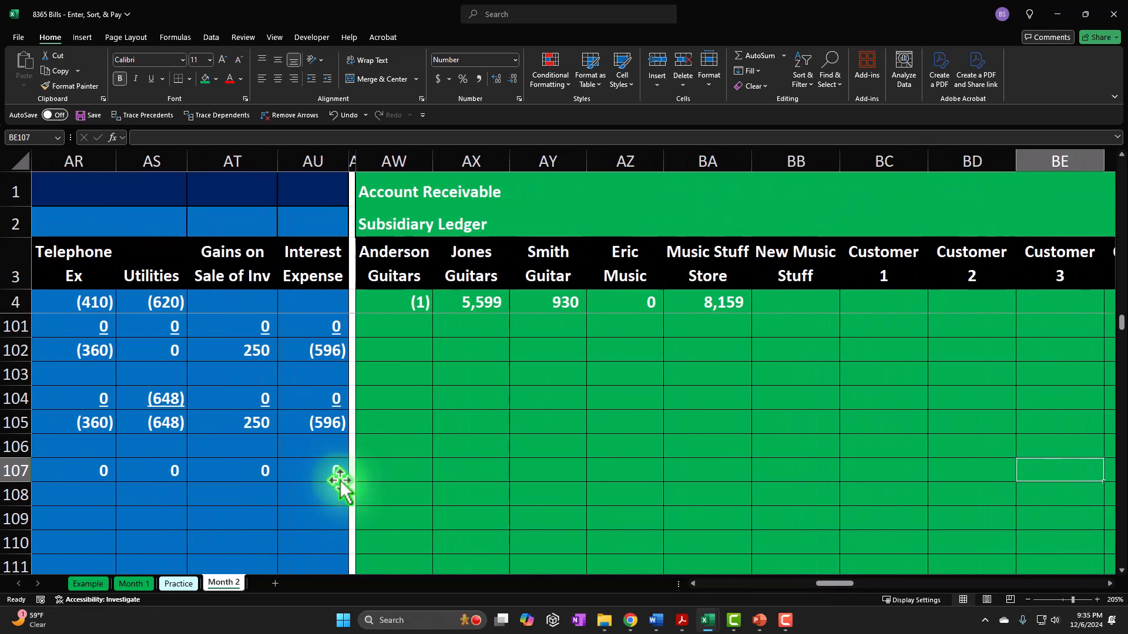
pyautogui.press('Tab')
pyautogui.press('Tab')
pyautogui.press('Tab')
pyautogui.press('Tab')
pyautogui.press('Tab')
pyautogui.press('Tab')
pyautogui.press('Tab')
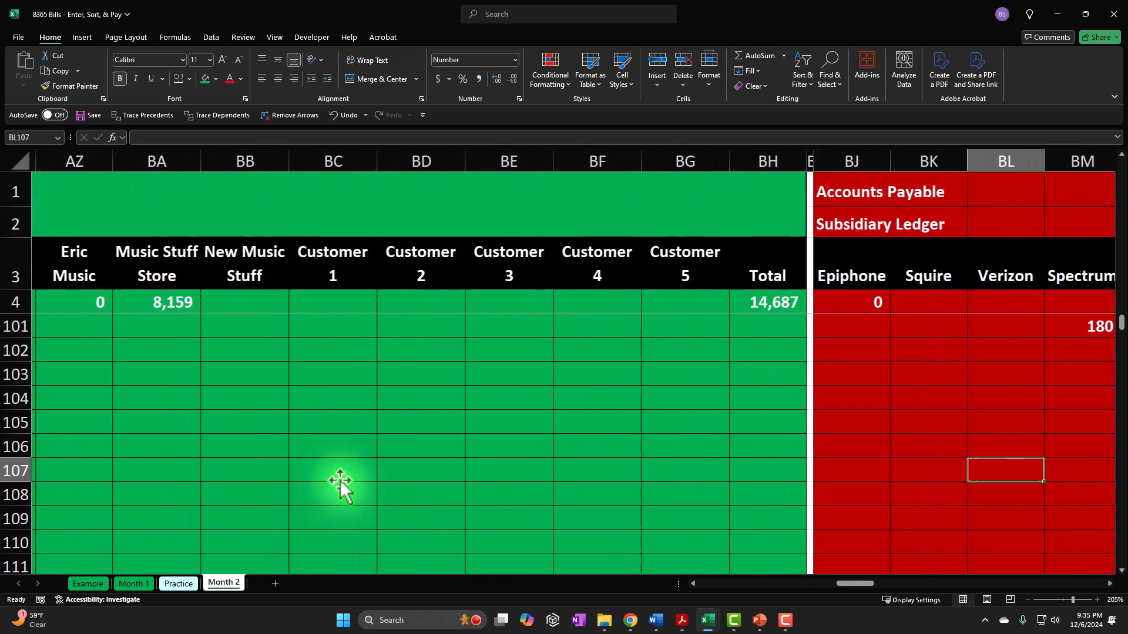
pyautogui.press('Tab')
pyautogui.press('Tab')
pyautogui.press('Tab')
pyautogui.hotkey('shift', 'Tab')
pyautogui.hotkey('shift', 'Tab')
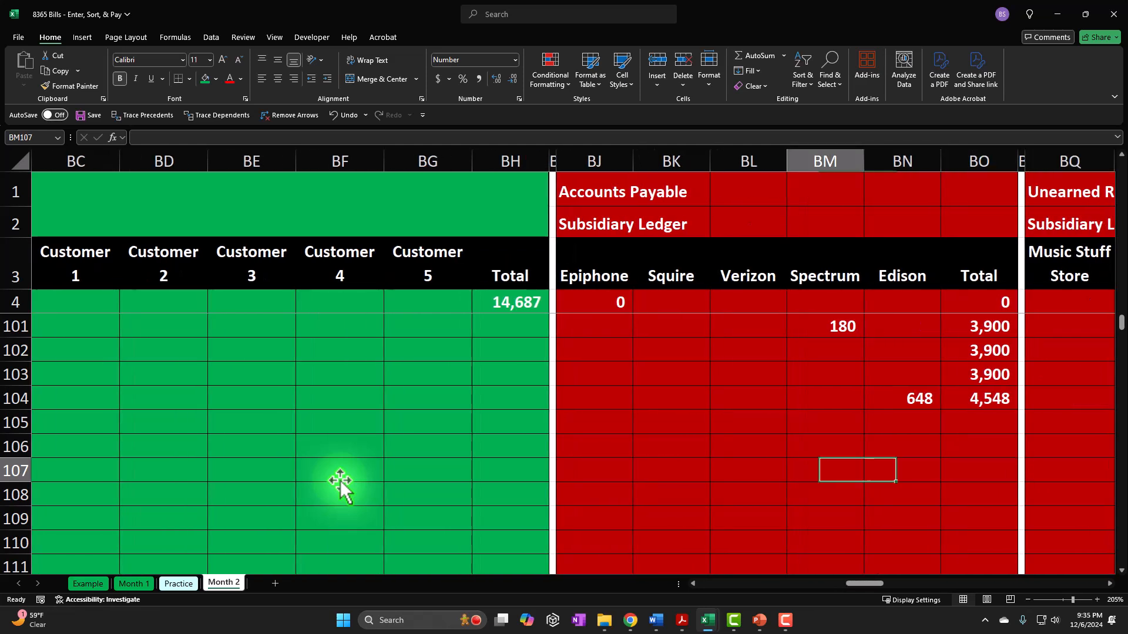
pyautogui.hotkey('shift', 'Tab')
pyautogui.scroll(1, 727, 360)
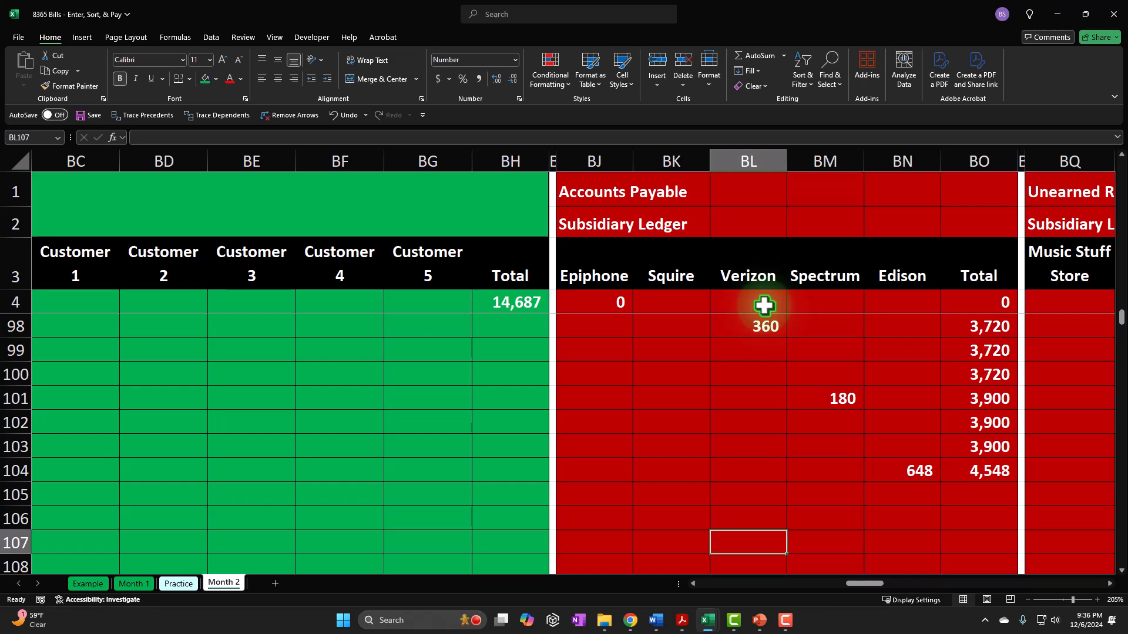
pyautogui.write('=')
pyautogui.press('Left')
pyautogui.press('Left')
pyautogui.press('Left')
pyautogui.press('Left')
pyautogui.press('Left')
pyautogui.press('Left')
pyautogui.press('Left')
pyautogui.press('Left')
pyautogui.press('Left')
pyautogui.press('Left')
pyautogui.press('Left')
pyautogui.press('Left')
pyautogui.press('Left')
pyautogui.press('Left')
pyautogui.press('Left')
pyautogui.press('Left')
pyautogui.press('Left')
pyautogui.press('Left')
pyautogui.press('Left')
pyautogui.press('Left')
pyautogui.press('Left')
pyautogui.press('Left')
pyautogui.press('Left')
pyautogui.press('Left')
pyautogui.press('Left')
pyautogui.press('Left')
pyautogui.press('Left')
pyautogui.press('Left')
pyautogui.press('Left')
pyautogui.press('Left')
pyautogui.press('Left')
pyautogui.press('Right')
pyautogui.press('Right')
pyautogui.press('Right')
pyautogui.press('Return')
# - Extend the running total formula of the Accounts Payable subsidiary ledger from BO104 through BO107
pyautogui.press('Right')
pyautogui.press('Right')
pyautogui.press('Right')
pyautogui.press('Right')
pyautogui.press('Right')
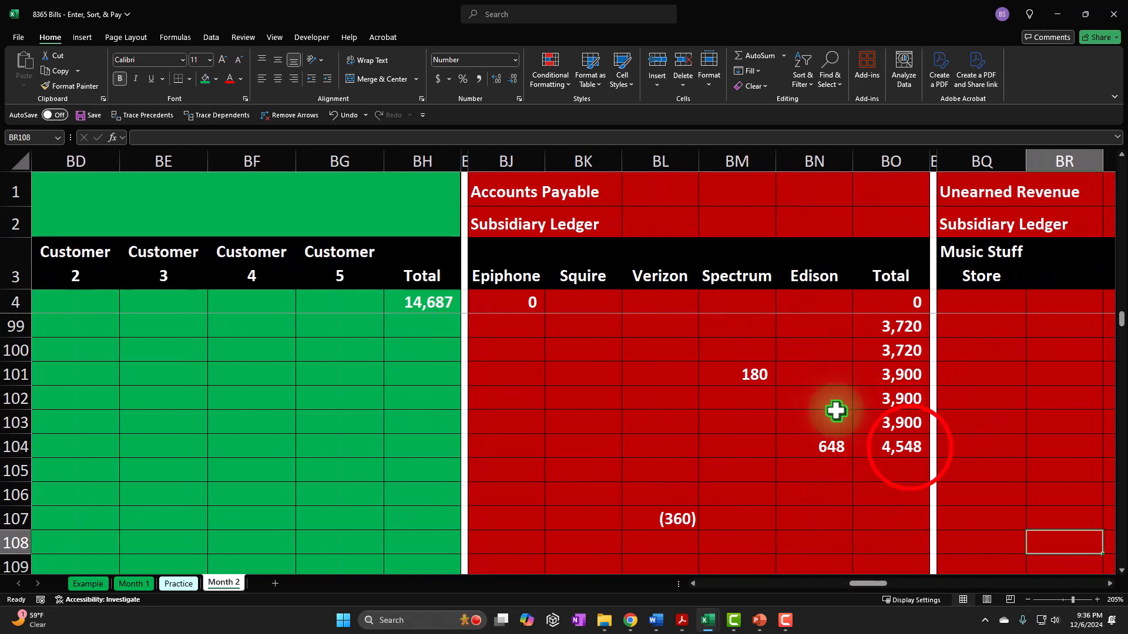
pyautogui.click(905, 448)
pyautogui.moveTo(932, 458); pyautogui.dragTo(926, 523)
pyautogui.doubleClick(908, 520)
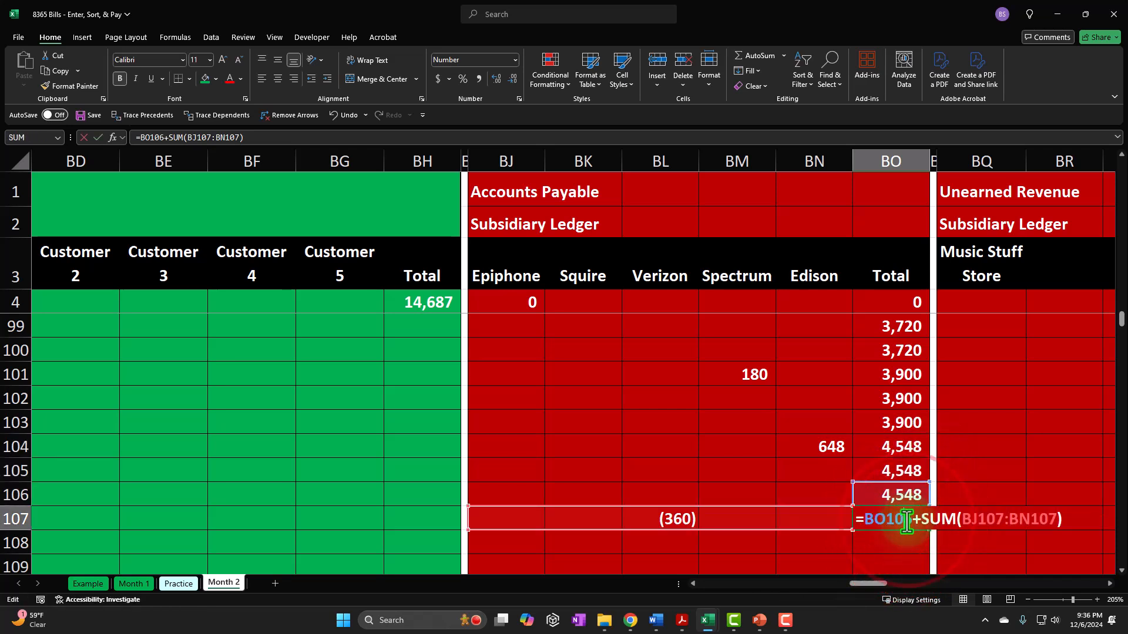
pyautogui.press('Return')
pyautogui.press('Up')
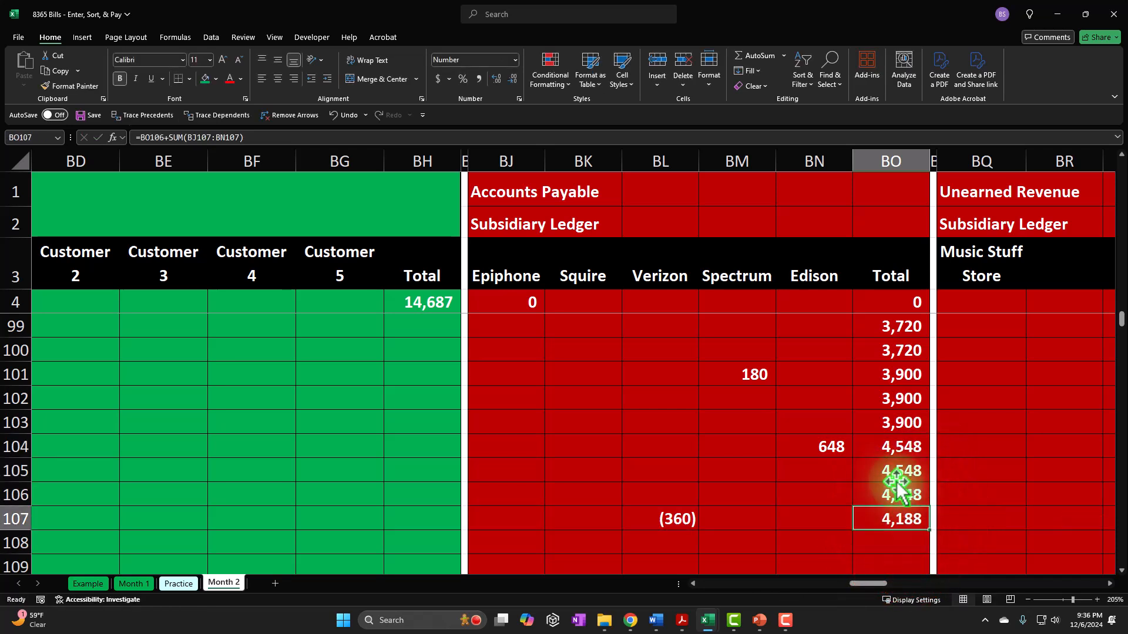
# - Compare the Accounts Payable subsidiary ledger total in BO107 with the sum of the Account Payable cells W105 through W107
pyautogui.scroll(1, 822, 491)
pyautogui.moveTo(675, 376); pyautogui.dragTo(667, 516)
pyautogui.click(872, 519)
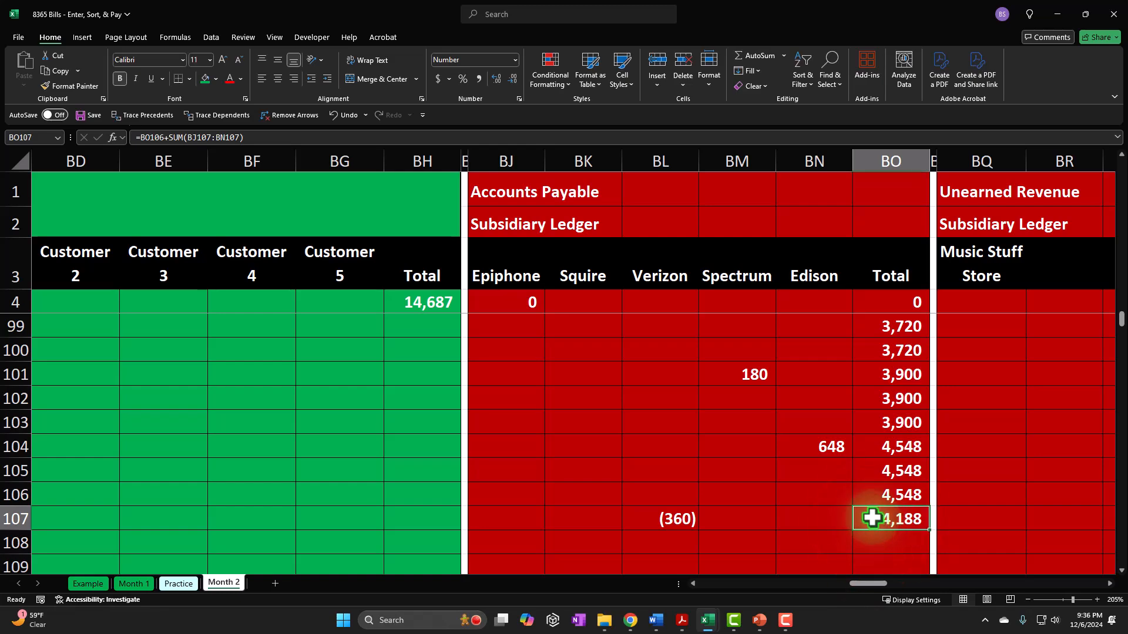
pyautogui.press('Left')
pyautogui.press('Left')
pyautogui.press('Left')
pyautogui.press('Left')
pyautogui.press('Left')
pyautogui.press('Left')
pyautogui.press('Left')
pyautogui.press('Left')
pyautogui.press('Left')
pyautogui.press('Left')
pyautogui.press('Left')
pyautogui.press('Left')
pyautogui.press('Left')
pyautogui.press('Left')
pyautogui.press('Left')
pyautogui.press('Left')
pyautogui.press('Left')
pyautogui.press('Left')
pyautogui.press('Left')
pyautogui.press('Left')
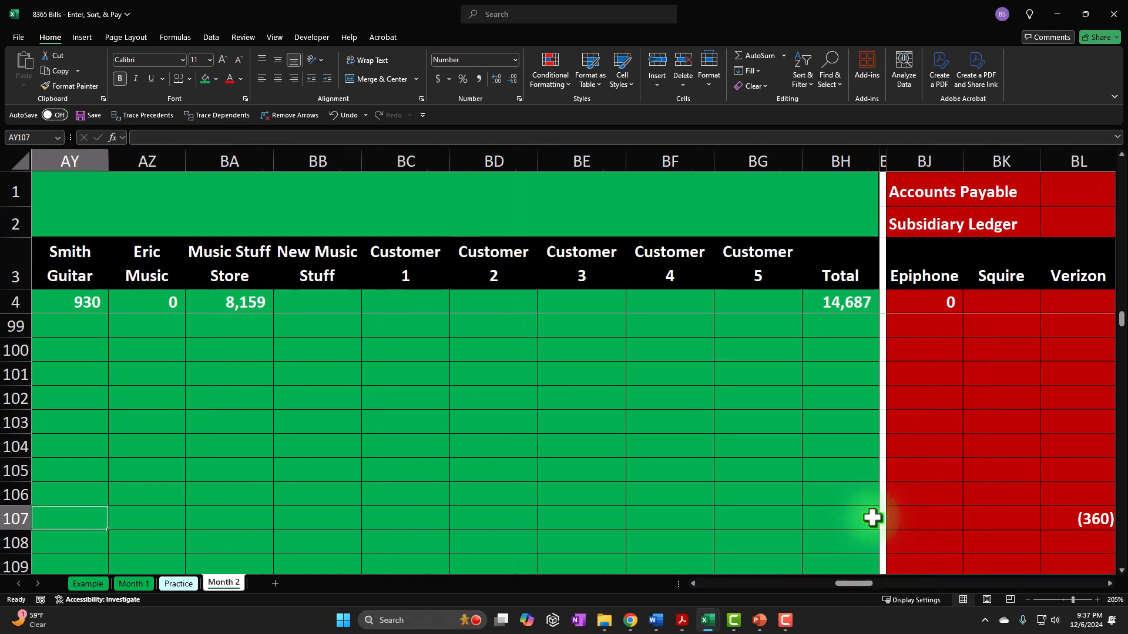
pyautogui.press('Left')
pyautogui.press('Left')
pyautogui.press('Left')
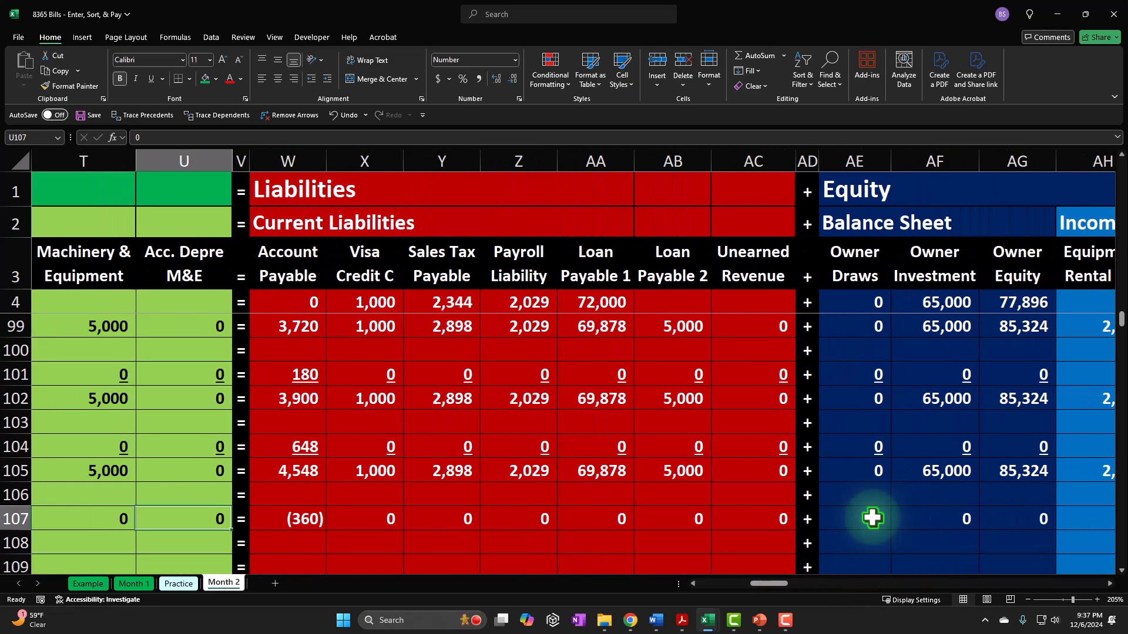
pyautogui.press('Right')
pyautogui.press('Right')
pyautogui.press('Right')
pyautogui.press('Up')
pyautogui.press('Up')
pyautogui.press('Up')
pyautogui.press('Left')
pyautogui.press('Down')
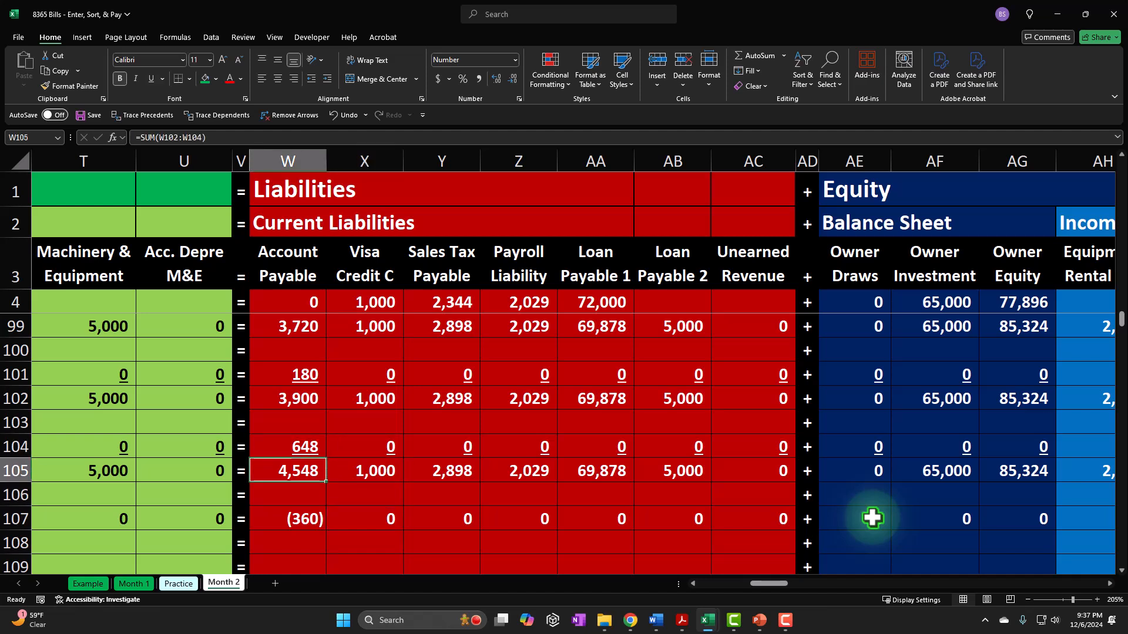
pyautogui.hotkey('shift', 'Down')
pyautogui.hotkey('shift', 'Down')
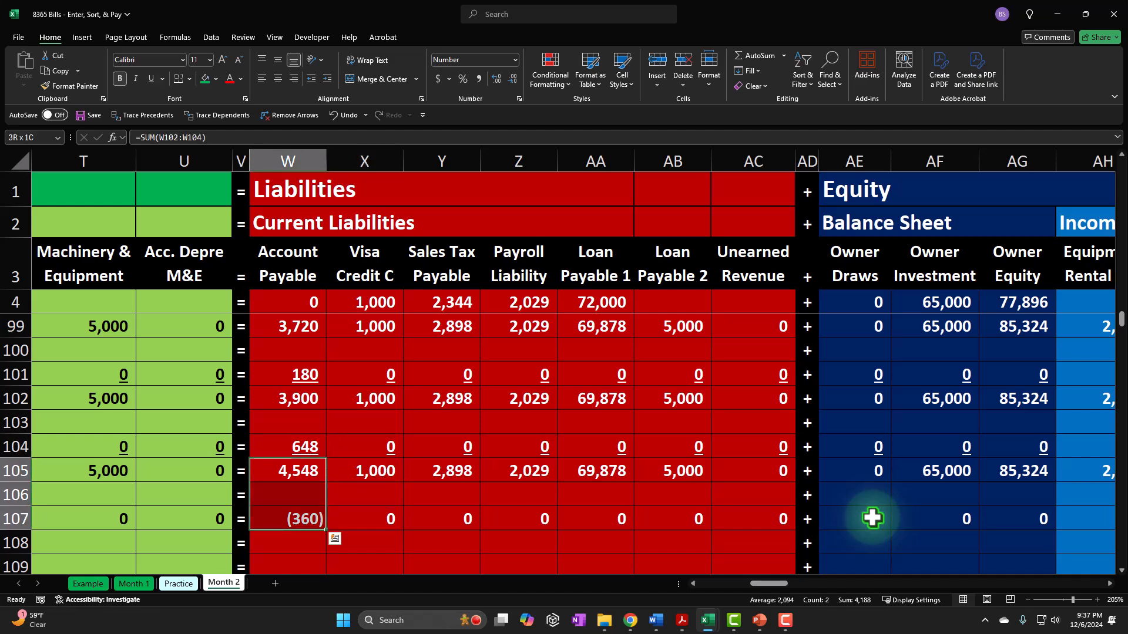
# - Fill the Assets, Liabilities and Equity summary formulas from row 105 down through row 107
pyautogui.press('Left')
pyautogui.press('Left')
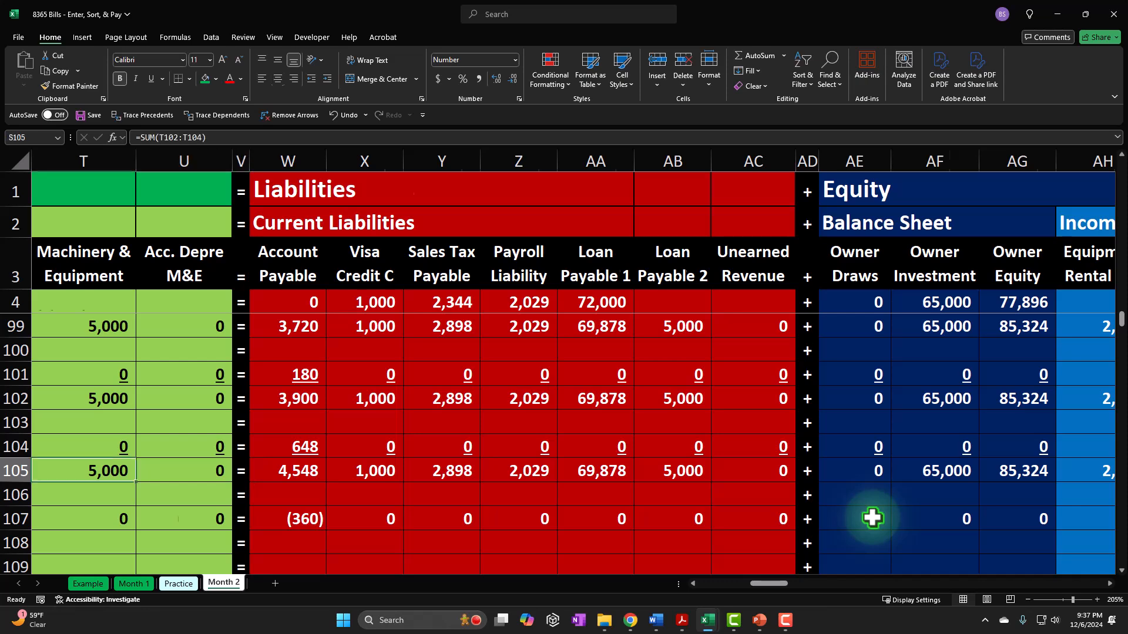
pyautogui.press('Home')
pyautogui.click(432, 470)
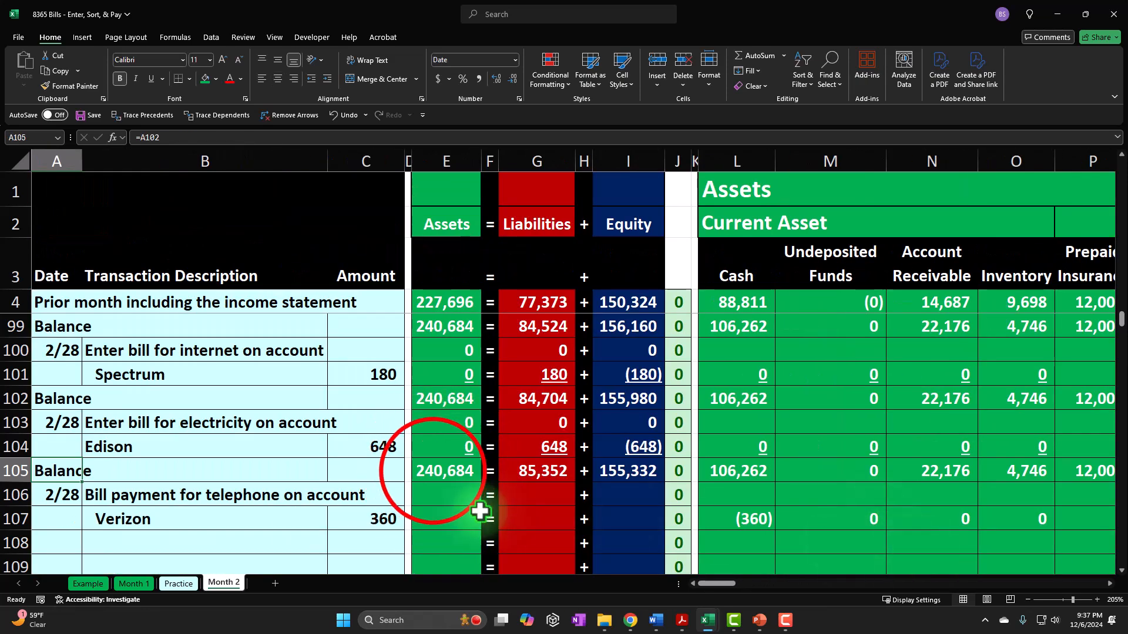
pyautogui.moveTo(433, 468); pyautogui.dragTo(660, 524)
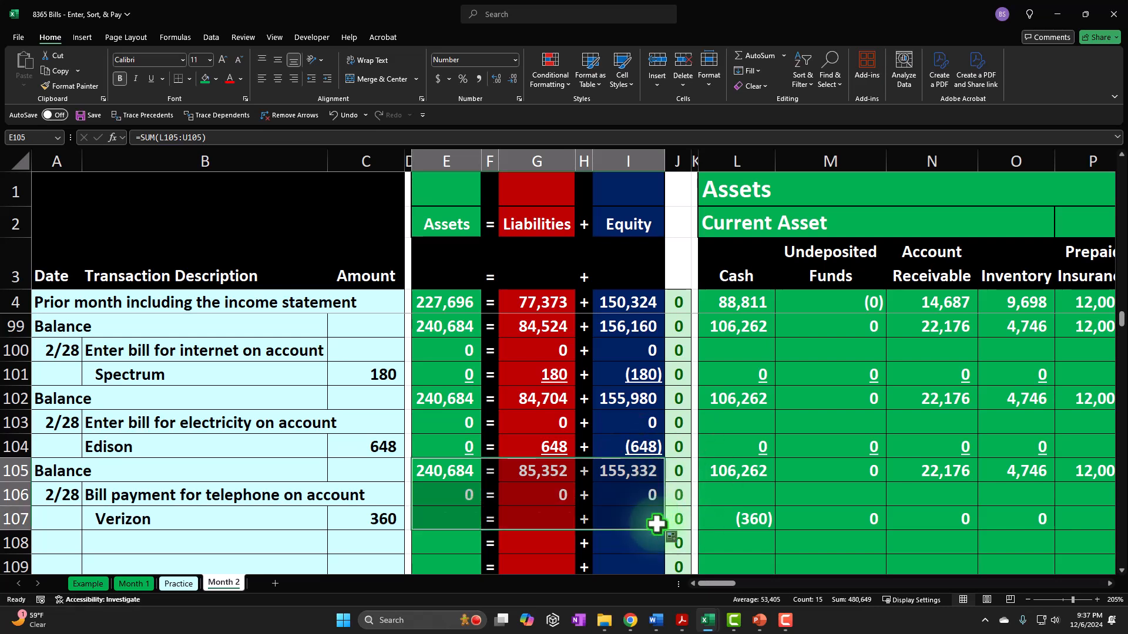
pyautogui.click(451, 520)
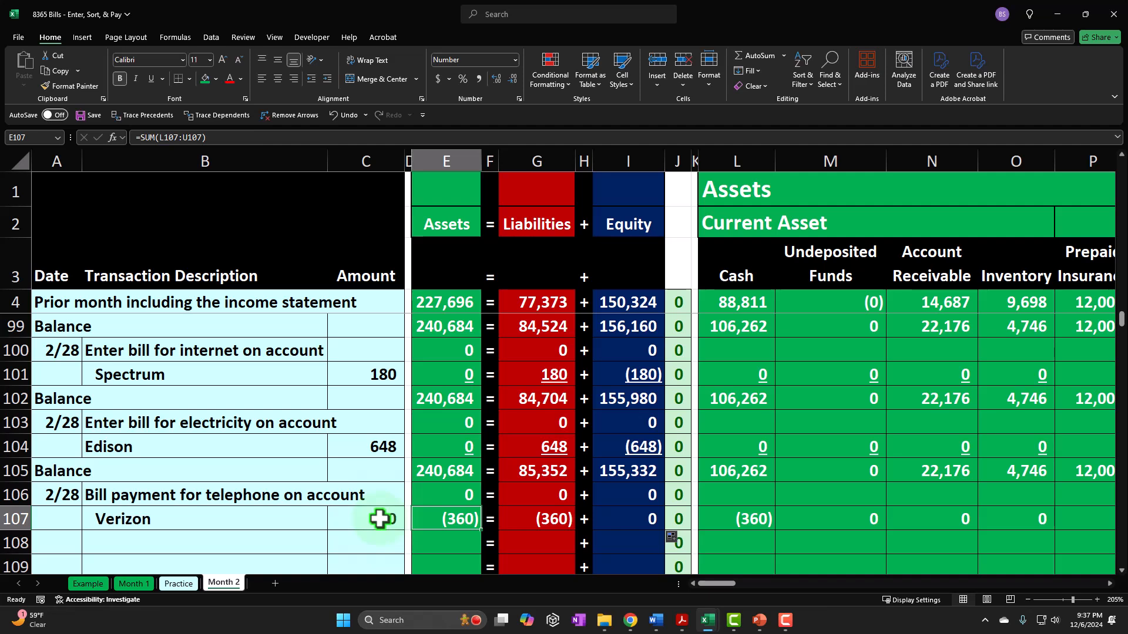
# - Add the Balance label in A108 by referencing the previous balance label in A105
pyautogui.press('Right')
pyautogui.press('Right')
pyautogui.press('Down')
pyautogui.press('Down')
pyautogui.press('Left')
pyautogui.press('Left')
pyautogui.press('Left')
pyautogui.press('Left')
pyautogui.press('Left')
pyautogui.press('Left')
pyautogui.press('Up')
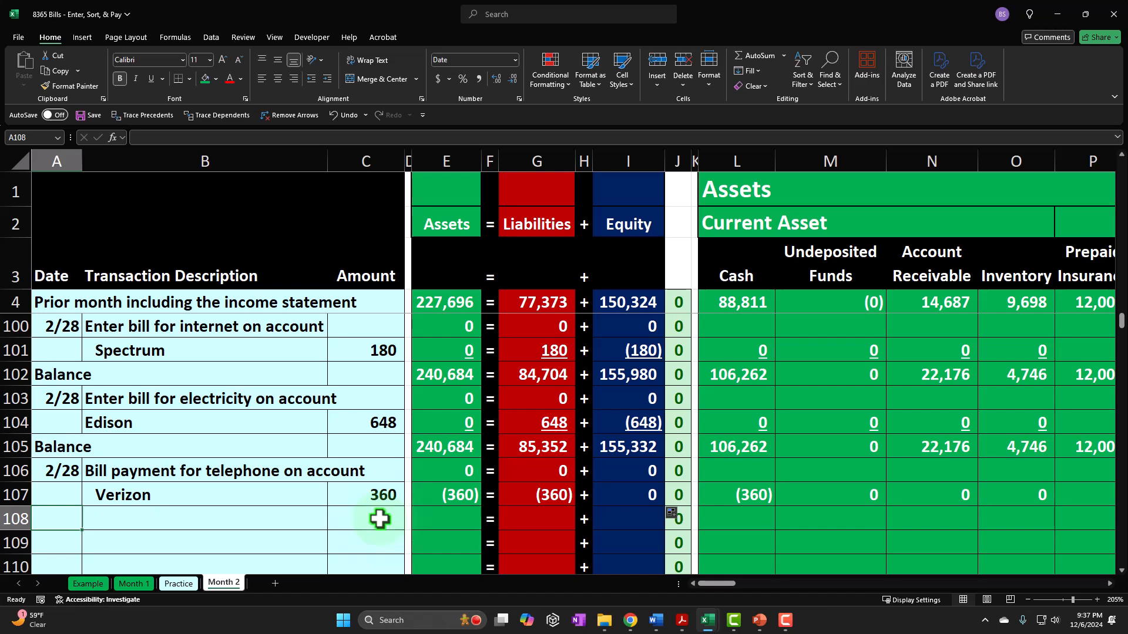
pyautogui.write('=')
pyautogui.press('Up')
pyautogui.press('Up')
pyautogui.press('Up')
pyautogui.press('Tab')
pyautogui.press('Tab')
pyautogui.press('Tab')
pyautogui.press('Tab')
pyautogui.press('Tab')
pyautogui.press('Tab')
pyautogui.press('Tab')
pyautogui.press('Tab')
# - Underline the Verizon payment amounts in row 107 from Cash in column L through Interest Expense in column AU
pyautogui.press('Up')
pyautogui.hotkey('shift', 'Right')
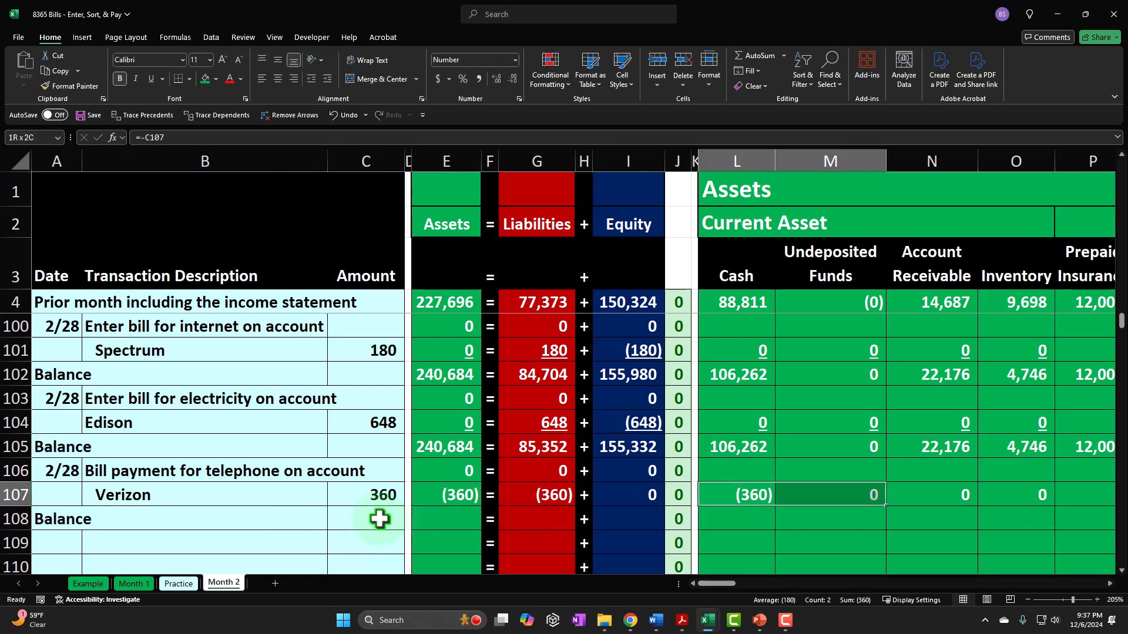
pyautogui.hotkey('shift', 'Right')
pyautogui.hotkey('shift', 'Right')
pyautogui.hotkey('shift', 'Right')
pyautogui.hotkey('shift', 'Right')
pyautogui.hotkey('shift', 'Right')
pyautogui.hotkey('shift', 'Right')
pyautogui.hotkey('shift', 'Right')
pyautogui.hotkey('shift', 'Right')
pyautogui.hotkey('shift', 'Right')
pyautogui.hotkey('shift', 'Right')
pyautogui.hotkey('shift', 'Right')
pyautogui.hotkey('shift', 'Right')
pyautogui.hotkey('shift', 'Right')
pyautogui.hotkey('shift', 'Right')
pyautogui.hotkey('shift', 'Right')
pyautogui.hotkey('shift', 'Right')
pyautogui.hotkey('shift', 'Right')
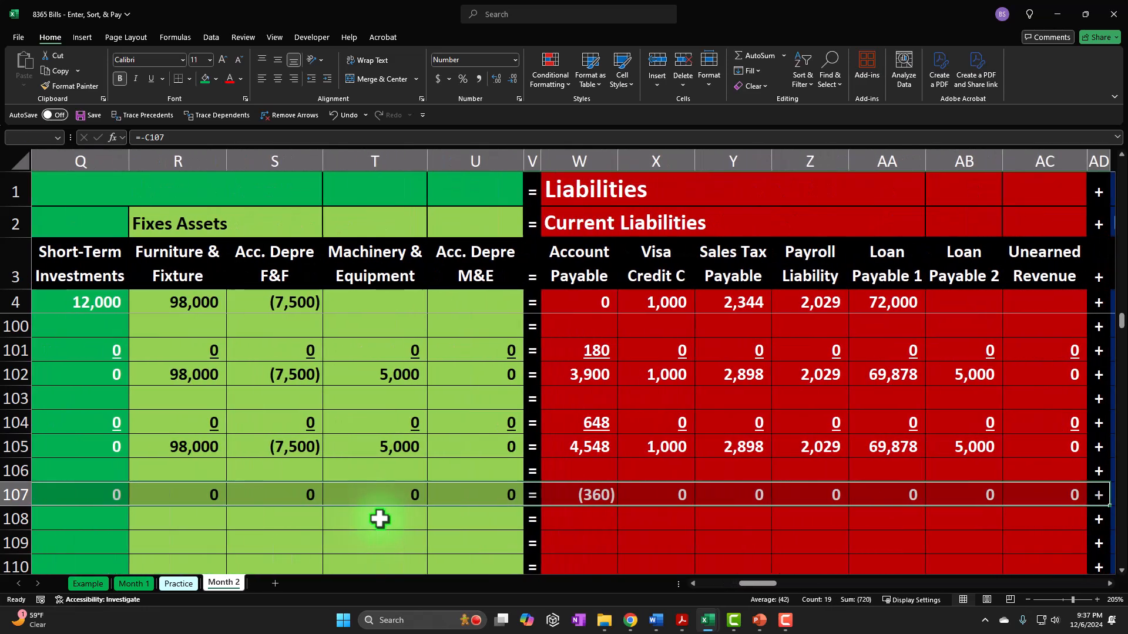
pyautogui.hotkey('shift', 'Right')
pyautogui.hotkey('shift', 'Right')
pyautogui.hotkey('shift', 'Right')
pyautogui.hotkey('shift', 'Right')
pyautogui.hotkey('shift', 'Right')
pyautogui.hotkey('shift', 'Right')
pyautogui.hotkey('shift', 'Right')
pyautogui.hotkey('shift', 'Right')
pyautogui.hotkey('shift', 'Right')
pyautogui.hotkey('shift', 'Right')
pyautogui.hotkey('shift', 'Right')
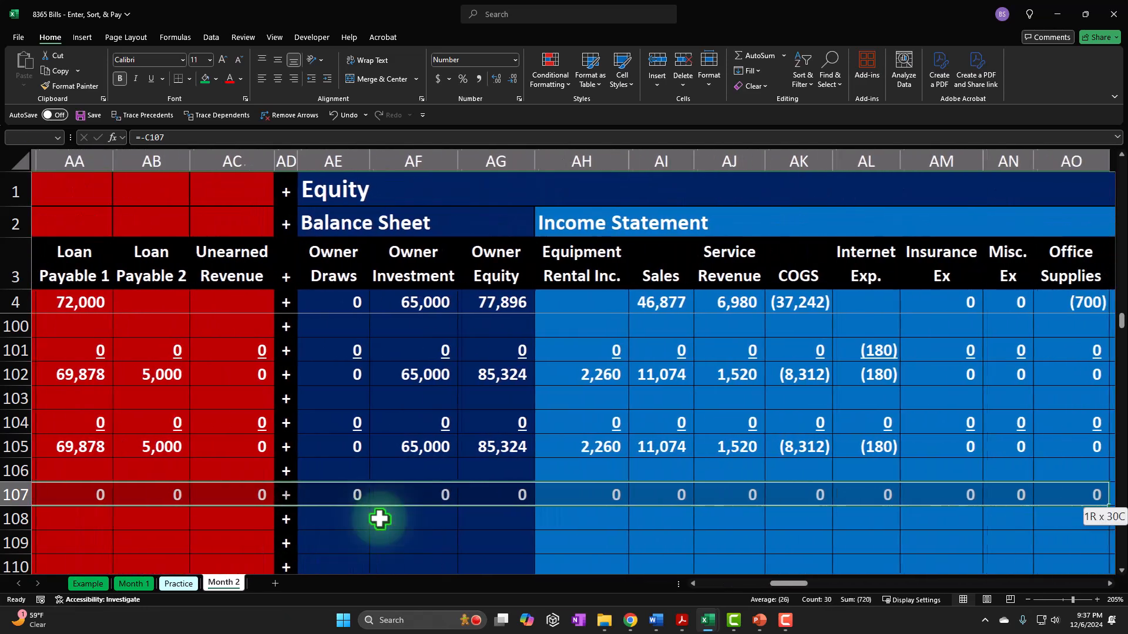
pyautogui.hotkey('shift', 'Right')
pyautogui.hotkey('shift', 'Right')
pyautogui.hotkey('shift', 'Right')
pyautogui.hotkey('shift', 'Right')
pyautogui.hotkey('shift', 'Right')
pyautogui.hotkey('shift', 'Right')
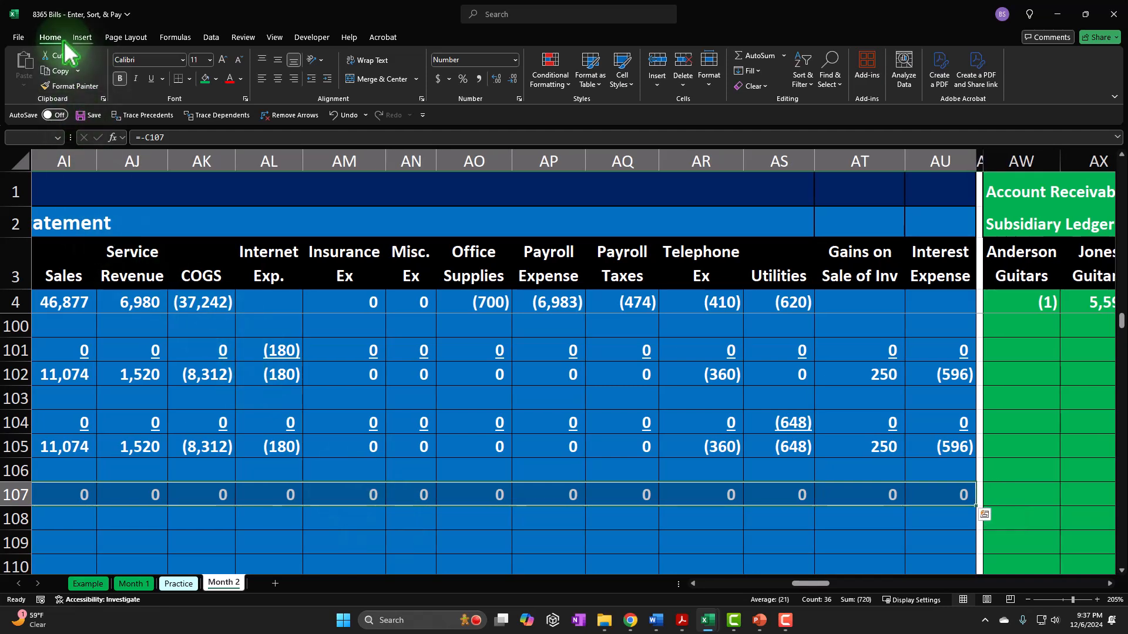
pyautogui.click(152, 78)
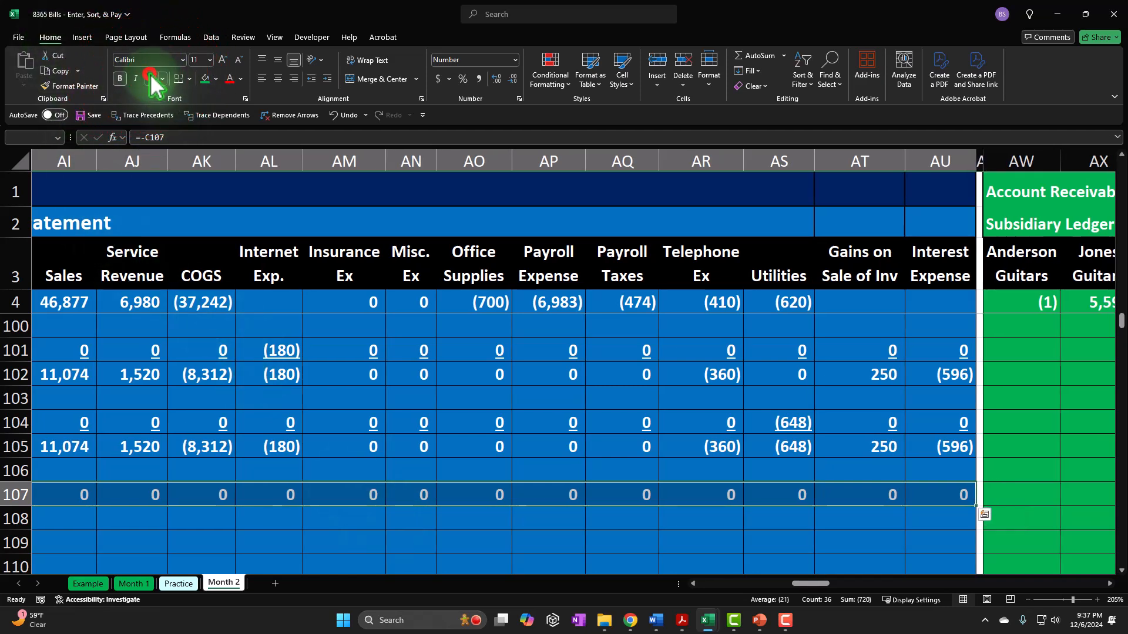
# - Calculate the new Cash balance in L108 with the formula =SUM(L105:L107)
pyautogui.press('Down')
pyautogui.press('Left')
pyautogui.press('Left')
pyautogui.press('Left')
pyautogui.press('Left')
pyautogui.press('Left')
pyautogui.press('Left')
pyautogui.press('Left')
pyautogui.press('Left')
pyautogui.press('Left')
pyautogui.press('Left')
pyautogui.press('Left')
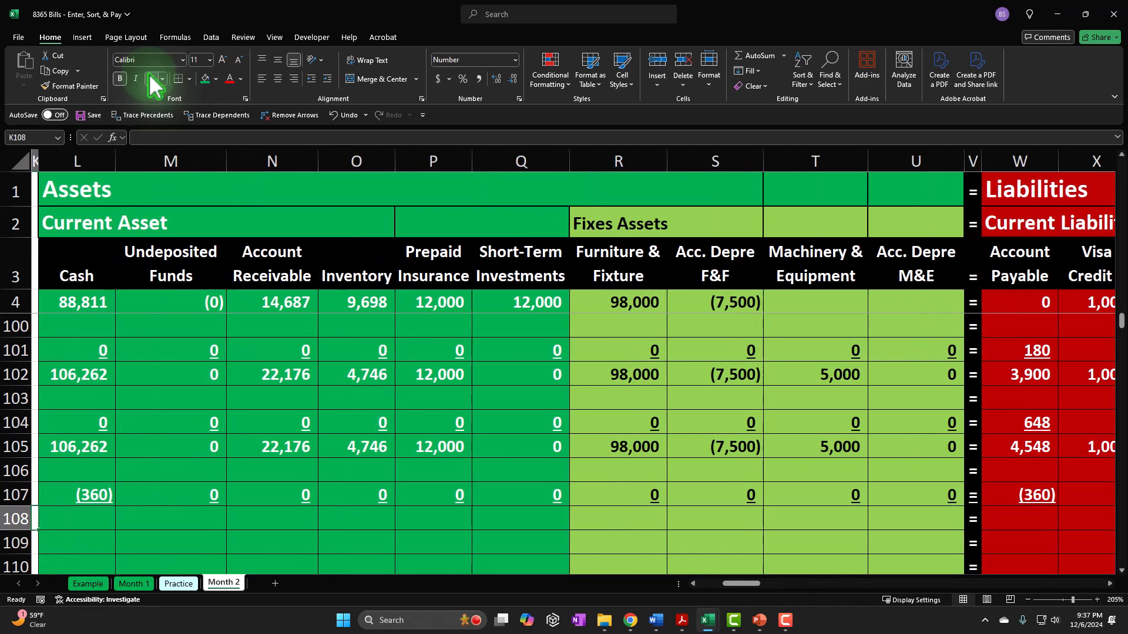
pyautogui.press('Right')
pyautogui.press('Right')
pyautogui.press('Right')
pyautogui.press('Right')
pyautogui.press('Right')
pyautogui.press('Right')
pyautogui.press('Right')
pyautogui.press('Right')
pyautogui.press('Right')
pyautogui.press('Right')
pyautogui.press('Right')
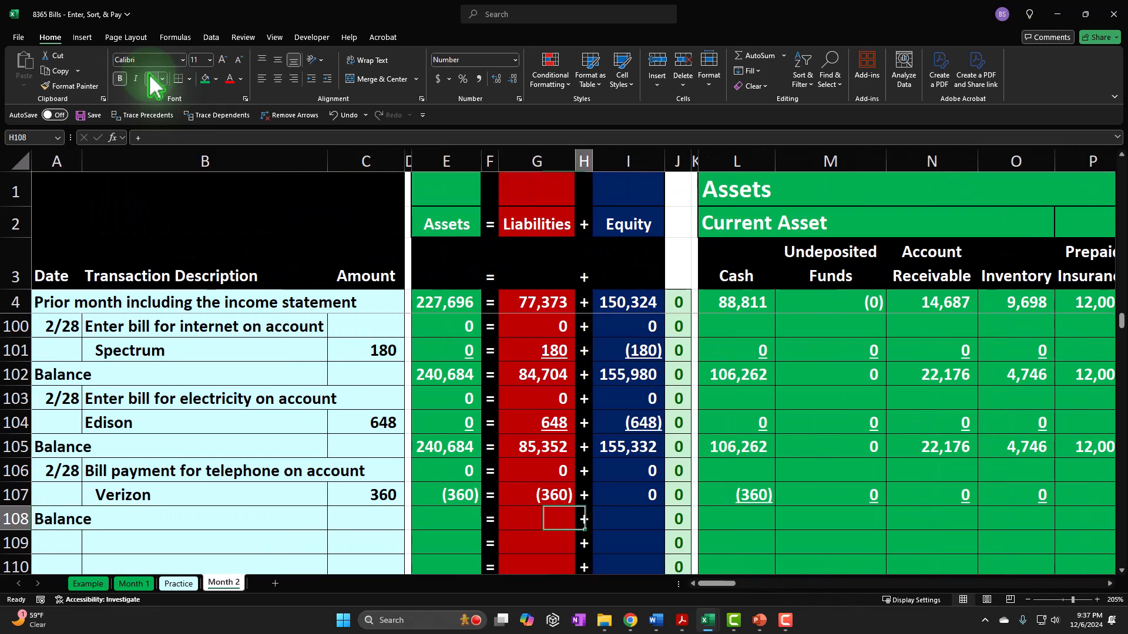
pyautogui.write('=')
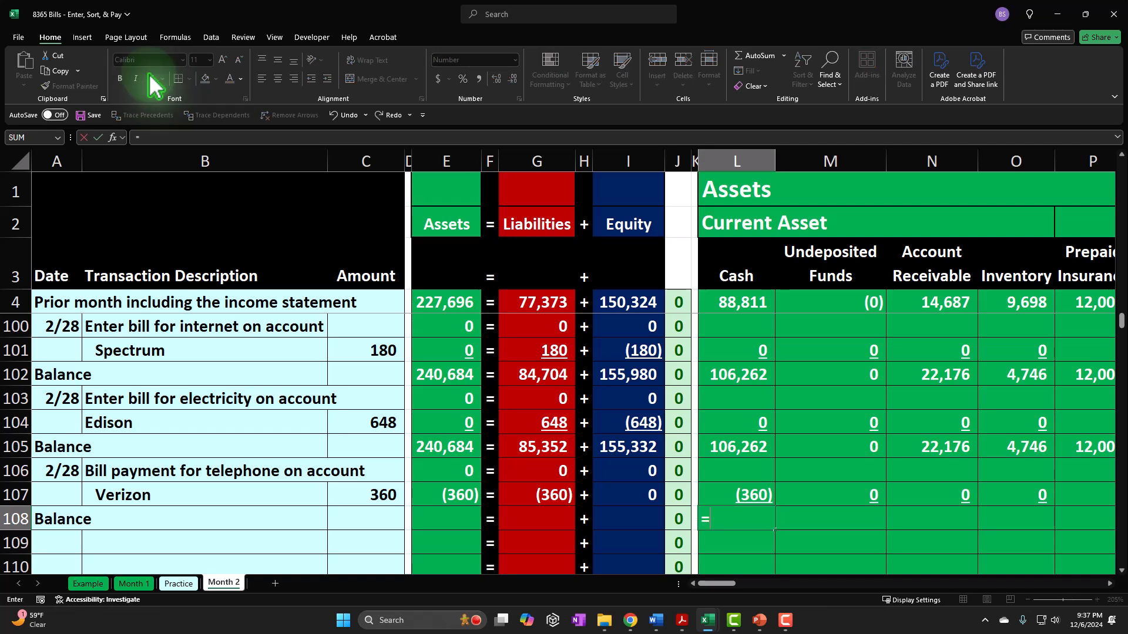
pyautogui.write('sum(')
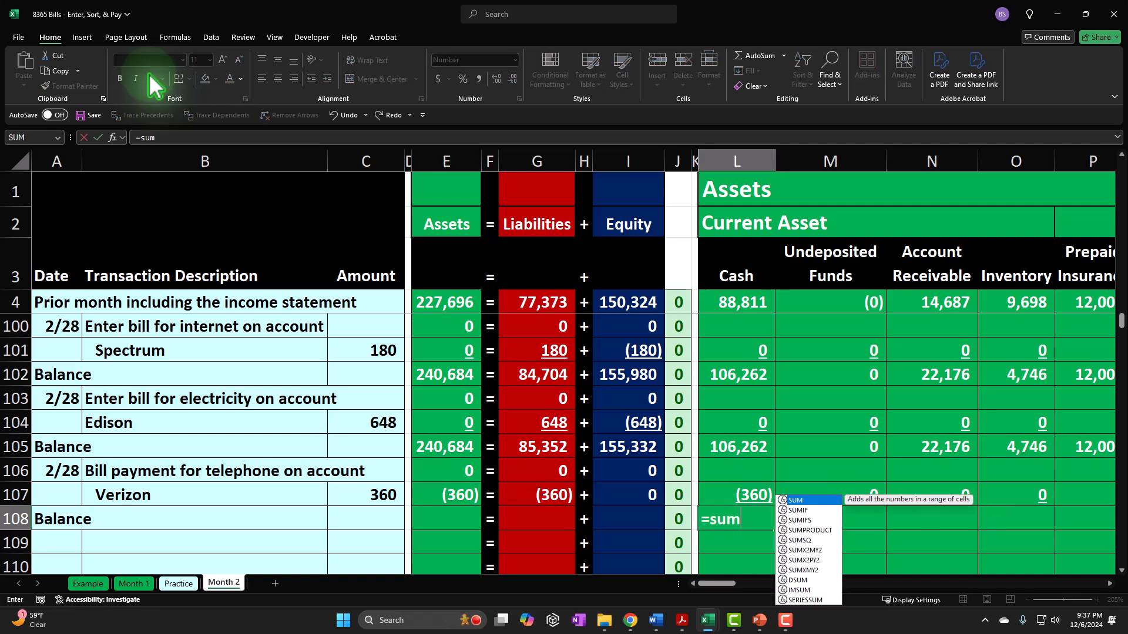
pyautogui.hotkey('shift', 'Down')
pyautogui.hotkey('ctrl', 'Return')
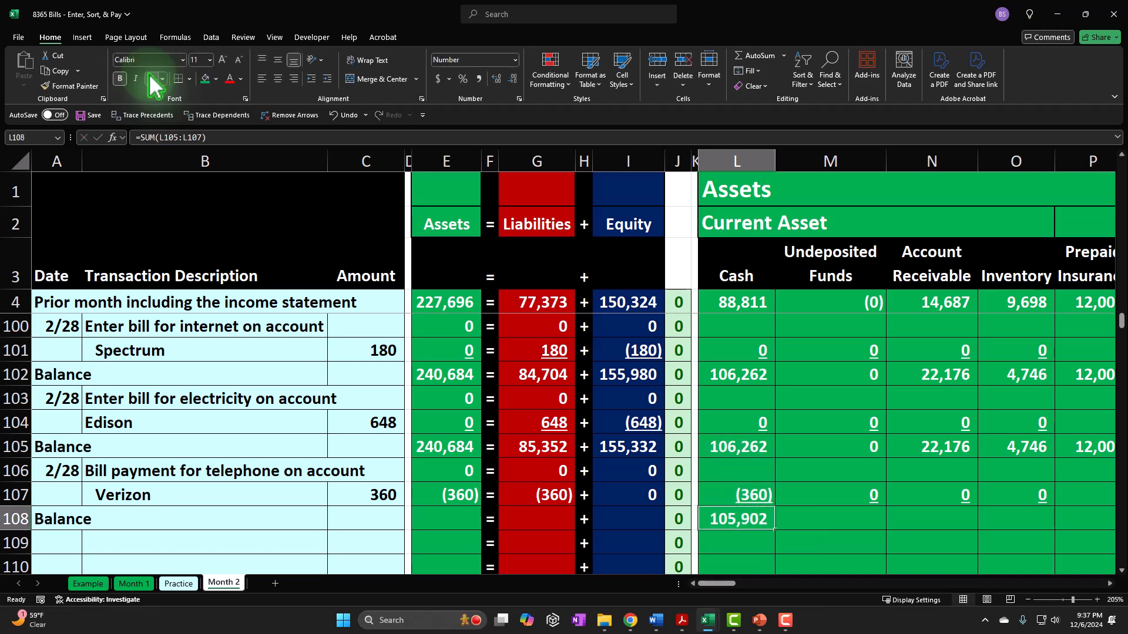
# - Copy the balance formula from L108 across M108 through AU108, pasting formulas only
pyautogui.press('Right')
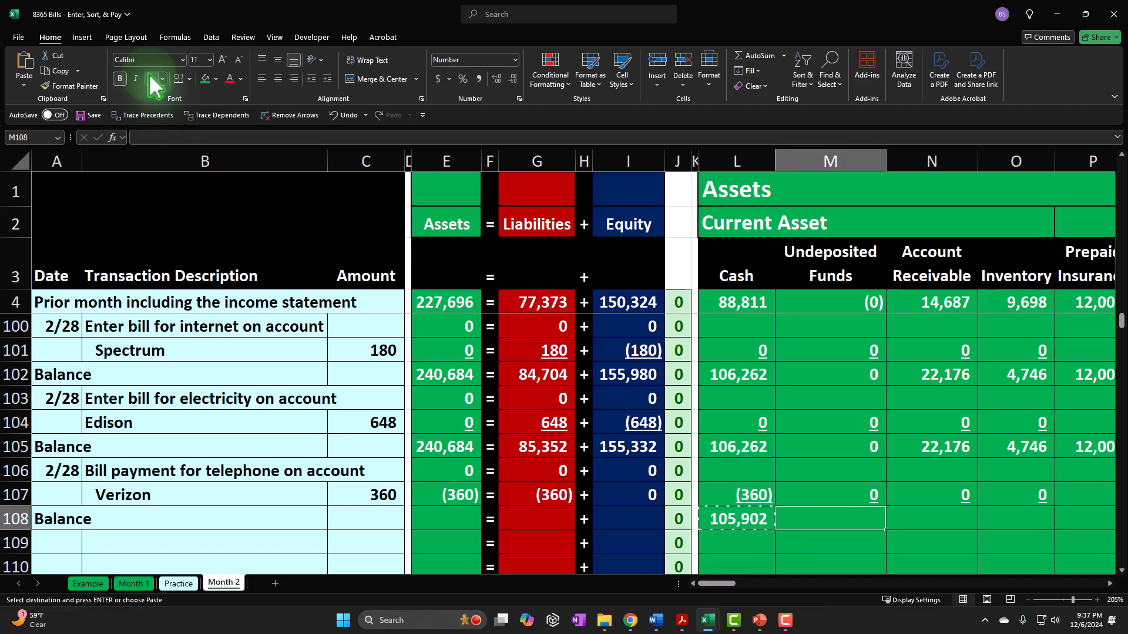
pyautogui.hotkey('shift', 'Right')
pyautogui.hotkey('shift', 'Right')
pyautogui.hotkey('shift', 'Right')
pyautogui.hotkey('shift', 'Right')
pyautogui.hotkey('shift', 'Right')
pyautogui.hotkey('shift', 'Right')
pyautogui.hotkey('shift', 'Right')
pyautogui.hotkey('shift', 'Right')
pyautogui.hotkey('shift', 'Right')
pyautogui.hotkey('shift', 'Right')
pyautogui.hotkey('shift', 'Right')
pyautogui.hotkey('shift', 'Right')
pyautogui.hotkey('shift', 'Right')
pyautogui.hotkey('shift', 'Right')
pyautogui.hotkey('shift', 'Right')
pyautogui.hotkey('shift', 'Right')
pyautogui.hotkey('shift', 'Right')
pyautogui.hotkey('shift', 'Right')
pyautogui.hotkey('shift', 'Right')
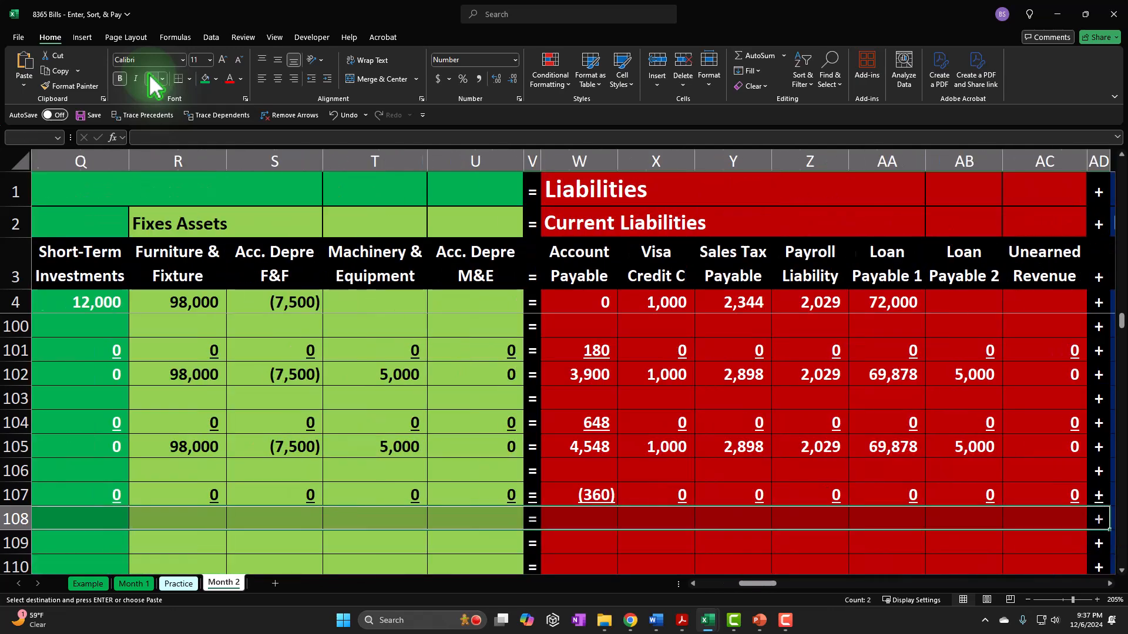
pyautogui.hotkey('shift', 'Right')
pyautogui.hotkey('shift', 'Right')
pyautogui.hotkey('shift', 'Right')
pyautogui.hotkey('shift', 'Right')
pyautogui.hotkey('shift', 'Right')
pyautogui.hotkey('shift', 'Right')
pyautogui.hotkey('shift', 'Right')
pyautogui.hotkey('shift', 'Right')
pyautogui.hotkey('shift', 'Right')
pyautogui.hotkey('shift', 'Right')
pyautogui.hotkey('shift', 'Right')
pyautogui.hotkey('shift', 'Right')
pyautogui.hotkey('shift', 'Right')
pyautogui.hotkey('shift', 'Right')
pyautogui.hotkey('shift', 'Right')
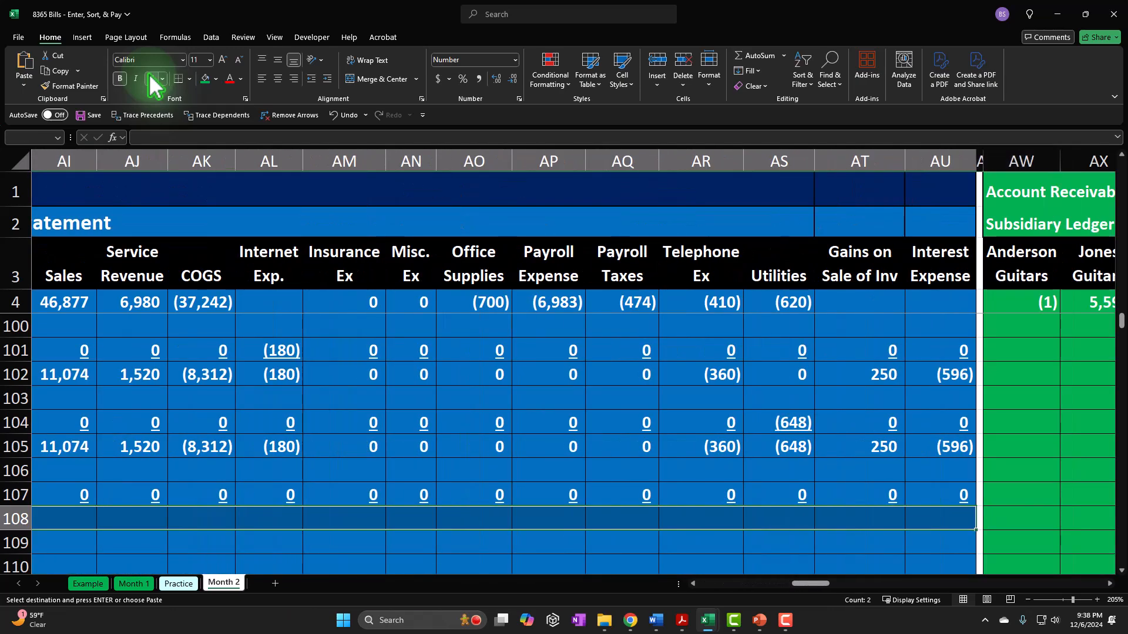
pyautogui.rightClick(591, 517)
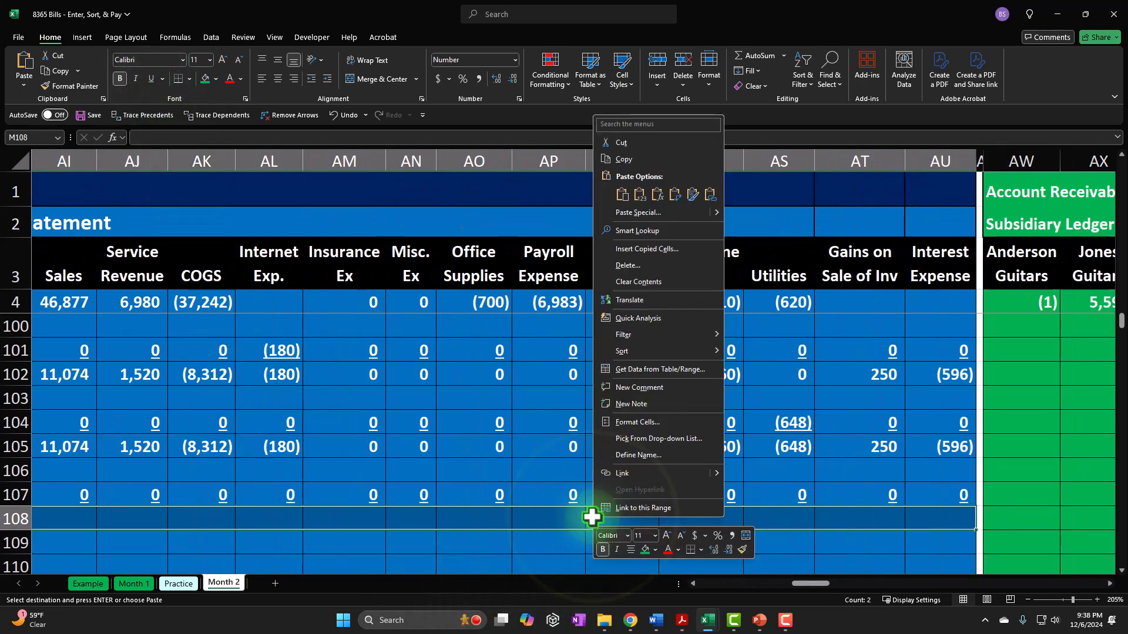
pyautogui.click(661, 197)
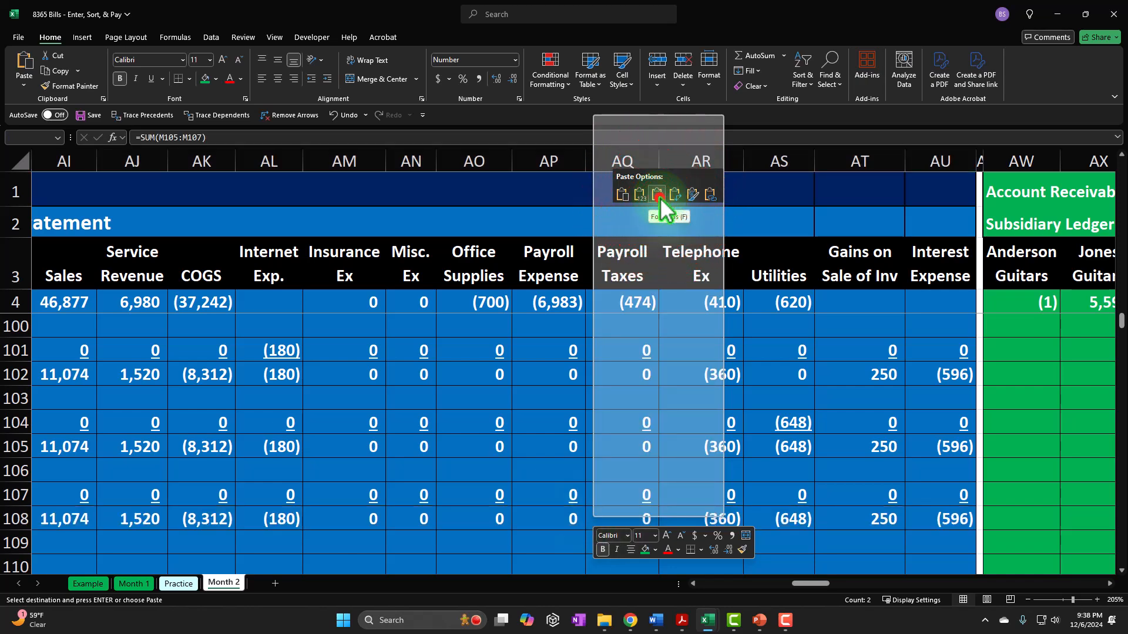
# - Enter the 2/28 date in A109 with a formula referencing the previous transaction's date
pyautogui.press('Down')
pyautogui.press('Left')
pyautogui.press('Left')
pyautogui.press('Left')
pyautogui.press('Left')
pyautogui.press('Left')
pyautogui.press('Left')
pyautogui.press('Home')
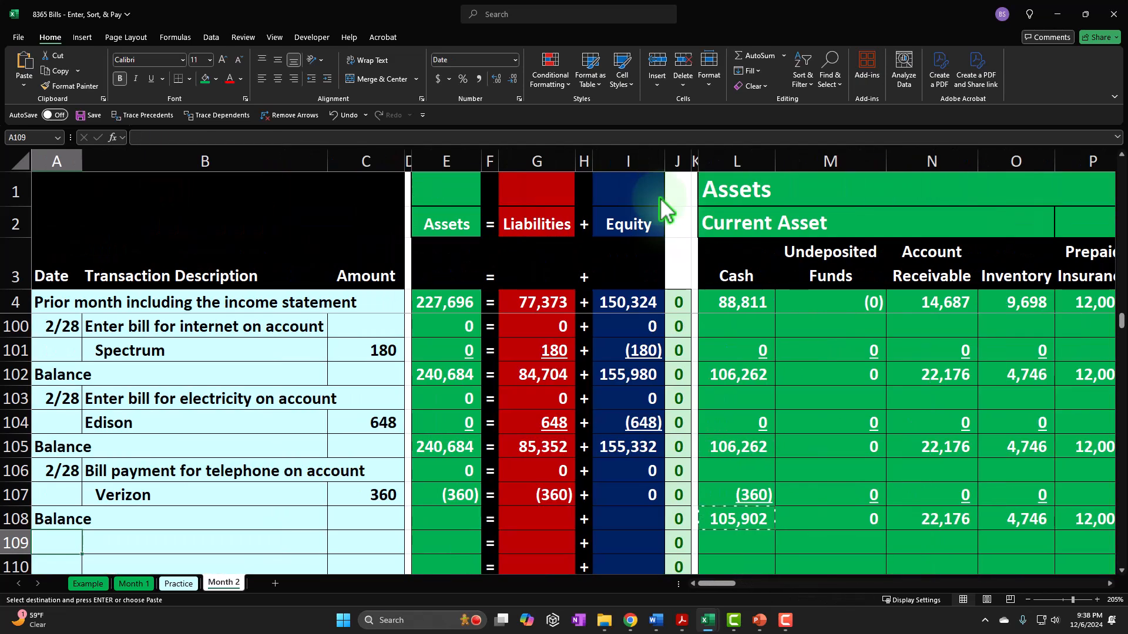
pyautogui.write('=')
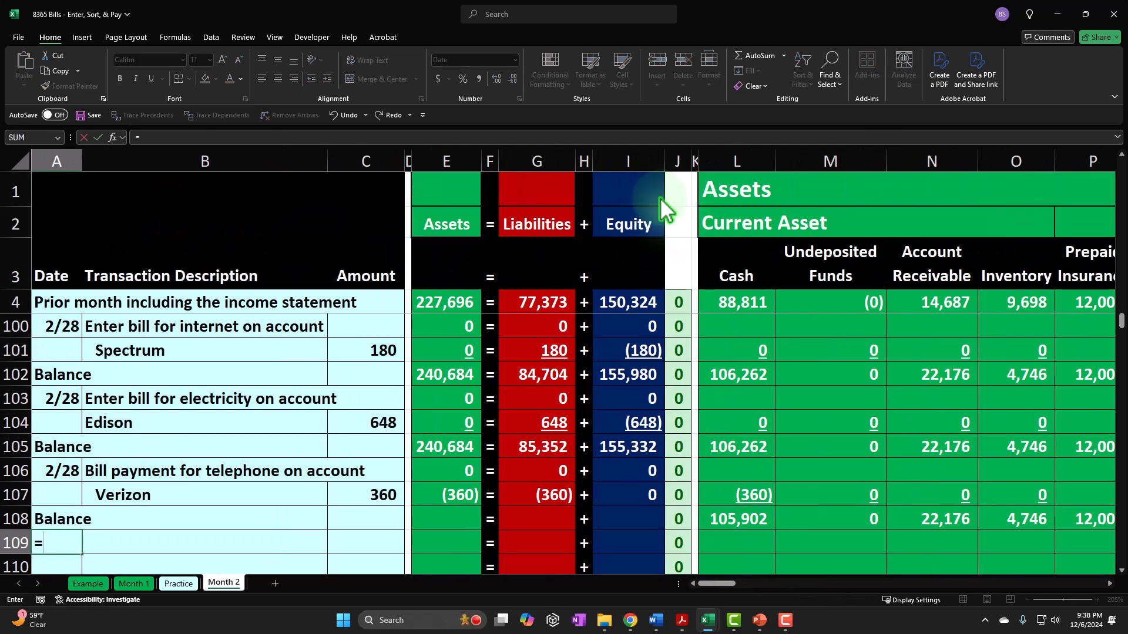
pyautogui.press('Return')
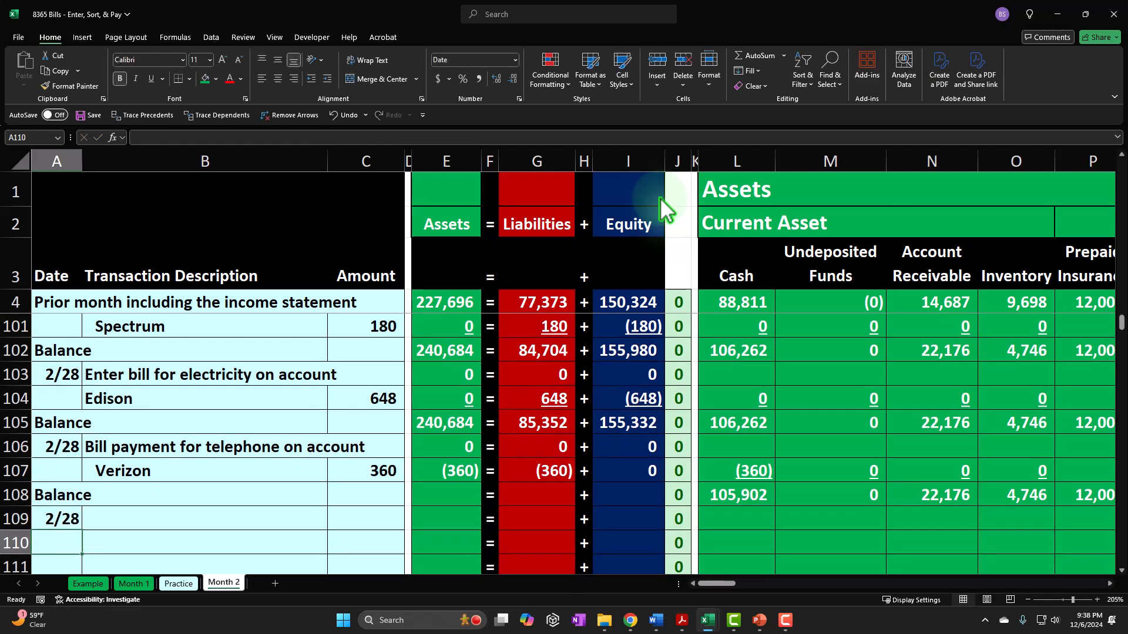
# - Describe the new transaction in B109 as "Bill payment for internet"
pyautogui.press('Right')
pyautogui.press('Up')
pyautogui.write('Bill')
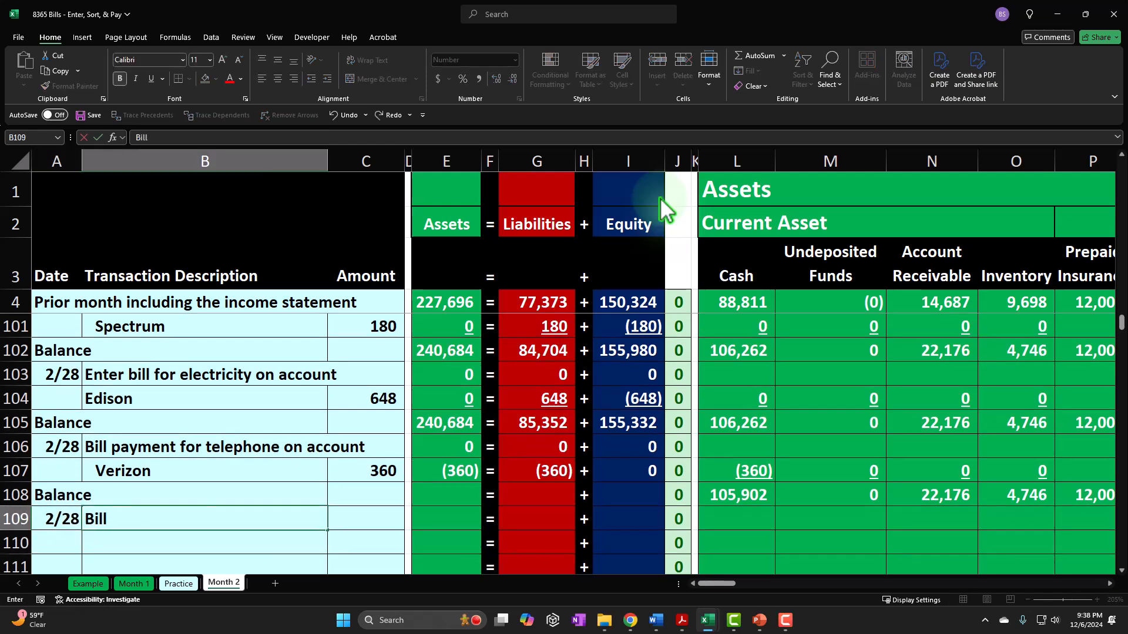
pyautogui.write(' payment for ')
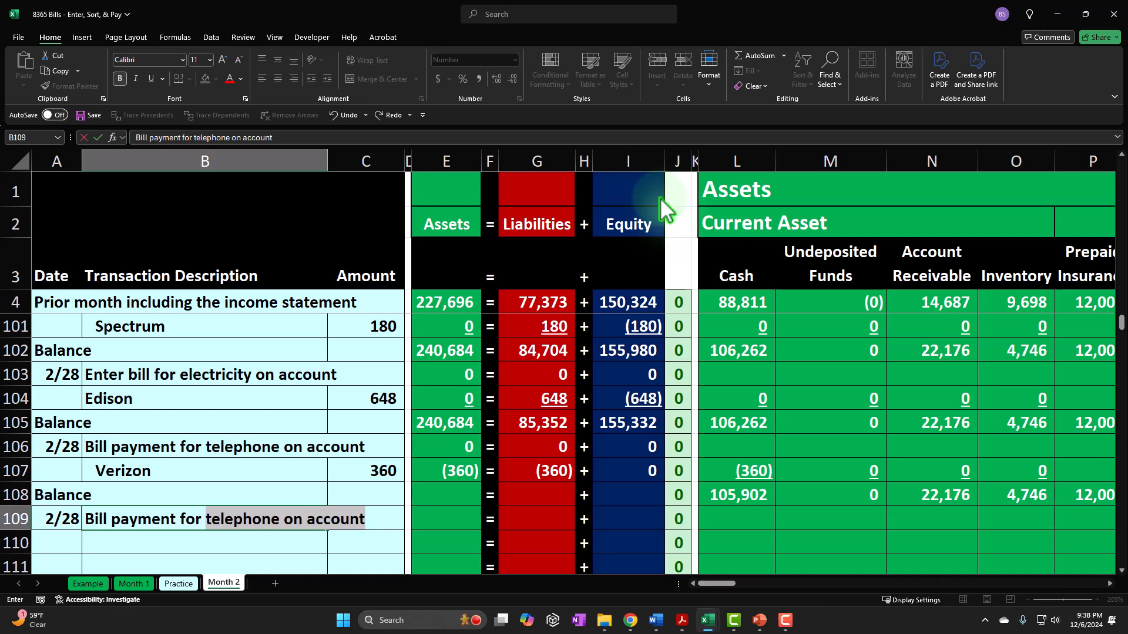
pyautogui.write('internet')
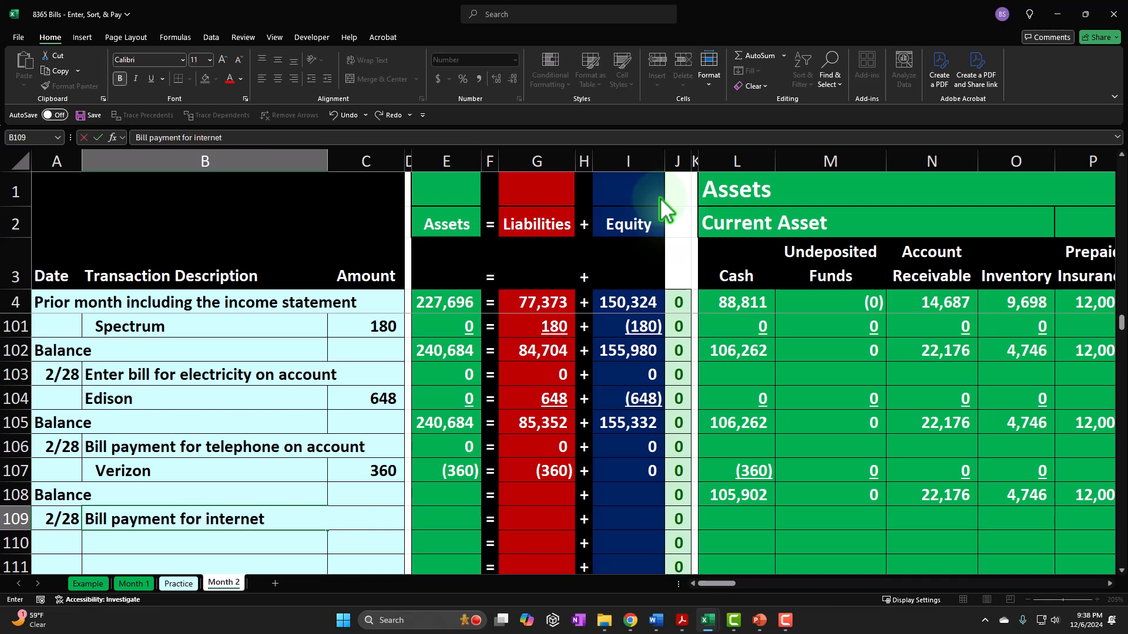
pyautogui.press('Return')
# - Enter the vendor Spectrum in B110 under the internet payment and indent it
pyautogui.write('Spectrum')
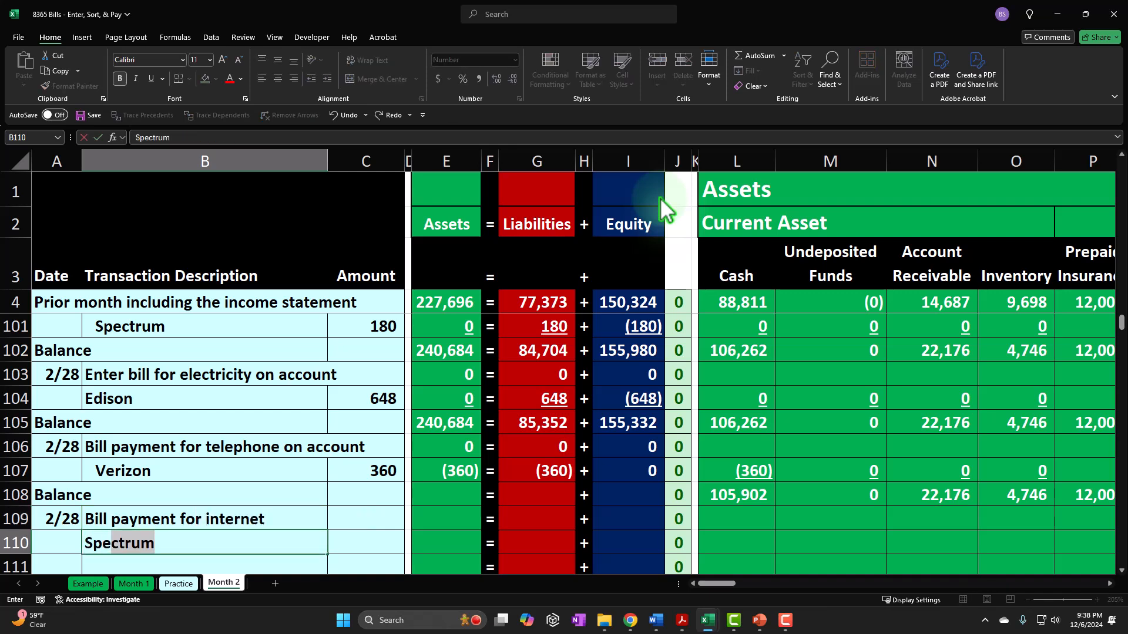
pyautogui.press('Return')
pyautogui.press('Up')
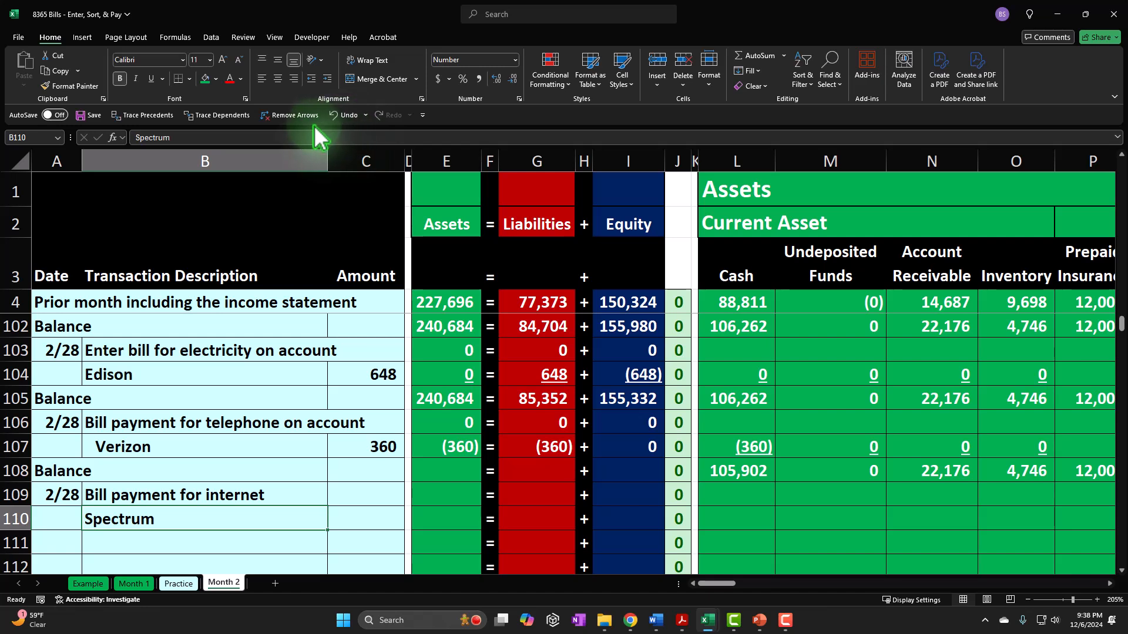
pyautogui.click(328, 78)
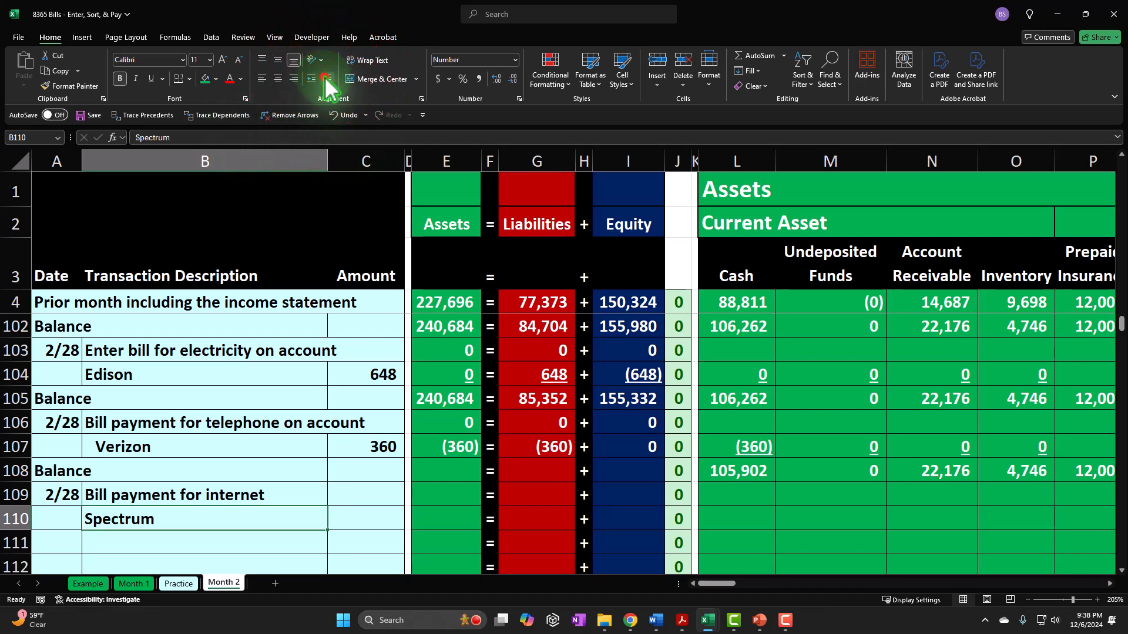
pyautogui.click(375, 516)
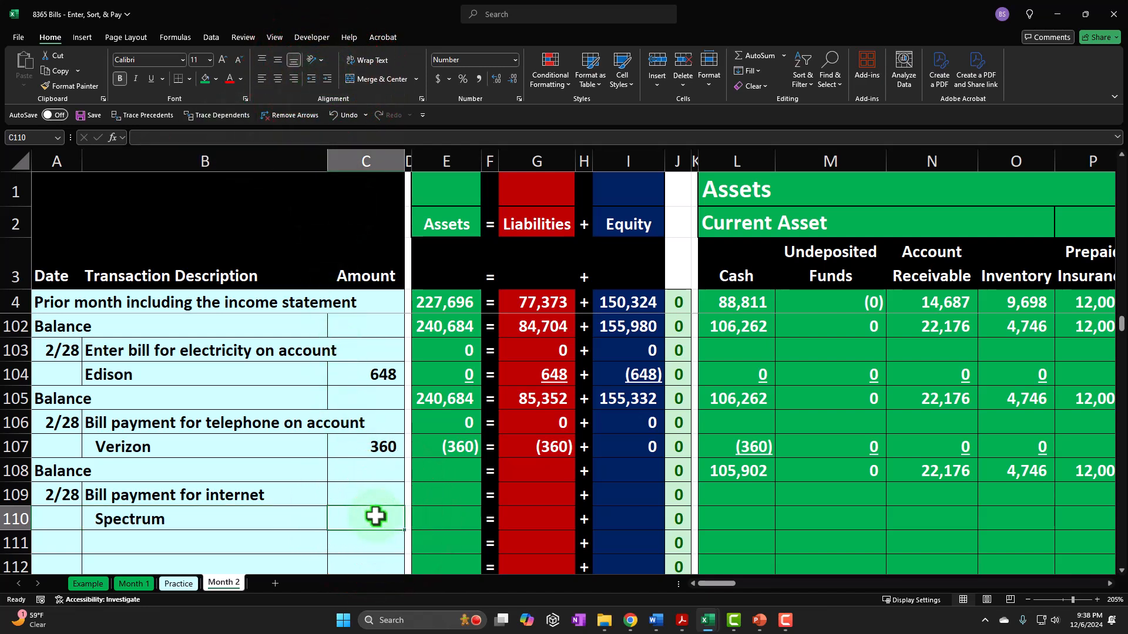
# - Enter the Spectrum payment amount in C110 with a formula referencing the internet bill amount in C101
pyautogui.write('=')
pyautogui.press('Up')
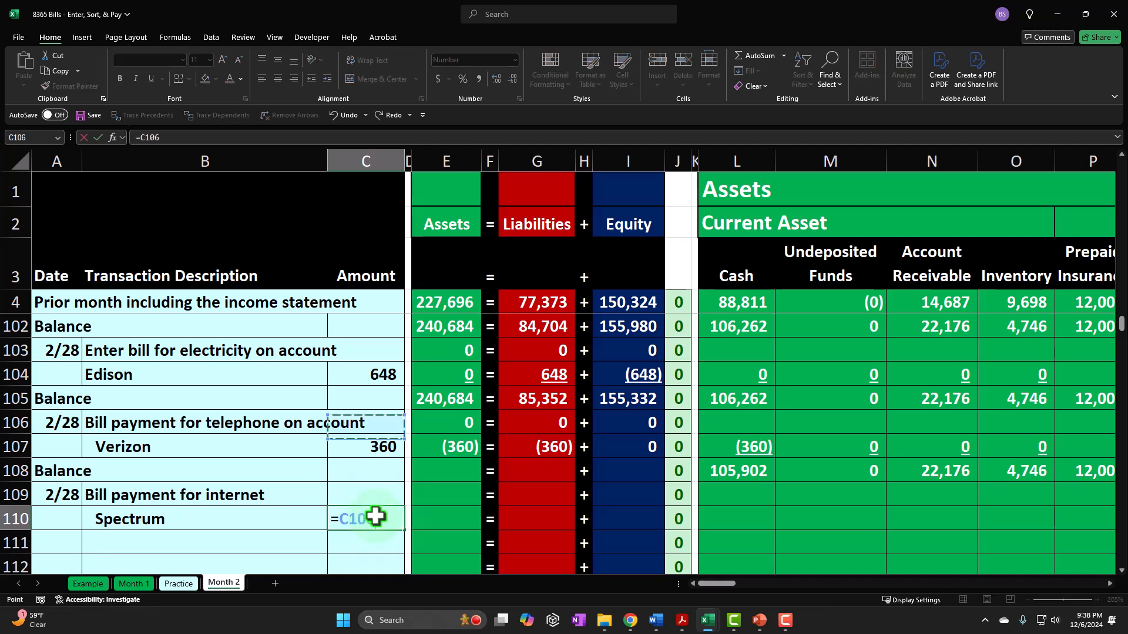
pyautogui.press('Up')
pyautogui.press('Up')
pyautogui.press('Up')
pyautogui.press('Up')
pyautogui.press('Up')
pyautogui.press('Up')
pyautogui.press('Up')
pyautogui.press('Up')
pyautogui.press('Up')
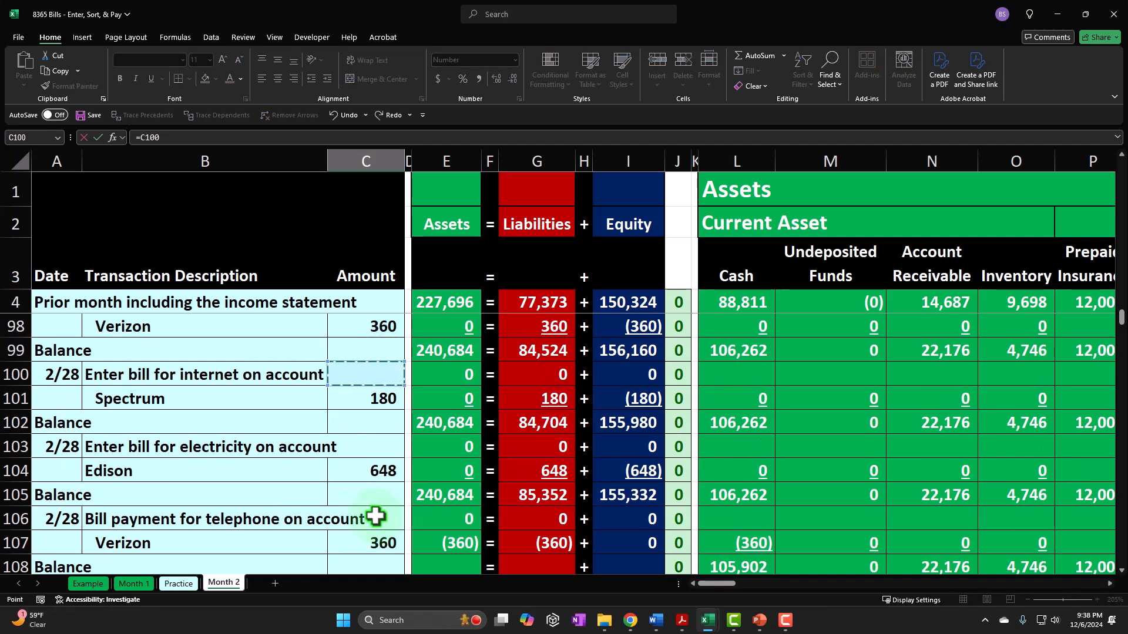
pyautogui.press('Return')
pyautogui.press('Up')
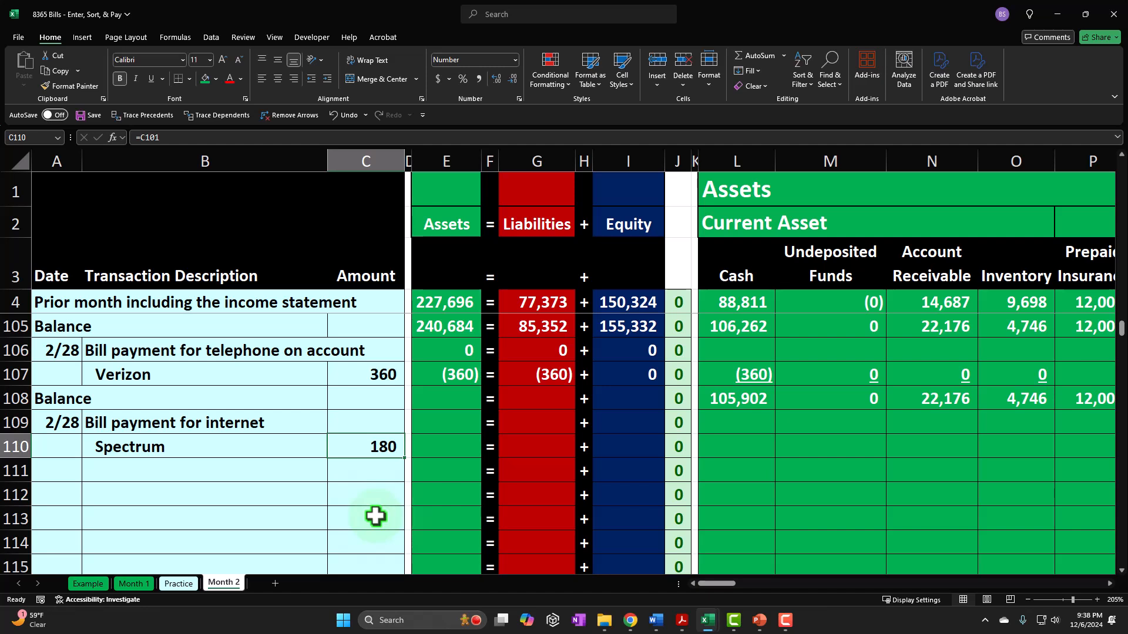
# - Record the cash decrease for the Spectrum payment in L110 with the formula =-C110
pyautogui.press('Right')
pyautogui.press('Right')
pyautogui.press('Right')
pyautogui.press('Right')
pyautogui.press('Right')
pyautogui.press('Right')
pyautogui.press('Right')
pyautogui.press('Right')
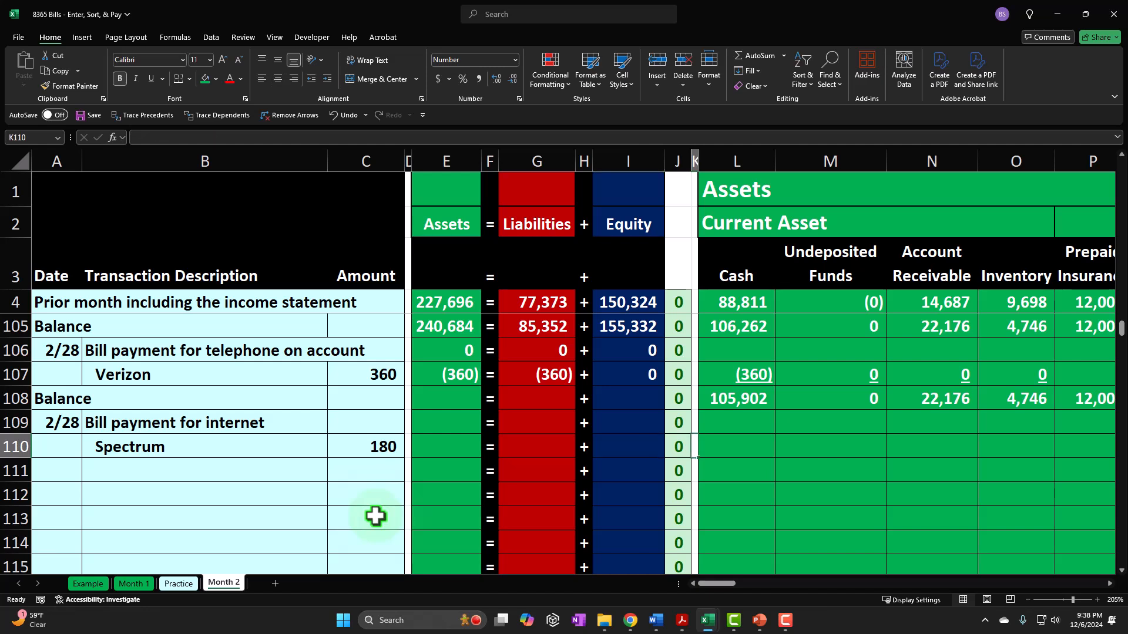
pyautogui.press('Right')
pyautogui.write('-')
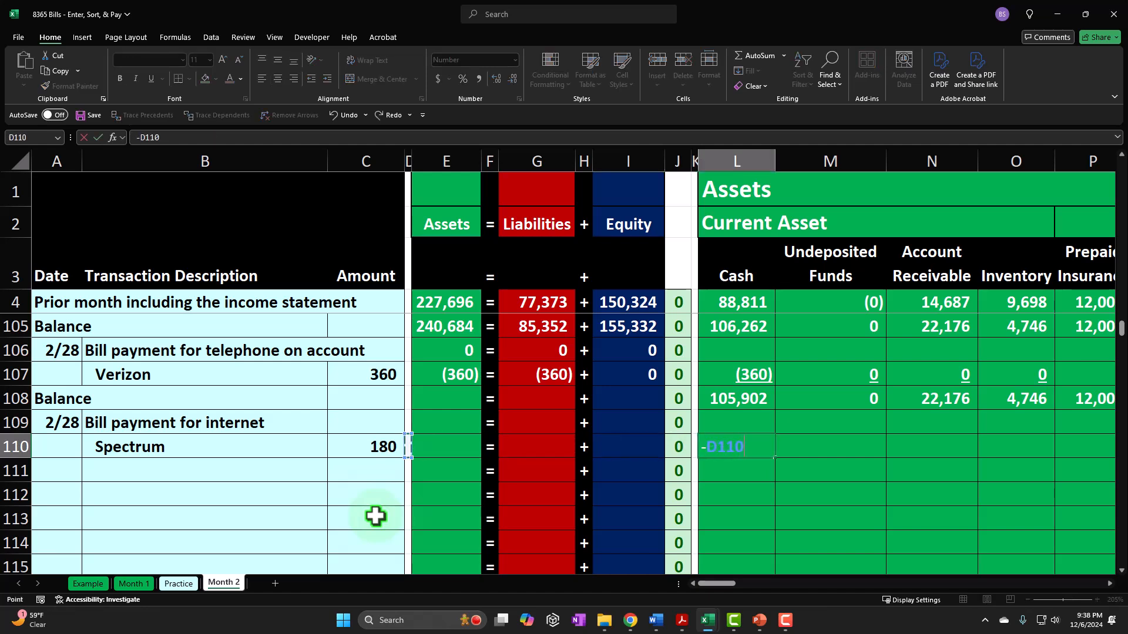
pyautogui.press('Return')
# - Fill the asset, liability and equity totals from row 107 down to row 108, and underline the row 107 totals
pyautogui.moveTo(439, 375); pyautogui.dragTo(667, 399)
pyautogui.click(445, 376)
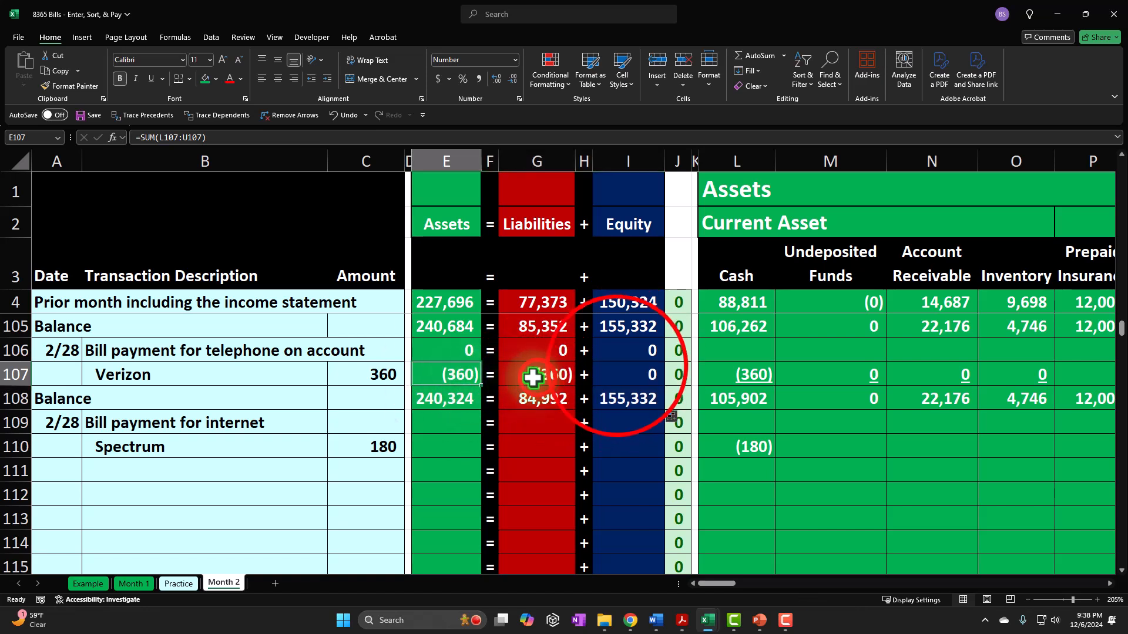
pyautogui.keyDown('ctrl'); pyautogui.click(512, 378); pyautogui.keyUp('ctrl')
pyautogui.keyDown('ctrl'); pyautogui.click(615, 370); pyautogui.keyUp('ctrl')
pyautogui.click(154, 79)
# - Record the accounts payable decrease for the Spectrum payment in W110 with the formula =L110
pyautogui.click(367, 445)
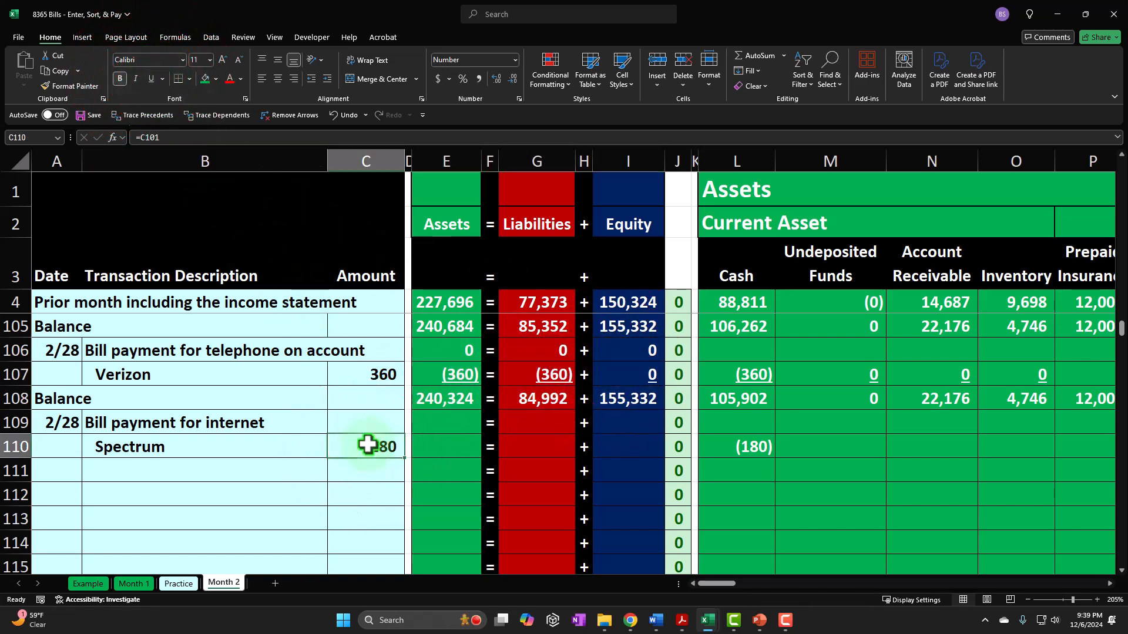
pyautogui.press('Right')
pyautogui.press('Right')
pyautogui.press('Right')
pyautogui.press('Right')
pyautogui.press('Right')
pyautogui.press('Right')
pyautogui.press('Right')
pyautogui.press('Right')
pyautogui.press('Right')
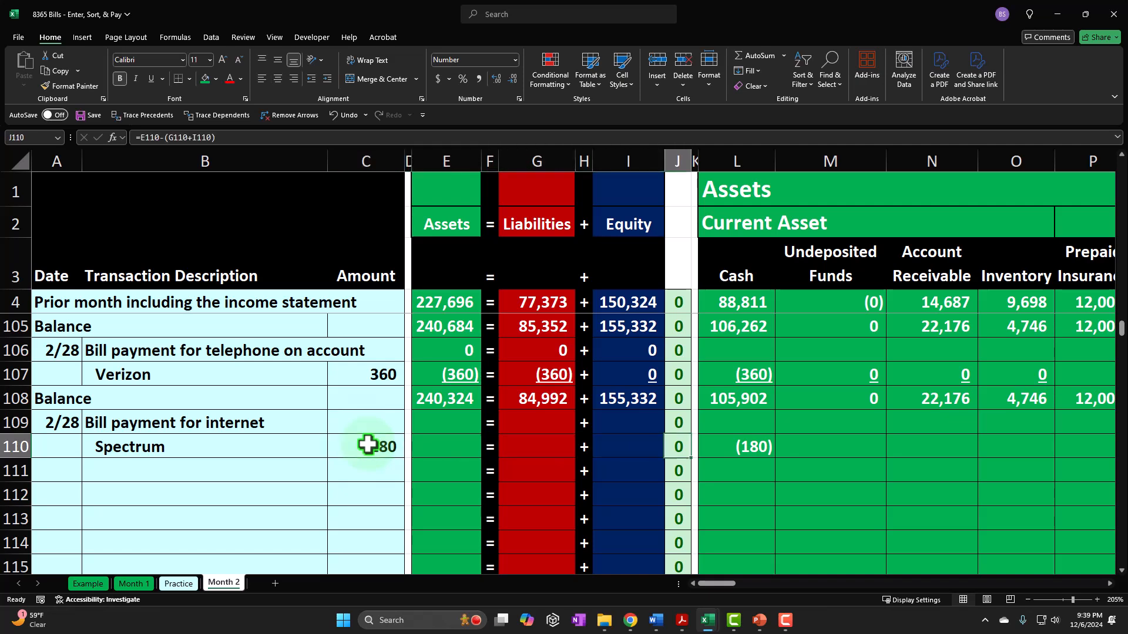
pyautogui.press('Right')
pyautogui.press('Right')
pyautogui.press('Right')
pyautogui.press('Right')
pyautogui.press('Right')
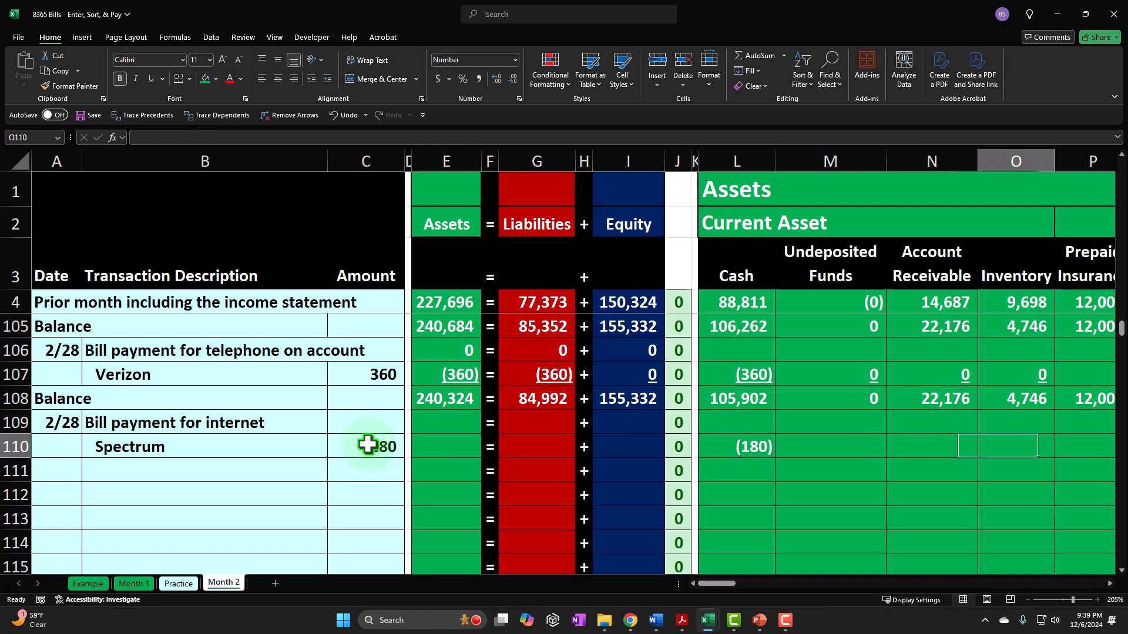
pyautogui.press('Right')
pyautogui.press('Right')
pyautogui.press('Right')
pyautogui.press('Right')
pyautogui.press('Right')
pyautogui.press('Right')
pyautogui.press('Right')
pyautogui.press('Right')
pyautogui.press('Right')
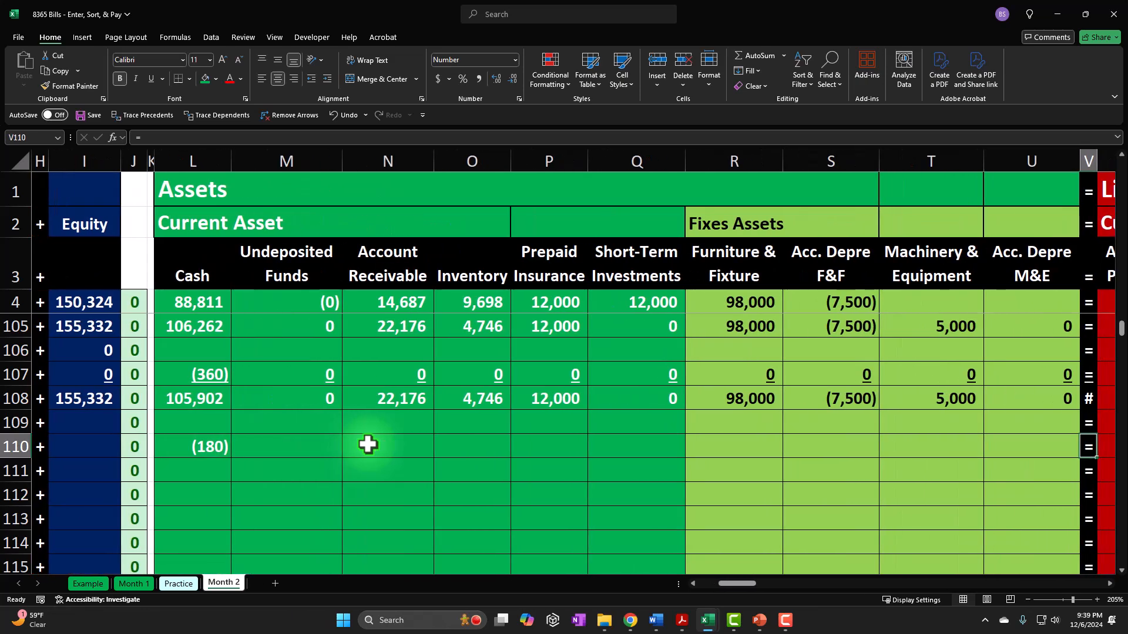
pyautogui.press('Left')
pyautogui.press('Left')
pyautogui.press('Left')
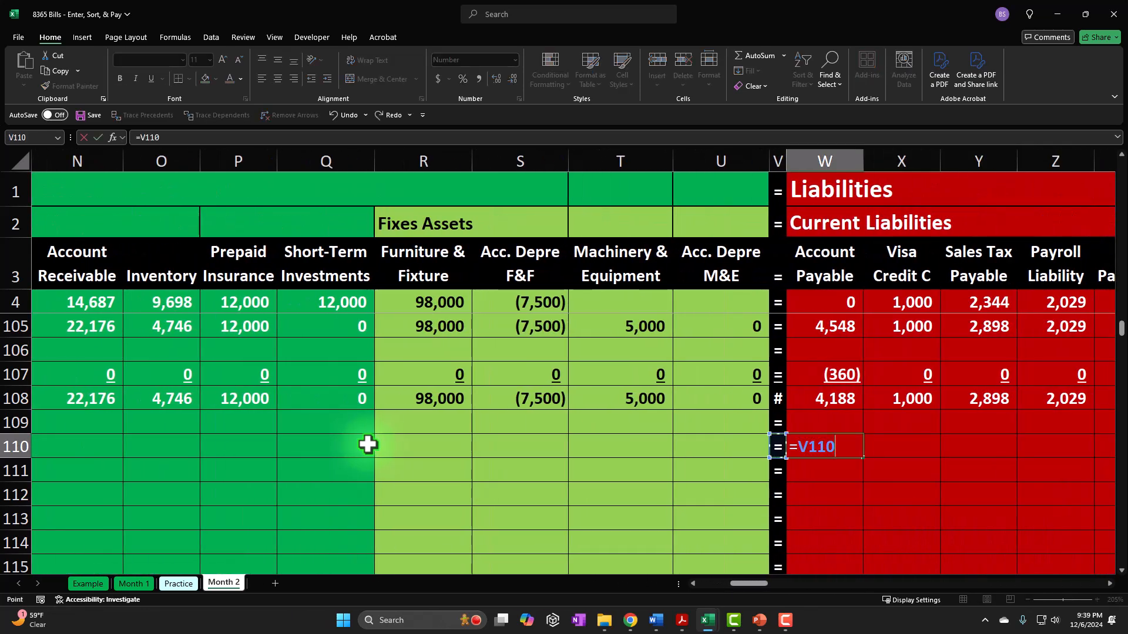
pyautogui.press('Left')
pyautogui.press('Left')
pyautogui.press('Left')
pyautogui.press('Left')
pyautogui.press('Left')
pyautogui.press('Left')
pyautogui.press('Left')
pyautogui.press('Left')
pyautogui.press('Left')
pyautogui.press('Left')
pyautogui.press('Left')
pyautogui.press('Left')
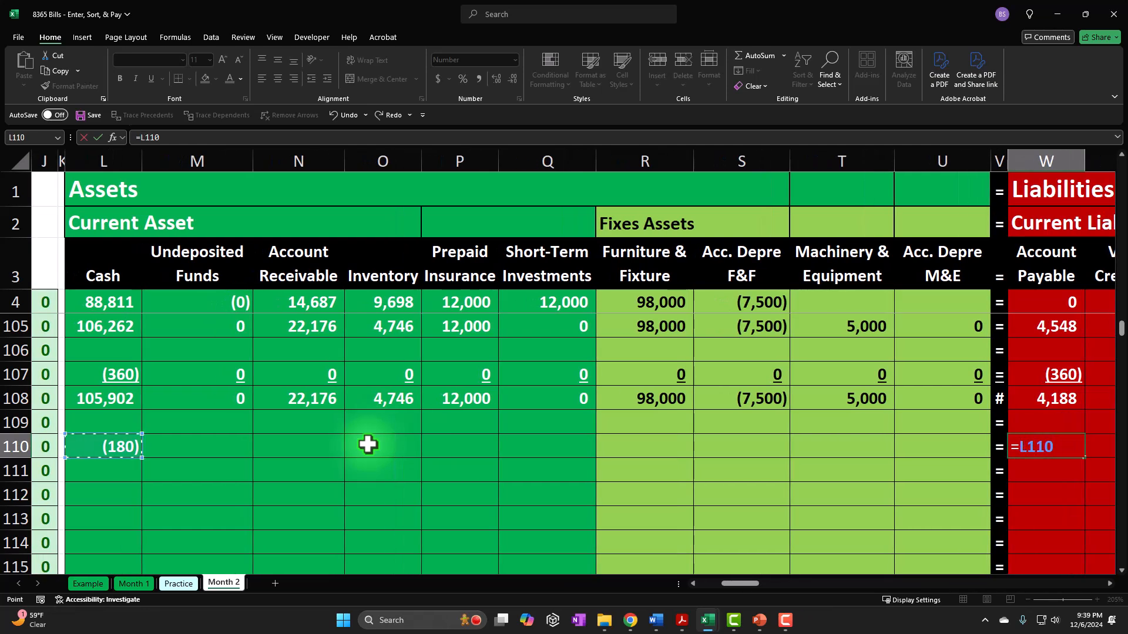
pyautogui.press('Return')
# - Enter 0 in each remaining asset column of the Spectrum payment row, M110 through U110
pyautogui.press('Up')
pyautogui.press('Left')
pyautogui.press('Left')
pyautogui.press('Left')
pyautogui.press('Left')
pyautogui.press('Left')
pyautogui.press('Left')
pyautogui.press('Left')
pyautogui.press('Left')
pyautogui.press('Left')
pyautogui.press('Left')
pyautogui.write('0')
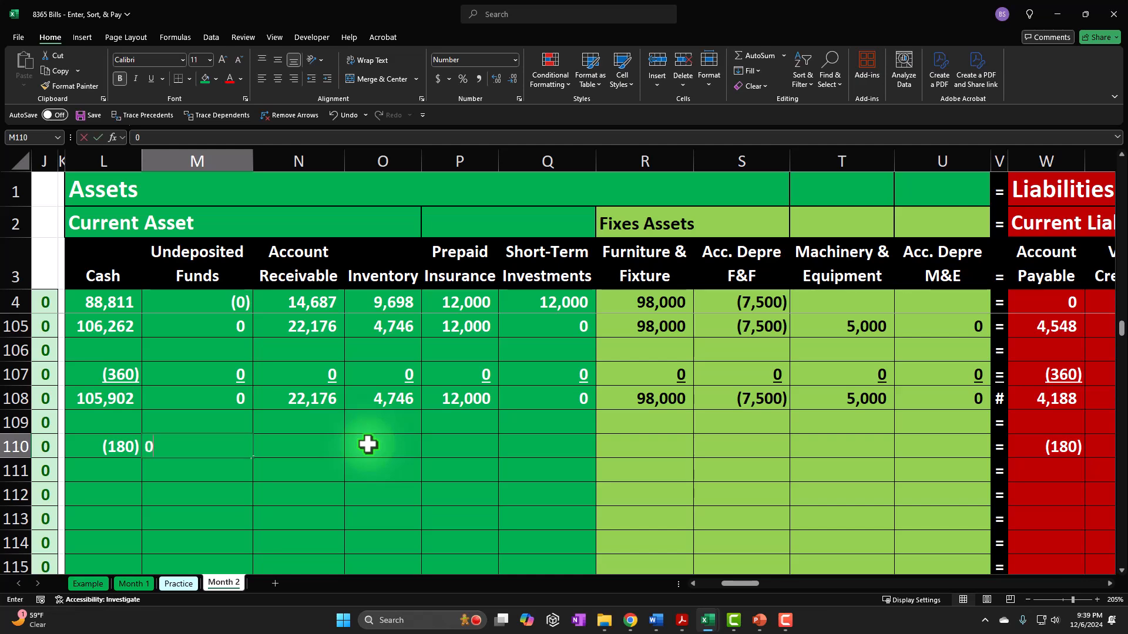
pyautogui.press('Tab')
pyautogui.write('0')
pyautogui.press('Tab')
pyautogui.write('0')
pyautogui.press('Tab')
pyautogui.write('0')
pyautogui.press('Tab')
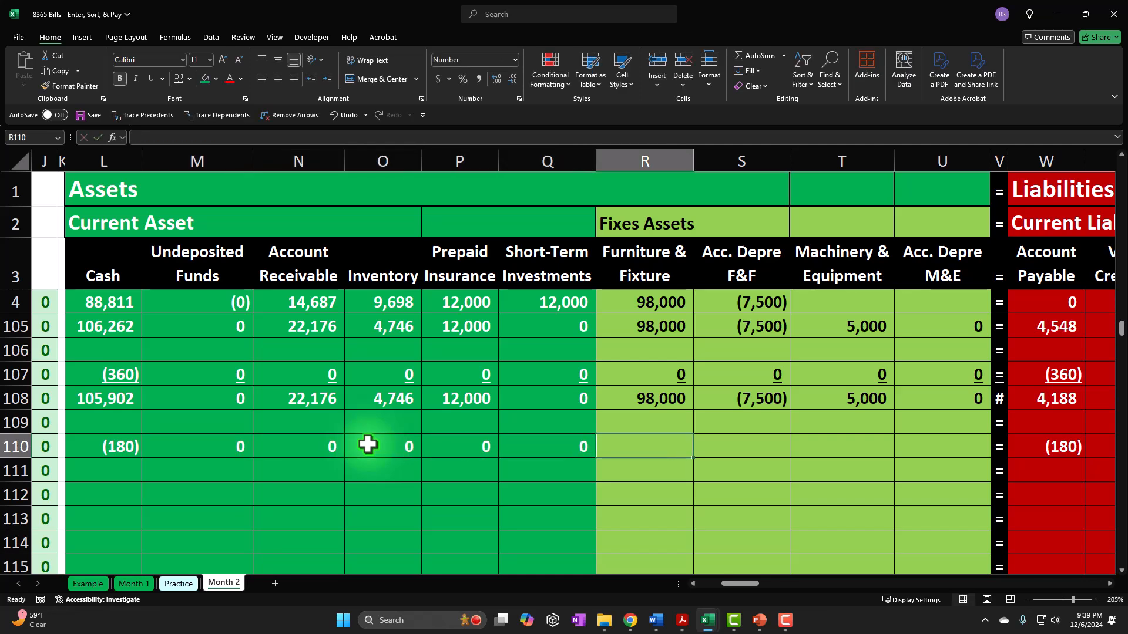
pyautogui.write('0')
pyautogui.press('Tab')
pyautogui.write('0')
# - Enter 0 in the remaining liability and equity columns of row 110, X110 through AC110 and AE110 through AU110
pyautogui.press('Tab')
pyautogui.write('0')
pyautogui.press('Tab')
pyautogui.press('Tab')
pyautogui.press('Tab')
pyautogui.write('0')
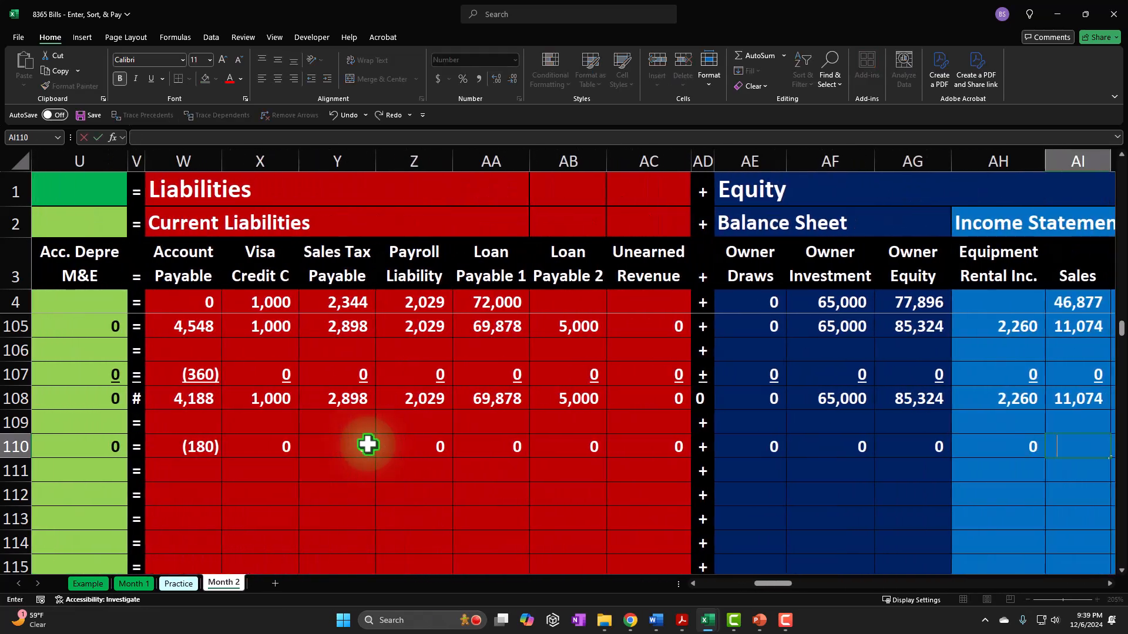
pyautogui.write('\t0\t0\t0\t0\t0\t\t0\t0\t0\t0\t0\t0\t0\t0\t0\t0\t0\t0\t0\t0\t')
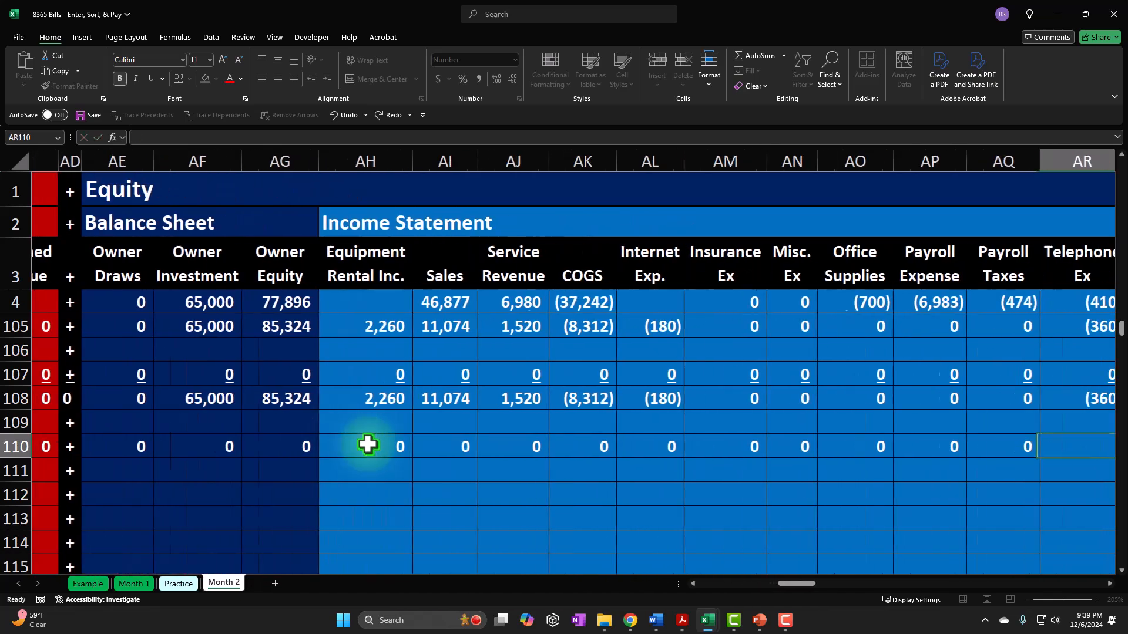
pyautogui.write('0\t0\t0')
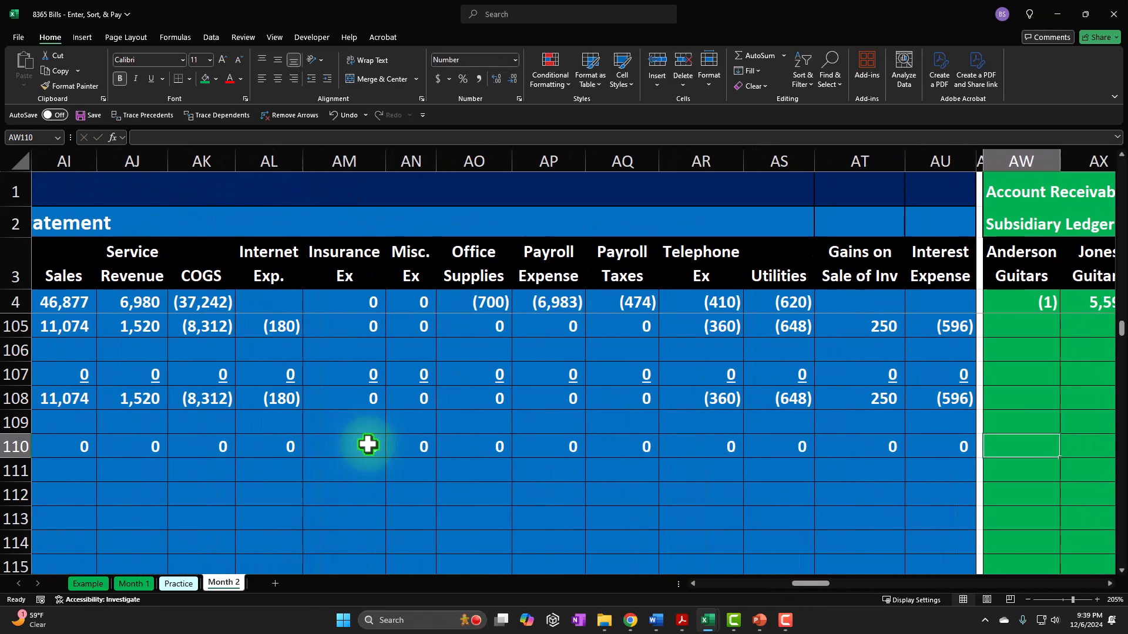
# - Record the payment under Spectrum in the accounts payable subsidiary ledger, BM110, with the formula =W110
pyautogui.press('Tab')
pyautogui.press('Tab')
pyautogui.press('Tab')
pyautogui.press('Tab')
pyautogui.press('Tab')
pyautogui.press('Tab')
pyautogui.press('Tab')
pyautogui.press('Tab')
pyautogui.press('Tab')
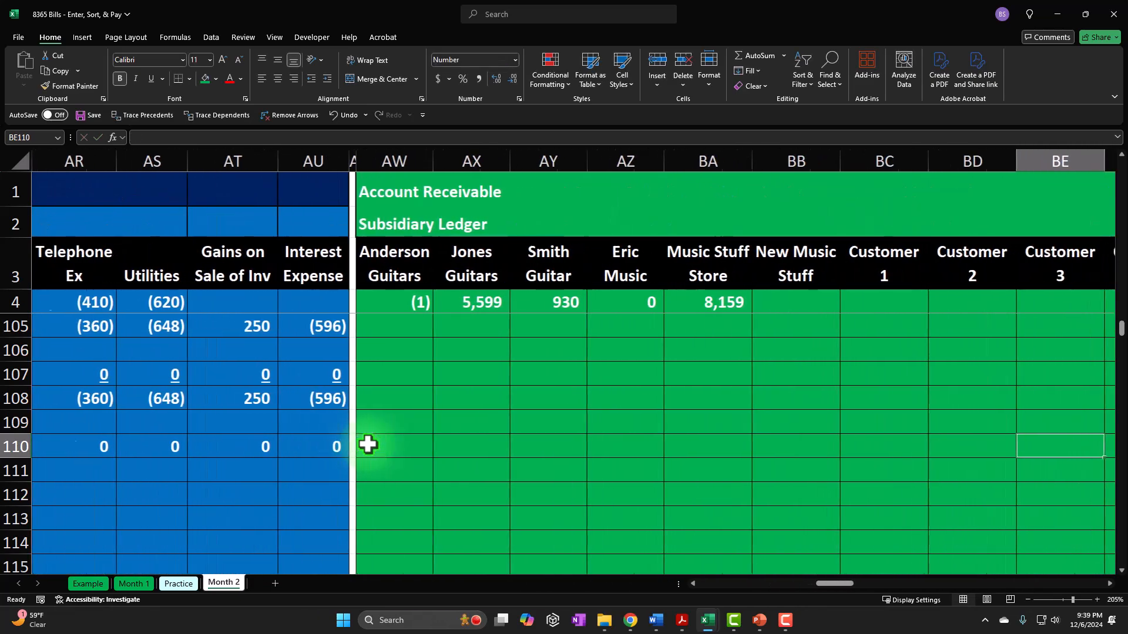
pyautogui.press('Tab')
pyautogui.press('Tab')
pyautogui.press('Tab')
pyautogui.press('Tab')
pyautogui.press('Tab')
pyautogui.press('Tab')
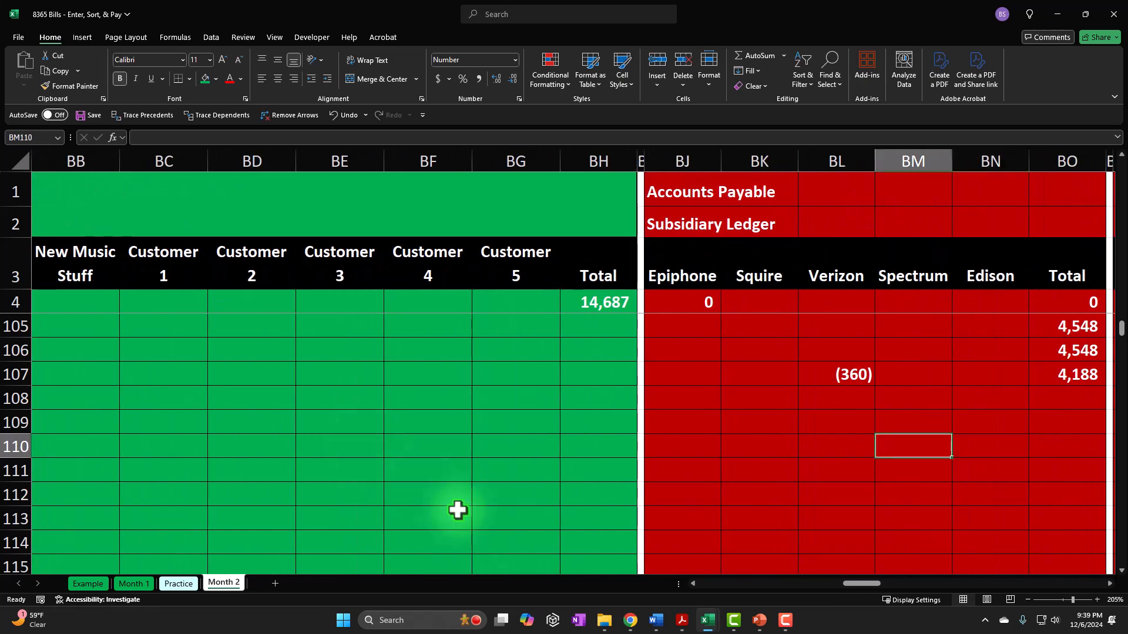
pyautogui.scroll(2, 858, 479)
pyautogui.scroll(-1, 898, 377)
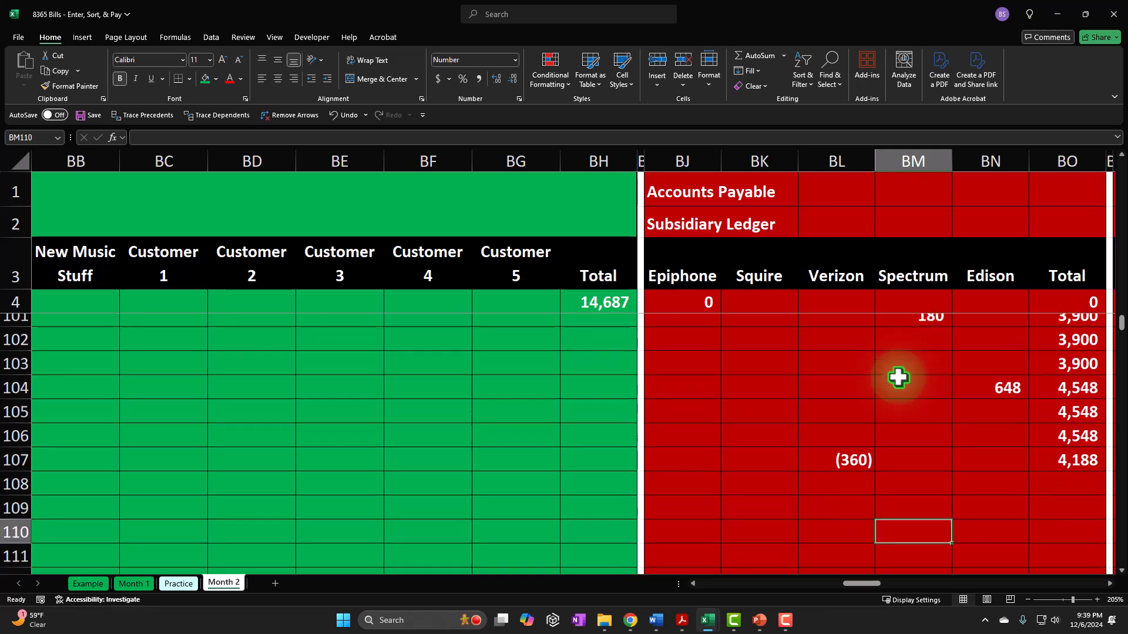
pyautogui.write('=')
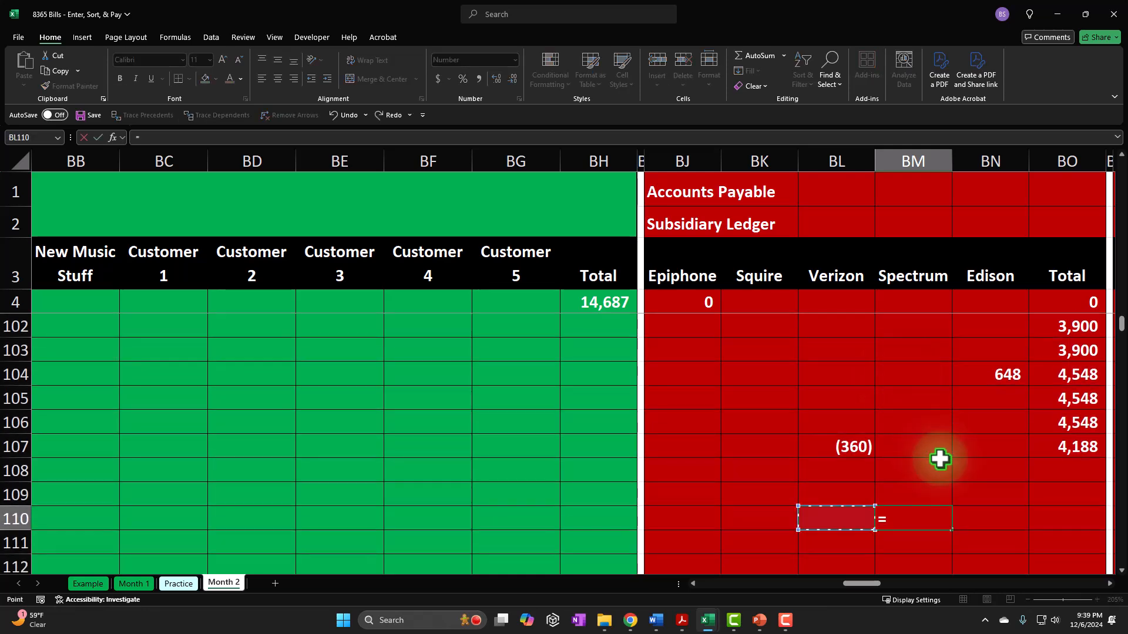
pyautogui.press('Left')
pyautogui.press('Left')
pyautogui.press('Left')
pyautogui.press('Left')
pyautogui.press('Left')
pyautogui.press('Left')
pyautogui.press('Left')
pyautogui.press('Left')
pyautogui.press('Left')
pyautogui.press('Left')
pyautogui.press('Left')
pyautogui.press('Left')
pyautogui.press('Left')
pyautogui.press('Left')
pyautogui.press('Left')
pyautogui.press('Left')
pyautogui.press('Left')
pyautogui.press('Left')
pyautogui.press('Left')
pyautogui.press('Left')
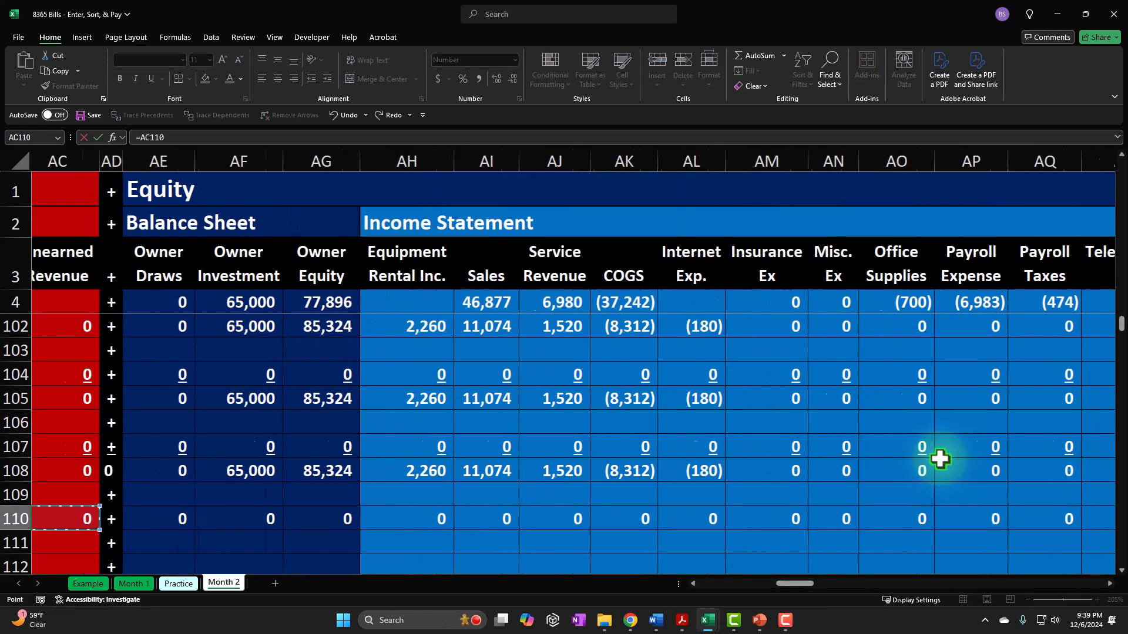
pyautogui.press('Left')
pyautogui.press('Left')
pyautogui.press('Left')
pyautogui.press('Left')
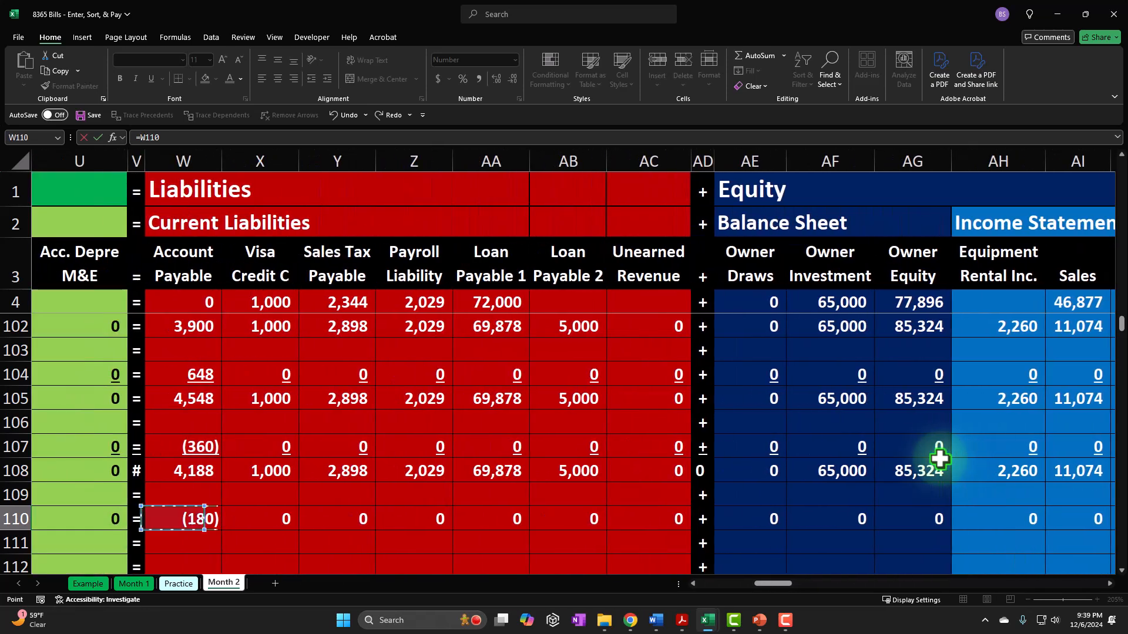
pyautogui.press('Return')
# - Fill the accounts payable subsidiary ledger's running total from BO107 down through BO110
pyautogui.press('Right')
pyautogui.press('Right')
pyautogui.press('Right')
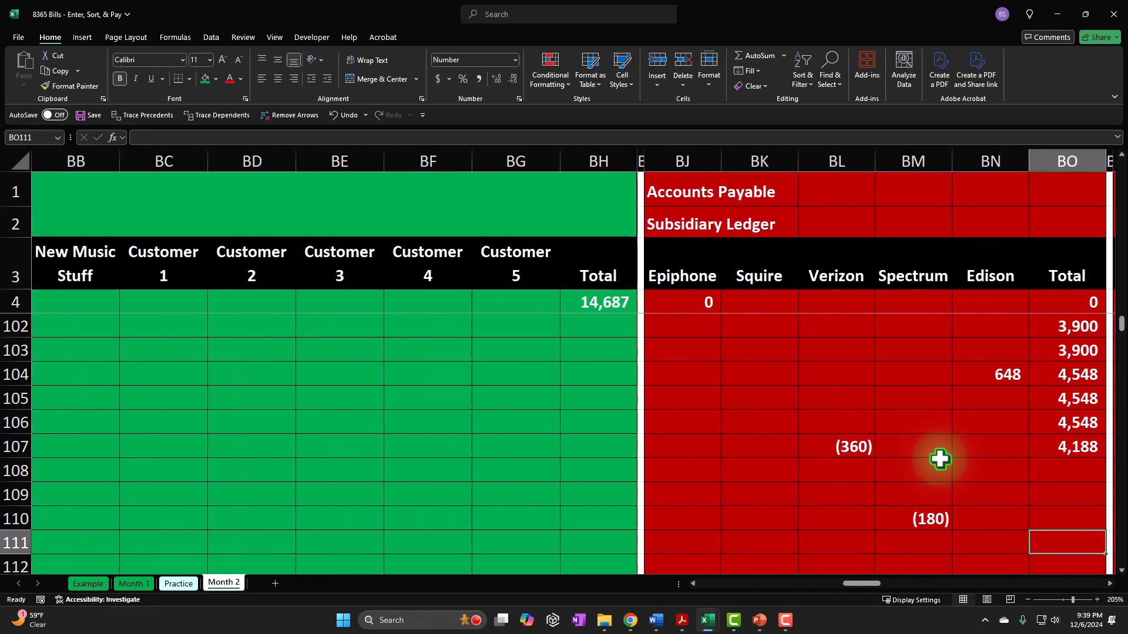
pyautogui.scroll(1, 881, 382)
pyautogui.moveTo(828, 375); pyautogui.dragTo(831, 448)
pyautogui.click(1007, 374)
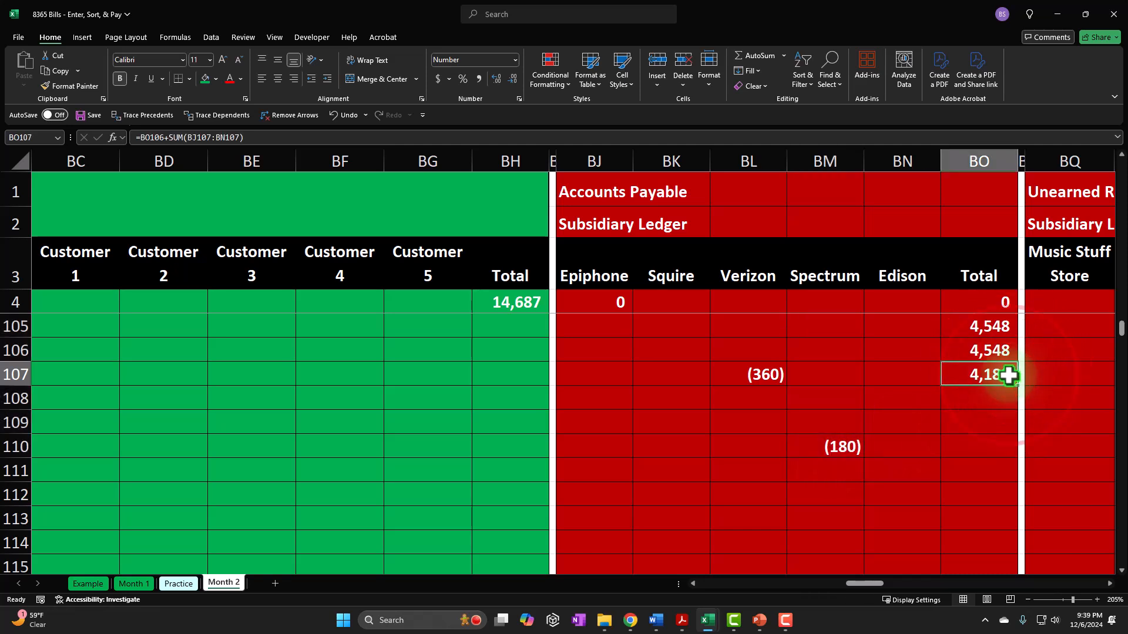
pyautogui.moveTo(1019, 388); pyautogui.dragTo(1017, 462)
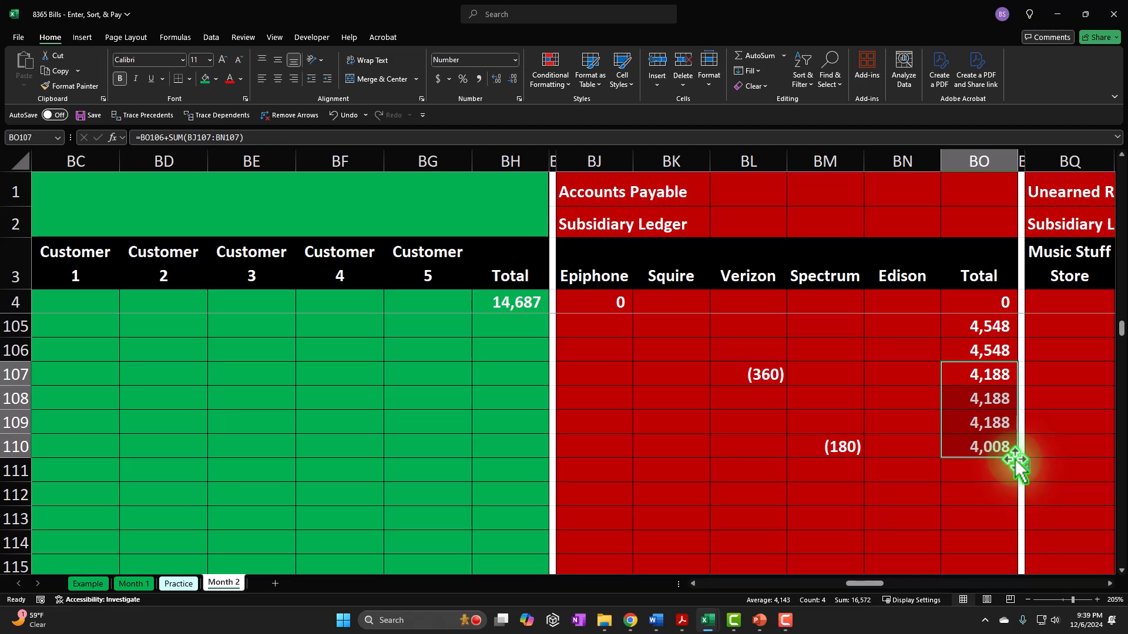
# - Inspect the running total formula in BO110 of the accounts payable subsidiary ledger
pyautogui.doubleClick(994, 449)
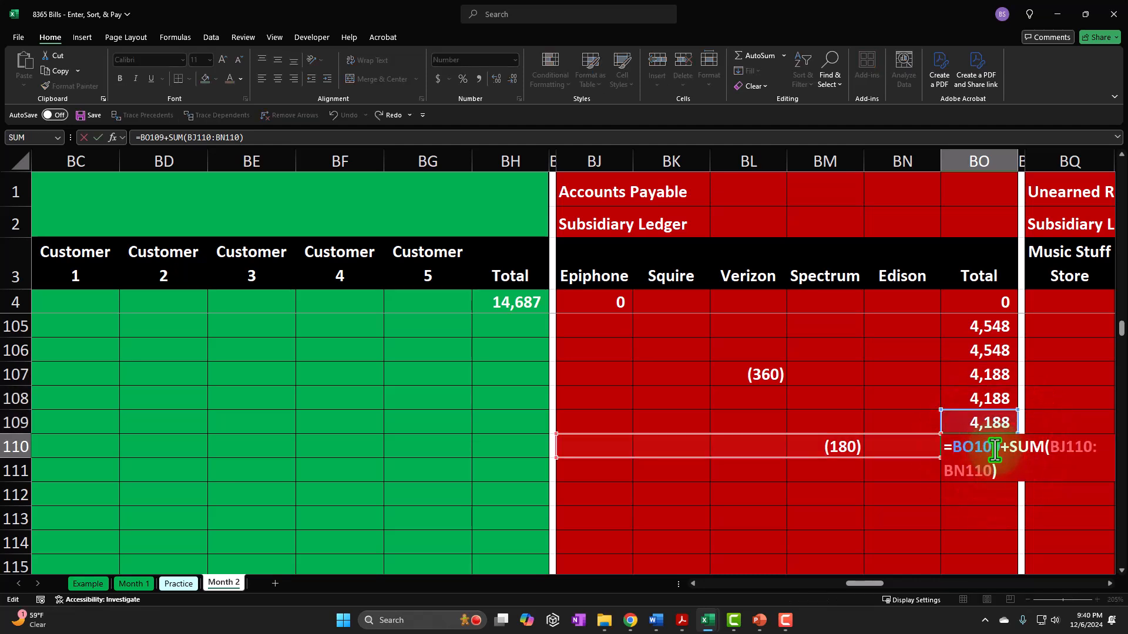
pyautogui.press('Return')
pyautogui.click(994, 448)
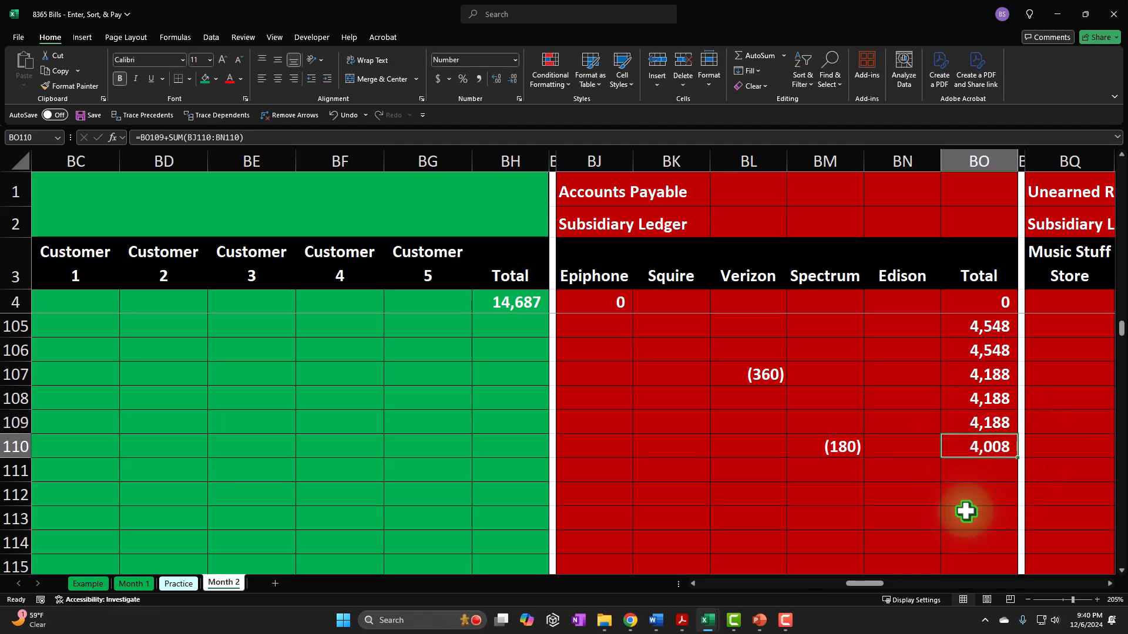
# - Check the sum of the accounts payable cells W108 through W110 against the subsidiary ledger total
pyautogui.press('Left')
pyautogui.press('Left')
pyautogui.press('Left')
pyautogui.press('Left')
pyautogui.press('Left')
pyautogui.press('Left')
pyautogui.press('Left')
pyautogui.press('Left')
pyautogui.press('Left')
pyautogui.press('Left')
pyautogui.press('Left')
pyautogui.press('Left')
pyautogui.press('Left')
pyautogui.press('Left')
pyautogui.press('Left')
pyautogui.press('Left')
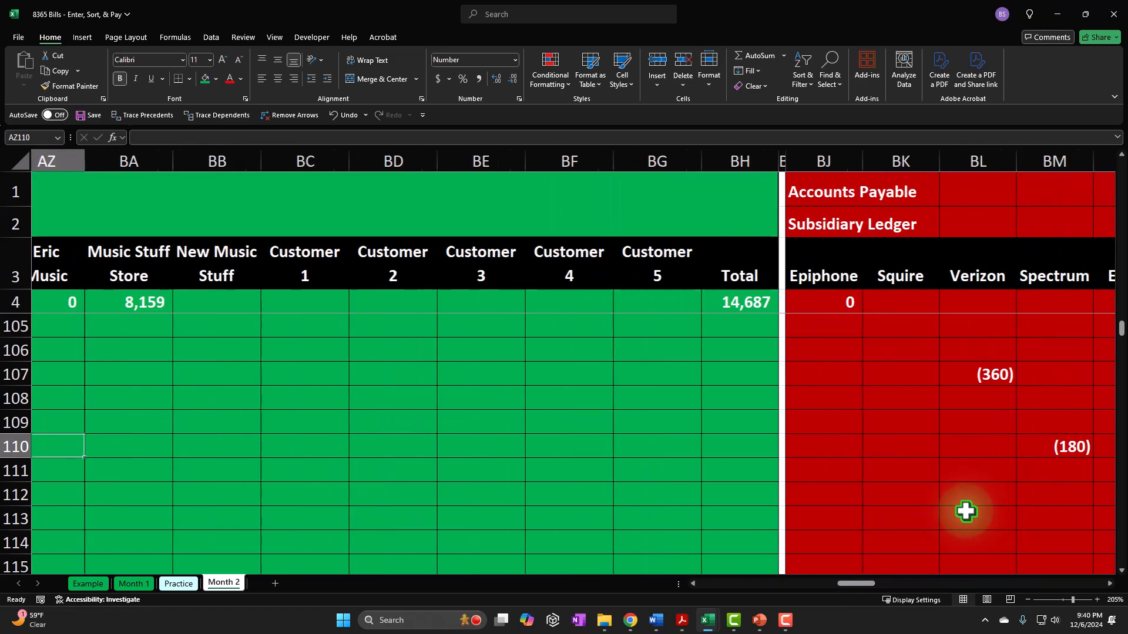
pyautogui.press('Left')
pyautogui.press('Left')
pyautogui.press('Left')
pyautogui.press('Left')
pyautogui.press('Left')
pyautogui.press('Left')
pyautogui.press('Left')
pyautogui.press('Left')
pyautogui.press('Left')
pyautogui.press('Left')
pyautogui.press('Left')
pyautogui.press('Left')
pyautogui.press('Left')
pyautogui.press('Left')
pyautogui.press('Left')
pyautogui.press('Left')
pyautogui.press('Left')
pyautogui.press('Left')
pyautogui.press('Left')
pyautogui.press('Left')
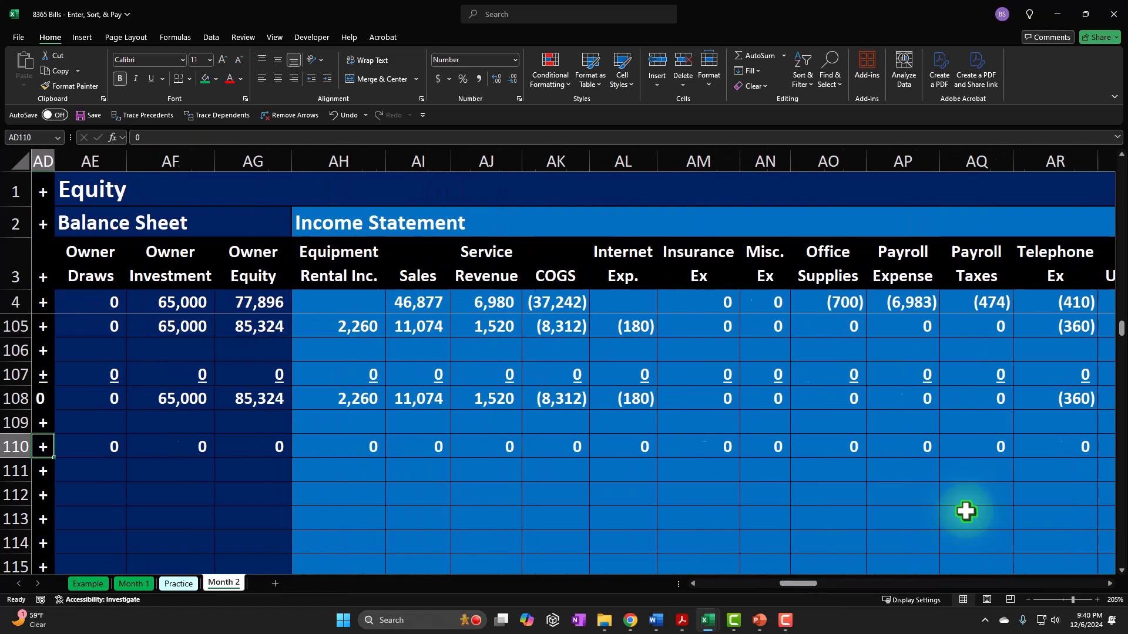
pyautogui.press('Right')
pyautogui.press('Right')
pyautogui.press('Right')
pyautogui.press('Right')
pyautogui.press('Right')
pyautogui.press('Right')
pyautogui.press('Right')
pyautogui.press('Right')
pyautogui.press('Right')
pyautogui.press('Right')
pyautogui.press('Up')
pyautogui.press('Left')
pyautogui.press('Left')
pyautogui.press('Left')
pyautogui.press('Left')
pyautogui.press('Up')
pyautogui.hotkey('shift', 'Down')
pyautogui.hotkey('shift', 'Down')
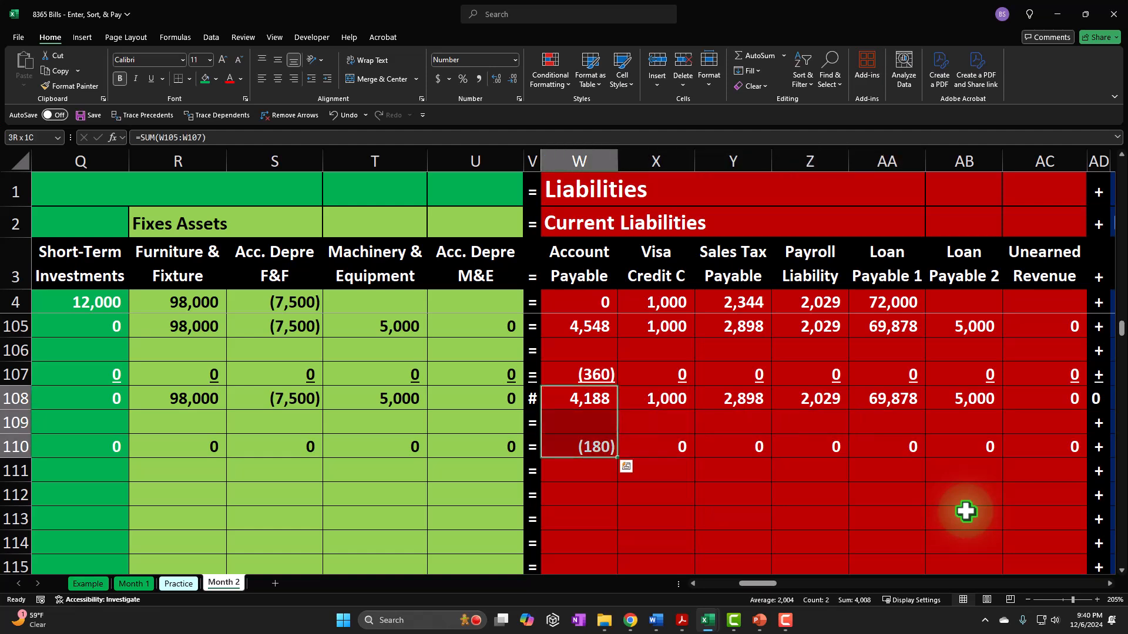
pyautogui.press('Down')
pyautogui.press('Down')
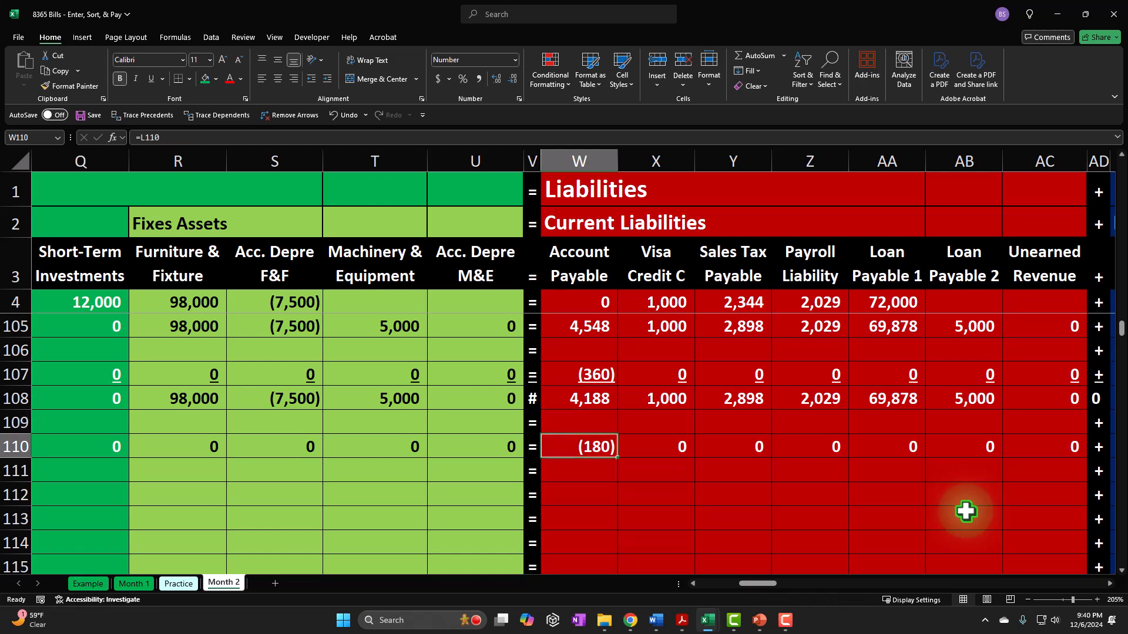
# - Underline the internet bill payment amounts in row 110 from Cash, L110, through Interest Expense, AU110
pyautogui.press('Left')
pyautogui.press('Left')
pyautogui.press('Left')
pyautogui.press('Left')
pyautogui.press('Left')
pyautogui.press('Left')
pyautogui.press('Left')
pyautogui.press('Left')
pyautogui.press('Left')
pyautogui.press('Left')
pyautogui.press('Left')
pyautogui.press('Left')
pyautogui.press('Left')
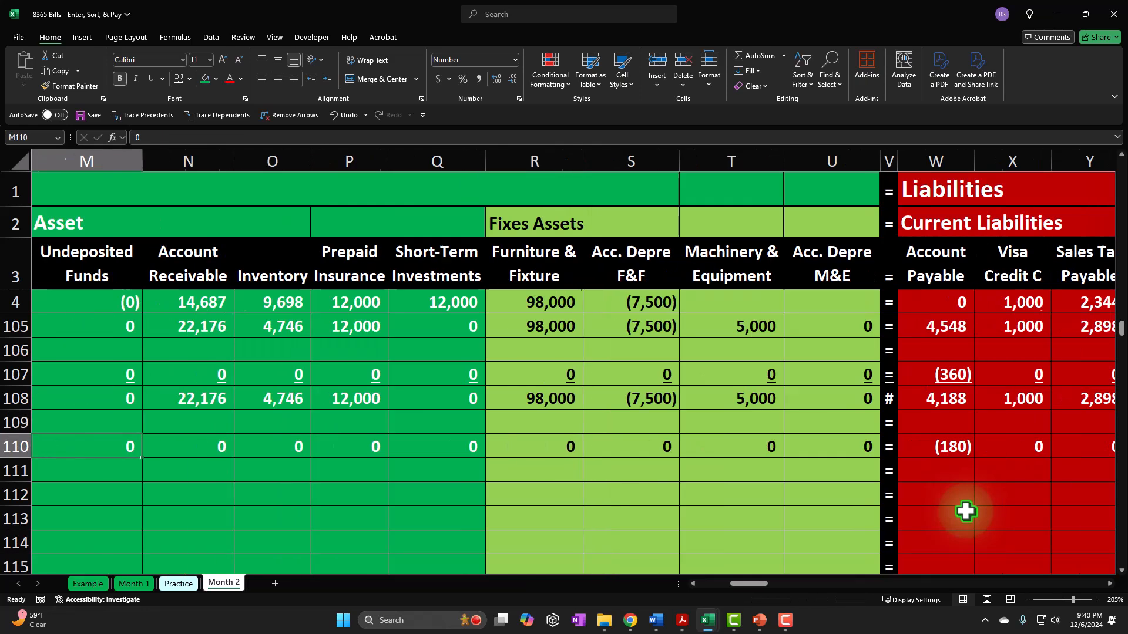
pyautogui.press('Right')
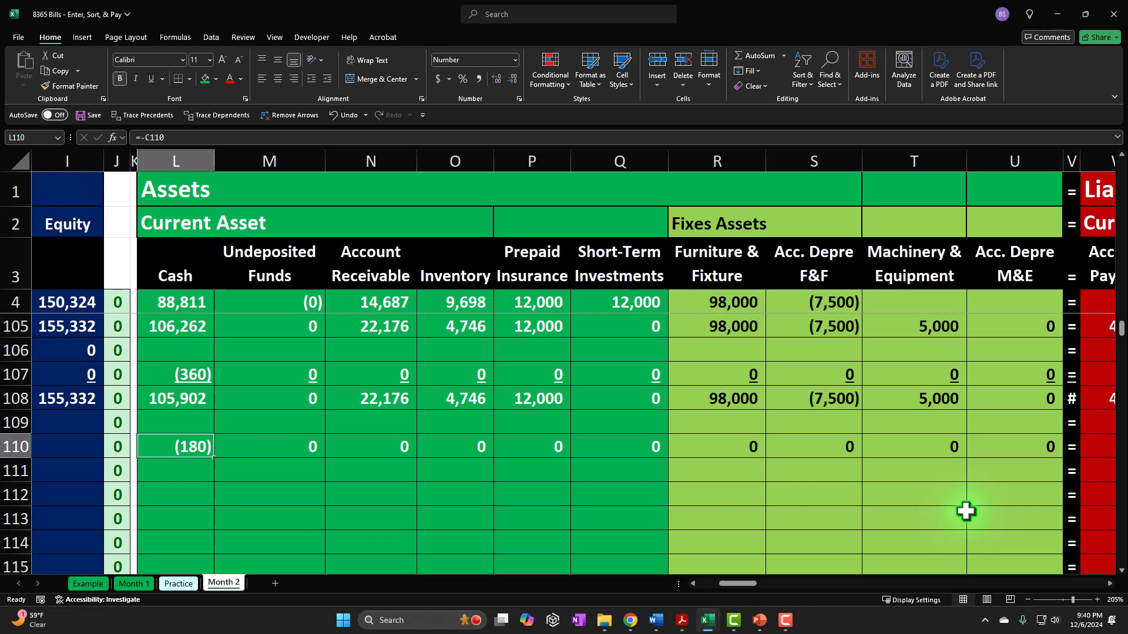
pyautogui.hotkey('shift', 'Right')
pyautogui.hotkey('shift', 'Right')
pyautogui.hotkey('shift', 'Right')
pyautogui.hotkey('shift', 'Right')
pyautogui.hotkey('shift', 'Right')
pyautogui.hotkey('shift', 'Right')
pyautogui.hotkey('shift', 'Right')
pyautogui.hotkey('shift', 'Right')
pyautogui.hotkey('shift', 'Right')
pyautogui.hotkey('shift', 'Right')
pyautogui.hotkey('shift', 'Right')
pyautogui.hotkey('shift', 'Right')
pyautogui.hotkey('shift', 'Right')
pyautogui.hotkey('shift', 'Right')
pyautogui.hotkey('shift', 'Right')
pyautogui.hotkey('shift', 'Right')
pyautogui.hotkey('shift', 'Right')
pyautogui.hotkey('shift', 'Right')
pyautogui.hotkey('shift', 'Right')
pyautogui.hotkey('shift', 'Right')
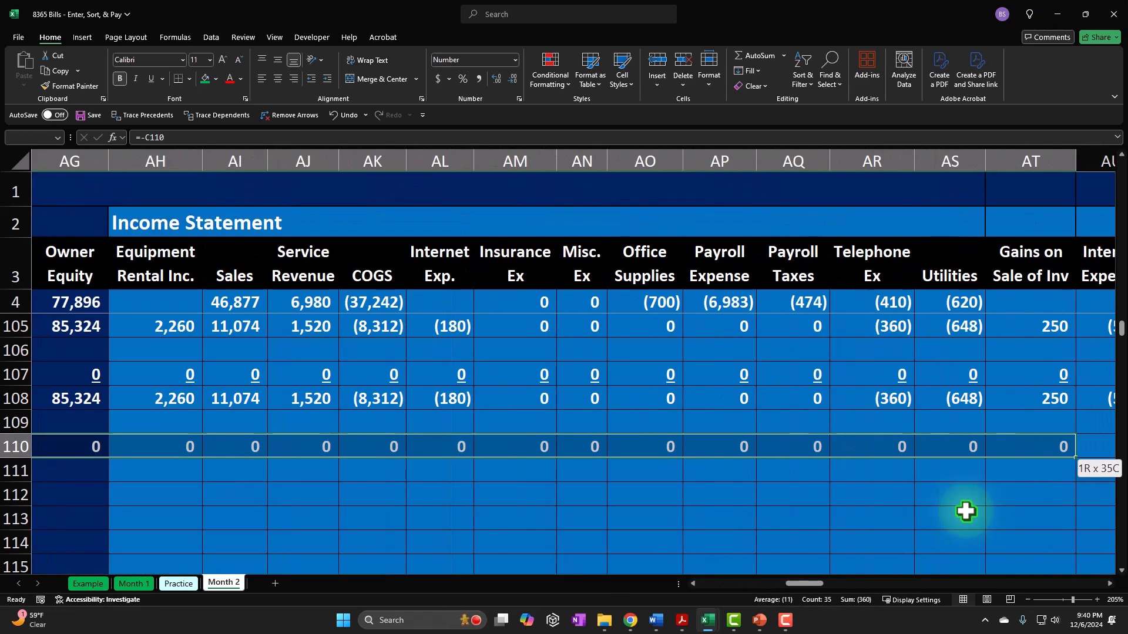
pyautogui.hotkey('shift', 'Right')
pyautogui.hotkey('shift', 'Right')
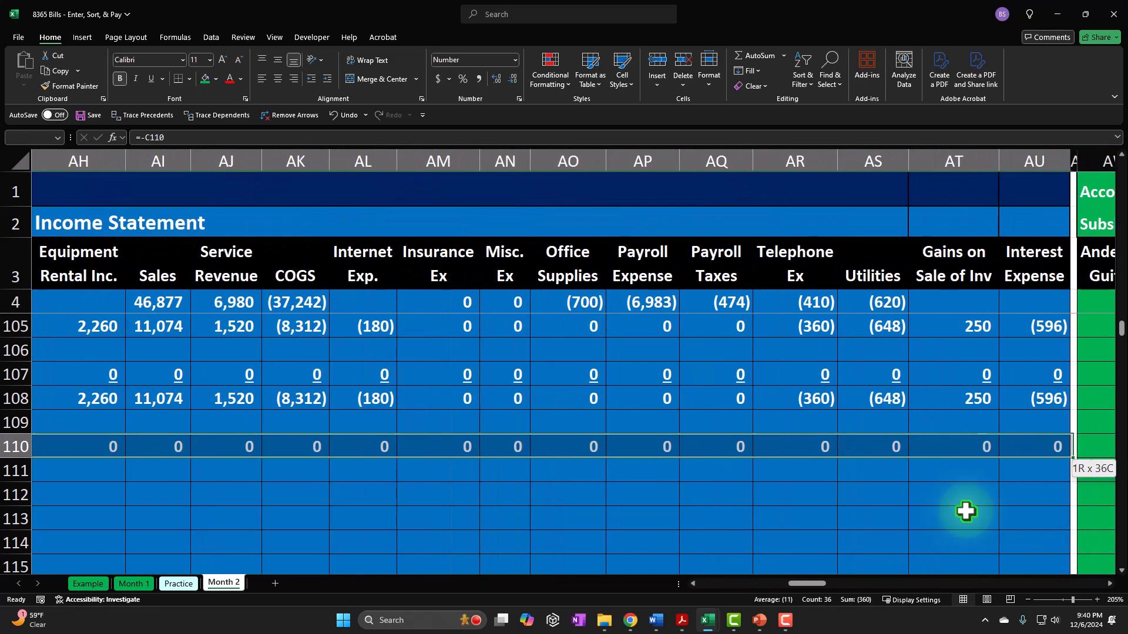
pyautogui.click(153, 80)
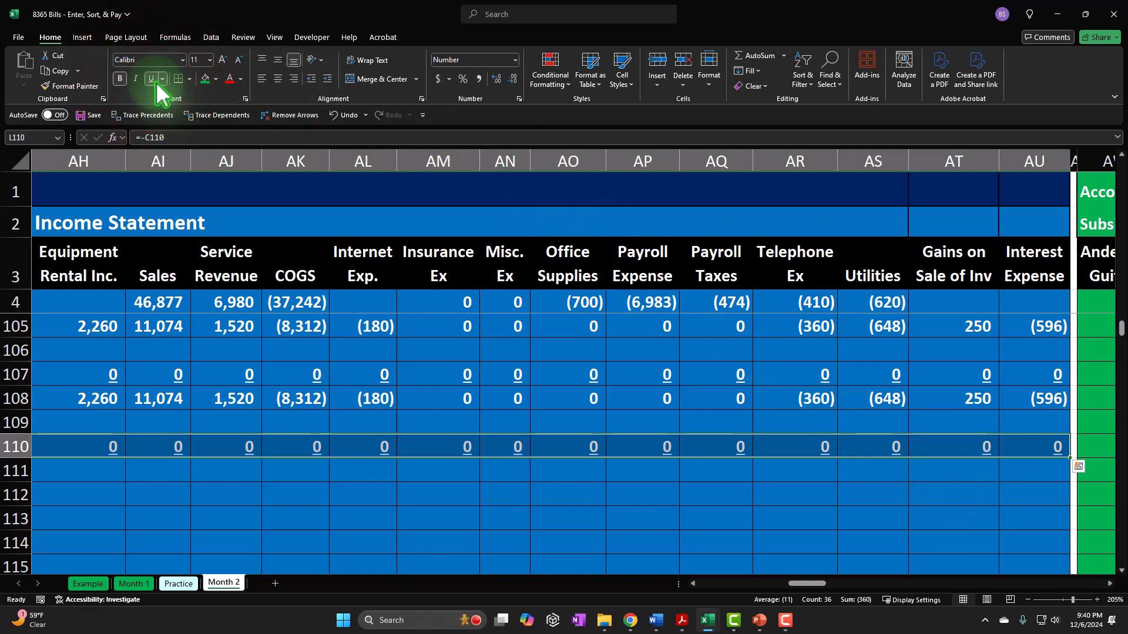
# - Fill the assets, liabilities and equity totals from row 108 down through row 111, and underline E110, G110 and I110
pyautogui.press('Home')
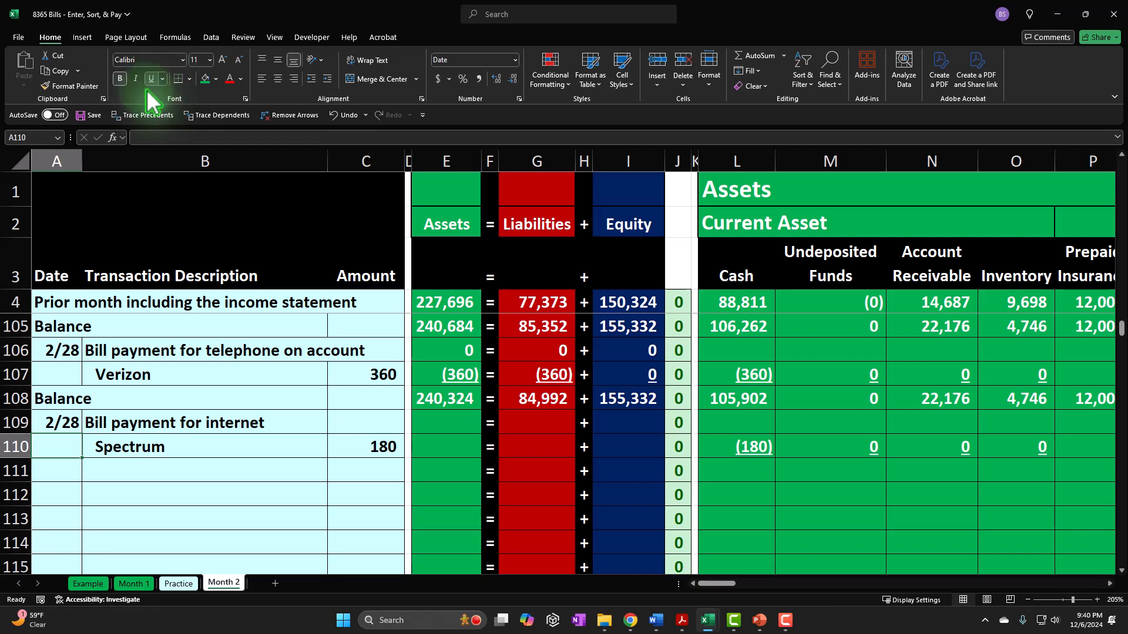
pyautogui.moveTo(446, 404); pyautogui.dragTo(661, 472)
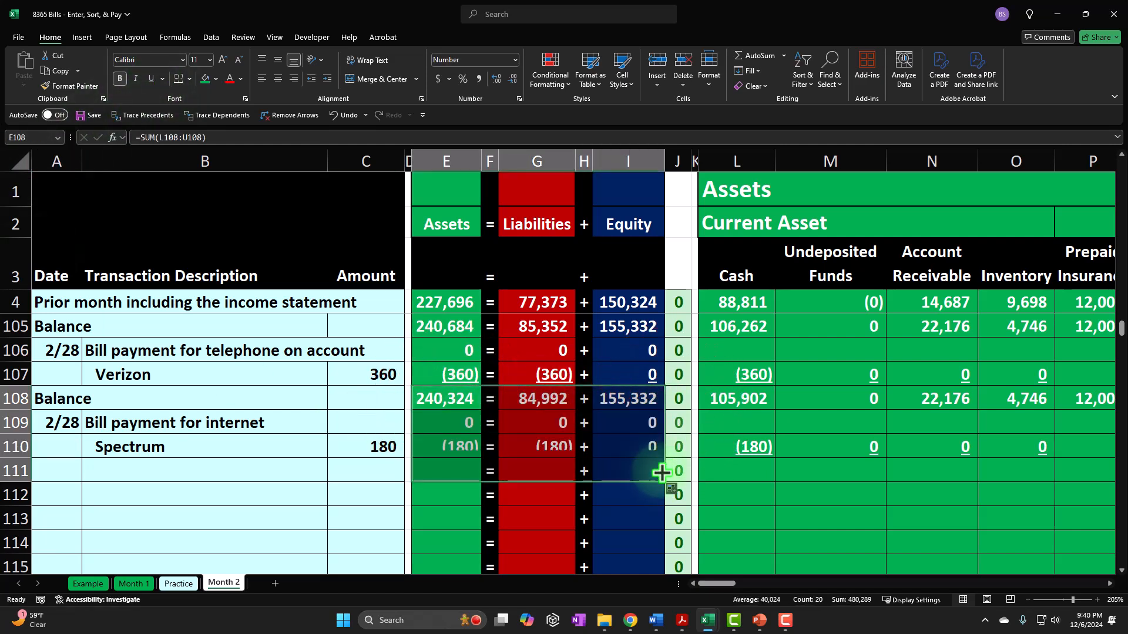
pyautogui.click(453, 448)
pyautogui.keyDown('ctrl'); pyautogui.click(526, 446); pyautogui.keyUp('ctrl')
pyautogui.keyDown('ctrl'); pyautogui.click(609, 443); pyautogui.keyUp('ctrl')
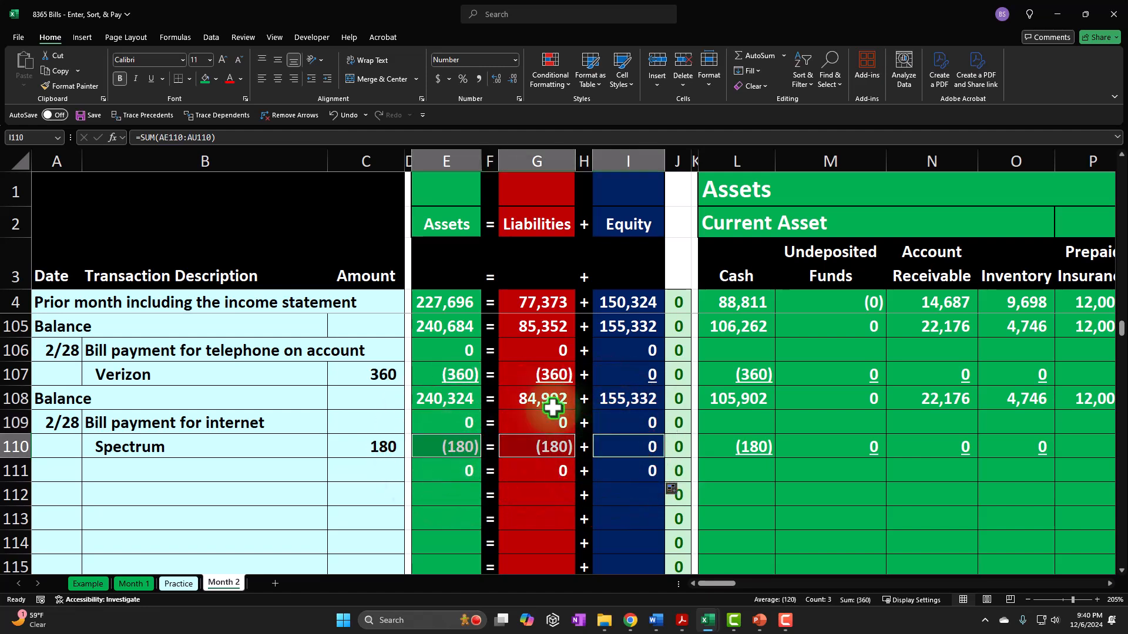
pyautogui.click(154, 80)
# - Label row 111 as Balance in A111
pyautogui.click(71, 470)
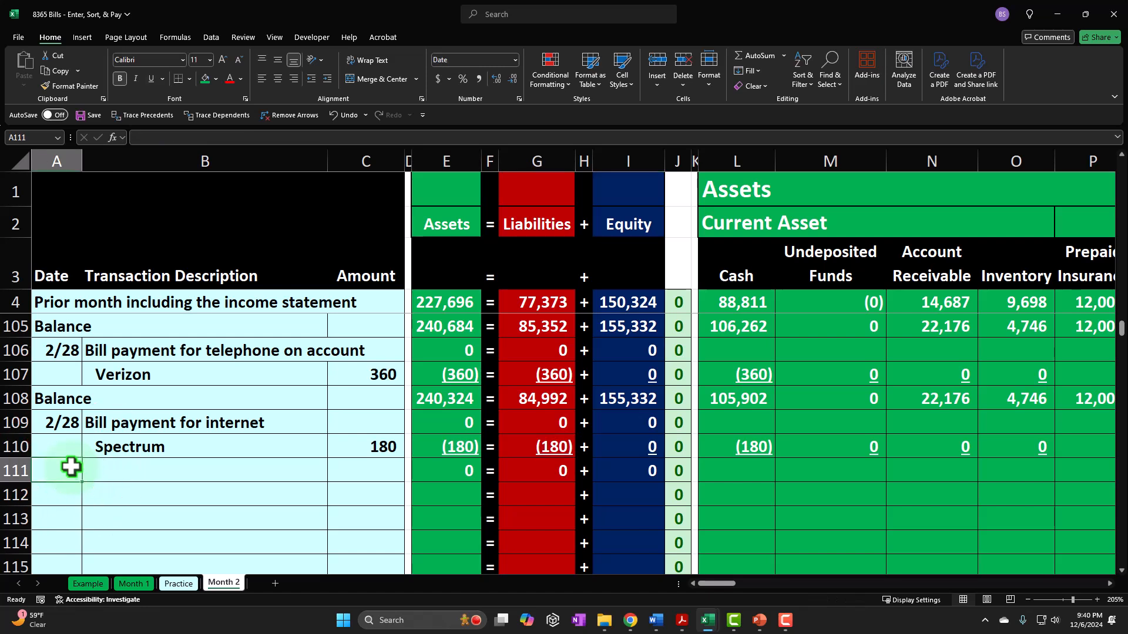
pyautogui.write('=')
pyautogui.press('Up')
pyautogui.press('Tab')
pyautogui.press('Tab')
pyautogui.press('Tab')
pyautogui.press('Tab')
pyautogui.press('Tab')
pyautogui.press('Tab')
pyautogui.press('Tab')
pyautogui.press('Tab')
pyautogui.press('Tab')
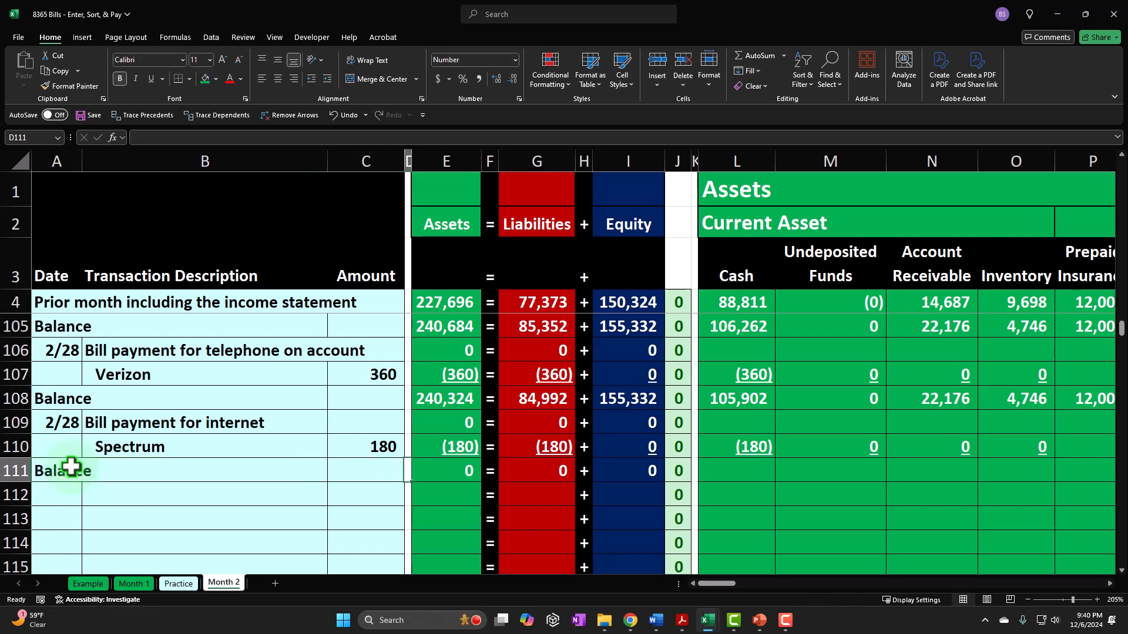
# - Calculate the cash balance in L111 with =SUM(L108:L110) and copy that cell
pyautogui.press('Tab')
pyautogui.press('Tab')
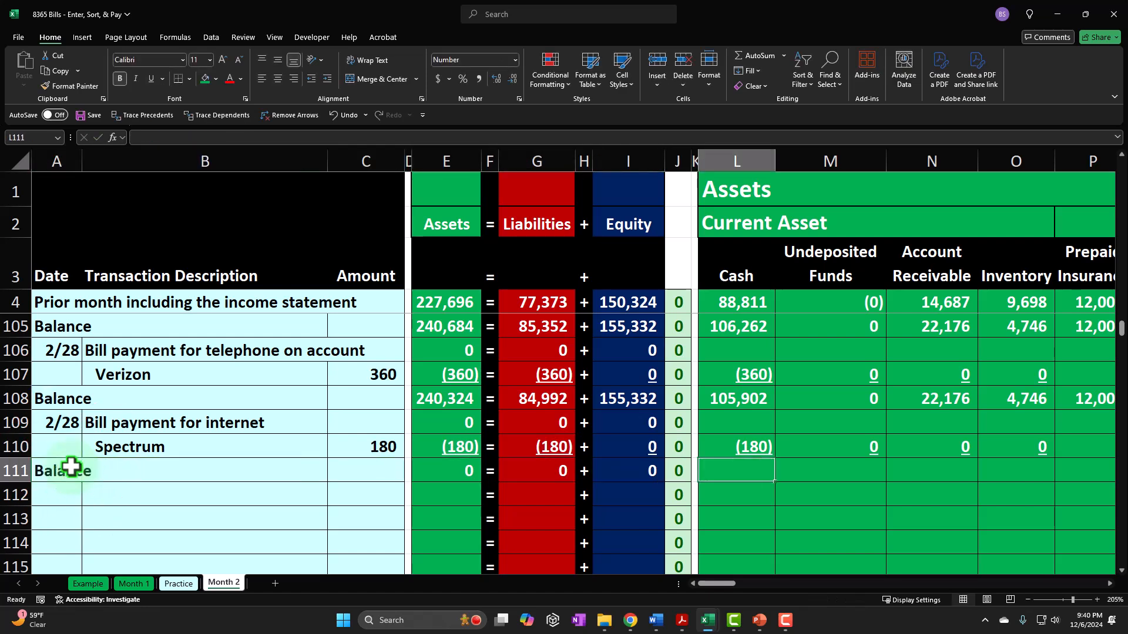
pyautogui.write('=sum(')
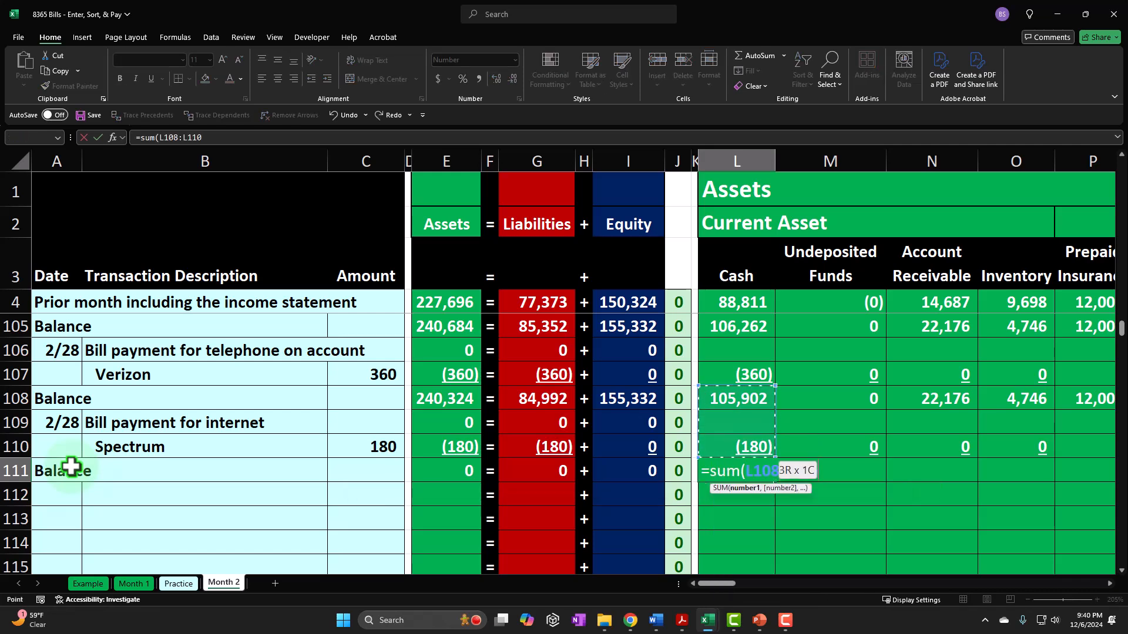
pyautogui.press('Return')
pyautogui.press('Tab')
pyautogui.press('Tab')
pyautogui.press('Tab')
pyautogui.press('Tab')
pyautogui.press('Tab')
pyautogui.press('Tab')
pyautogui.press('Tab')
pyautogui.press('Tab')
pyautogui.press('Tab')
pyautogui.press('Tab')
pyautogui.press('Tab')
pyautogui.press('Up')
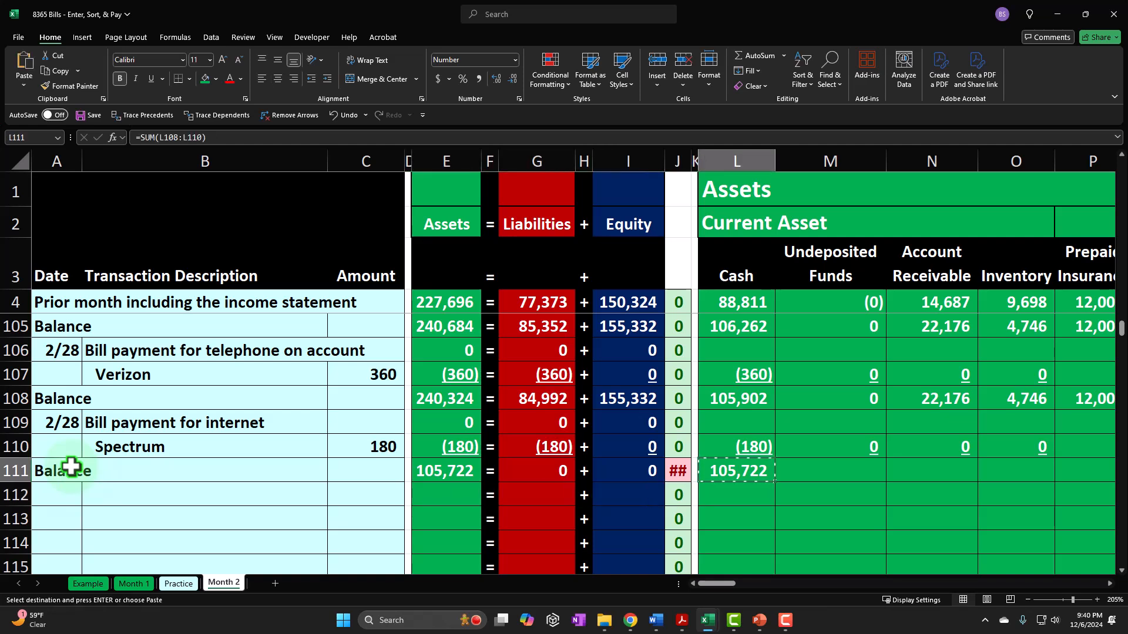
# - Paste only the formula from L111 across M111 through AU111
pyautogui.press('Tab')
pyautogui.hotkey('shift', 'Right')
pyautogui.hotkey('shift', 'Right')
pyautogui.hotkey('shift', 'Right')
pyautogui.hotkey('shift', 'Right')
pyautogui.hotkey('shift', 'Right')
pyautogui.hotkey('shift', 'Right')
pyautogui.hotkey('shift', 'Right')
pyautogui.hotkey('shift', 'Right')
pyautogui.hotkey('shift', 'Right')
pyautogui.hotkey('shift', 'Right')
pyautogui.hotkey('shift', 'Right')
pyautogui.hotkey('shift', 'Right')
pyautogui.hotkey('shift', 'Right')
pyautogui.hotkey('shift', 'Right')
pyautogui.hotkey('shift', 'Right')
pyautogui.hotkey('shift', 'Right')
pyautogui.hotkey('shift', 'Right')
pyautogui.hotkey('shift', 'Right')
pyautogui.hotkey('shift', 'Right')
pyautogui.hotkey('shift', 'Right')
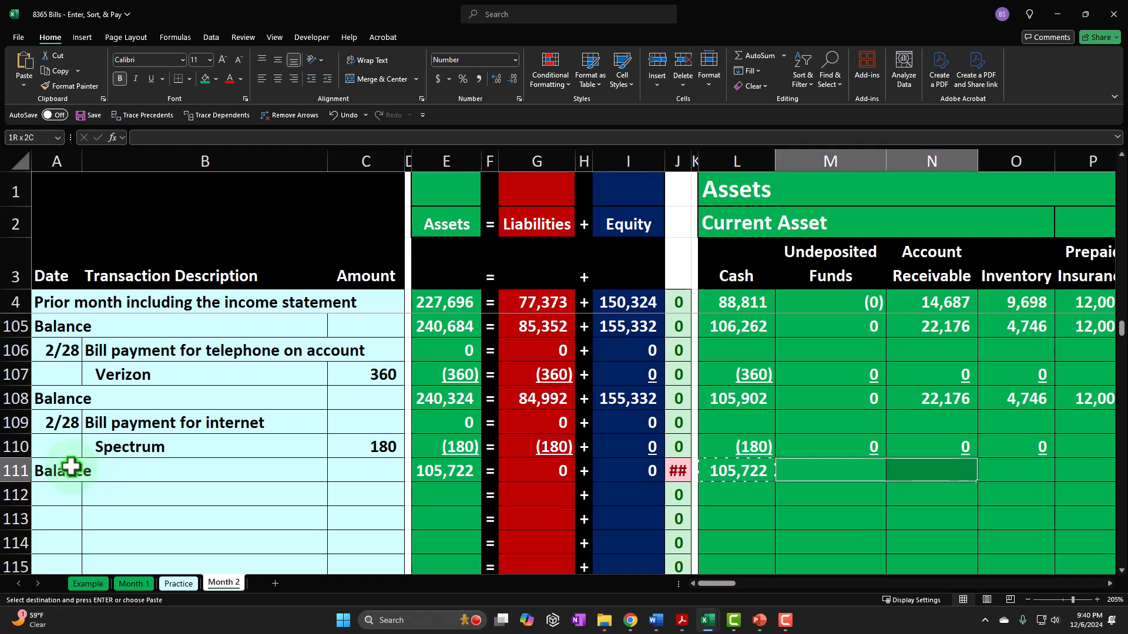
pyautogui.hotkey('shift', 'Right')
pyautogui.hotkey('shift', 'Right')
pyautogui.hotkey('shift', 'Right')
pyautogui.hotkey('shift', 'Right')
pyautogui.hotkey('shift', 'Right')
pyautogui.hotkey('shift', 'Right')
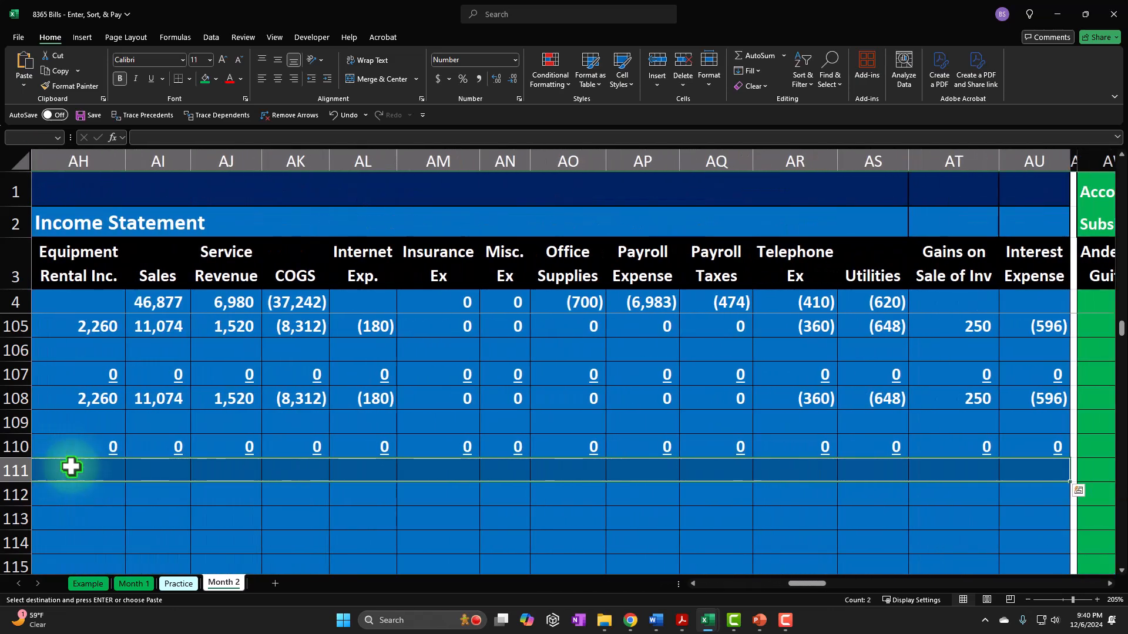
pyautogui.rightClick(431, 474)
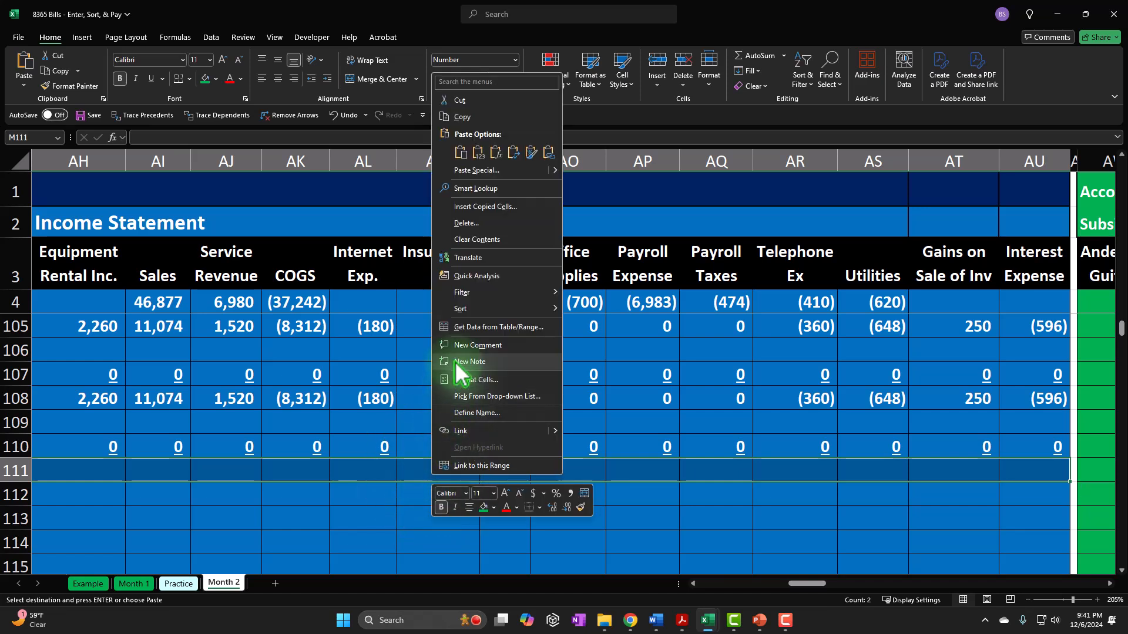
pyautogui.click(493, 154)
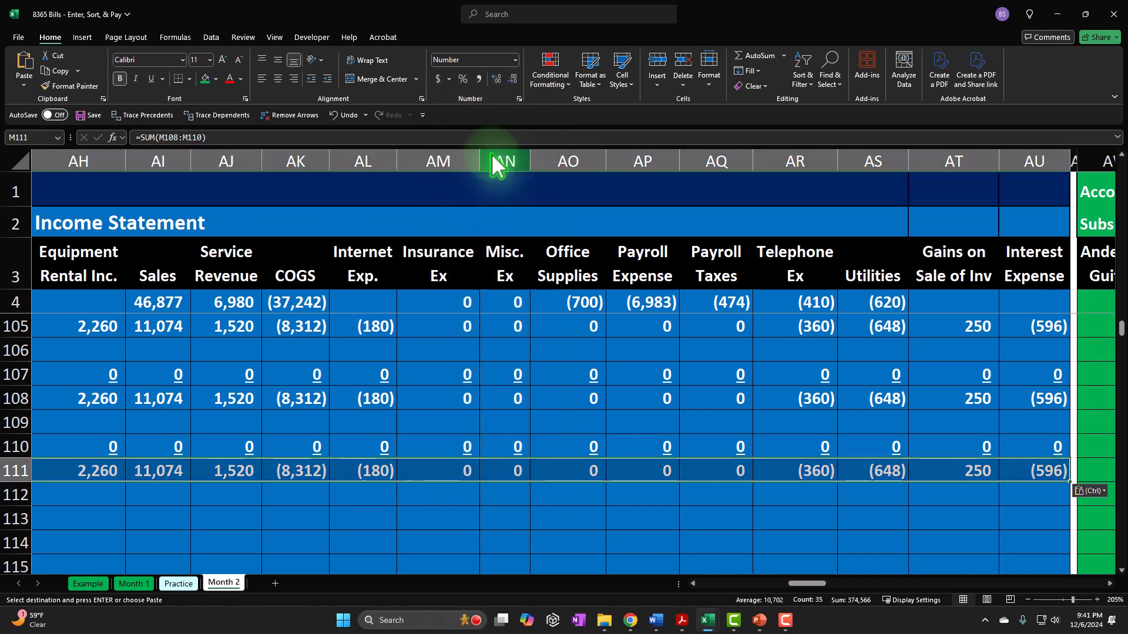
# - Review the row 111 balances across the accounting equation totals, assets, liabilities and equity columns
pyautogui.press('Left')
pyautogui.press('Left')
pyautogui.press('Left')
pyautogui.press('Left')
pyautogui.press('Left')
pyautogui.press('Left')
pyautogui.press('Left')
pyautogui.press('Left')
pyautogui.press('Left')
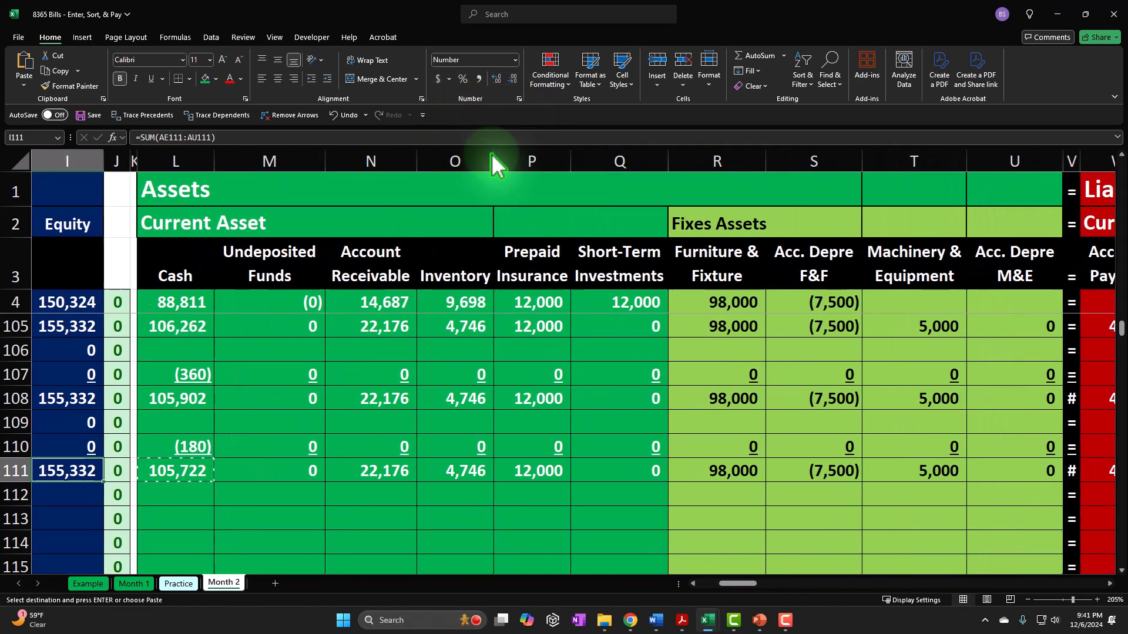
pyautogui.press('Left')
pyautogui.press('Left')
pyautogui.press('Left')
pyautogui.press('Right')
pyautogui.press('Right')
pyautogui.press('Right')
pyautogui.press('Right')
pyautogui.press('Right')
pyautogui.press('Right')
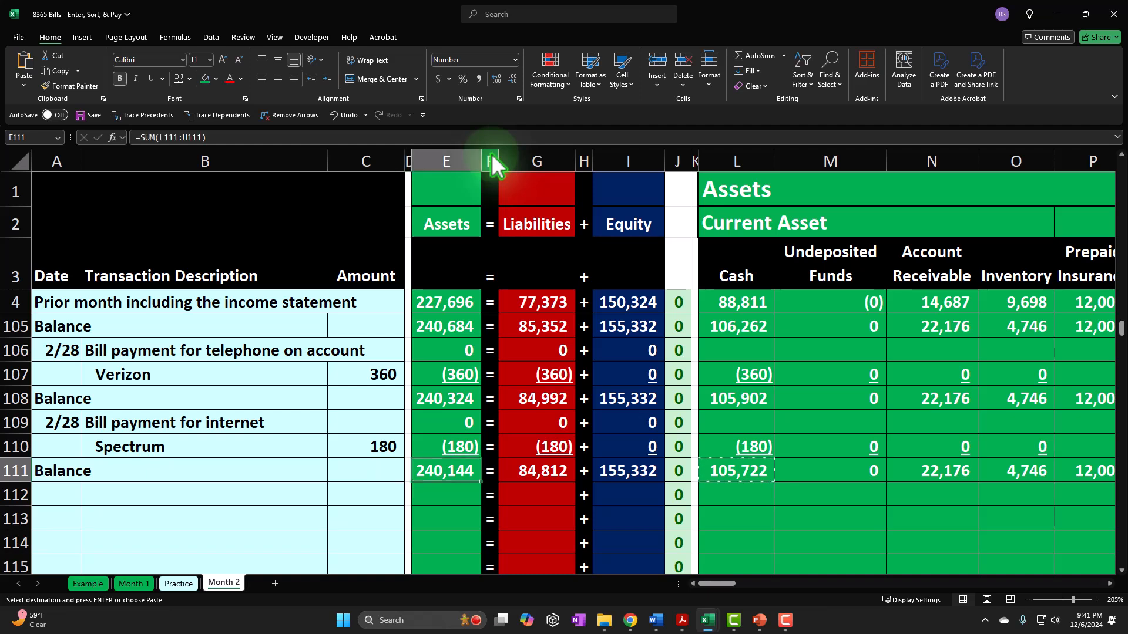
pyautogui.press('Right')
pyautogui.press('Right')
pyautogui.press('Right')
pyautogui.press('Right')
pyautogui.press('Right')
pyautogui.press('Right')
pyautogui.press('Right')
pyautogui.press('Right')
pyautogui.press('Right')
pyautogui.press('Right')
pyautogui.press('Right')
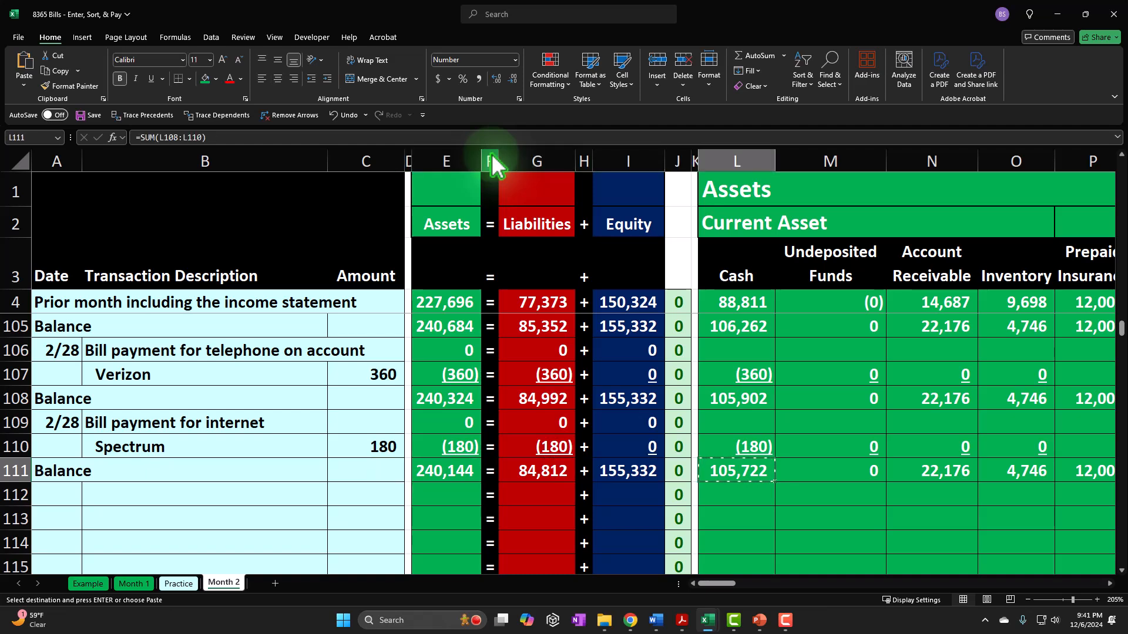
pyautogui.press('Right')
pyautogui.press('Right')
pyautogui.press('Right')
pyautogui.press('Right')
pyautogui.press('Right')
pyautogui.press('Right')
pyautogui.press('Right')
pyautogui.press('Right')
pyautogui.press('Right')
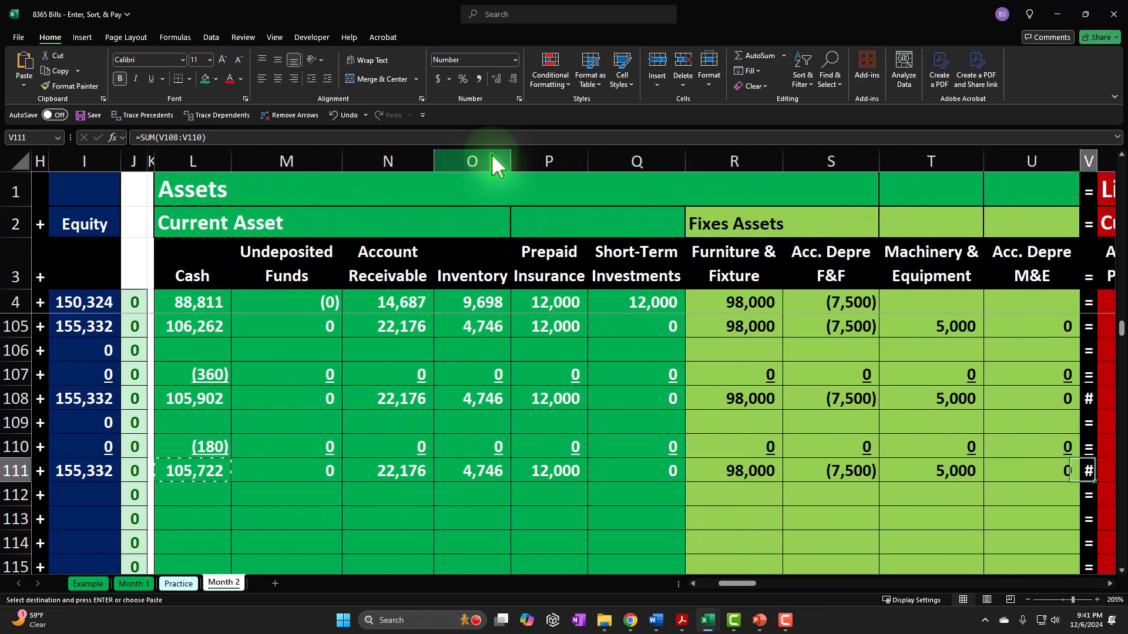
pyautogui.press('Right')
pyautogui.press('Right')
pyautogui.press('Right')
pyautogui.press('Right')
pyautogui.press('Right')
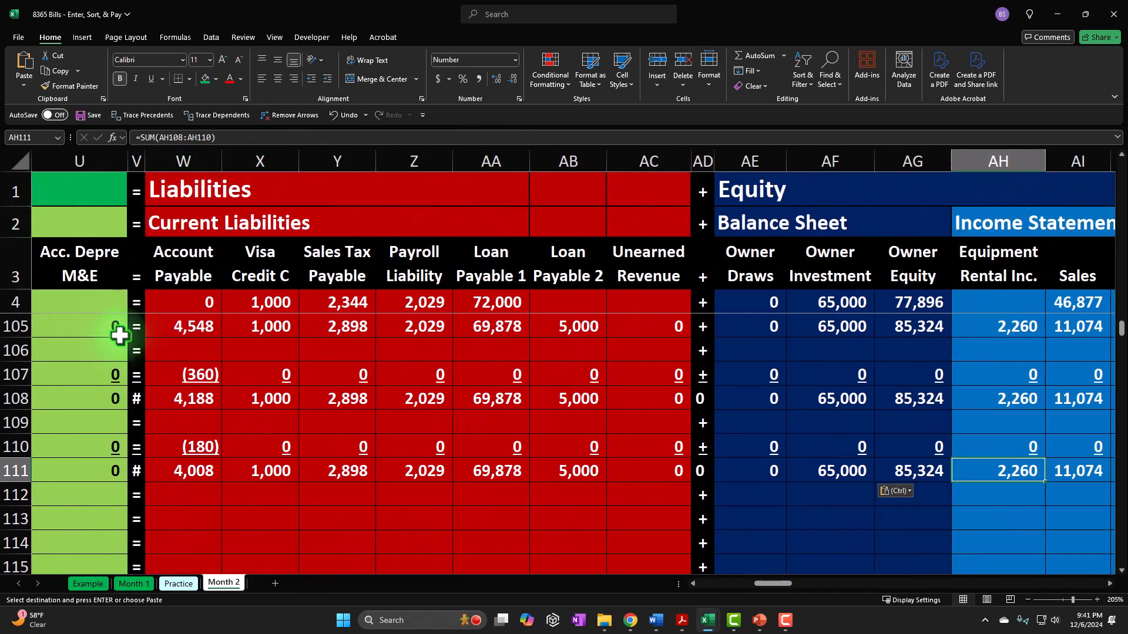
# - Restore the separator signs by filling "=" from V106 through V112 and "+" from AD106 through AD111
pyautogui.scroll(1, 140, 348)
pyautogui.scroll(-1, 139, 347)
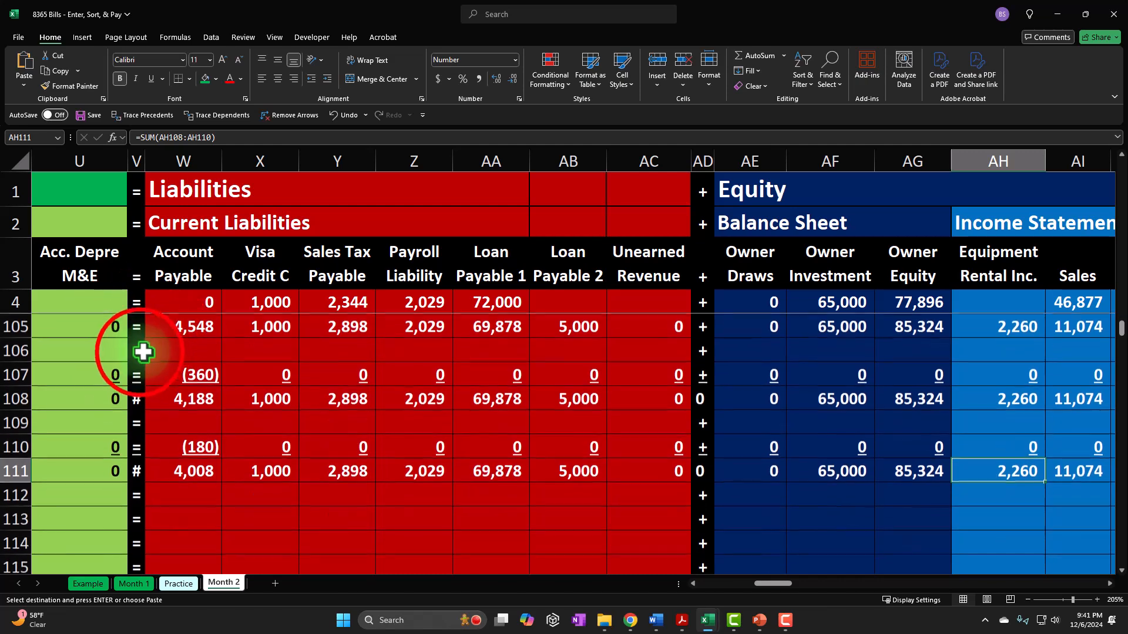
pyautogui.click(143, 354)
pyautogui.click(148, 364)
pyautogui.moveTo(148, 364); pyautogui.dragTo(156, 497)
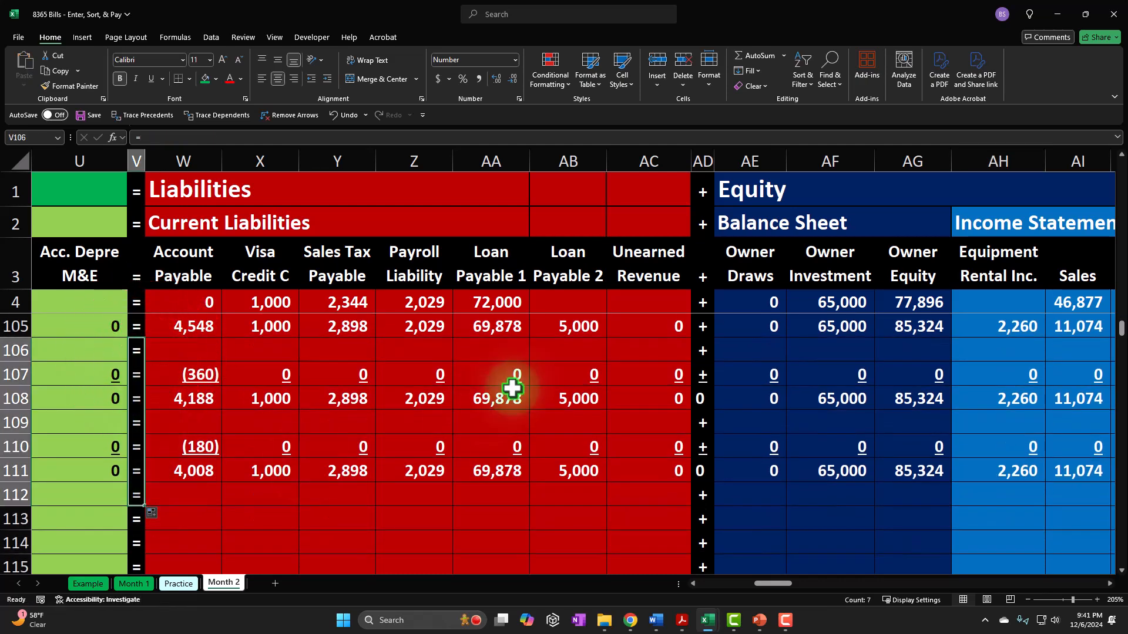
pyautogui.click(705, 351)
pyautogui.moveTo(715, 364); pyautogui.dragTo(715, 470)
pyautogui.click(778, 513)
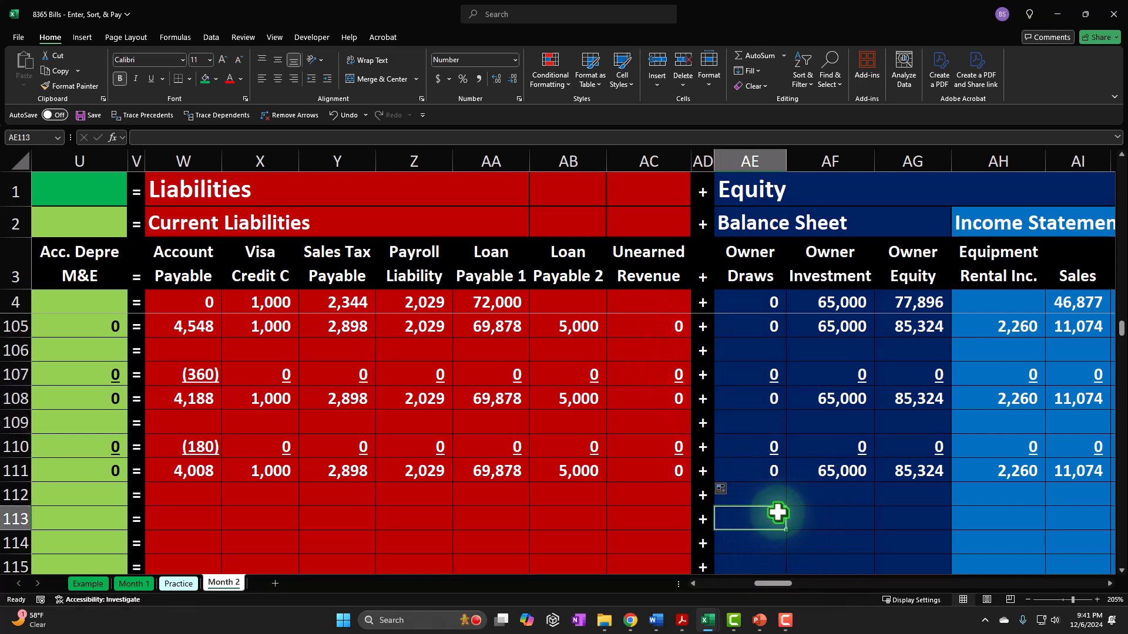
# - Check the sum of the income statement balances AH111 through AU111, alone and together with the prior month amounts in row 4
pyautogui.press('Right')
pyautogui.press('Right')
pyautogui.press('Right')
pyautogui.press('Right')
pyautogui.press('Right')
pyautogui.press('Right')
pyautogui.press('Right')
pyautogui.press('Right')
pyautogui.press('Right')
pyautogui.press('Right')
pyautogui.press('Right')
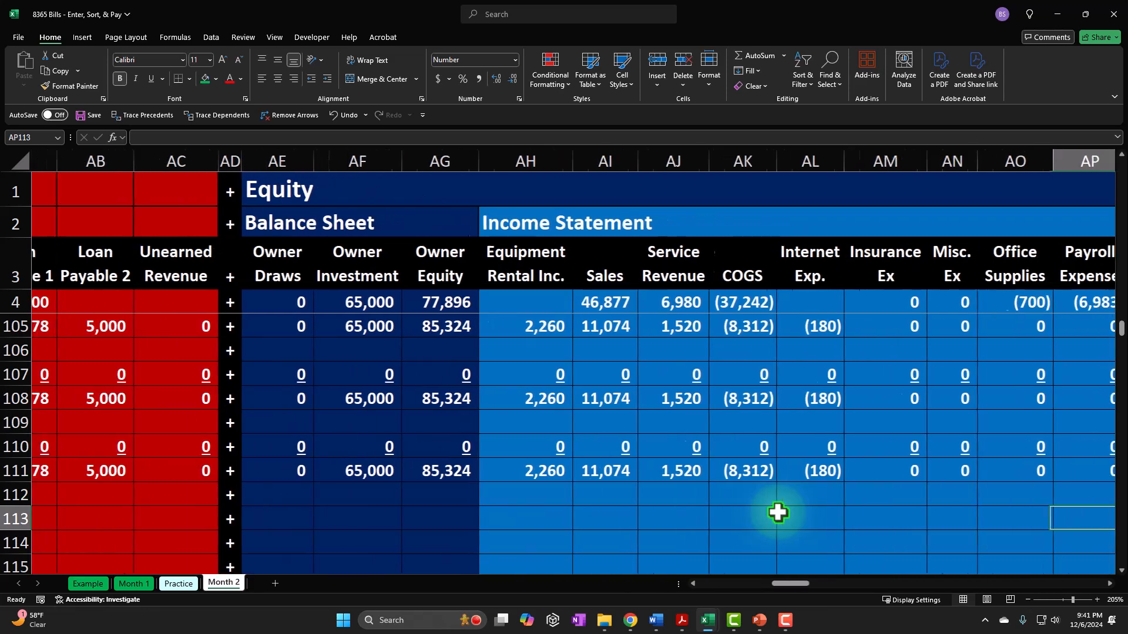
pyautogui.press('Right')
pyautogui.press('Right')
pyautogui.press('Right')
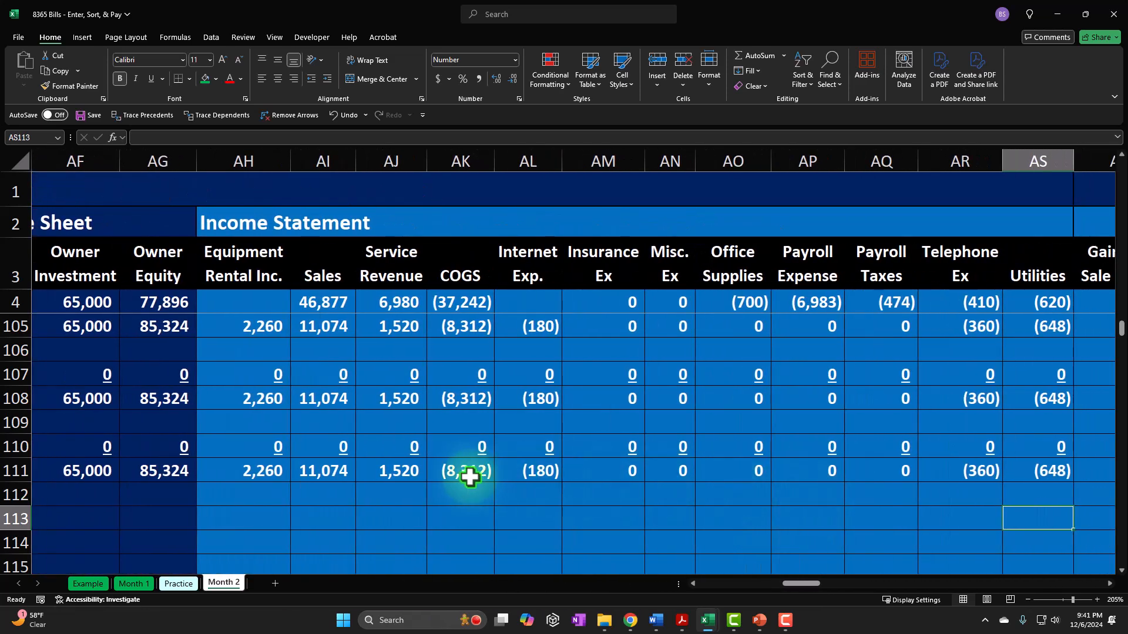
pyautogui.moveTo(796, 587); pyautogui.dragTo(797, 588)
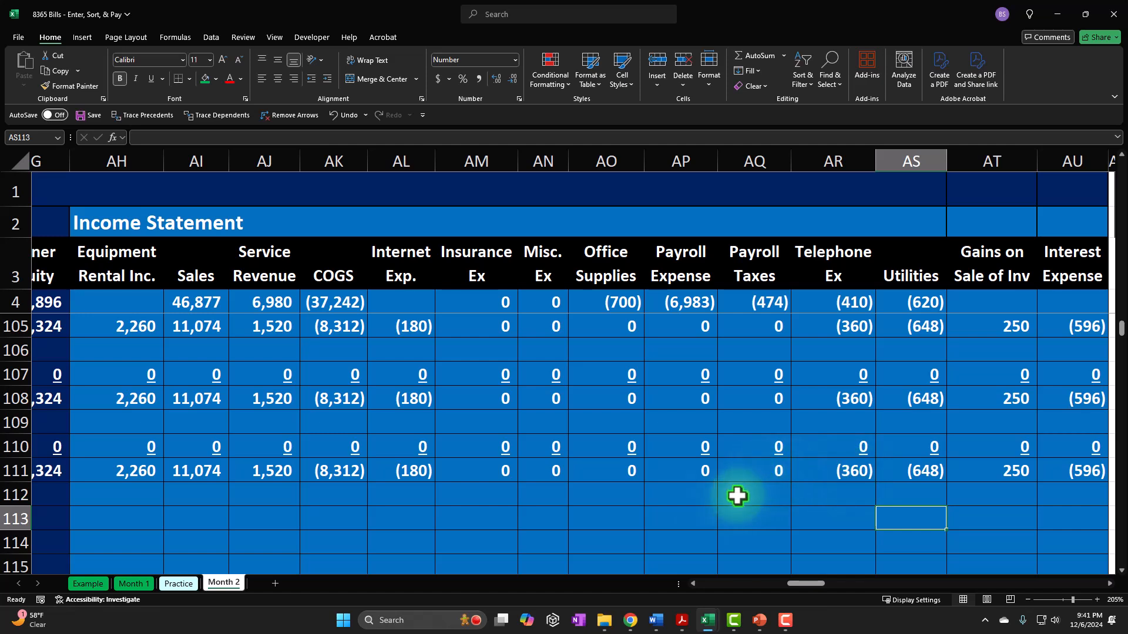
pyautogui.moveTo(128, 470); pyautogui.dragTo(1064, 470)
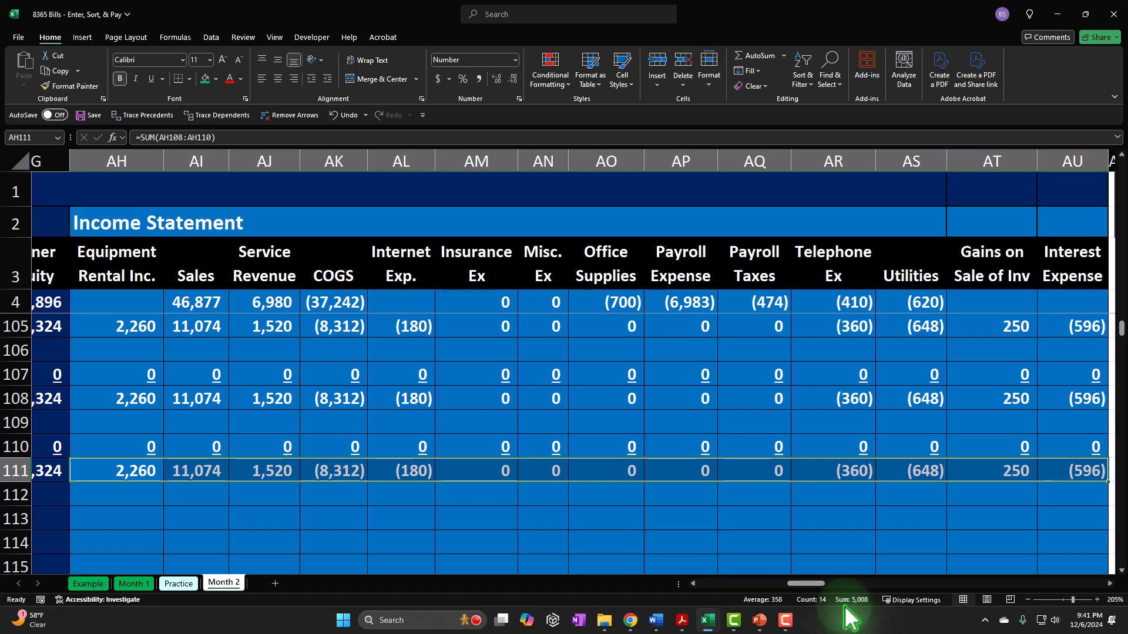
pyautogui.moveTo(124, 299); pyautogui.dragTo(1038, 302)
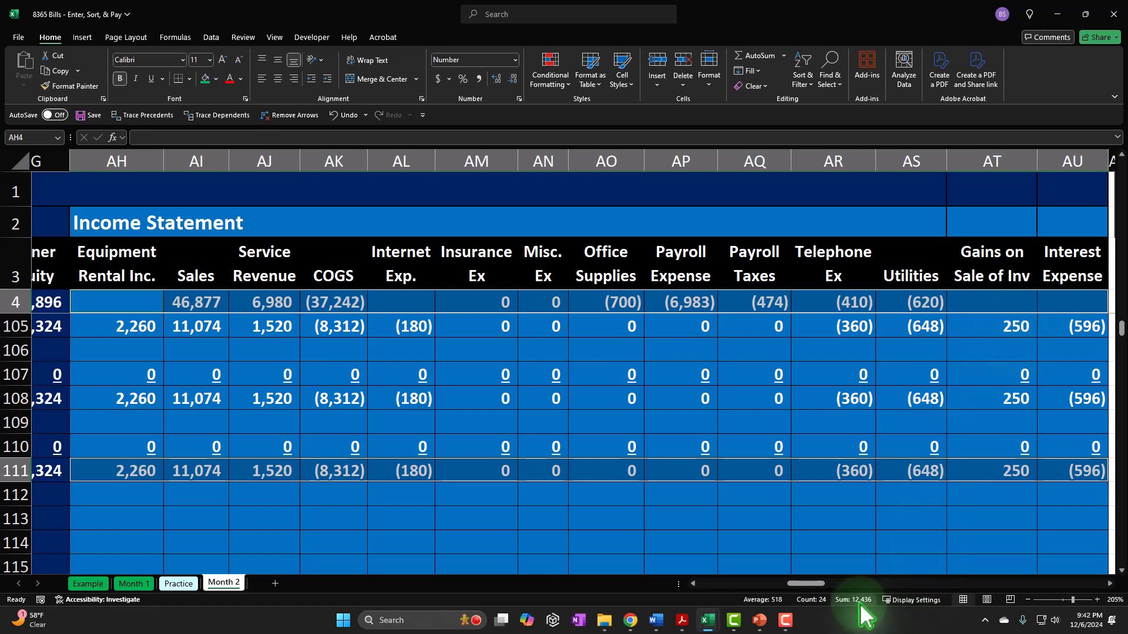
pyautogui.click(639, 490)
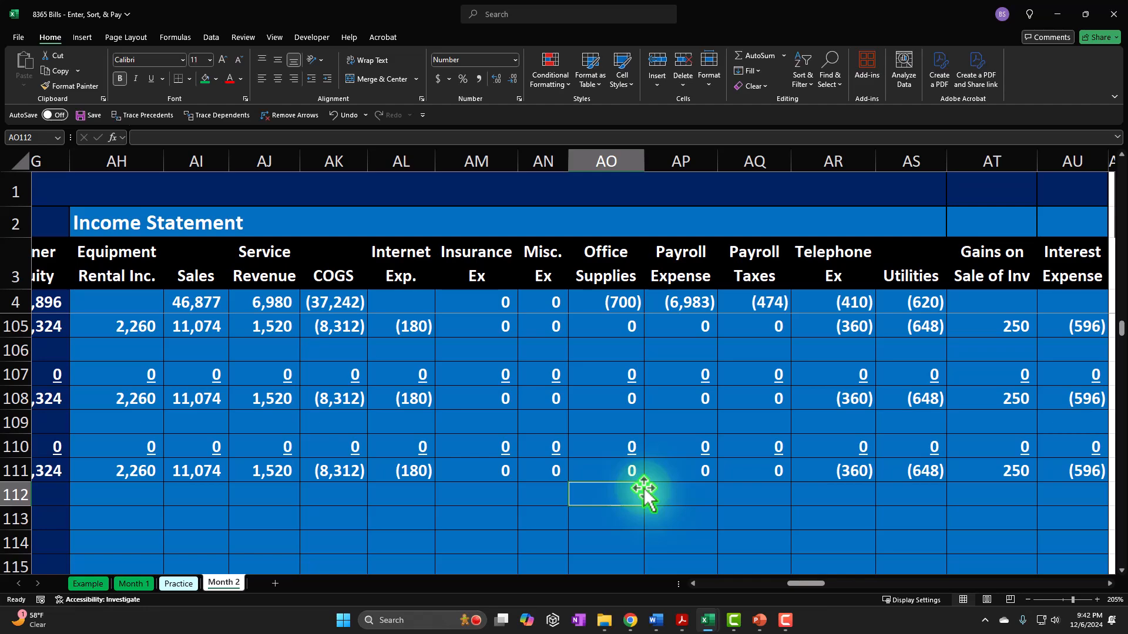
# - Start a spelling check of the Month 2 sheet from cell A112 and let it continue from the beginning of the sheet
pyautogui.press('Left')
pyautogui.press('Left')
pyautogui.press('Left')
pyautogui.press('Left')
pyautogui.press('Left')
pyautogui.press('Left')
pyautogui.press('Left')
pyautogui.press('Left')
pyautogui.press('Left')
pyautogui.press('Left')
pyautogui.press('Left')
pyautogui.press('Left')
pyautogui.press('Left')
pyautogui.press('Left')
pyautogui.press('Left')
pyautogui.press('Left')
pyautogui.press('Left')
pyautogui.press('Left')
pyautogui.press('Left')
pyautogui.press('Left')
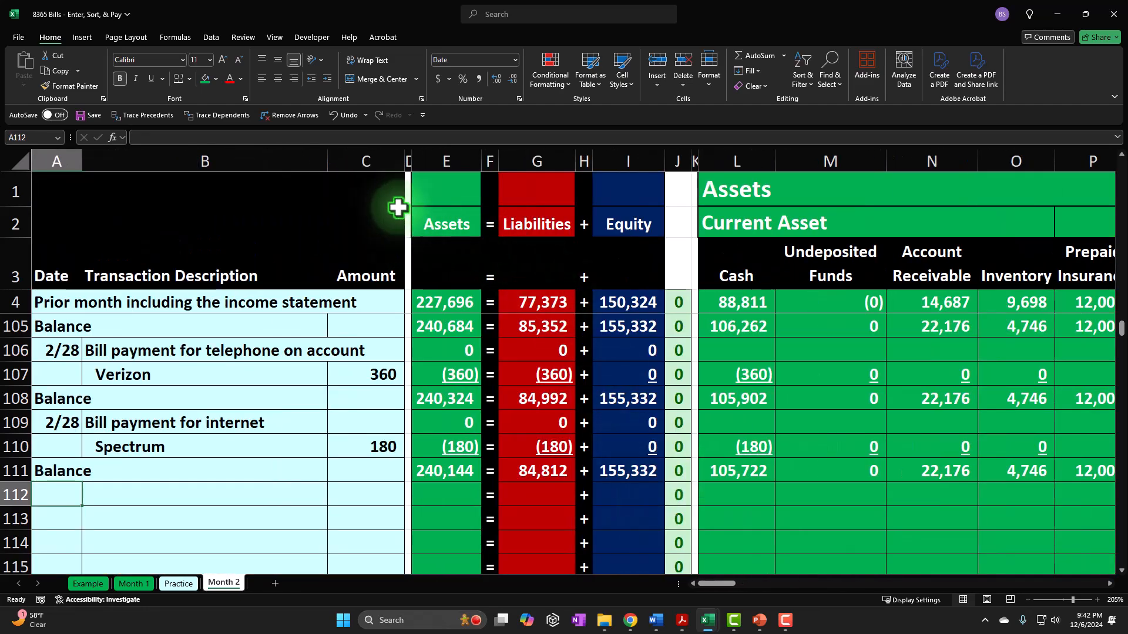
pyautogui.click(243, 37)
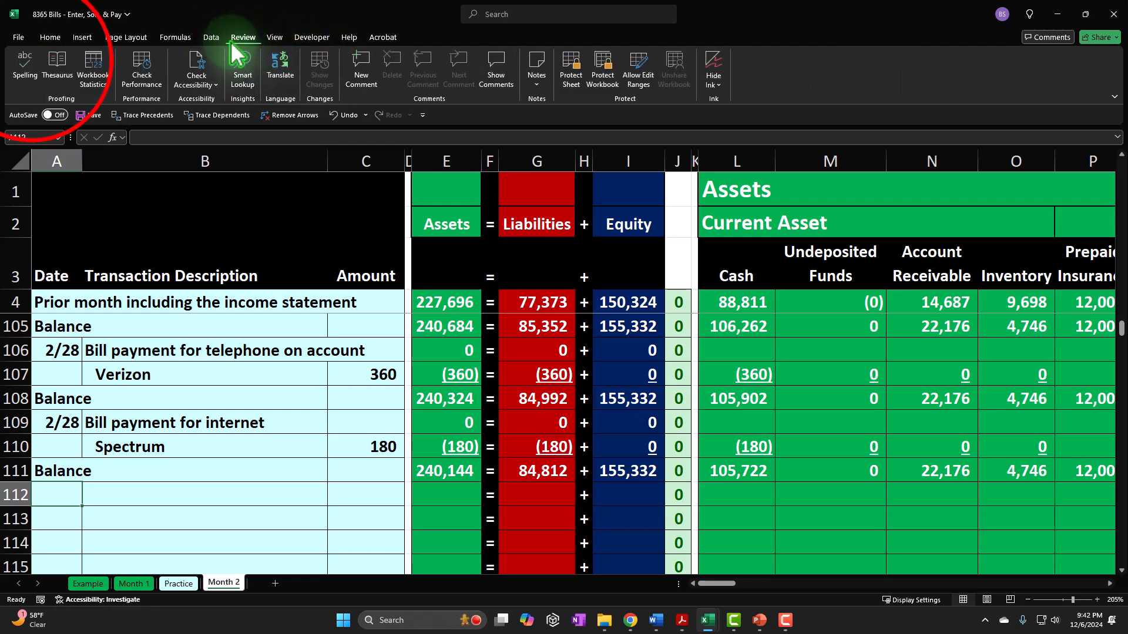
pyautogui.click(32, 70)
pyautogui.click(533, 347)
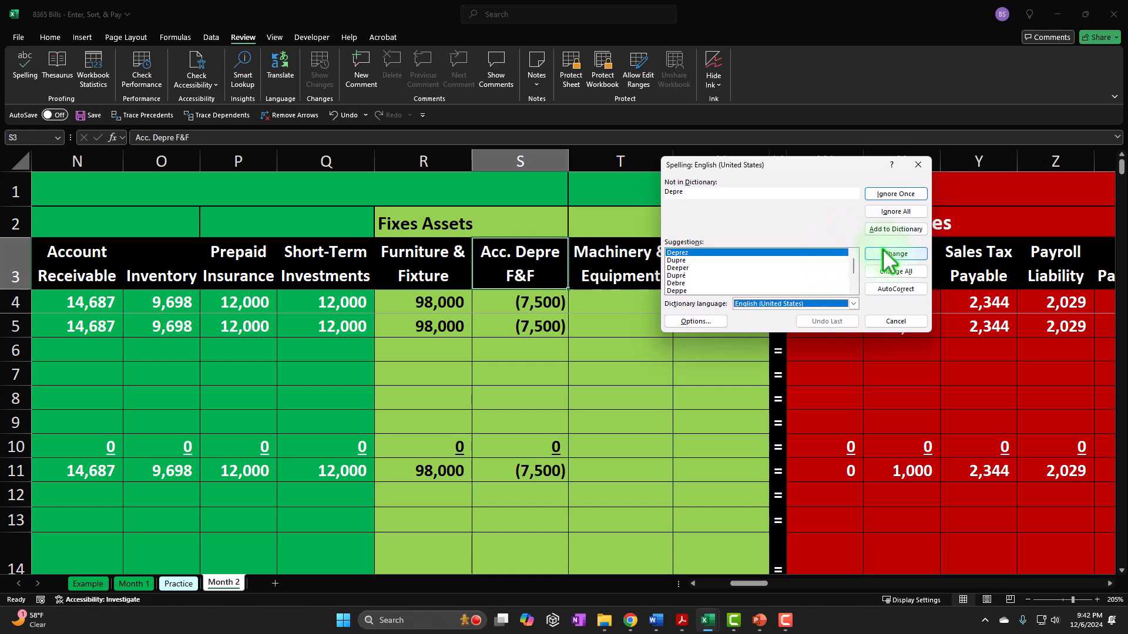
# - Ignore all occurrences of "Depre" and "bal", and correct each flagged "custoemr" in the transaction descriptions to "customer"
pyautogui.click(886, 214)
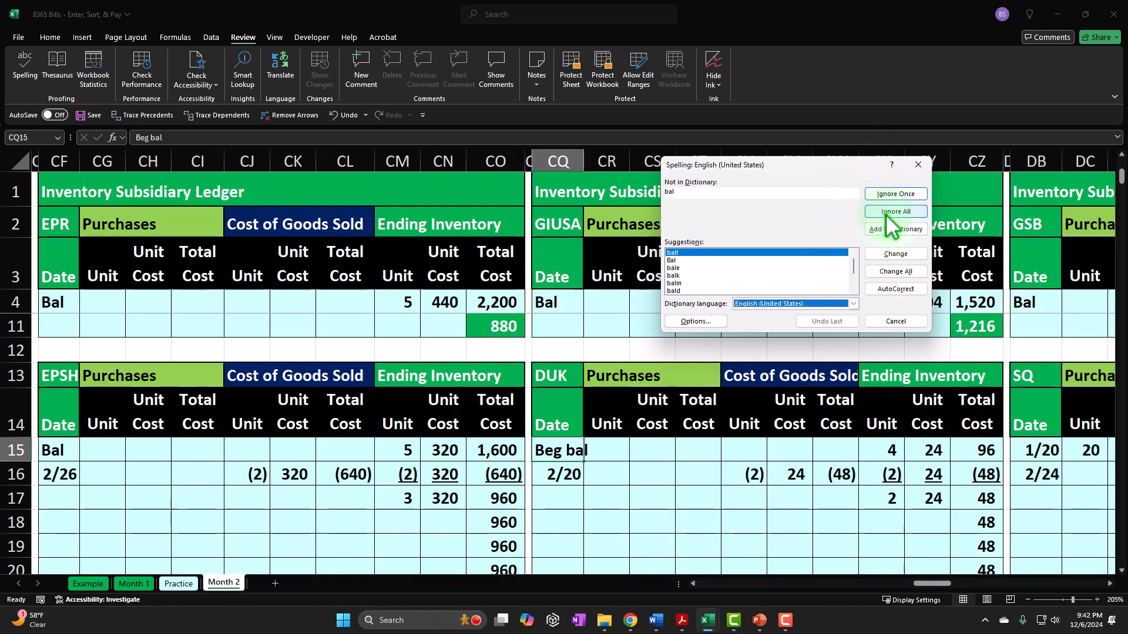
pyautogui.click(886, 214)
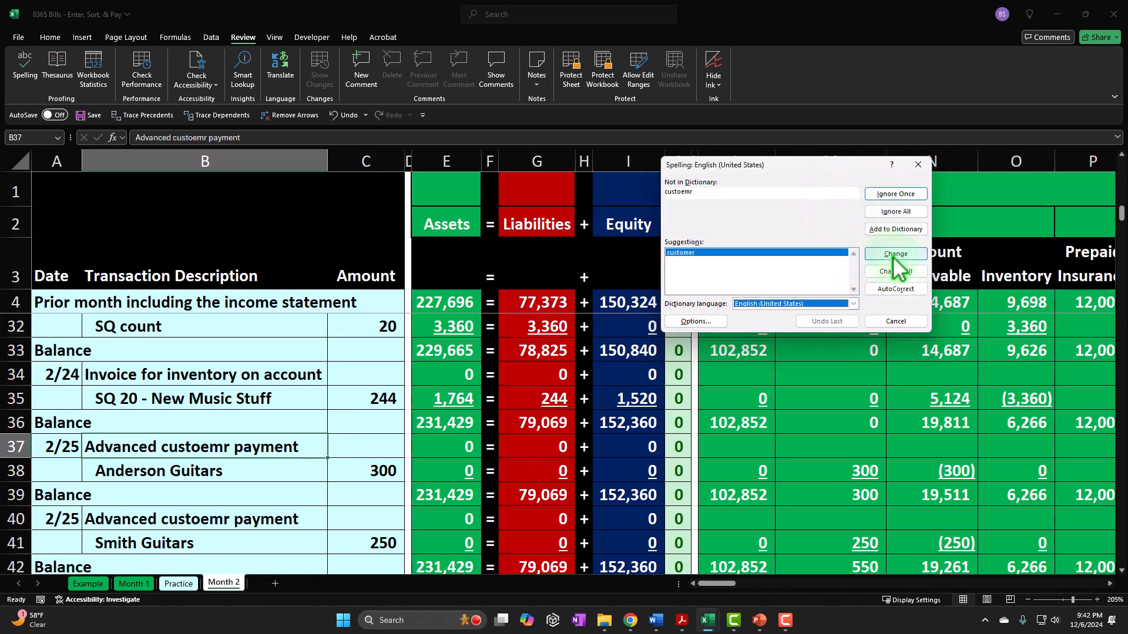
pyautogui.click(894, 254)
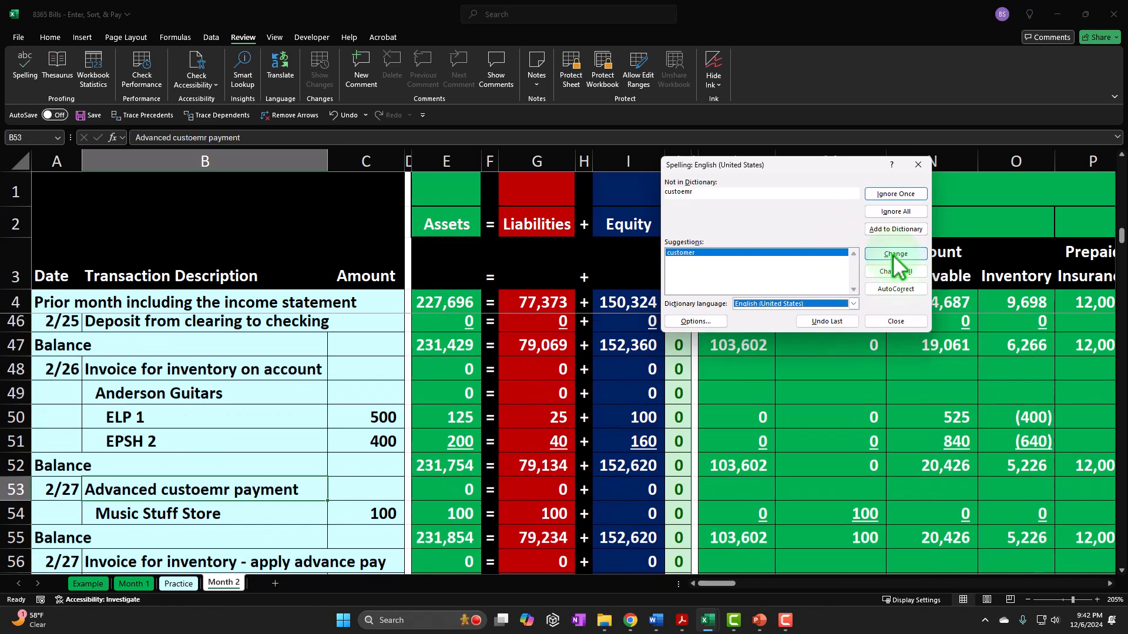
pyautogui.click(895, 256)
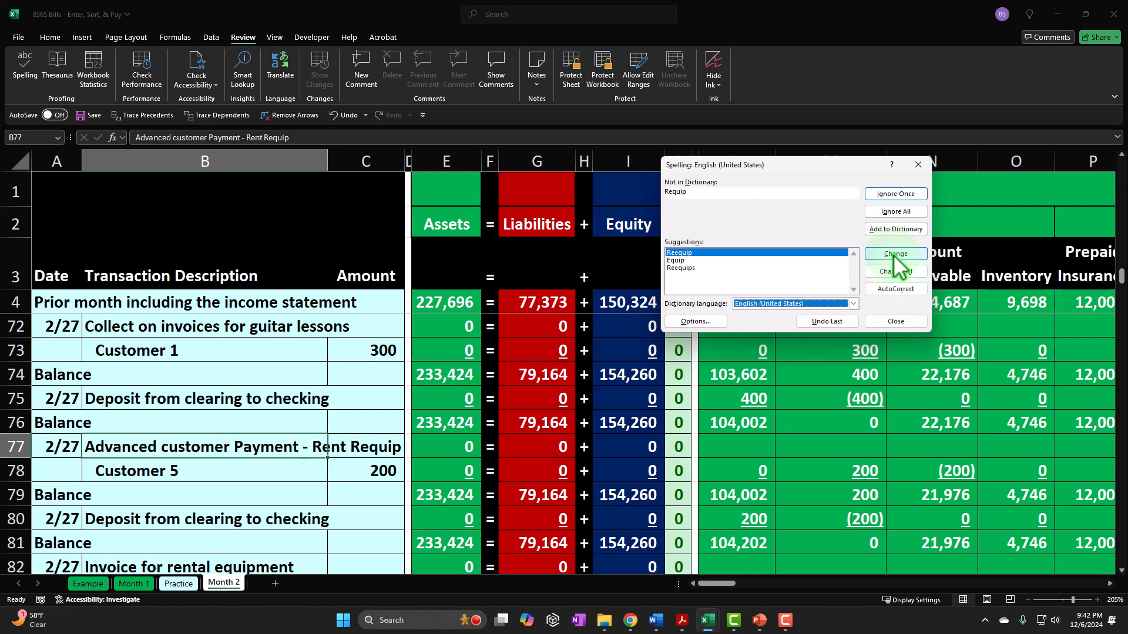
# - Replace "Requip" in B77 with "Equipment", correct "finace" in B91 to "finance", and finish the spelling check
pyautogui.moveTo(806, 168); pyautogui.dragTo(725, 237)
pyautogui.write('Equipment')
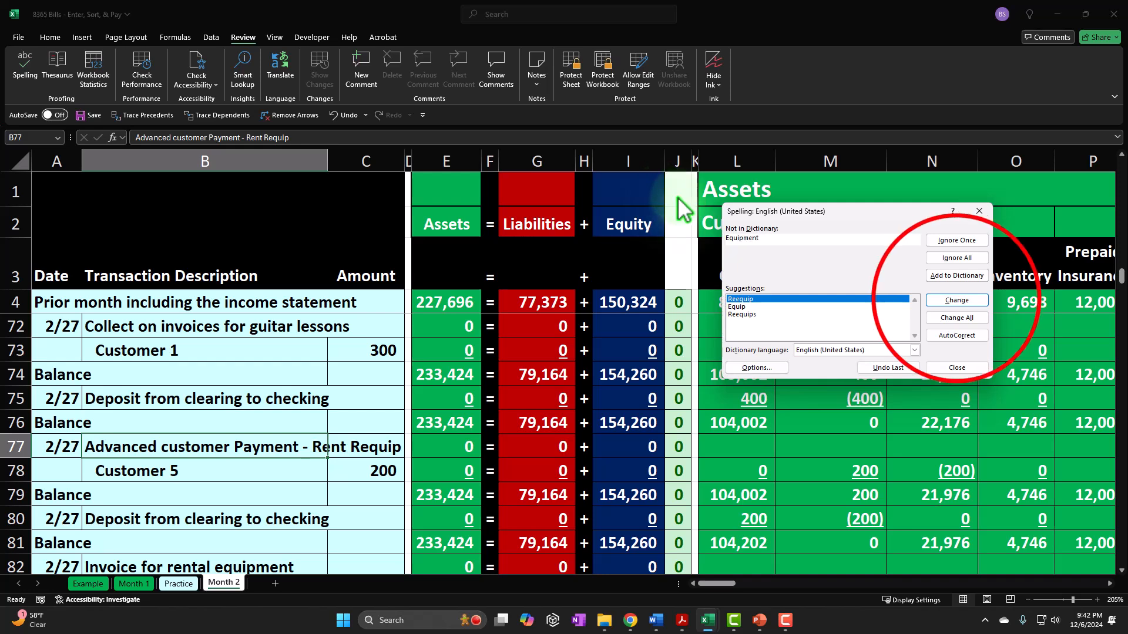
pyautogui.click(957, 300)
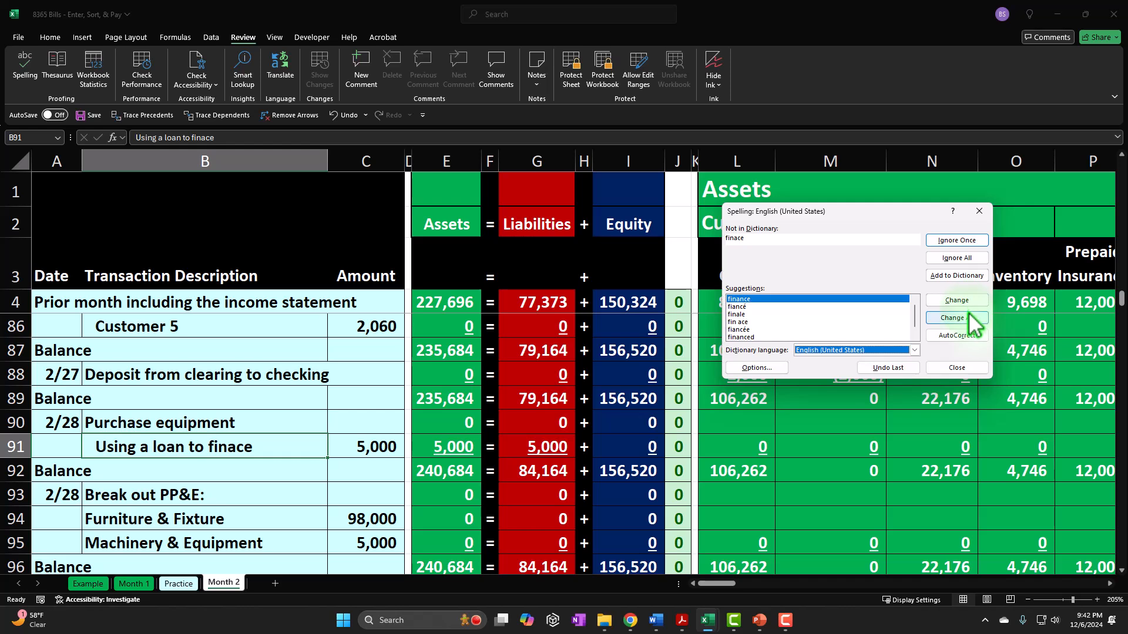
pyautogui.click(964, 301)
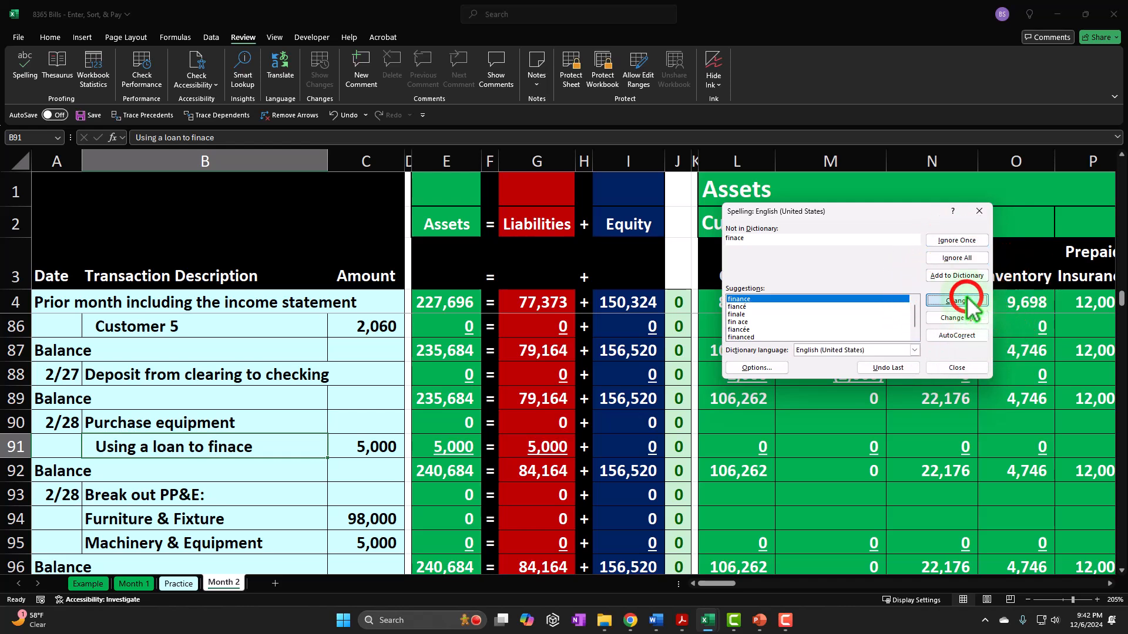
pyautogui.click(580, 339)
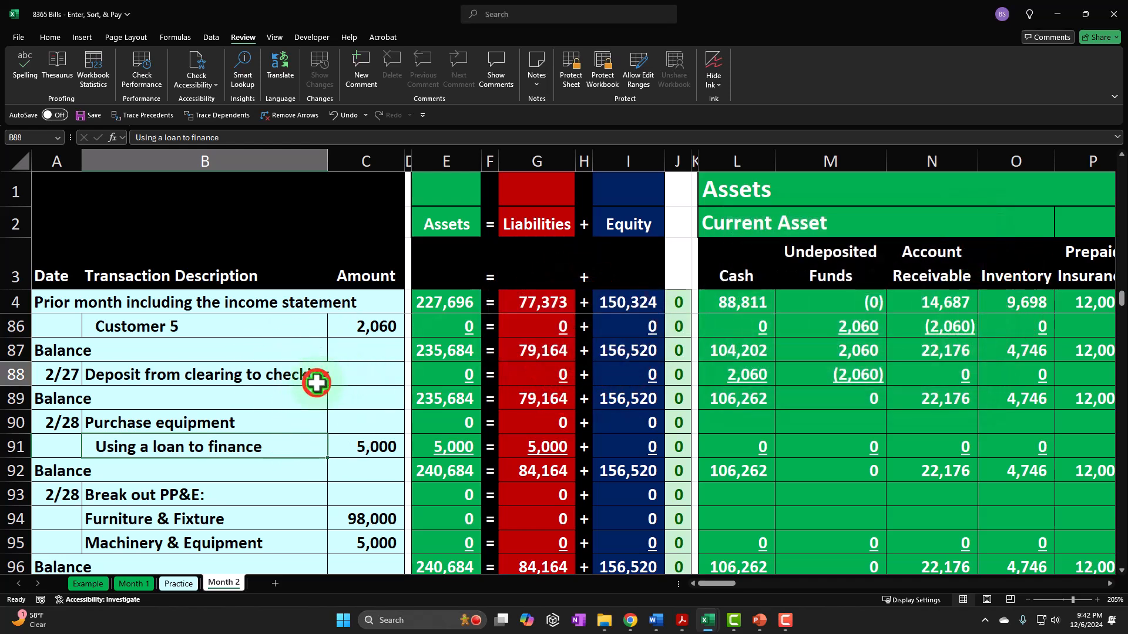